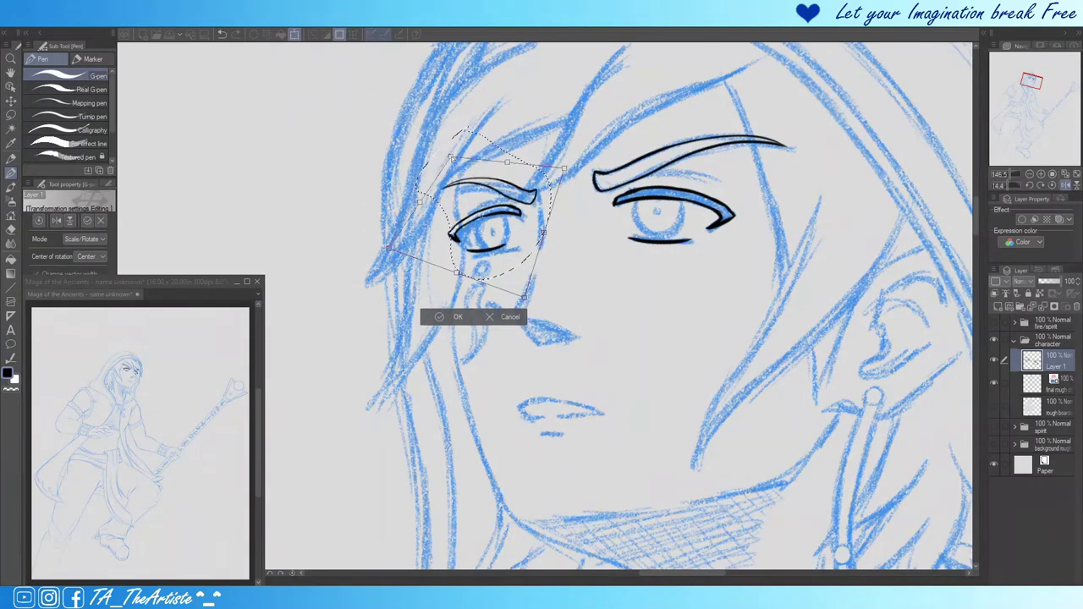
# Step: Scale and rotate the inked far eye and its eyebrow so they fit the blue face sketch
pyautogui.press('Return')
pyautogui.hotkey('ctrl', 't')
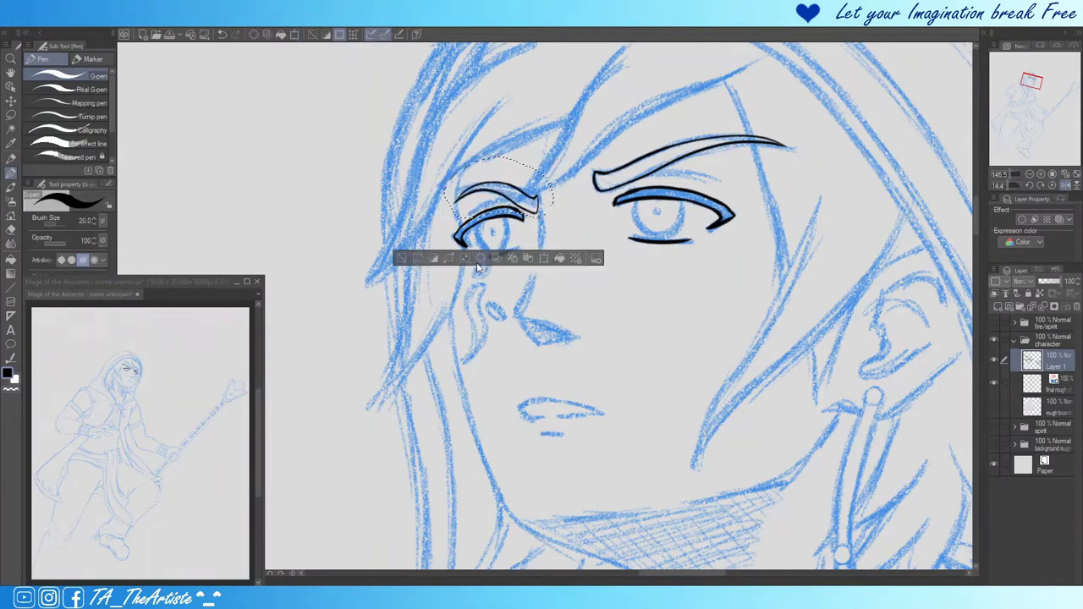
pyautogui.press('Return')
pyautogui.press('p')
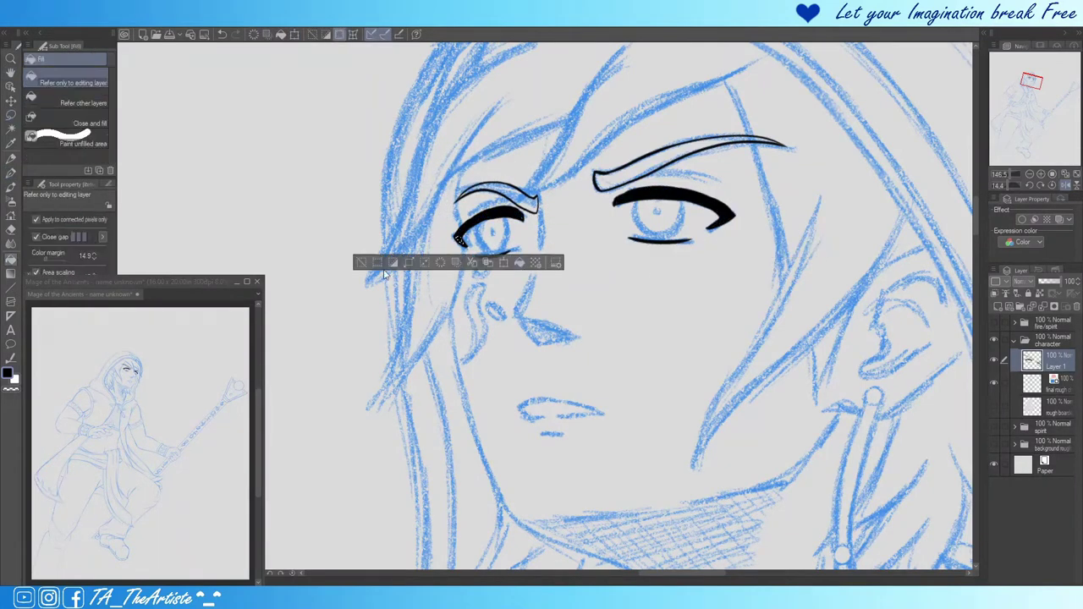
# Step: Add the round iris on a new layer, transform it to fit the far eye, and merge it into the line art
pyautogui.hotkey('ctrl', 'd')
pyautogui.hotkey('ctrl', 'shift', 'n')
pyautogui.hotkey('ctrl', 'v')
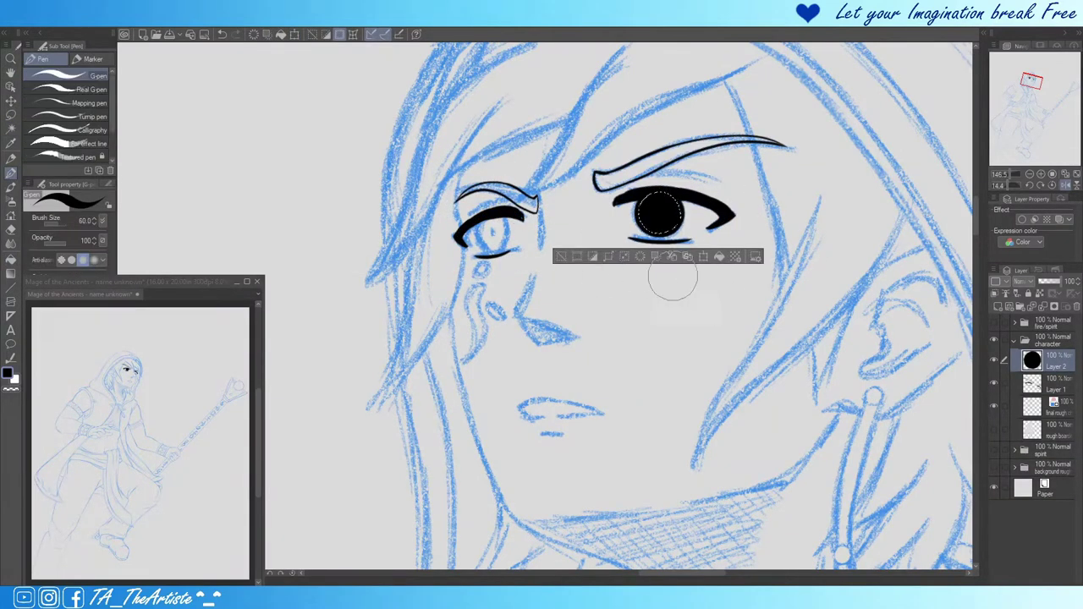
pyautogui.hotkey('ctrl', 'd')
pyautogui.hotkey('ctrl', 't')
pyautogui.moveTo(602, 211); pyautogui.dragTo(485, 197)
pyautogui.press('Return')
pyautogui.hotkey('ctrl', 'e')
pyautogui.hotkey('ctrl', 'e')
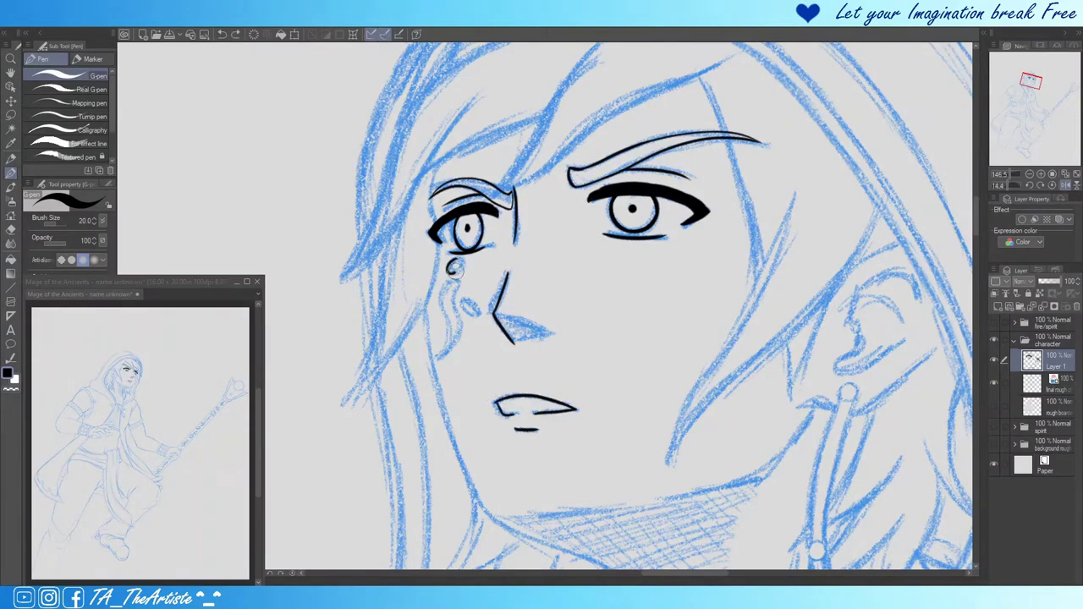
# Step: Ink the face contour from the far cheek to the chin, the lower ear edge, the jawline and the front neck line
pyautogui.moveTo(434, 243)
pyautogui.mouseDown()
pyautogui.moveTo(428, 292)
pyautogui.moveTo(453, 438)
pyautogui.moveTo(477, 495)
pyautogui.moveTo(530, 423)
pyautogui.mouseUp()
pyautogui.moveTo(810, 311); pyautogui.dragTo(926, 231)
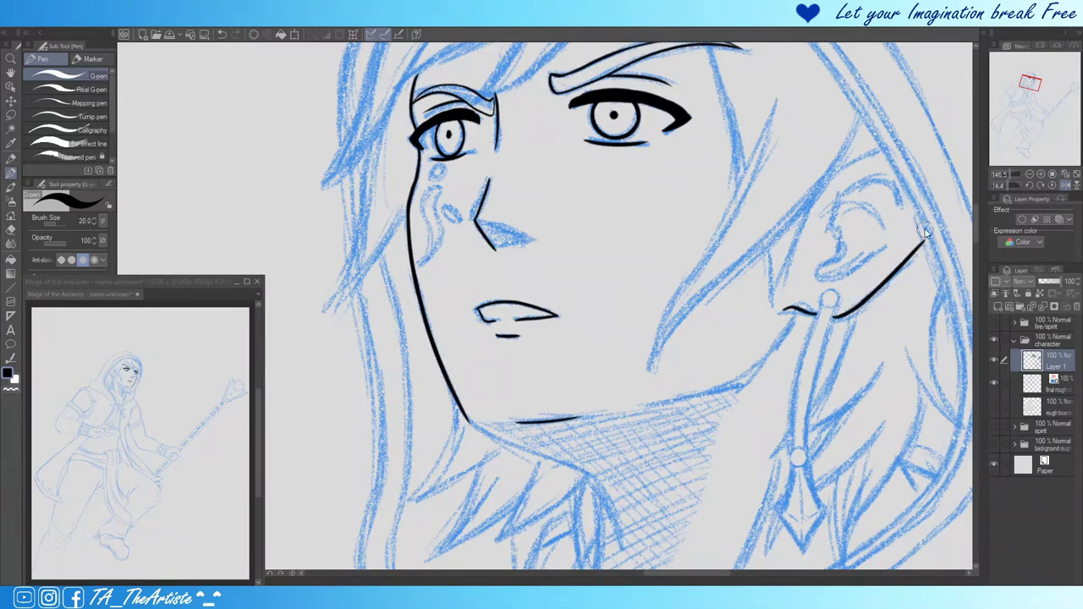
pyautogui.moveTo(762, 361); pyautogui.dragTo(653, 398)
pyautogui.moveTo(464, 415); pyautogui.dragTo(559, 467)
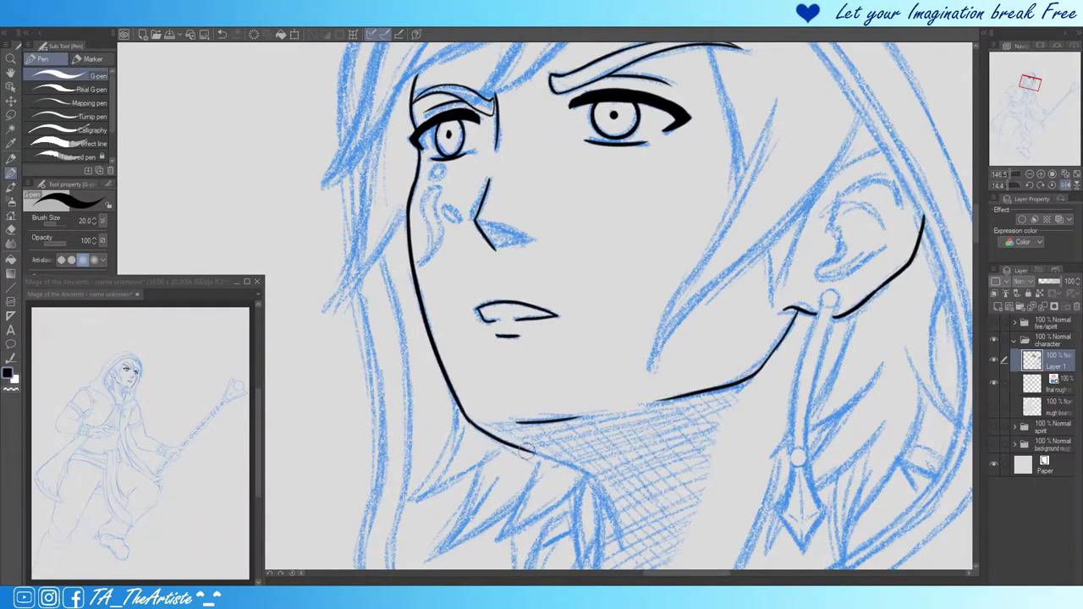
# Step: Ink the long fringe strands sweeping across the forehead to the inner end of the far eyebrow
pyautogui.scroll(3, 580, 478)
pyautogui.moveTo(600, 84); pyautogui.dragTo(499, 232)
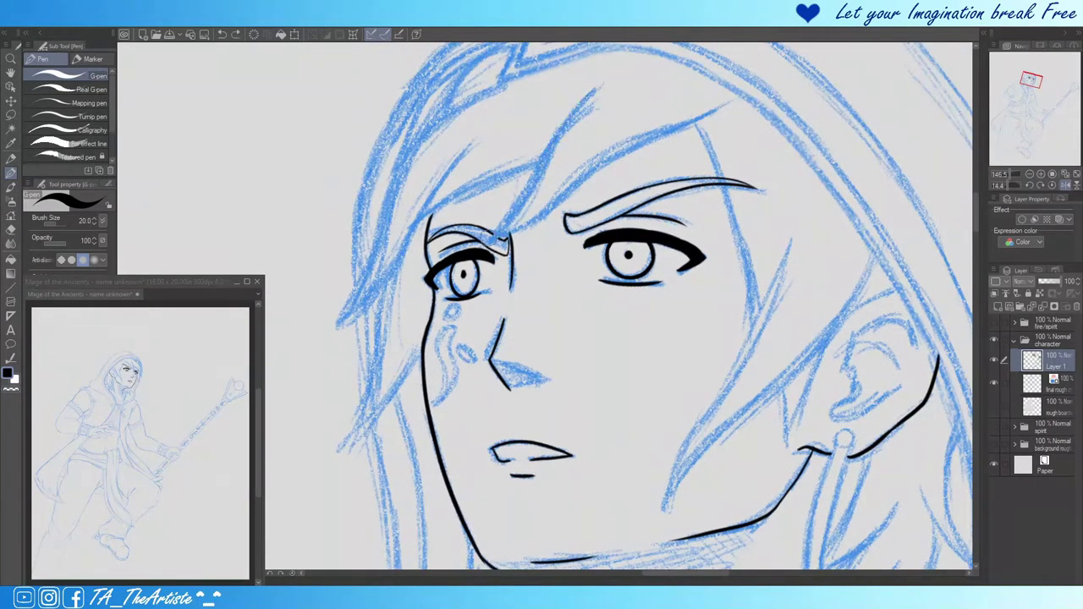
pyautogui.moveTo(594, 98); pyautogui.dragTo(497, 234)
pyautogui.moveTo(711, 121); pyautogui.dragTo(501, 232)
pyautogui.hotkey('ctrl', 'z')
pyautogui.moveTo(721, 93); pyautogui.dragTo(577, 177)
pyautogui.hotkey('ctrl', 'z')
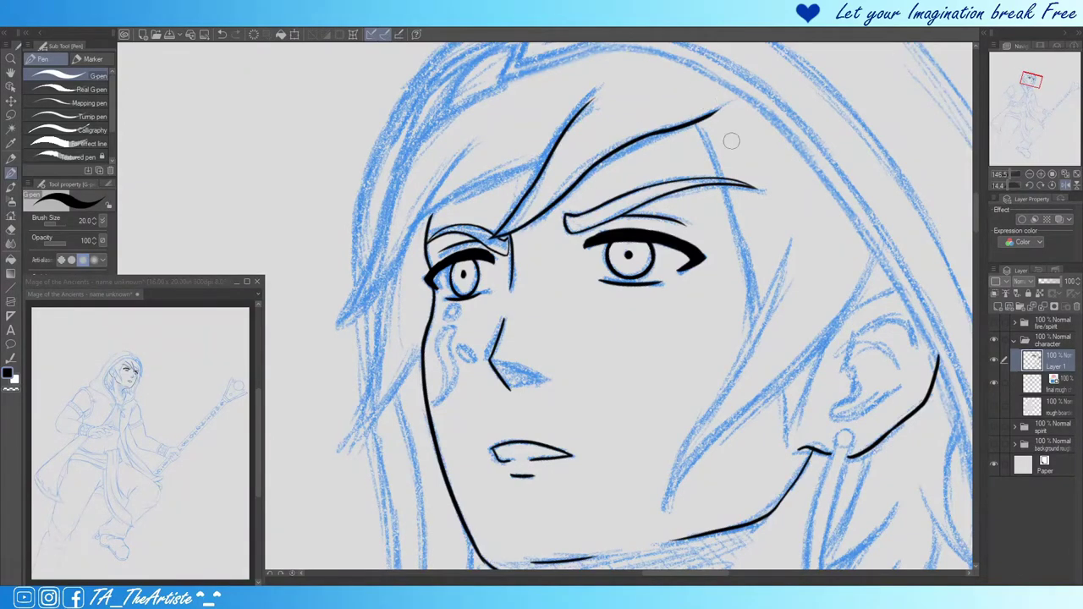
# Step: Ink the pointed hair strands hanging along the far side of the face
pyautogui.moveTo(731, 140); pyautogui.dragTo(773, 118)
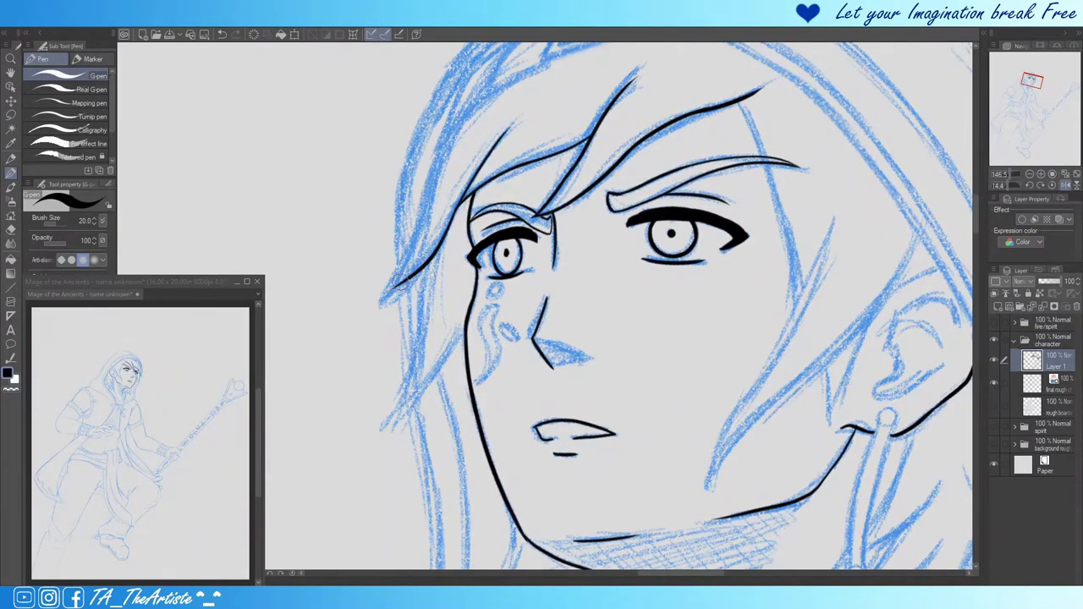
pyautogui.moveTo(377, 298)
pyautogui.mouseDown()
pyautogui.moveTo(450, 144)
pyautogui.moveTo(476, 170)
pyautogui.mouseUp()
pyautogui.moveTo(447, 238)
pyautogui.mouseDown()
pyautogui.moveTo(536, 157)
pyautogui.moveTo(561, 38)
pyautogui.mouseUp()
pyautogui.moveTo(479, 254); pyautogui.dragTo(402, 337)
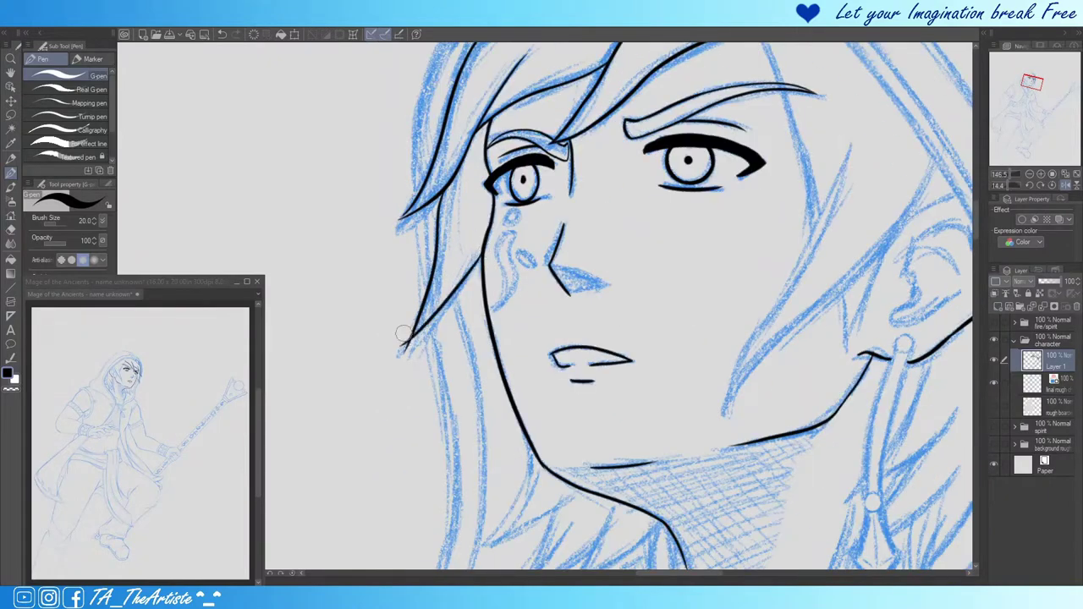
# Step: Mirror the canvas view and ink the long side locks falling between the near eye and the ear
pyautogui.scroll(2, 463, 287)
pyautogui.scroll(-3, 463, 287)
pyautogui.press('h')
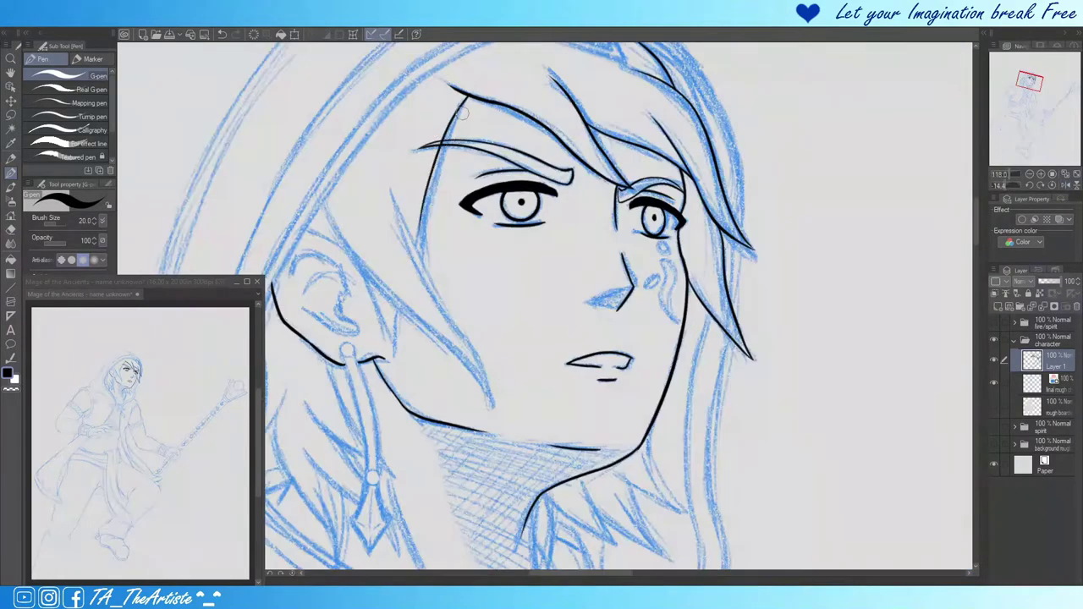
pyautogui.moveTo(467, 94); pyautogui.dragTo(419, 258)
pyautogui.moveTo(391, 184)
pyautogui.mouseDown()
pyautogui.moveTo(445, 312)
pyautogui.moveTo(534, 353)
pyautogui.moveTo(545, 343)
pyautogui.mouseUp()
pyautogui.moveTo(487, 279); pyautogui.dragTo(529, 363)
pyautogui.moveTo(534, 353); pyautogui.dragTo(590, 294)
# Step: Ink the ear's upper rim and its inner folds
pyautogui.moveTo(512, 254); pyautogui.dragTo(487, 326)
pyautogui.moveTo(440, 279); pyautogui.dragTo(474, 254)
pyautogui.moveTo(474, 212); pyautogui.dragTo(506, 195)
pyautogui.moveTo(464, 231); pyautogui.dragTo(523, 218)
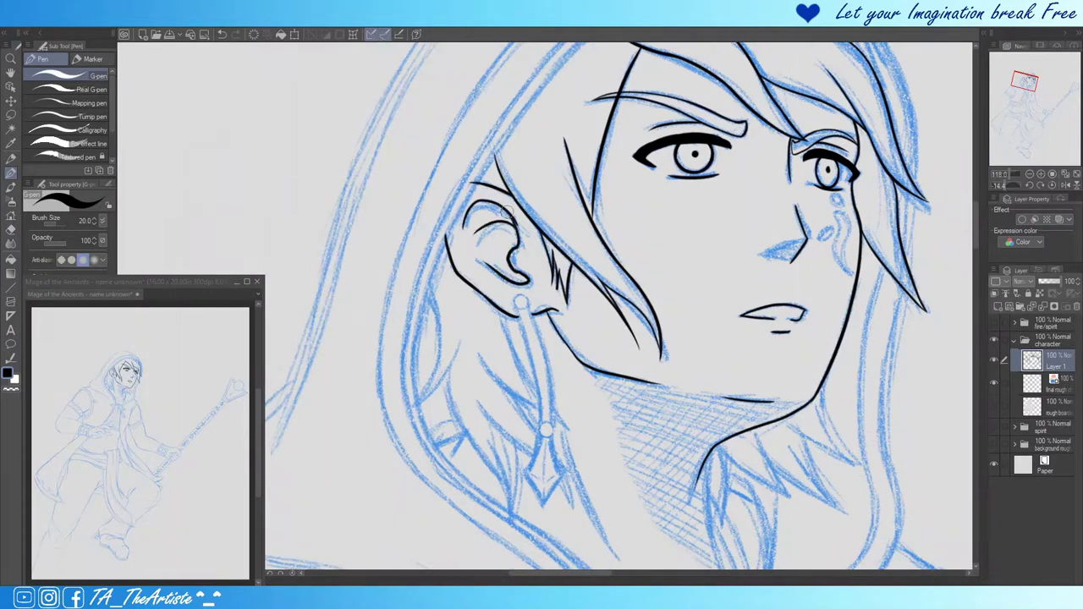
# Step: Ink the pointed hair strands behind and below the ear, around the sketched earring
pyautogui.moveTo(508, 381); pyautogui.dragTo(518, 318)
pyautogui.moveTo(450, 225); pyautogui.dragTo(421, 339)
pyautogui.moveTo(457, 306); pyautogui.dragTo(410, 283)
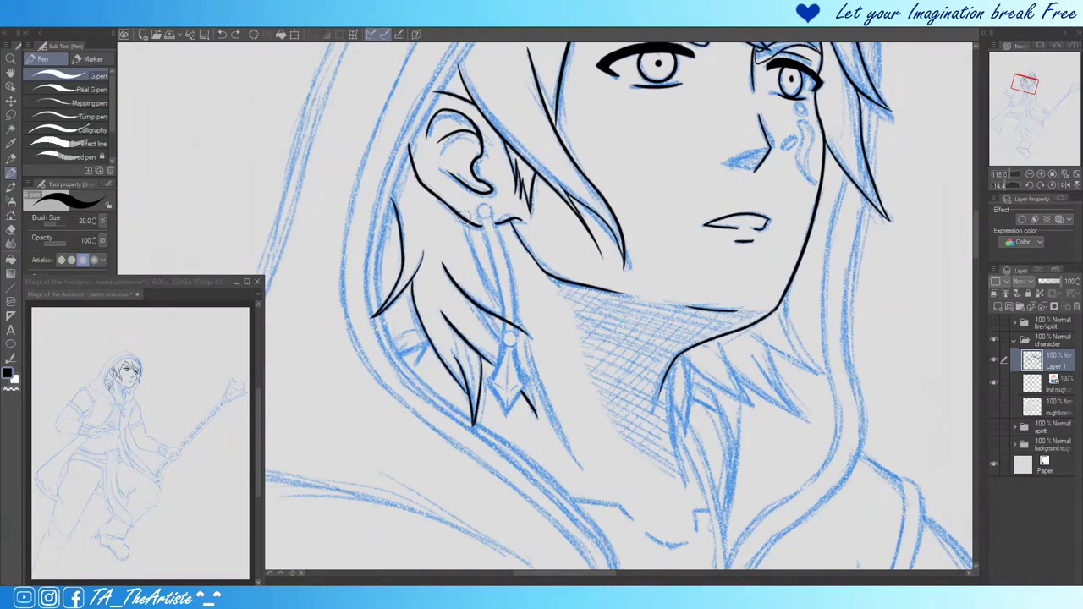
pyautogui.press('h')
pyautogui.moveTo(538, 358); pyautogui.dragTo(545, 315)
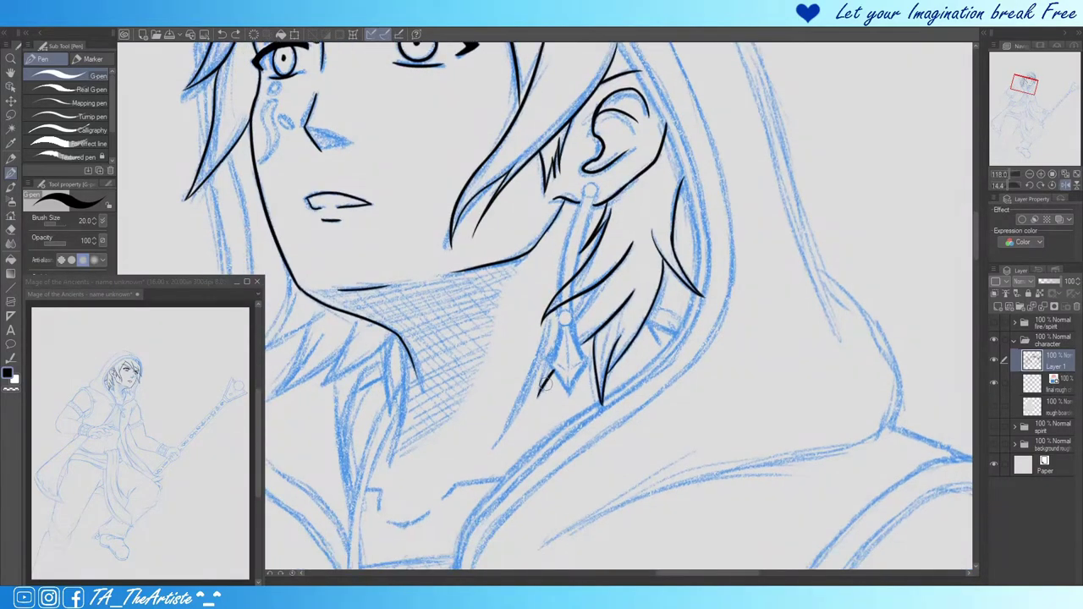
pyautogui.moveTo(611, 342); pyautogui.dragTo(560, 331)
# Step: Mirror the canvas view and ink the jagged hair tufts below the chin on the far side of the neck
pyautogui.press('h')
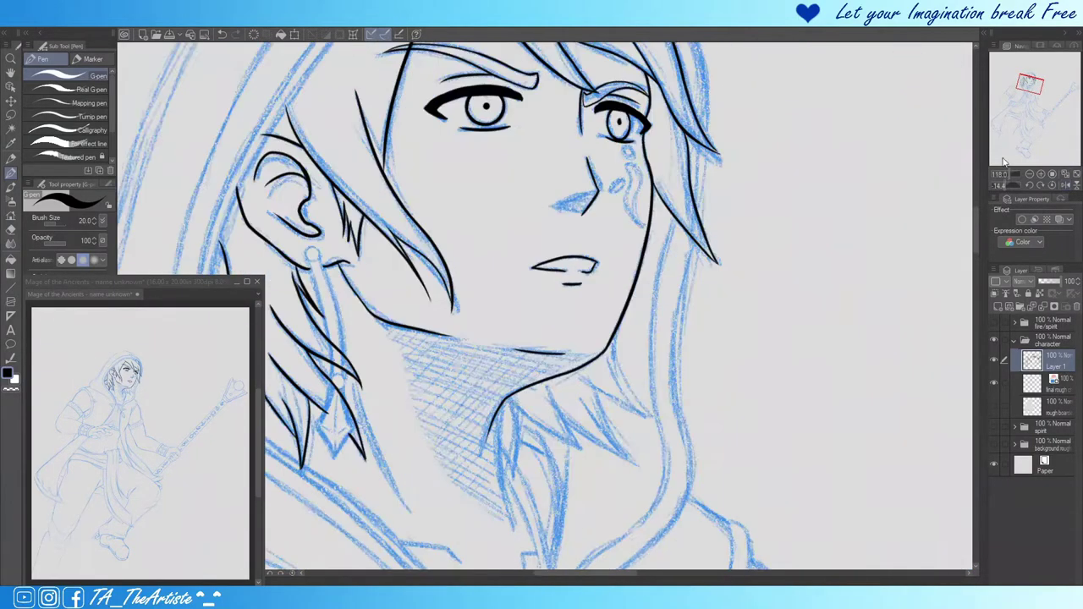
pyautogui.moveTo(592, 382); pyautogui.dragTo(636, 462)
pyautogui.moveTo(582, 388); pyautogui.dragTo(630, 464)
pyautogui.press('h')
# Step: On a new layer, draw the earring's hanging bar as one thick black stroke down from the earlobe with an enlarged pen
pyautogui.hotkey('ctrl', 'shift', 'n')
pyautogui.scroll(2, 624, 309)
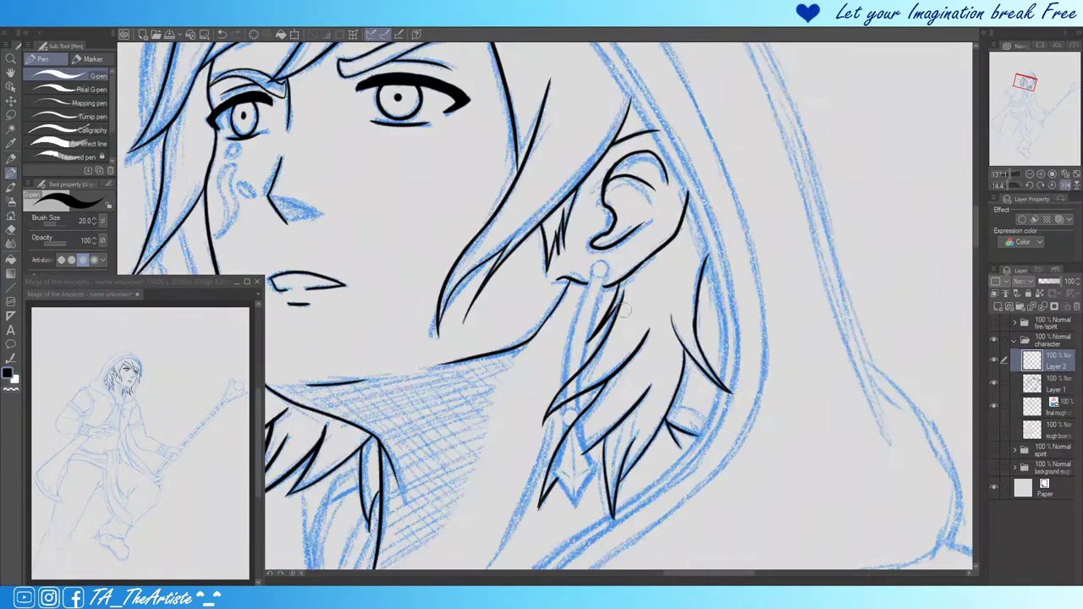
pyautogui.hotkey('ctrl', 'z')
pyautogui.press(']')
pyautogui.press(']')
pyautogui.moveTo(599, 269); pyautogui.dragTo(575, 347)
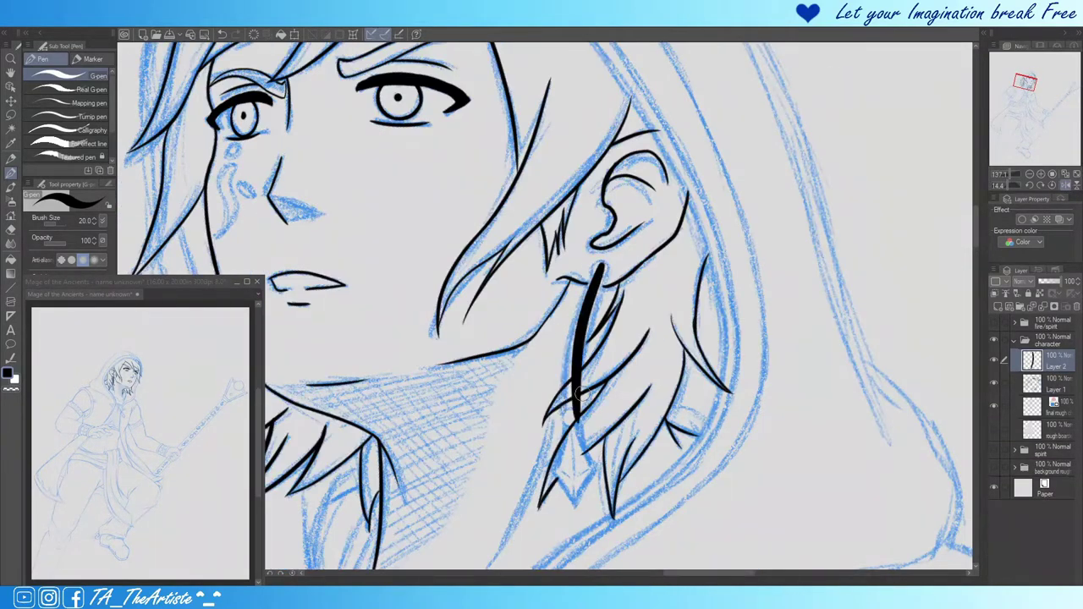
pyautogui.hotkey('ctrl', 'z')
pyautogui.moveTo(599, 267); pyautogui.dragTo(572, 423)
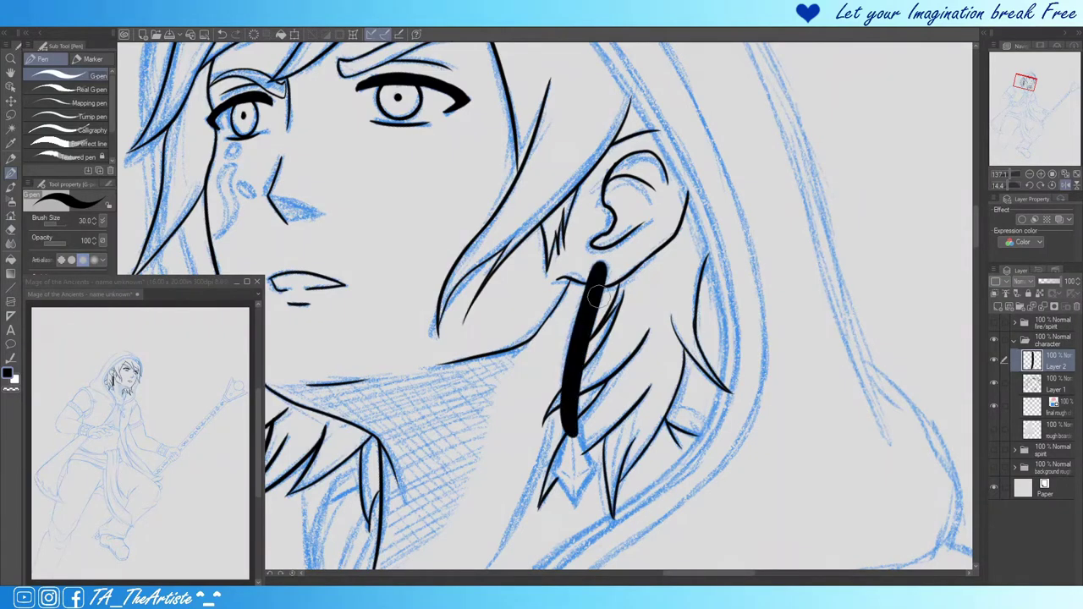
# Step: Hollow out the earring's thick stroke with the eraser so that only its outline remains
pyautogui.press('e')
pyautogui.hotkey('ctrl', 'z')
pyautogui.scroll(2, 602, 309)
pyautogui.moveTo(633, 389); pyautogui.dragTo(674, 416)
pyautogui.press('p')
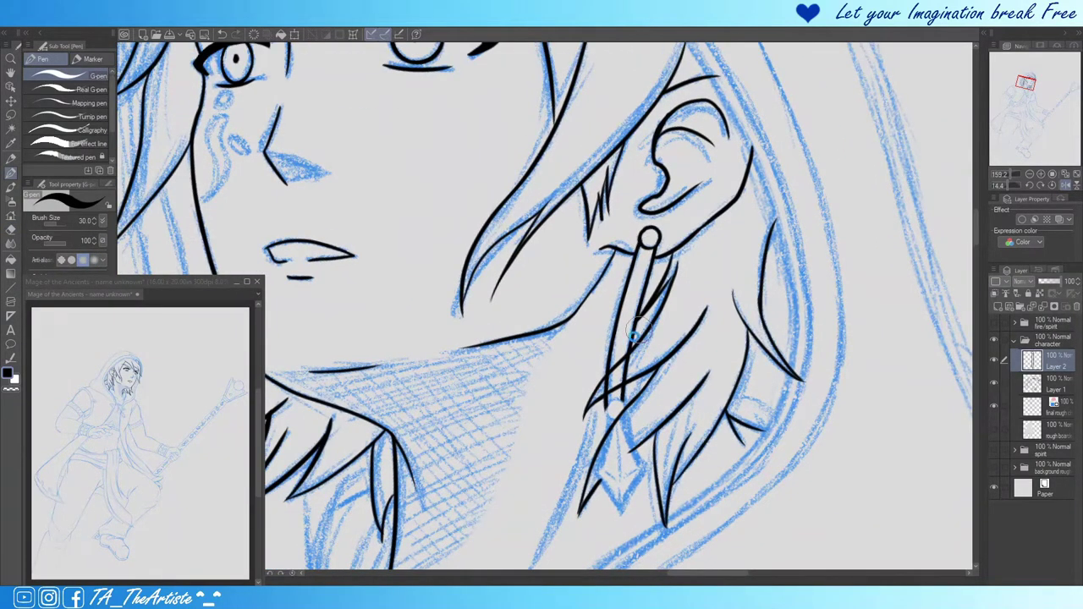
# Step: Ink the pointed arrowhead ornament with its centre line below the earring's lower bead
pyautogui.scroll(-3, 626, 331)
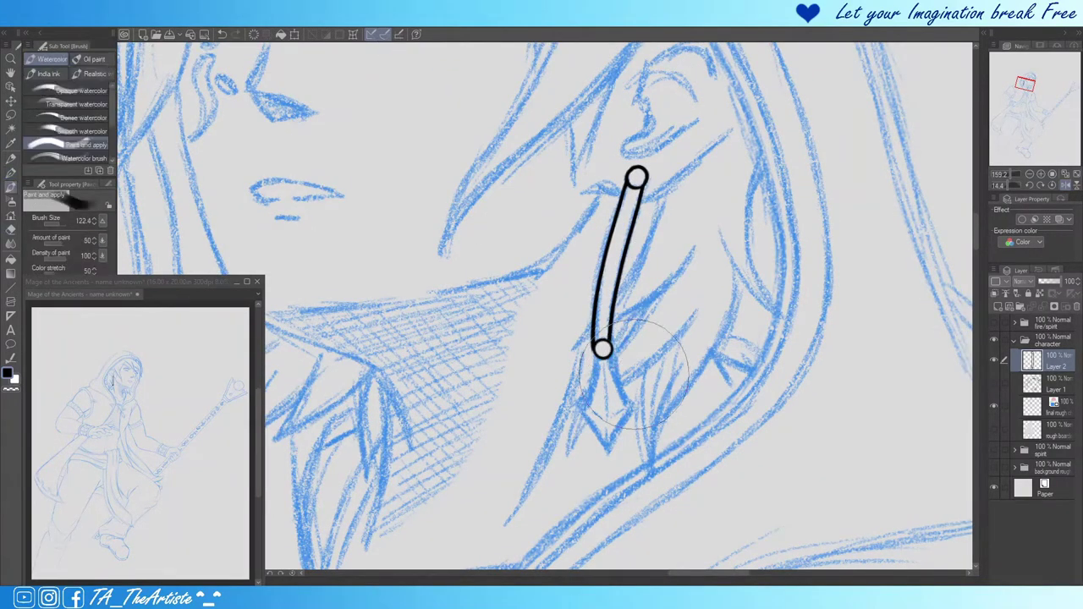
pyautogui.moveTo(605, 356)
pyautogui.mouseDown()
pyautogui.moveTo(631, 405)
pyautogui.moveTo(622, 436)
pyautogui.mouseUp()
pyautogui.hotkey('ctrl', 'z')
pyautogui.moveTo(609, 372); pyautogui.dragTo(609, 440)
pyautogui.scroll(1, 577, 326)
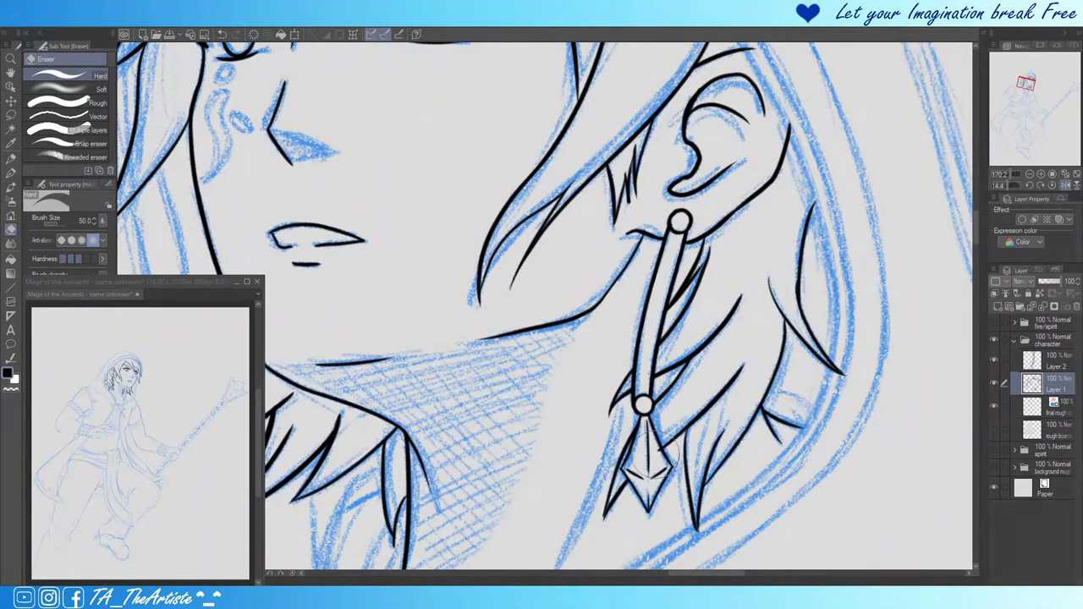
# Step: Ink the necklace's double-line cords on a new layer, and the hair strand beside the neck on the line-art layer
pyautogui.scroll(-1, 663, 454)
pyautogui.press('p')
pyautogui.scroll(-3, 663, 454)
pyautogui.scroll(1, 523, 318)
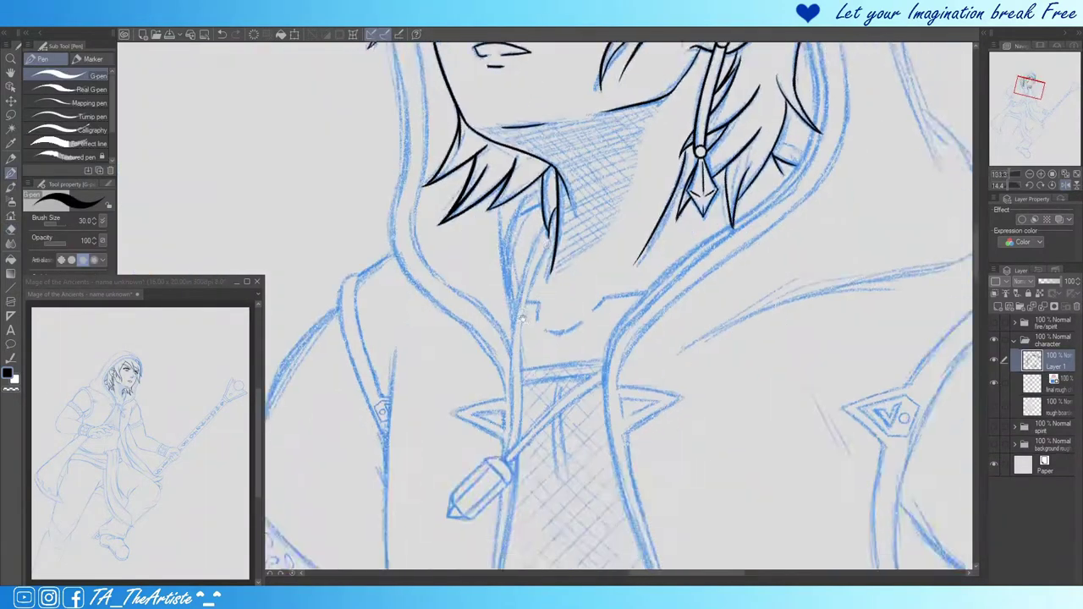
pyautogui.scroll(1, 523, 318)
pyautogui.hotkey('ctrl', 'shift', 'n')
pyautogui.moveTo(583, 174)
pyautogui.mouseDown()
pyautogui.moveTo(520, 318)
pyautogui.moveTo(512, 493)
pyautogui.moveTo(684, 337)
pyautogui.mouseUp()
pyautogui.moveTo(846, 91); pyautogui.dragTo(897, 125)
pyautogui.press('w')
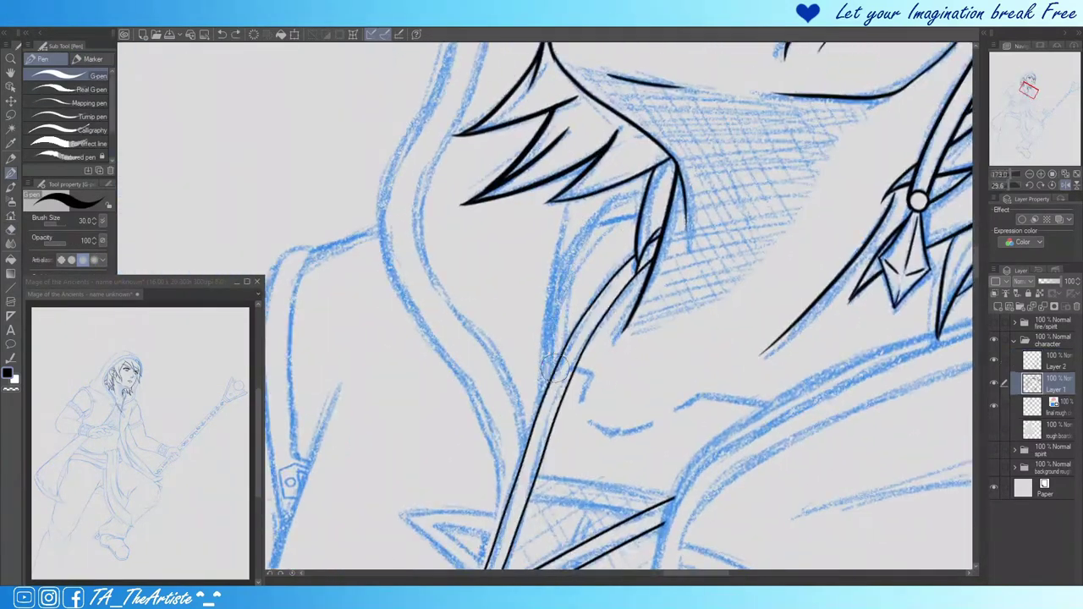
pyautogui.moveTo(548, 398)
pyautogui.mouseDown()
pyautogui.moveTo(561, 282)
pyautogui.moveTo(651, 199)
pyautogui.mouseUp()
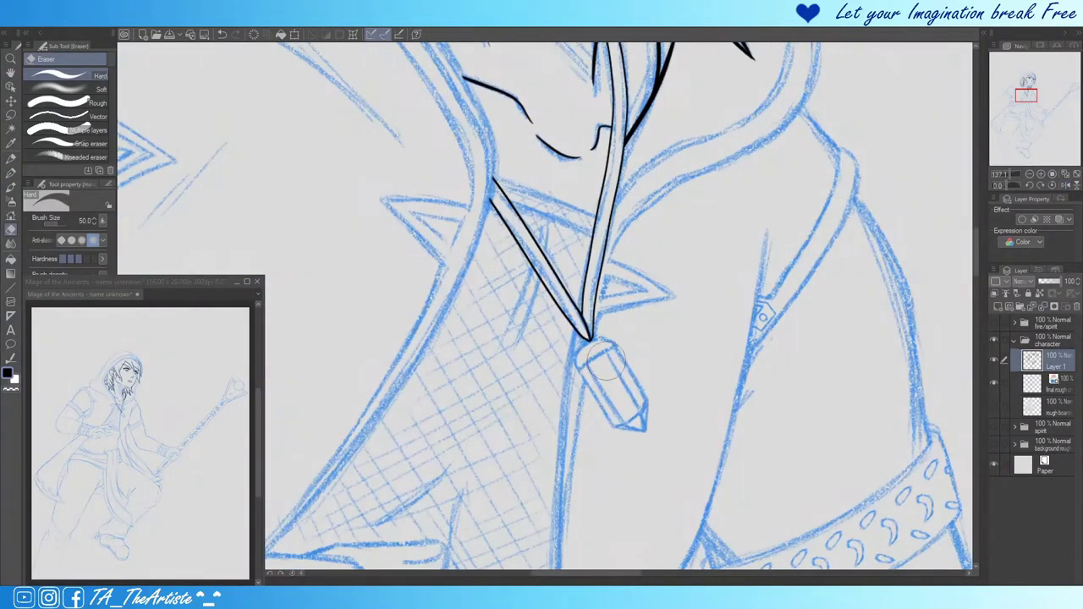
# Step: Ink the rounded cap of the crystal pendant where the two necklace cords meet
pyautogui.press('p')
pyautogui.scroll(3, 604, 364)
pyautogui.moveTo(557, 346); pyautogui.dragTo(542, 309)
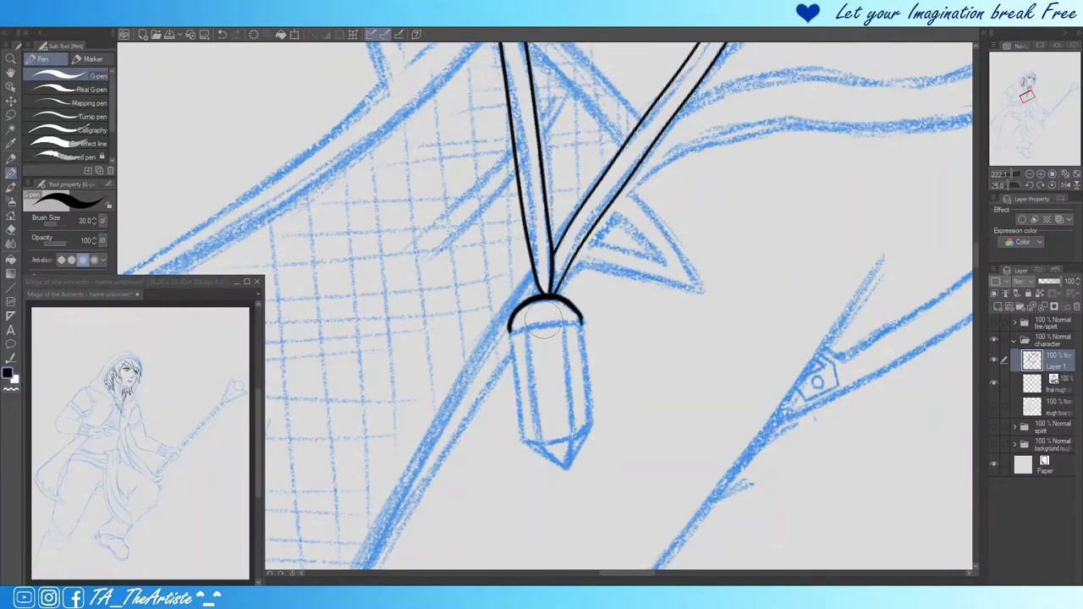
# Step: On a new layer, ink the crystal pendant's body with its long sides, pointed tip and inner facet lines
pyautogui.hotkey('ctrl', 'shift', 'n')
pyautogui.moveTo(541, 355); pyautogui.dragTo(541, 447)
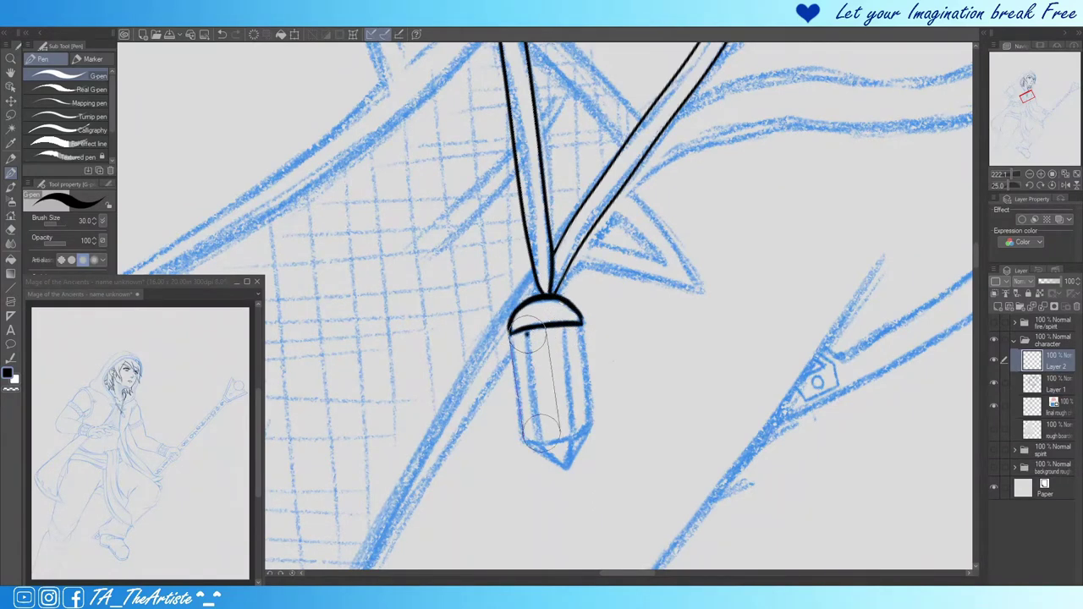
pyautogui.moveTo(526, 322); pyautogui.dragTo(531, 436)
pyautogui.moveTo(567, 321); pyautogui.dragTo(569, 423)
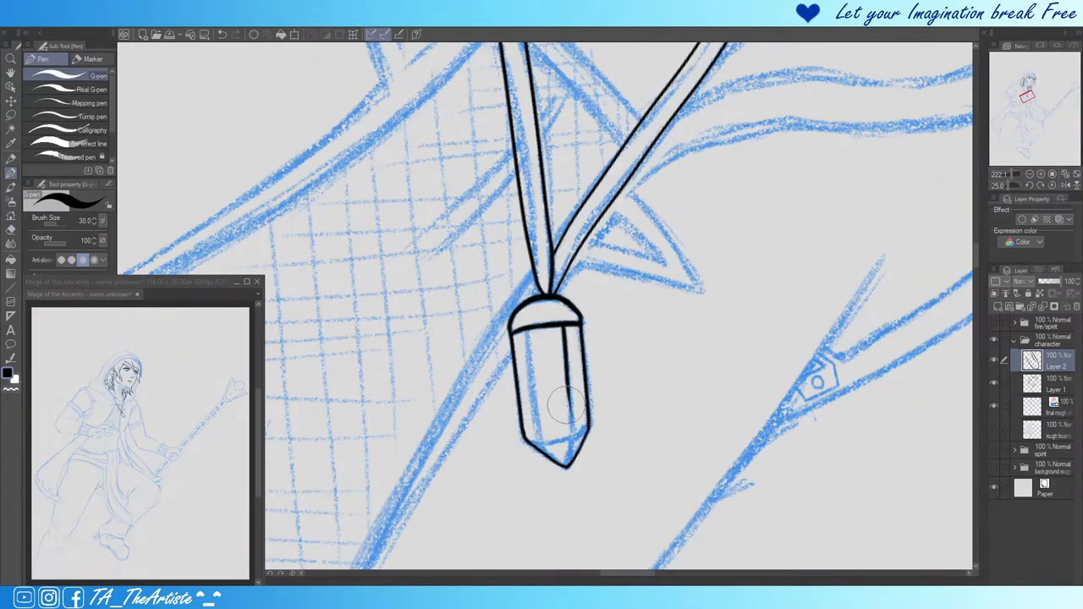
# Step: Ink the hood's inner edge from the chest up past the collarbone and behind the near-side hair
pyautogui.moveTo(765, 313); pyautogui.dragTo(645, 390)
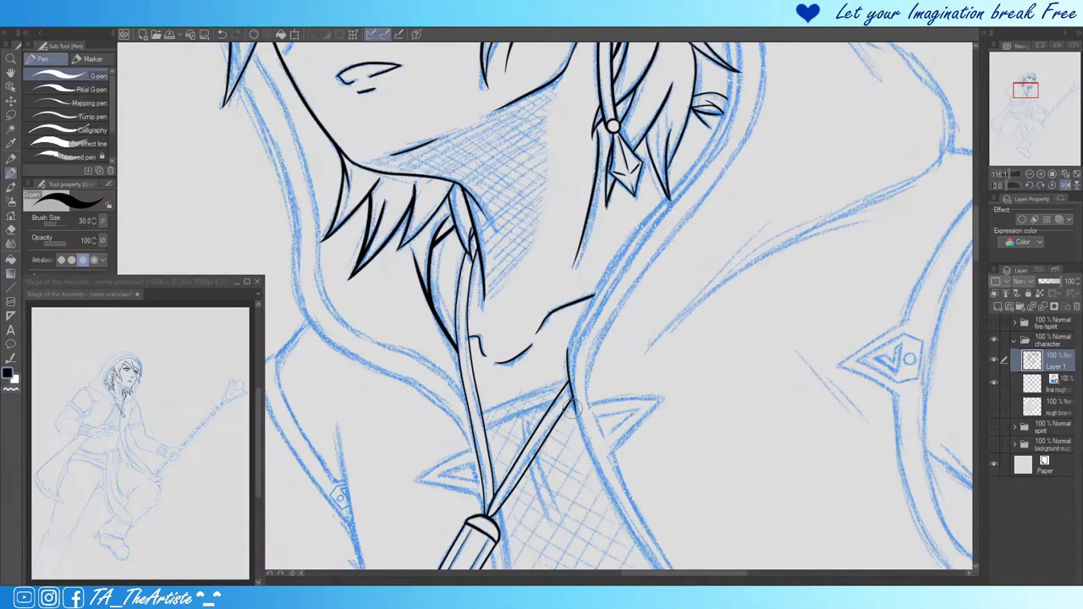
pyautogui.moveTo(572, 408)
pyautogui.mouseDown()
pyautogui.moveTo(571, 348)
pyautogui.moveTo(576, 411)
pyautogui.moveTo(602, 317)
pyautogui.moveTo(509, 435)
pyautogui.moveTo(596, 311)
pyautogui.mouseUp()
pyautogui.scroll(2, 584, 305)
pyautogui.press('h')
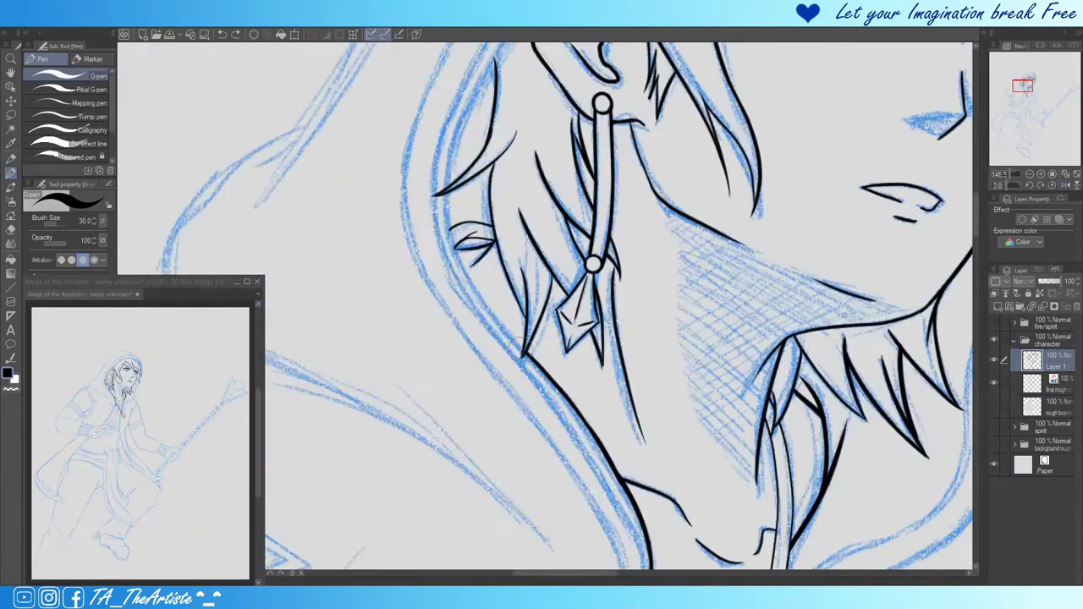
pyautogui.moveTo(465, 186); pyautogui.dragTo(465, 313)
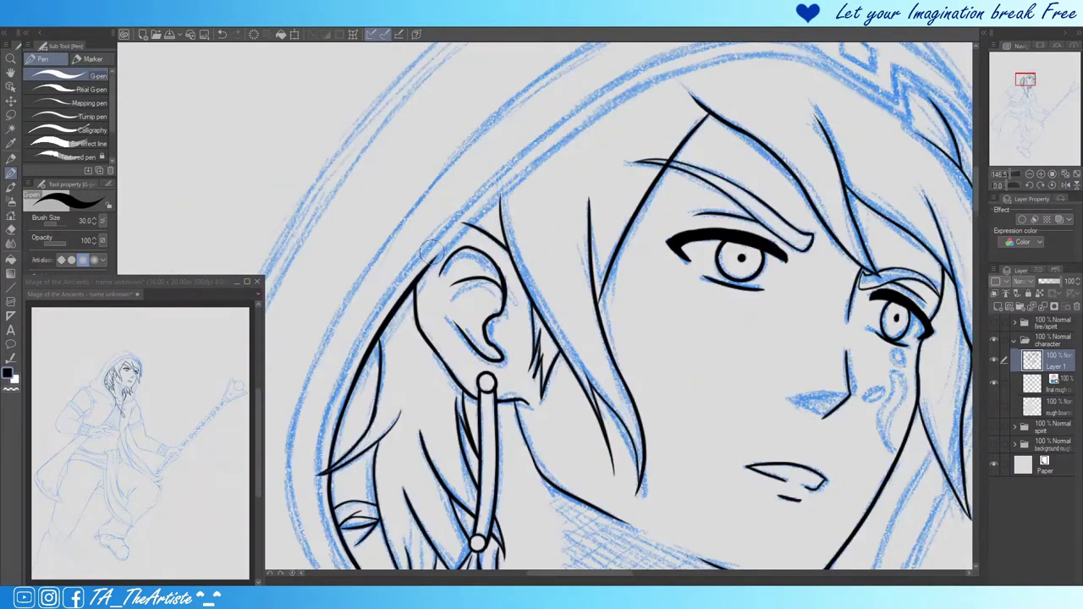
# Step: Ink the hood's inner edge from the ear over the top of the head to the notched trim above the forehead
pyautogui.moveTo(567, 33); pyautogui.dragTo(433, 252)
pyautogui.moveTo(728, 66); pyautogui.dragTo(508, 182)
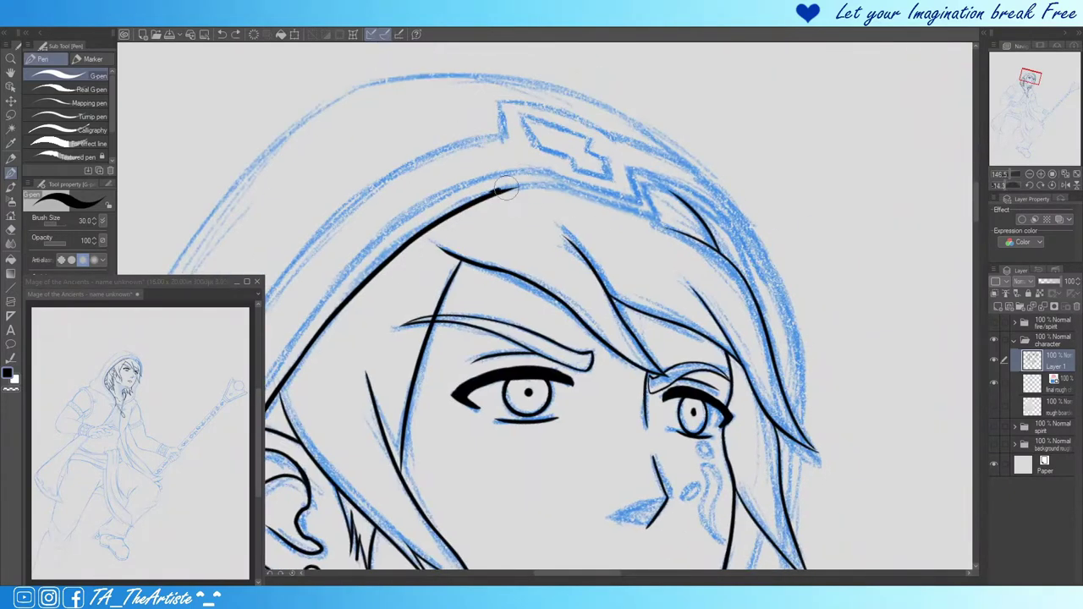
pyautogui.press('h')
pyautogui.moveTo(440, 207); pyautogui.dragTo(565, 198)
pyautogui.moveTo(554, 197); pyautogui.dragTo(574, 173)
# Step: Lasso the inked inner edge of the hood, then copy and paste it onto its own layer
pyautogui.scroll(-4, 527, 203)
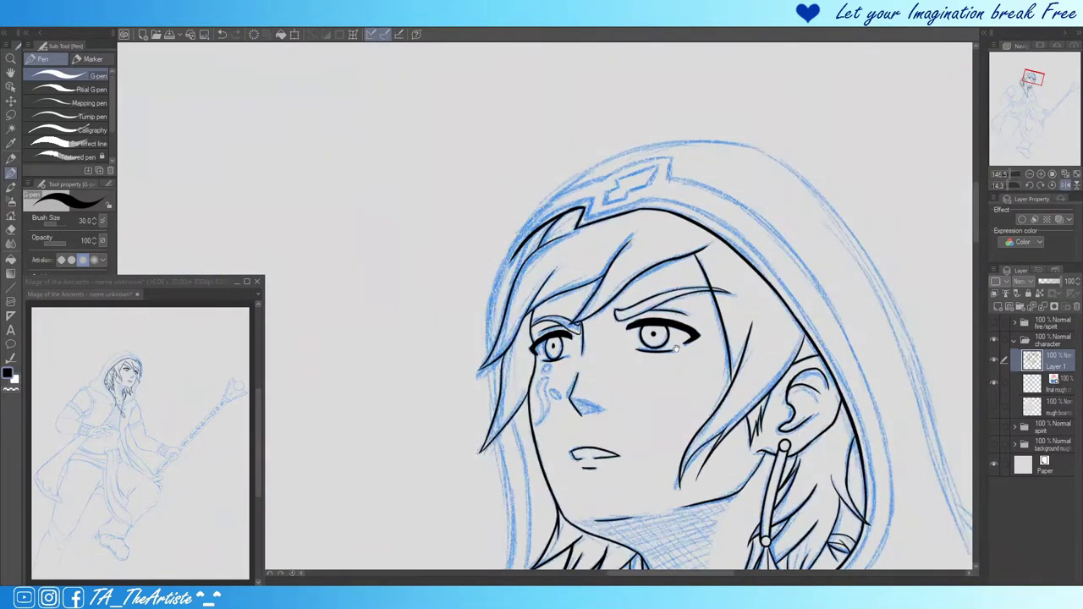
pyautogui.scroll(5, 508, 187)
pyautogui.scroll(-4, 500, 178)
pyautogui.press('e')
pyautogui.press('m')
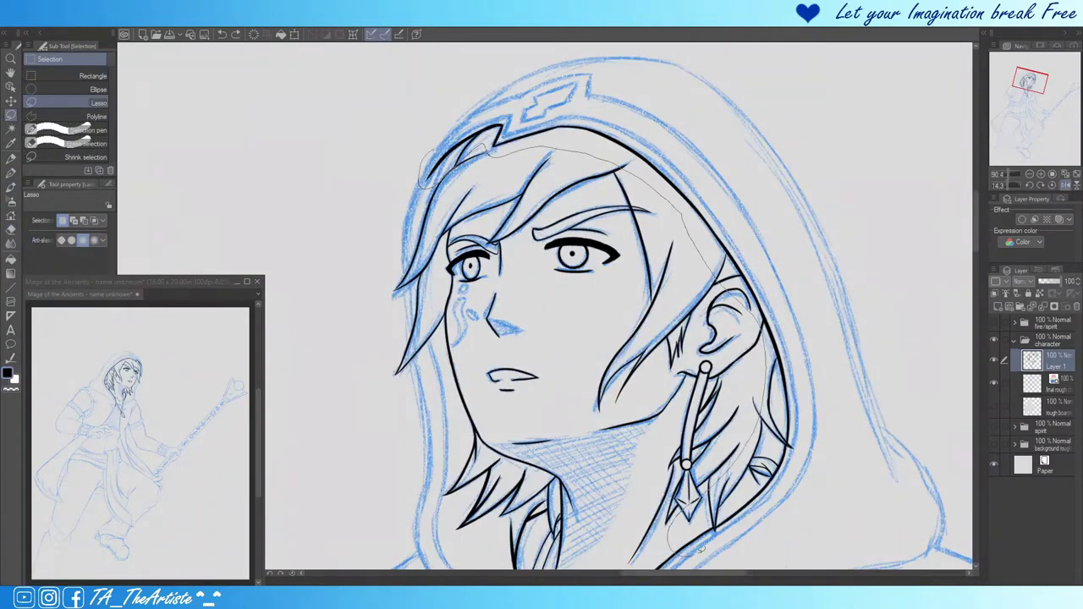
pyautogui.scroll(-1, 508, 186)
pyautogui.moveTo(436, 114)
pyautogui.mouseDown()
pyautogui.moveTo(677, 212)
pyautogui.moveTo(692, 240)
pyautogui.mouseUp()
pyautogui.press('e')
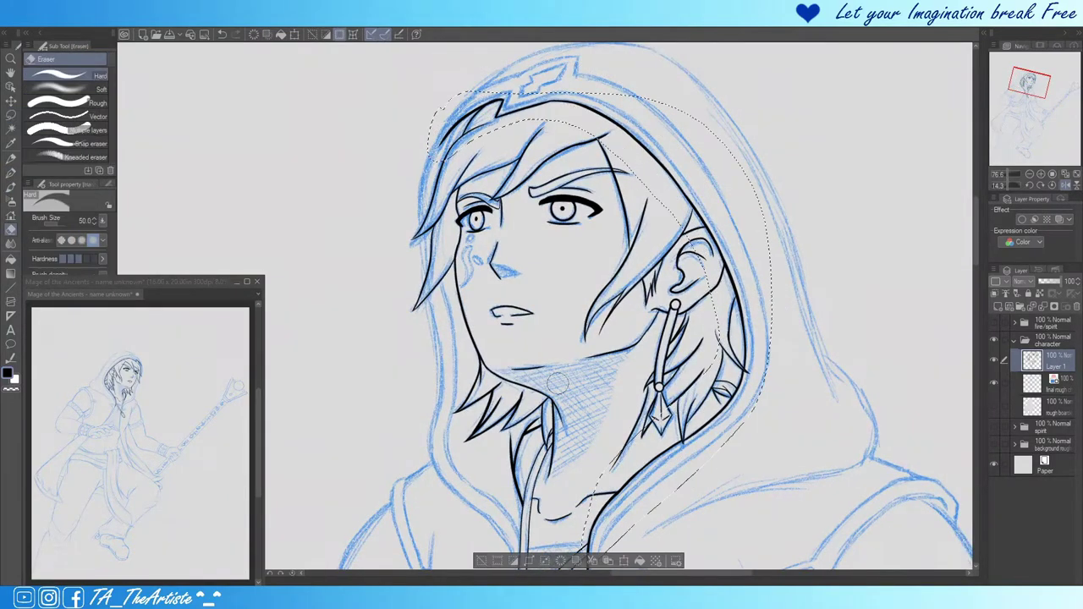
pyautogui.hotkey('ctrl', 'c')
pyautogui.hotkey('ctrl', 'v')
pyautogui.scroll(1, 687, 219)
pyautogui.scroll(3, 713, 324)
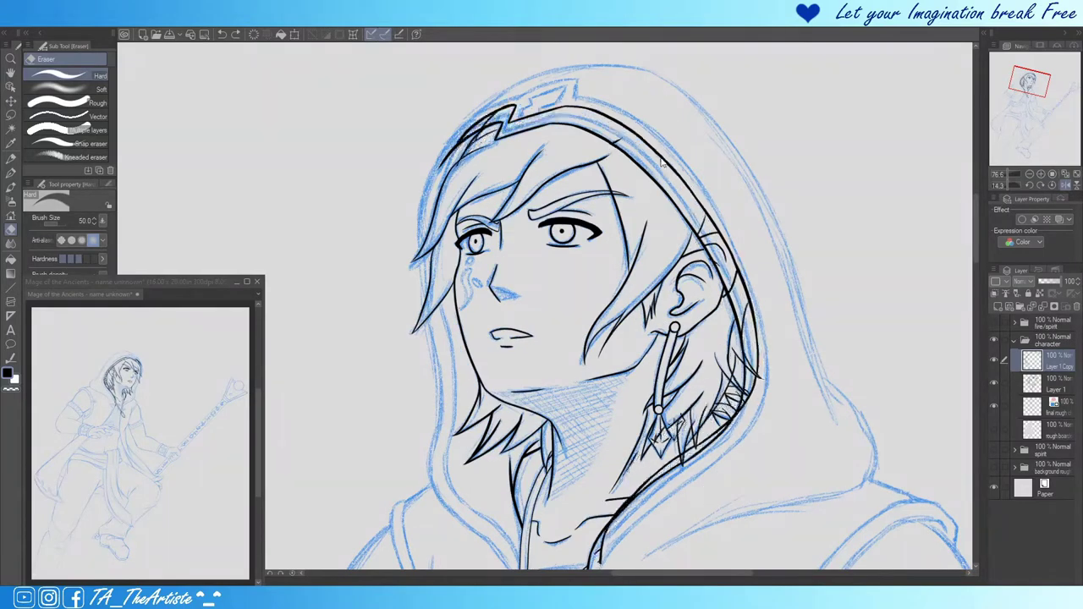
# Step: Erase the leftover hair strokes from the copied hood edge, cleaning it from the chest up to the forehead notch
pyautogui.press('p')
pyautogui.scroll(2, 550, 497)
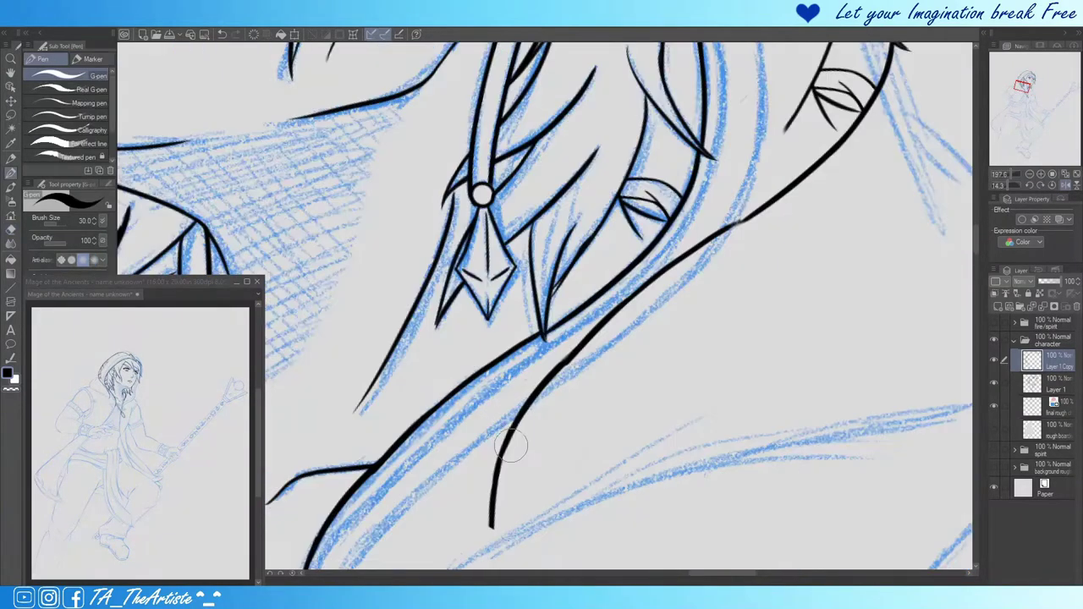
pyautogui.press('e')
pyautogui.scroll(3, 692, 252)
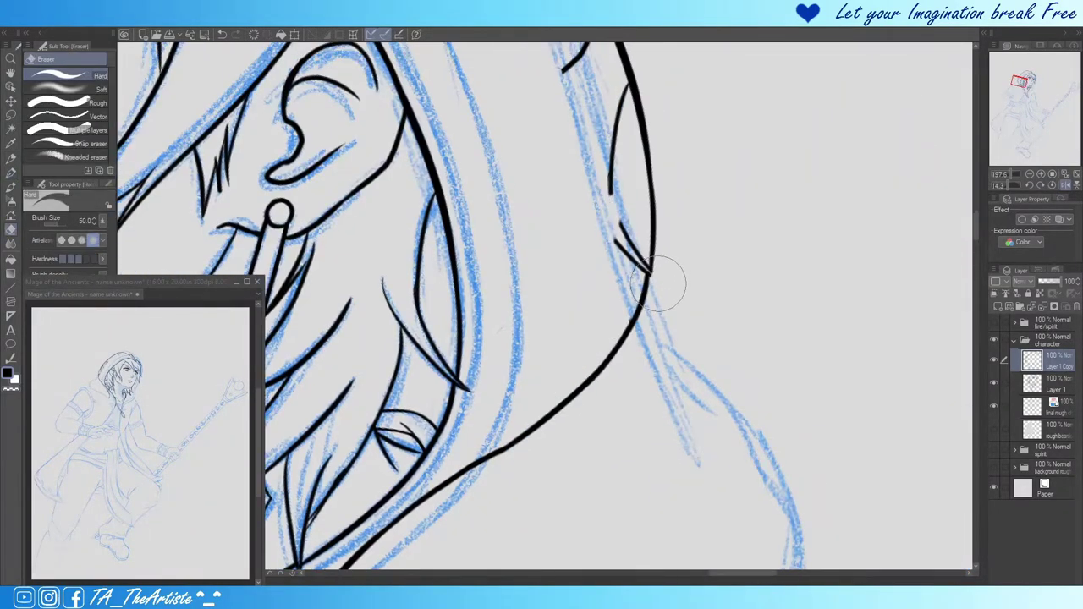
pyautogui.moveTo(658, 284); pyautogui.dragTo(639, 314)
pyautogui.scroll(-5, 639, 315)
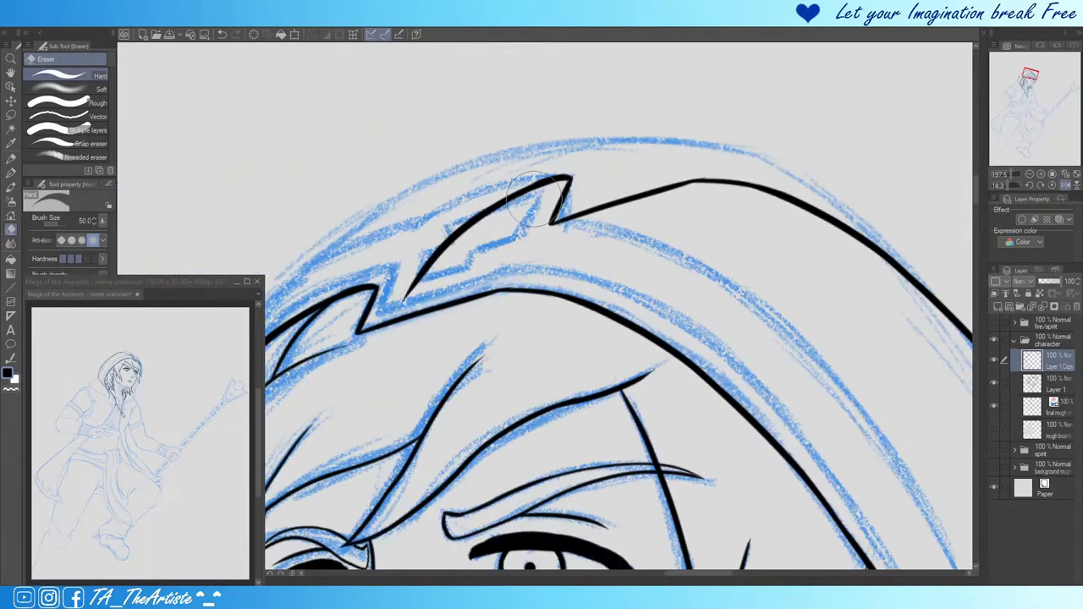
# Step: Transform the copied hood edge so it runs closely parallel to the original line from the forehead notch down to the chest
pyautogui.hotkey('ctrl', 't')
pyautogui.scroll(2, 455, 216)
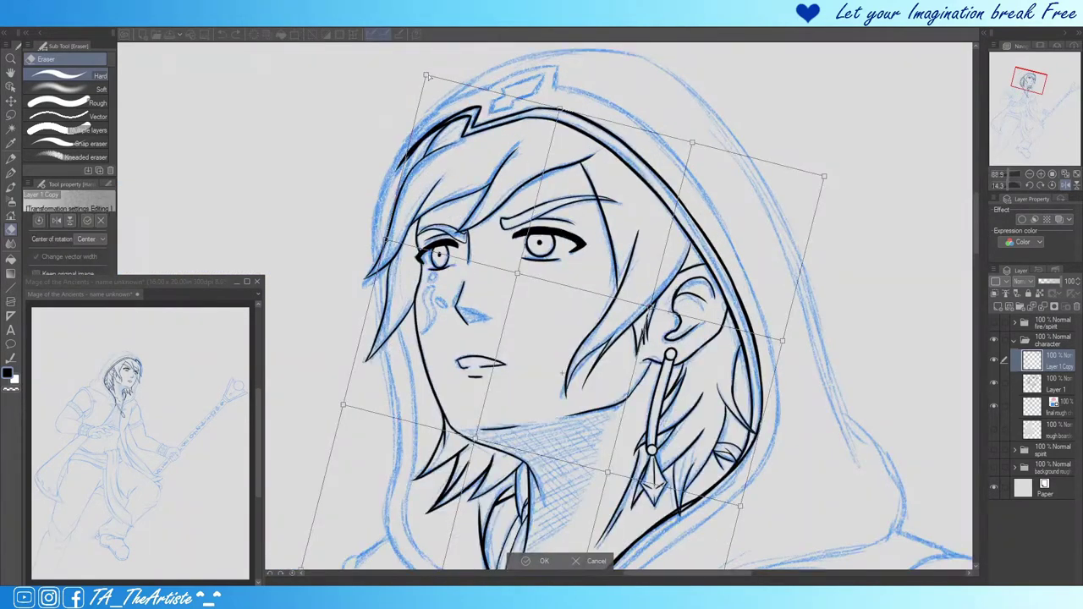
pyautogui.moveTo(429, 77); pyautogui.dragTo(434, 81)
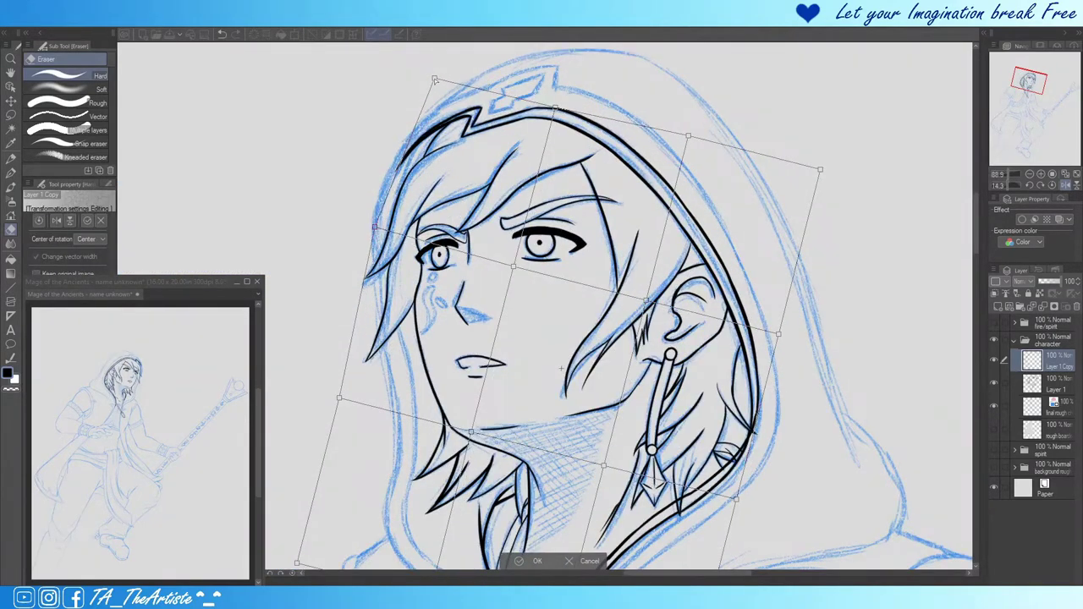
pyautogui.moveTo(561, 370); pyautogui.dragTo(470, 175)
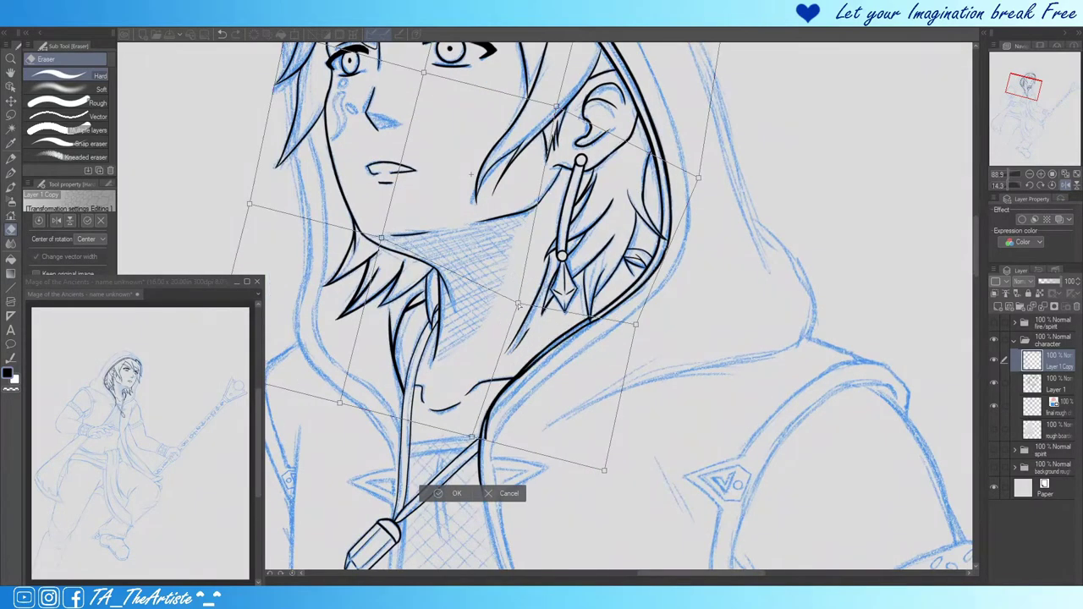
pyautogui.moveTo(518, 303); pyautogui.dragTo(466, 468)
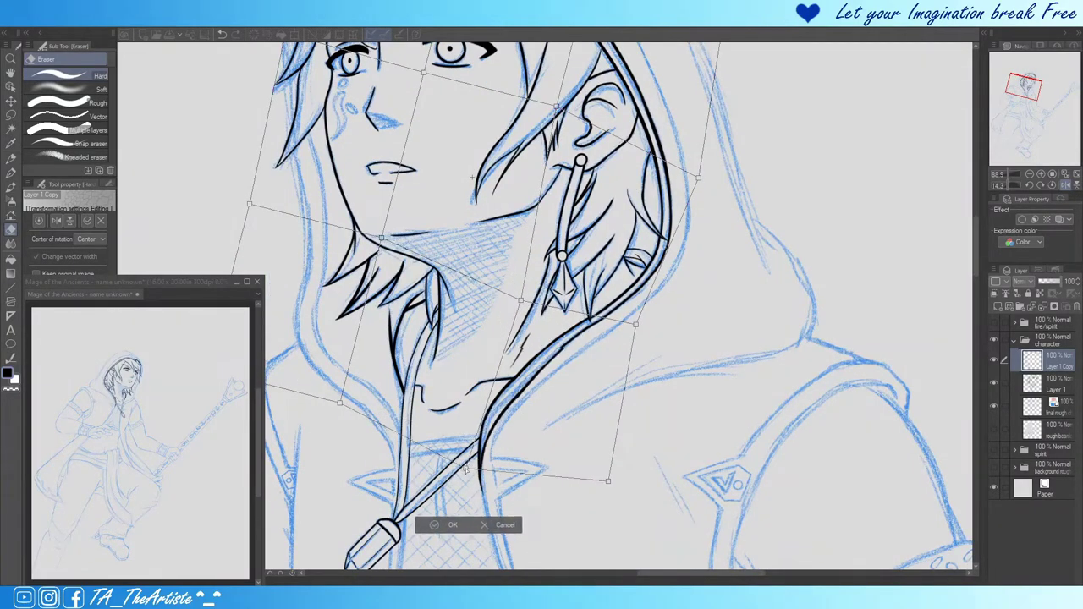
pyautogui.press('Return')
pyautogui.moveTo(581, 158); pyautogui.dragTo(602, 264)
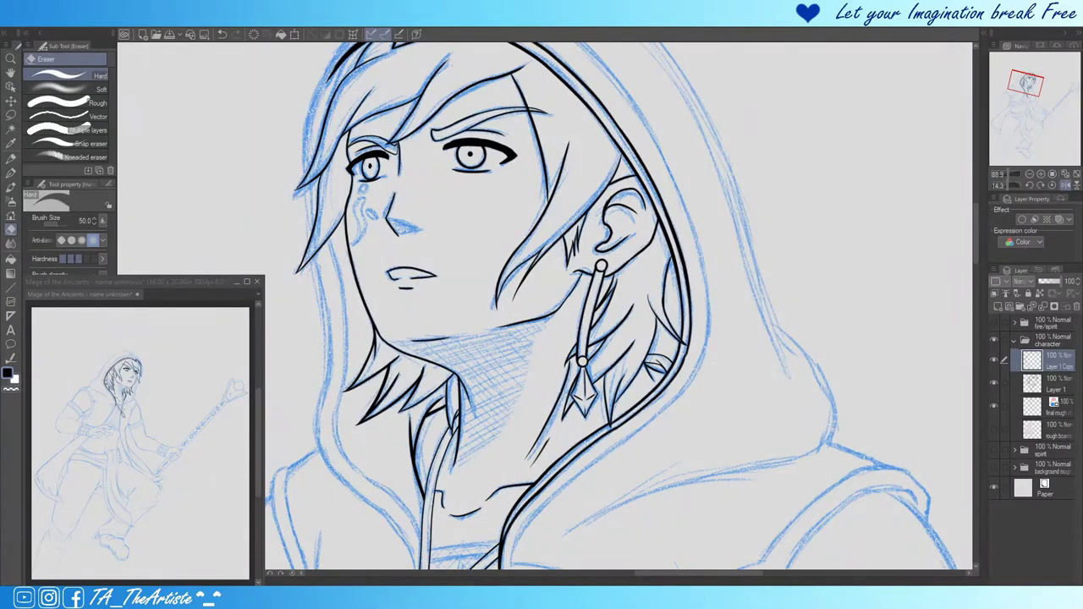
# Step: On a new layer, ink the outer edge of the hood trim from the chest past the ear to the peak above the forehead
pyautogui.press('p')
pyautogui.scroll(-5, 541, 304)
pyautogui.hotkey('ctrl', 'shift', 'n')
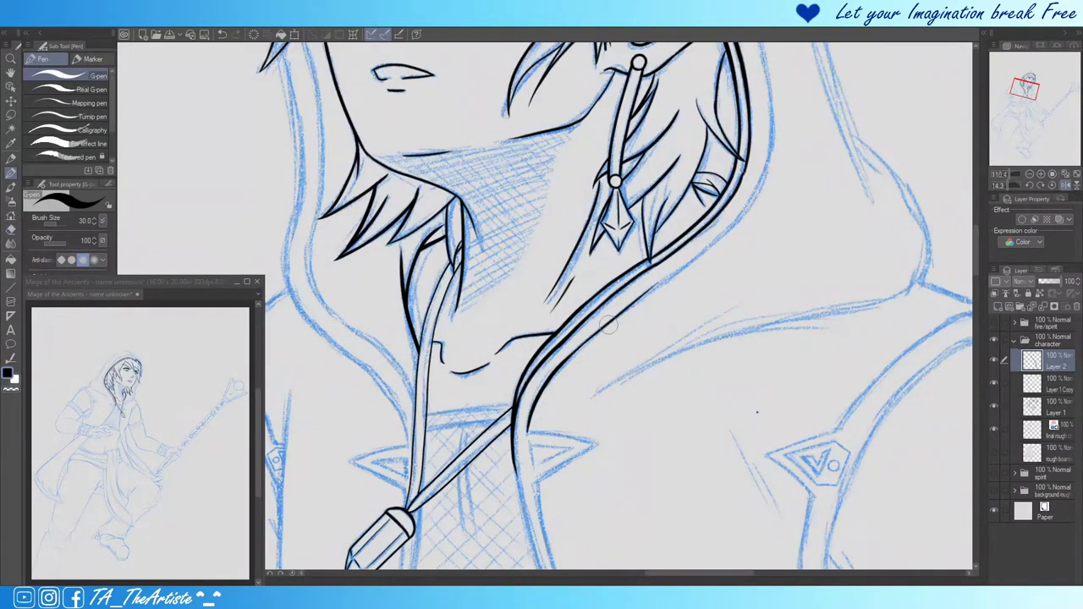
pyautogui.press('h')
pyautogui.moveTo(379, 287)
pyautogui.mouseDown()
pyautogui.moveTo(467, 425)
pyautogui.moveTo(514, 460)
pyautogui.mouseUp()
pyautogui.hotkey('ctrl', 'z')
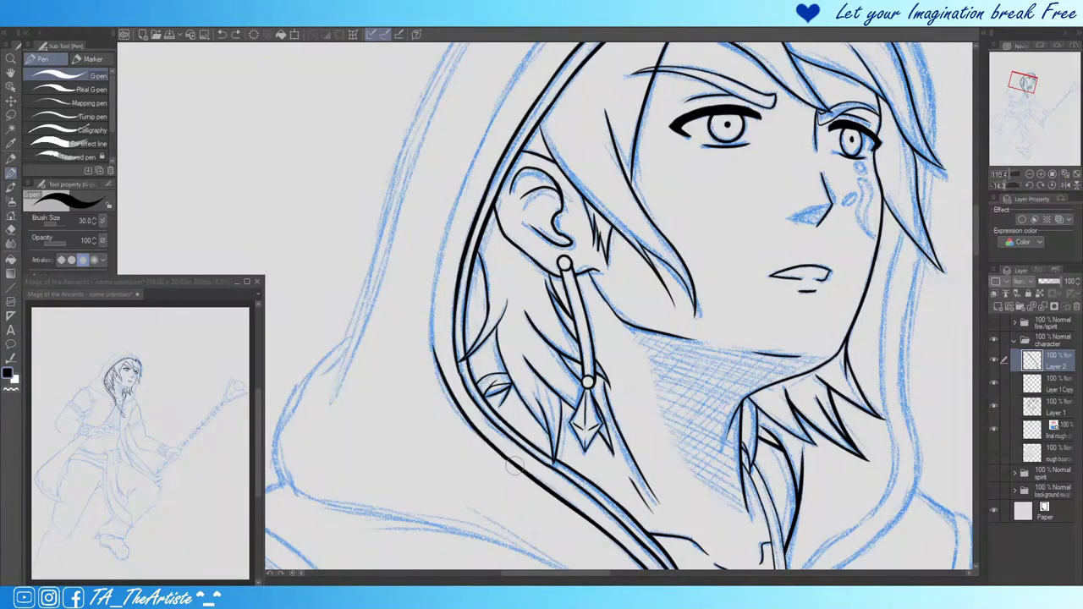
pyautogui.moveTo(432, 351); pyautogui.dragTo(332, 544)
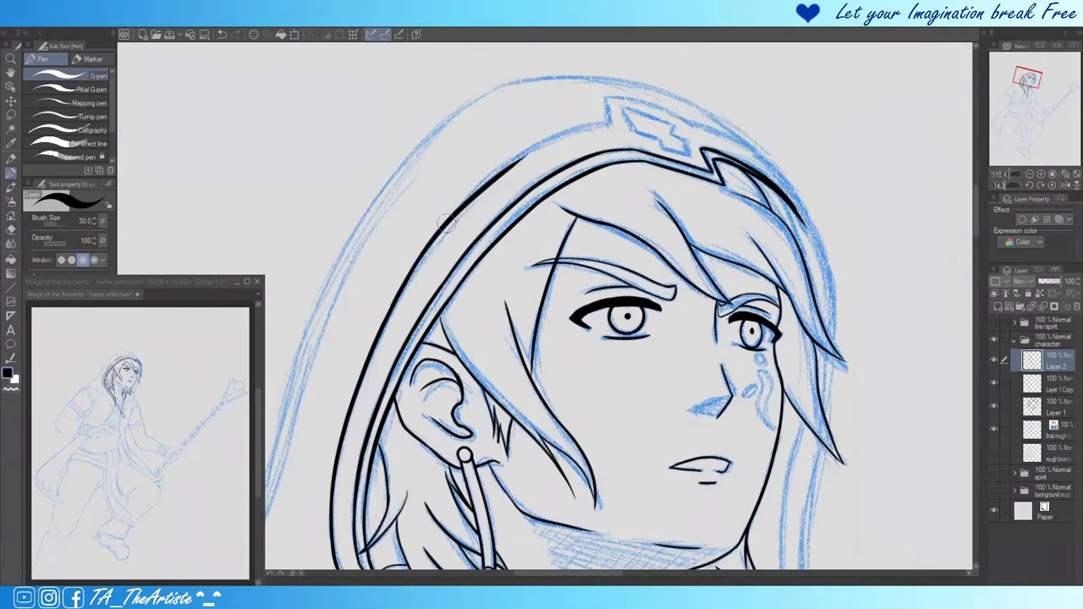
pyautogui.hotkey('ctrl', 'z')
pyautogui.moveTo(394, 300)
pyautogui.mouseDown()
pyautogui.moveTo(584, 119)
pyautogui.moveTo(630, 145)
pyautogui.mouseUp()
pyautogui.scroll(3, 631, 145)
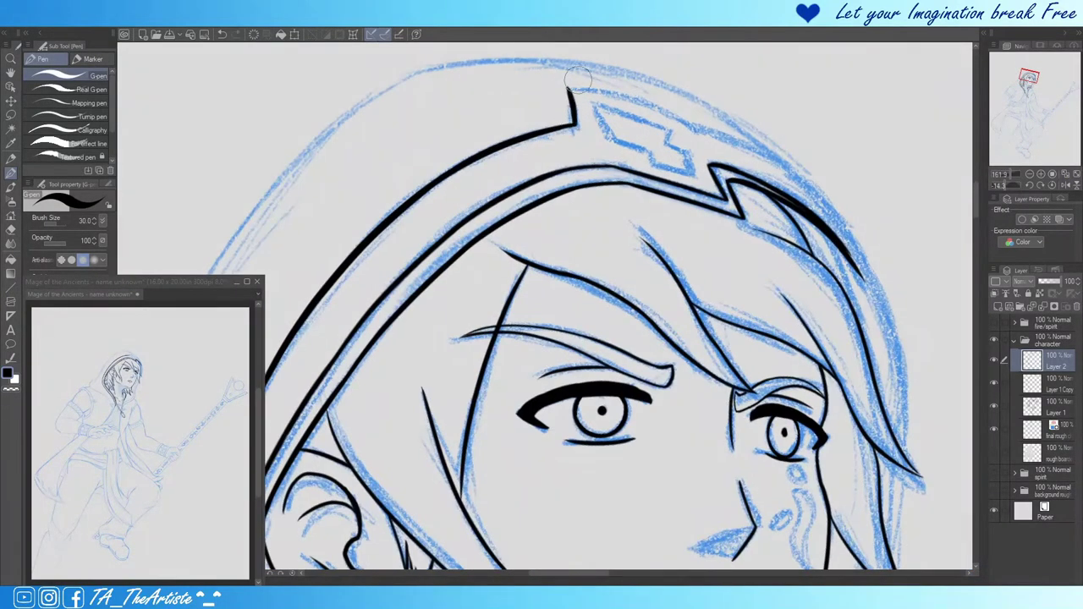
# Step: Ink the pointed peak and front edge of the hood trim, plus the angular emblem inside it
pyautogui.press('h')
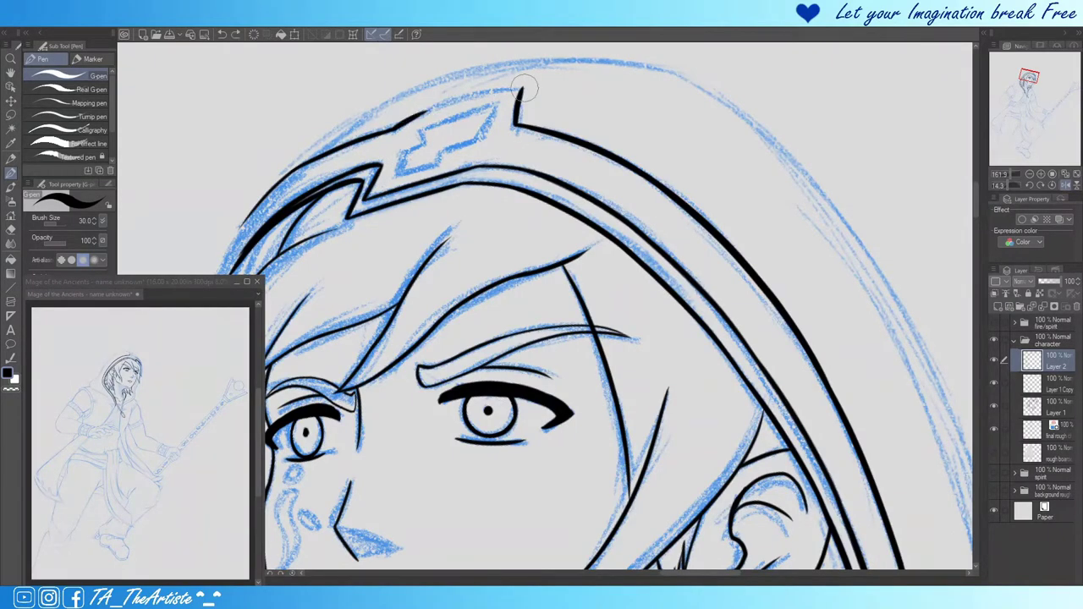
pyautogui.moveTo(495, 162)
pyautogui.mouseDown()
pyautogui.moveTo(597, 106)
pyautogui.moveTo(599, 90)
pyautogui.mouseUp()
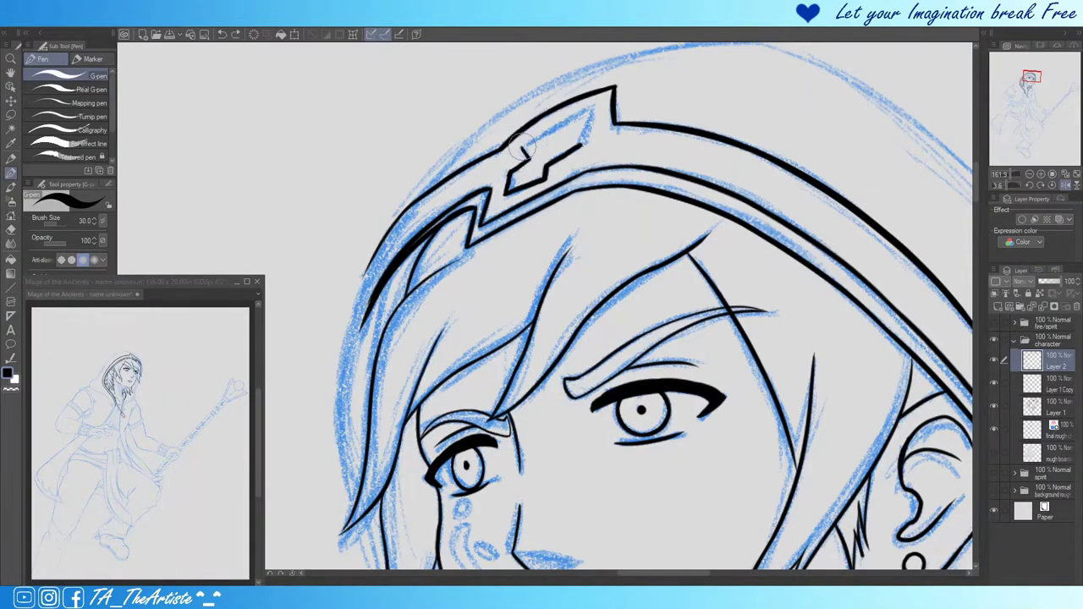
pyautogui.scroll(-3, 522, 148)
pyautogui.scroll(2, 523, 148)
# Step: Erase the overlapping lines at the far side of the hood and ink its edges beside the bangs
pyautogui.press('e')
pyautogui.moveTo(430, 196)
pyautogui.mouseDown()
pyautogui.moveTo(448, 154)
pyautogui.moveTo(445, 338)
pyautogui.mouseUp()
pyautogui.press('p')
pyautogui.moveTo(451, 128); pyautogui.dragTo(418, 301)
pyautogui.moveTo(427, 262); pyautogui.dragTo(406, 407)
pyautogui.moveTo(423, 406); pyautogui.dragTo(427, 284)
# Step: Ink both edges of the hood's far-side trim from the hair tips down past the cheek and chin
pyautogui.moveTo(464, 231)
pyautogui.mouseDown()
pyautogui.moveTo(457, 407)
pyautogui.moveTo(504, 453)
pyautogui.mouseUp()
pyautogui.hotkey('ctrl', 'z')
pyautogui.press('h')
pyautogui.moveTo(445, 542); pyautogui.dragTo(597, 308)
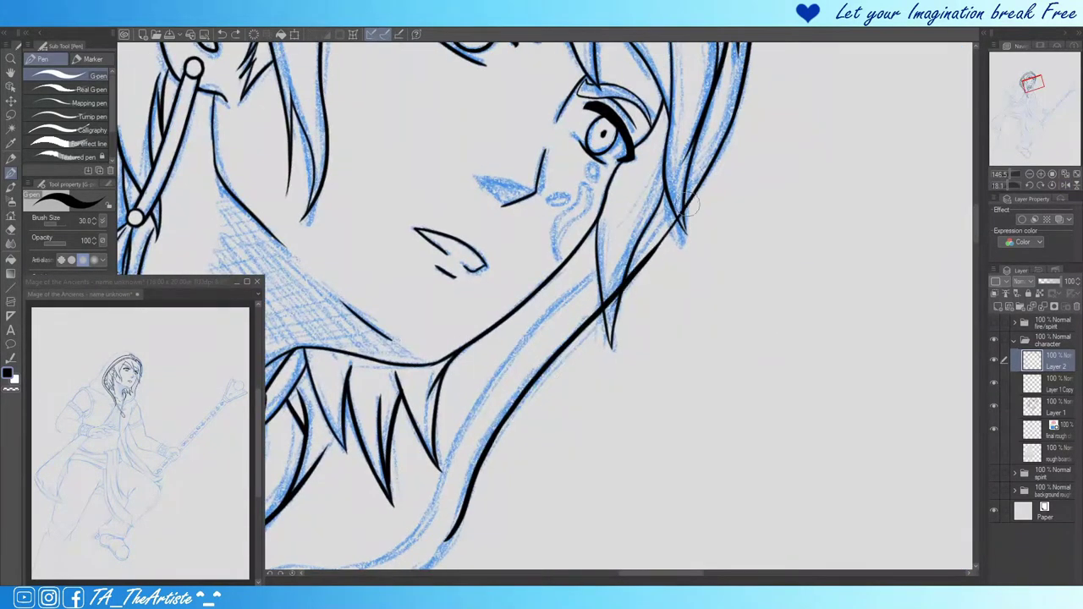
pyautogui.moveTo(431, 516); pyautogui.dragTo(620, 248)
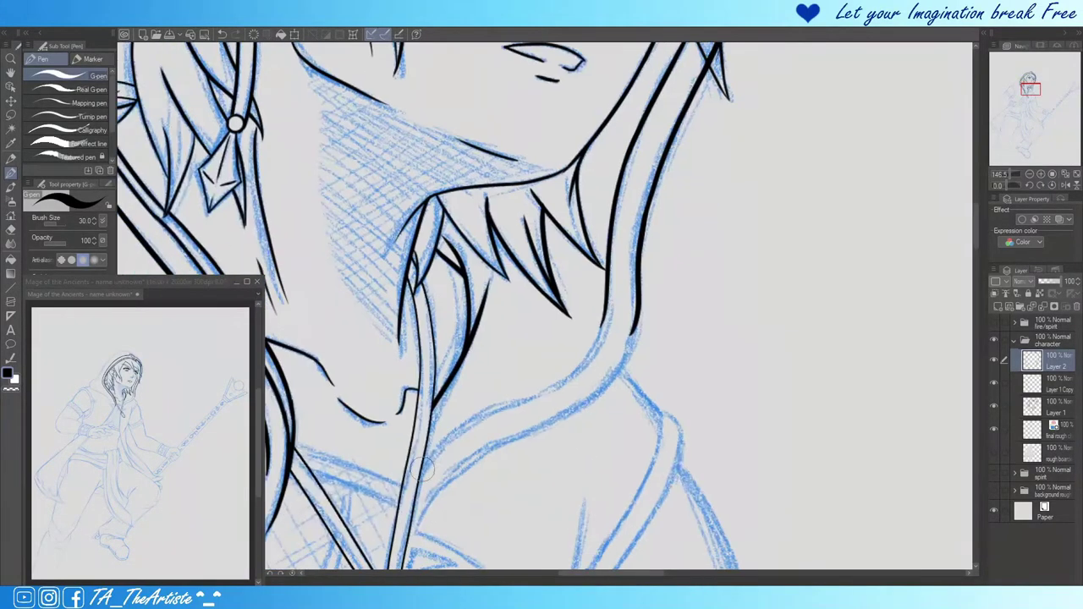
# Step: Continue both edges of the far-side hood trim in a curve across the shoulder to the necklace cord
pyautogui.moveTo(409, 491); pyautogui.dragTo(606, 292)
pyautogui.moveTo(507, 394)
pyautogui.mouseDown()
pyautogui.moveTo(638, 284)
pyautogui.moveTo(627, 342)
pyautogui.mouseUp()
pyautogui.press('h')
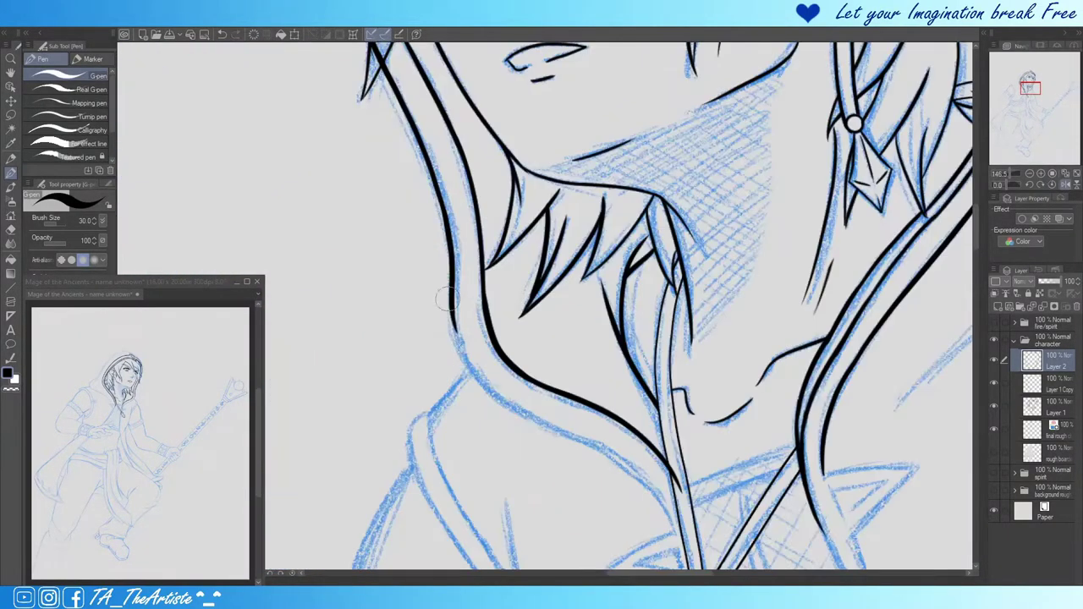
pyautogui.moveTo(470, 365)
pyautogui.mouseDown()
pyautogui.moveTo(575, 440)
pyautogui.moveTo(476, 383)
pyautogui.mouseUp()
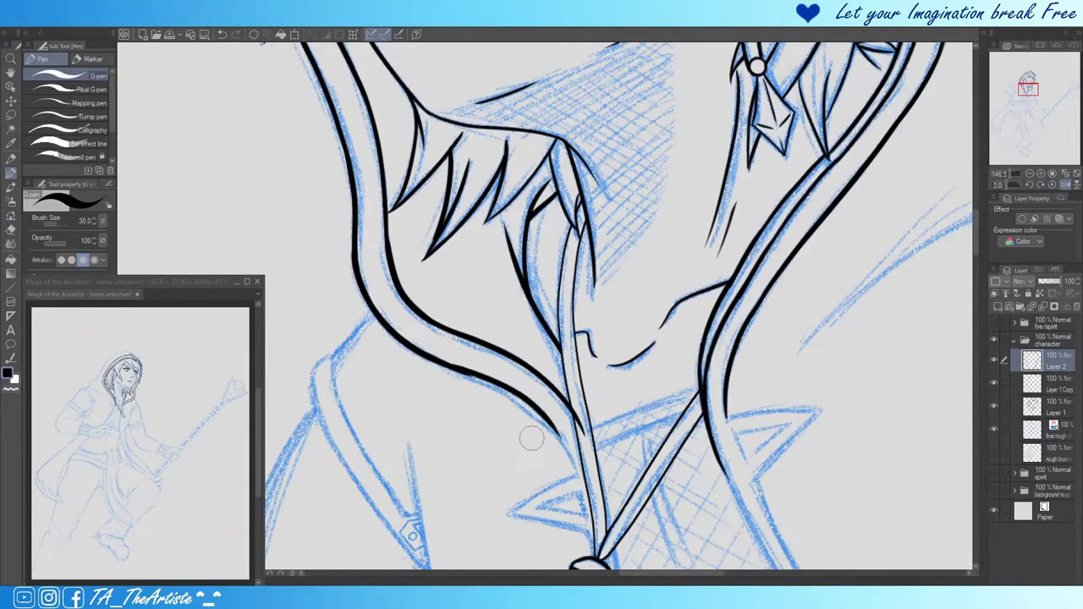
pyautogui.press('h')
# Step: Erase the hood lines crossing the hair tips and necklace cord, and merge the hood line layers into Layer 1
pyautogui.scroll(3, 592, 380)
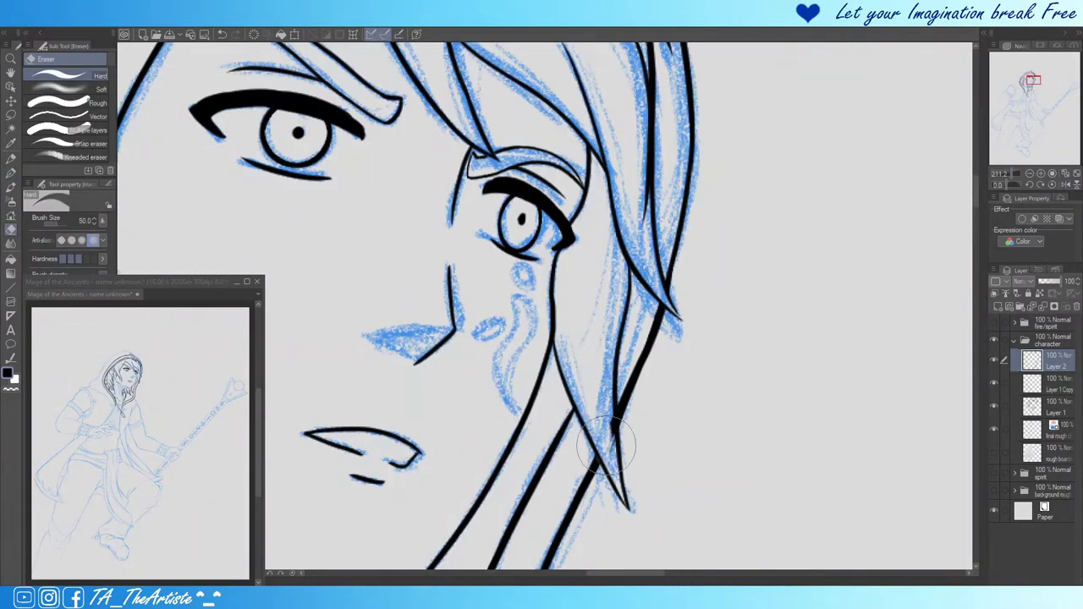
pyautogui.press('e')
pyautogui.scroll(-10, 622, 324)
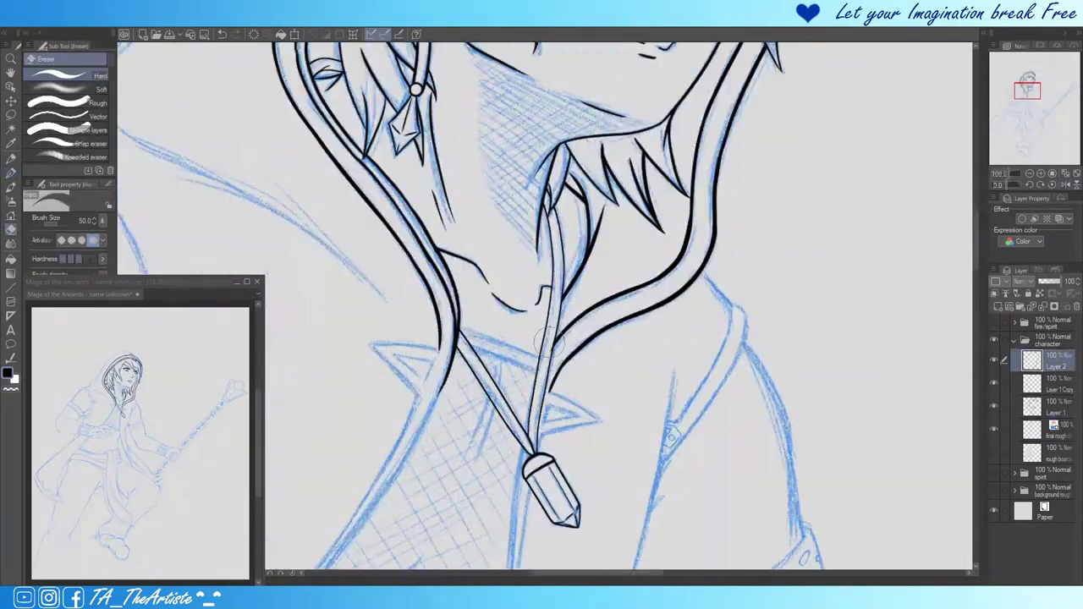
pyautogui.scroll(-3, 671, 364)
pyautogui.scroll(-10, 671, 364)
# Step: On a new layer, ink the shirt's double neckline and the short fold lines below it
pyautogui.press('p')
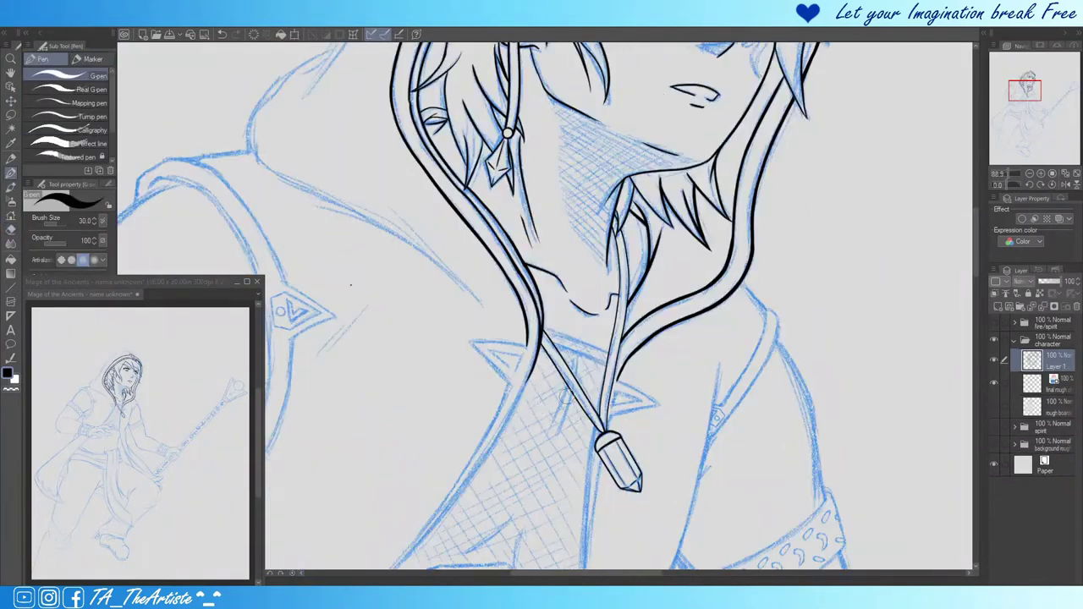
pyautogui.scroll(3, 472, 290)
pyautogui.hotkey('ctrl', 'z')
pyautogui.hotkey('ctrl', 'shift', 'n')
pyautogui.moveTo(431, 328); pyautogui.dragTo(583, 273)
pyautogui.moveTo(501, 332)
pyautogui.mouseDown()
pyautogui.moveTo(540, 484)
pyautogui.moveTo(550, 464)
pyautogui.mouseUp()
pyautogui.hotkey('ctrl', 'z')
# Step: Ink the shirt's fold lines above the hand and the two slanted hem lines at the waist
pyautogui.scroll(-3, 545, 455)
pyautogui.scroll(3, 550, 406)
pyautogui.moveTo(653, 370); pyautogui.dragTo(459, 435)
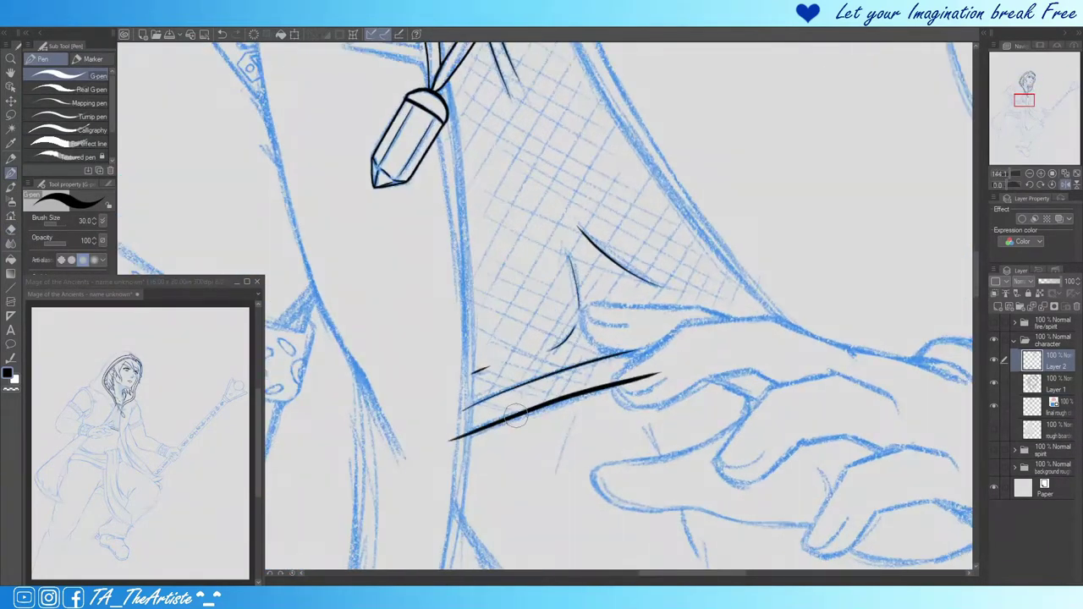
pyautogui.moveTo(673, 405); pyautogui.dragTo(444, 478)
# Step: On Layer 1, ink the triangular ornament beside the pendant and the near-side robe opening from the hood down to the hand
pyautogui.scroll(2, 494, 356)
pyautogui.hotkey('alt', '[')
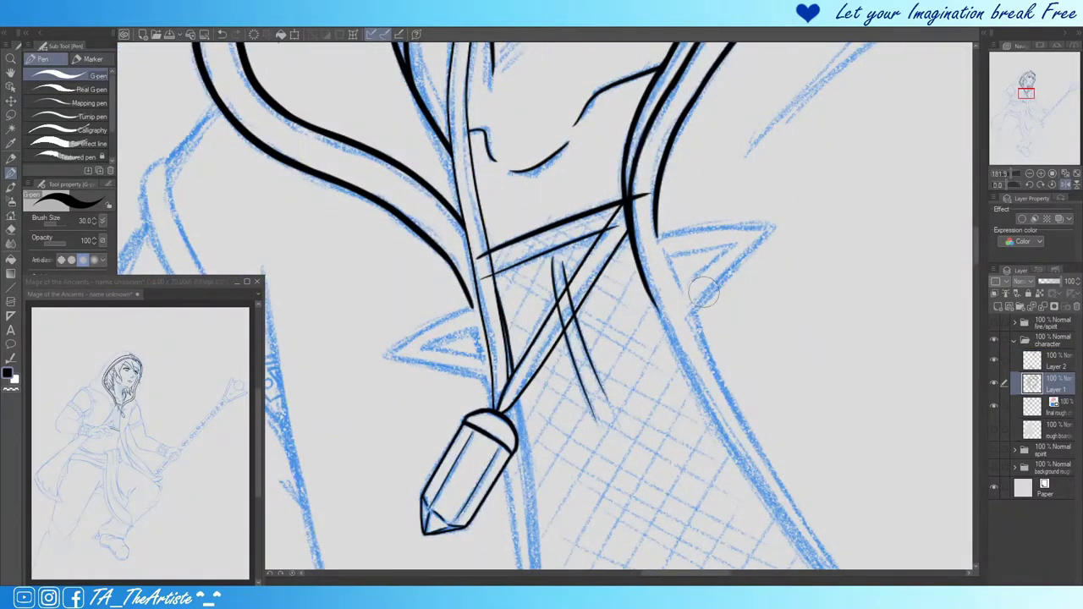
pyautogui.moveTo(442, 321); pyautogui.dragTo(478, 312)
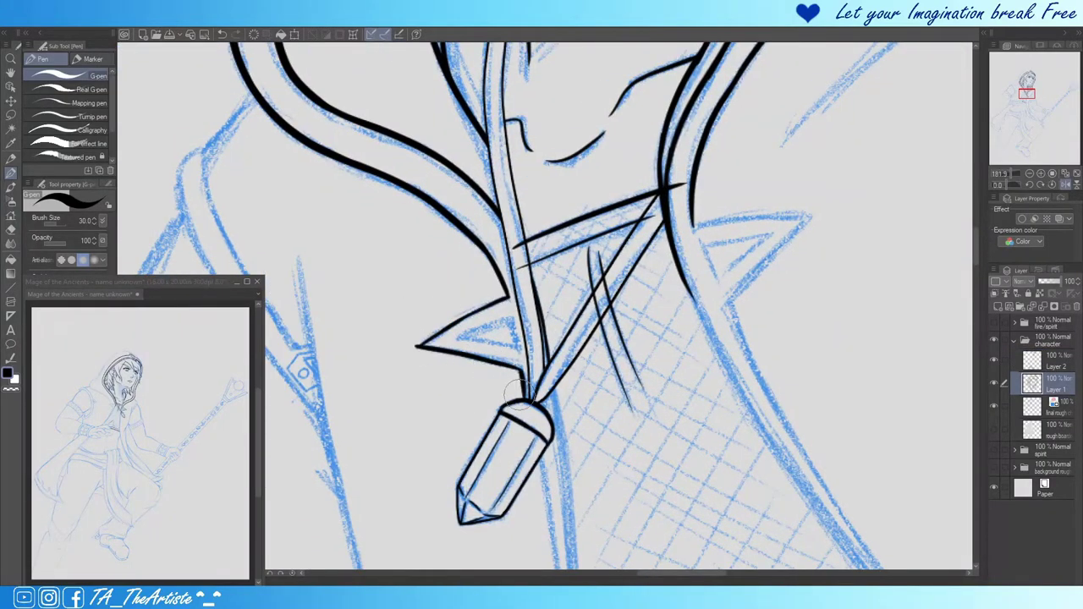
pyautogui.scroll(-3, 516, 392)
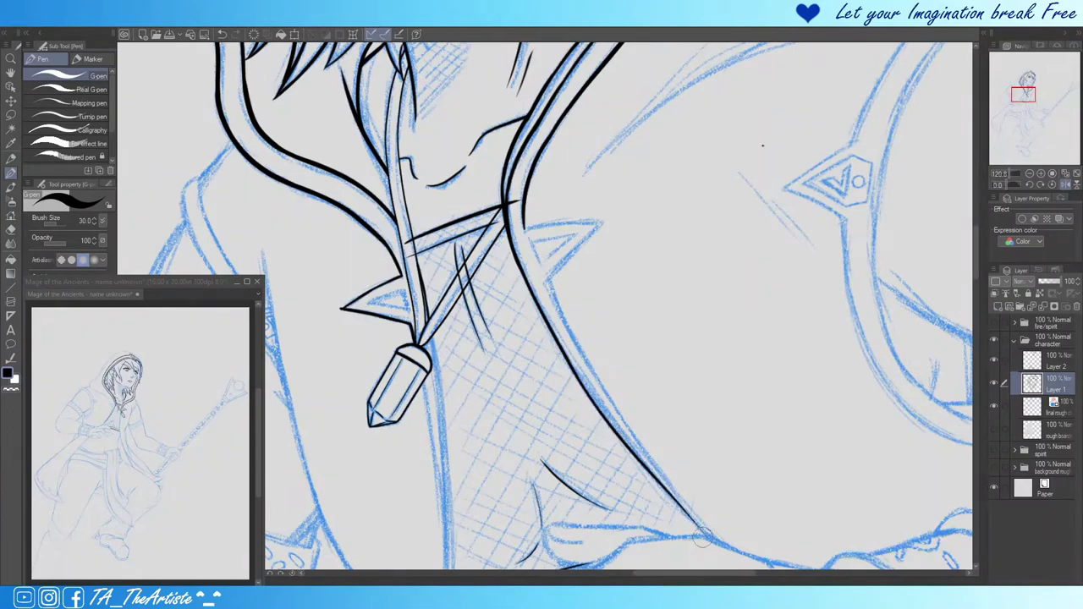
# Step: Ink the near-side triangular collar ornament with its inner triangle, and add the inner triangle to the far-side ornament
pyautogui.scroll(2, 546, 218)
pyautogui.moveTo(546, 209); pyautogui.dragTo(636, 214)
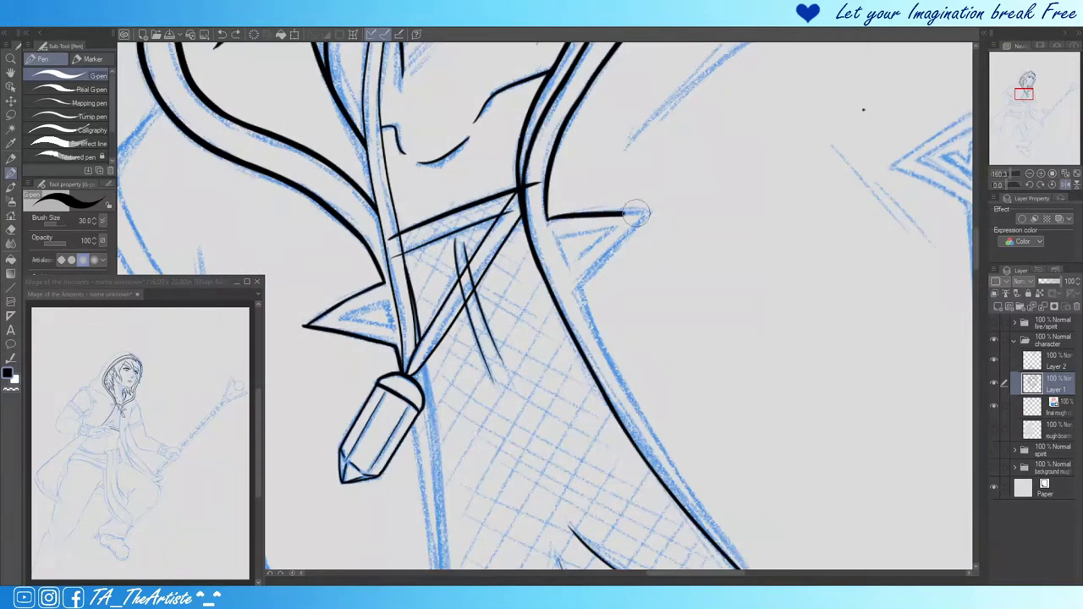
pyautogui.hotkey('ctrl', 'z')
pyautogui.press('h')
pyautogui.moveTo(436, 209); pyautogui.dragTo(497, 269)
pyautogui.moveTo(441, 208); pyautogui.dragTo(543, 218)
pyautogui.press('h')
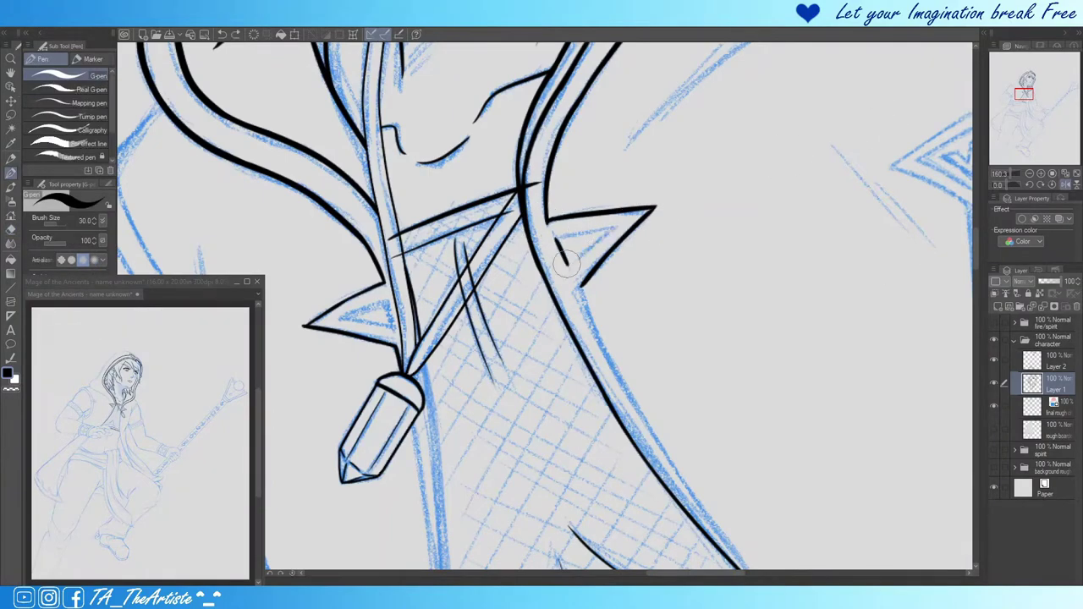
pyautogui.press('h')
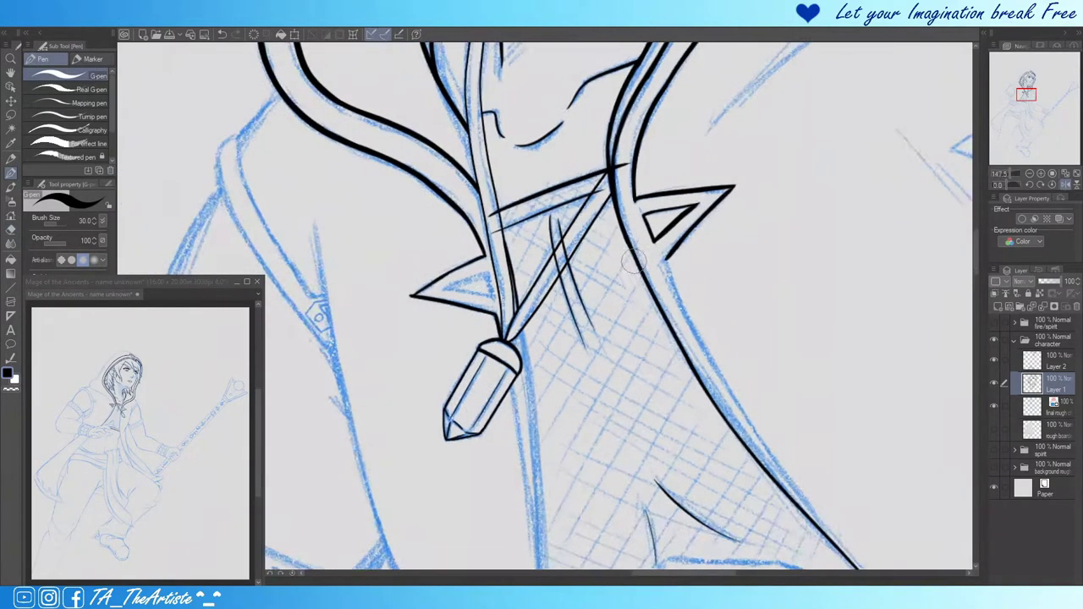
pyautogui.scroll(-3, 642, 270)
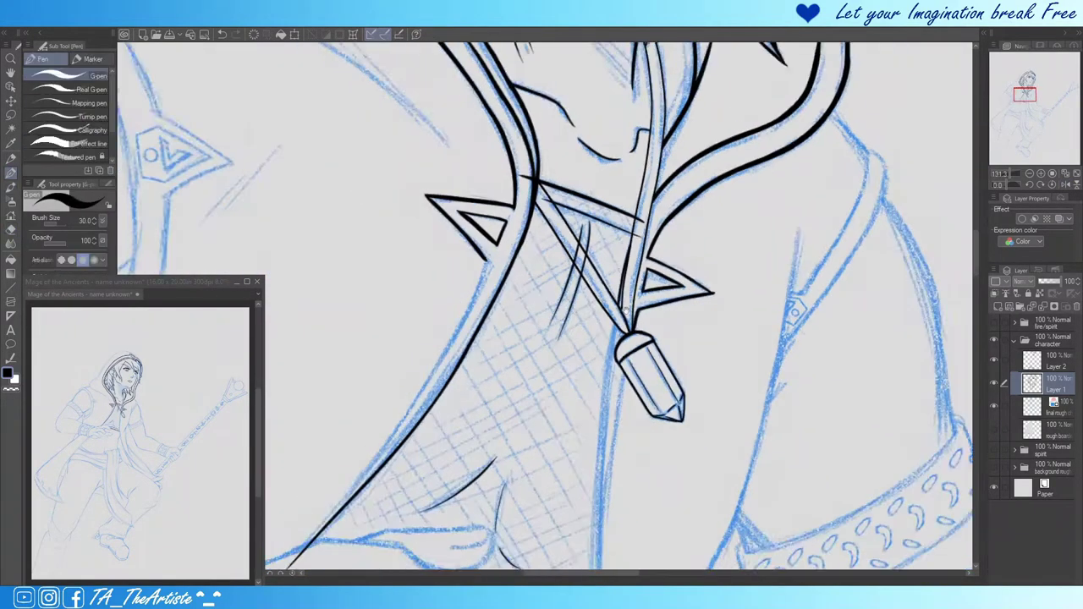
# Step: Ink the far-side edge of the robe opening from behind the pendant down to the shirt hem
pyautogui.moveTo(644, 259); pyautogui.dragTo(633, 554)
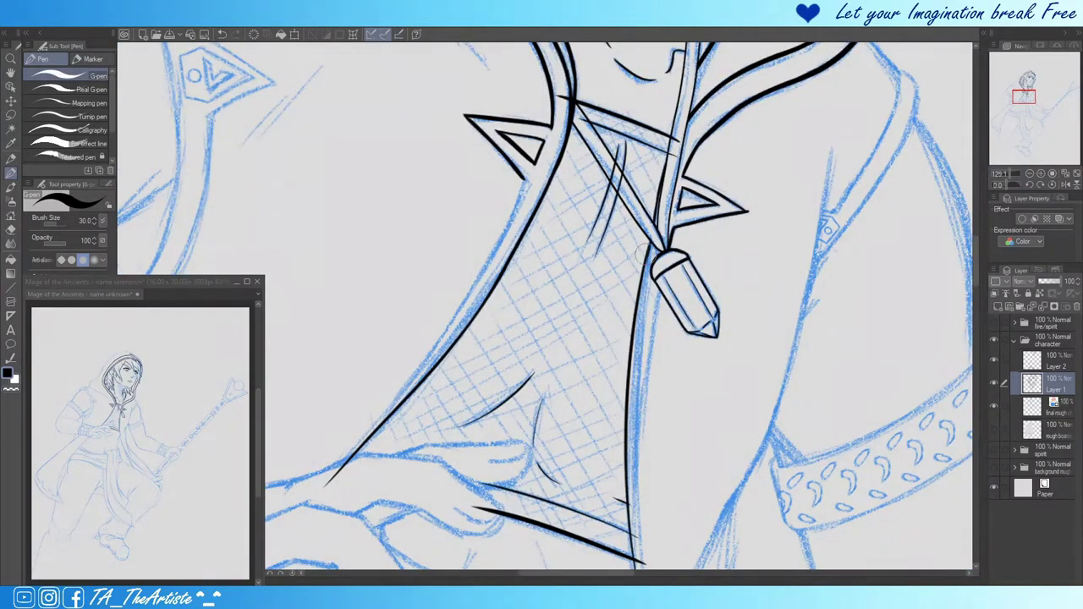
pyautogui.scroll(-1, 629, 311)
pyautogui.scroll(2, 630, 310)
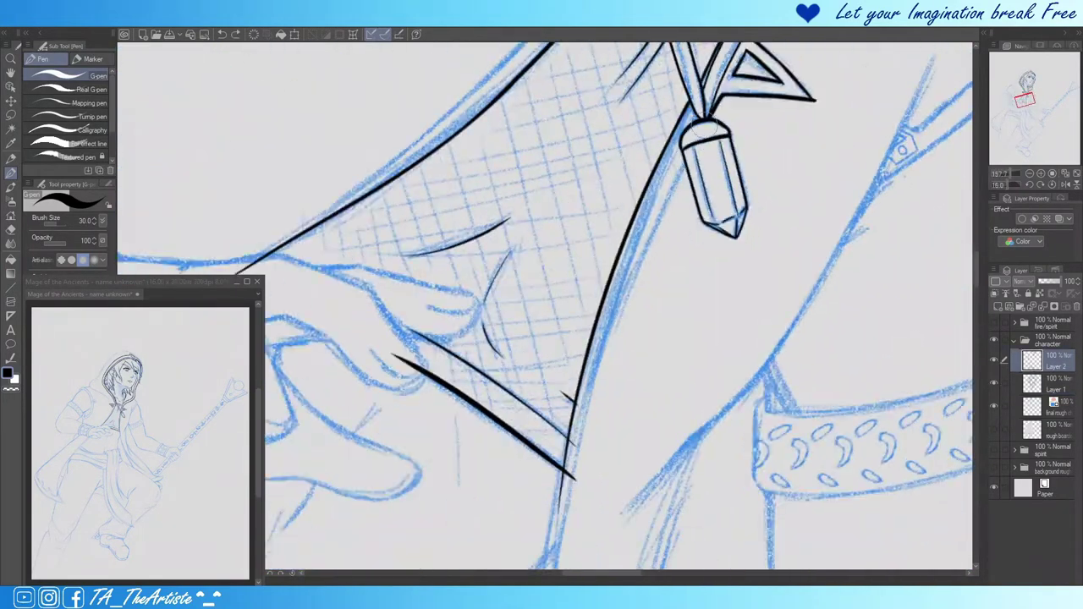
# Step: On Layer 2, trim the hem lines' overshoot and ink the far-side robe trim's second line down past the waist
pyautogui.press('e')
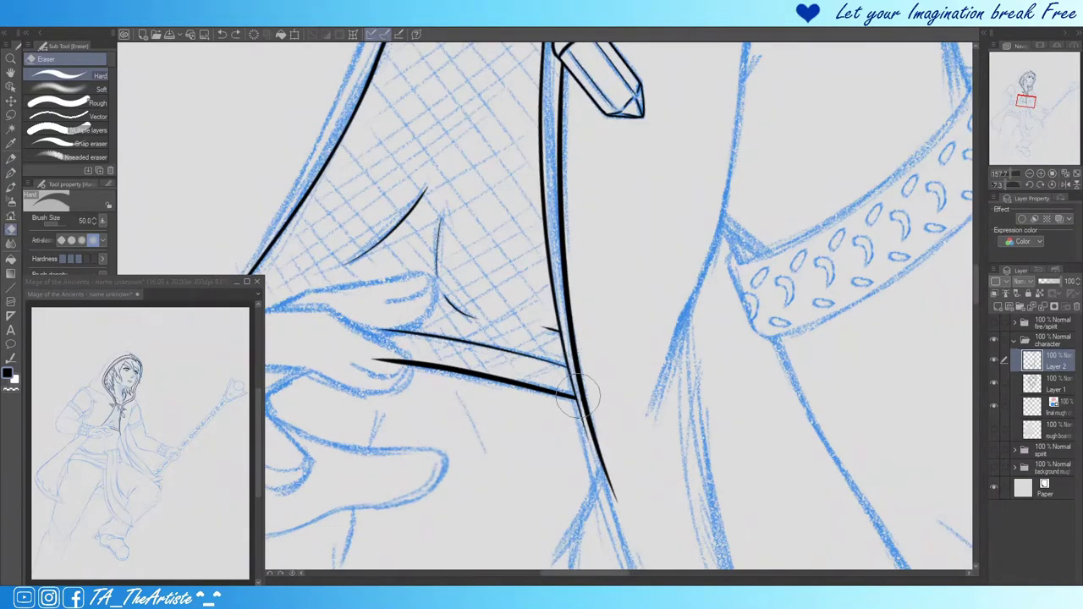
pyautogui.scroll(-2, 581, 398)
pyautogui.press('p')
pyautogui.moveTo(572, 385); pyautogui.dragTo(635, 568)
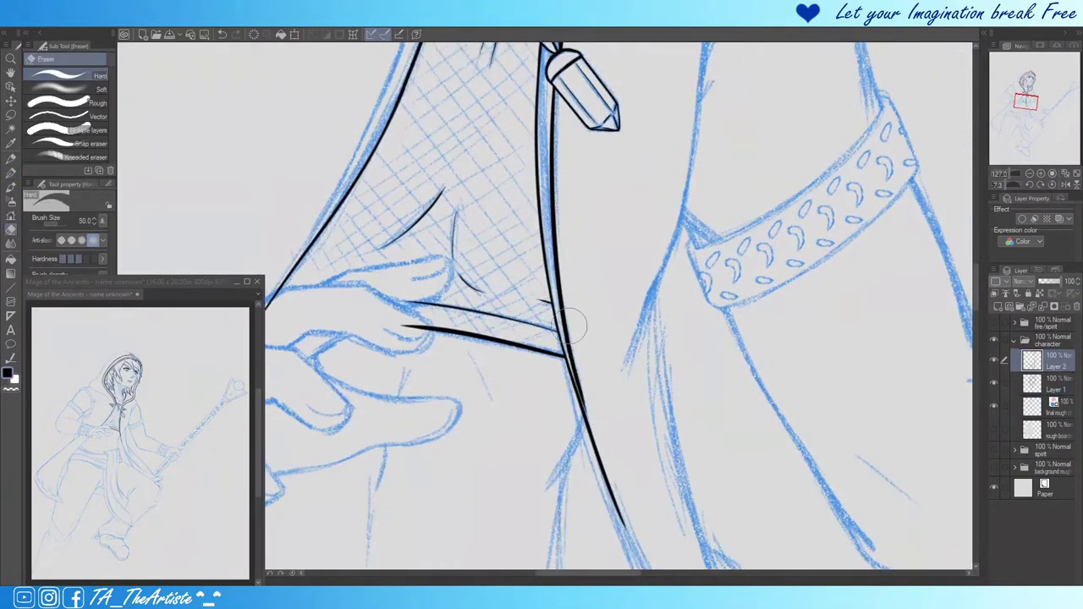
# Step: On Layer 2, ink the near-side robe trim's second line from below the triangular ornament down to the hand
pyautogui.scroll(2, 595, 428)
pyautogui.scroll(-3, 594, 427)
pyautogui.moveTo(677, 296); pyautogui.dragTo(503, 254)
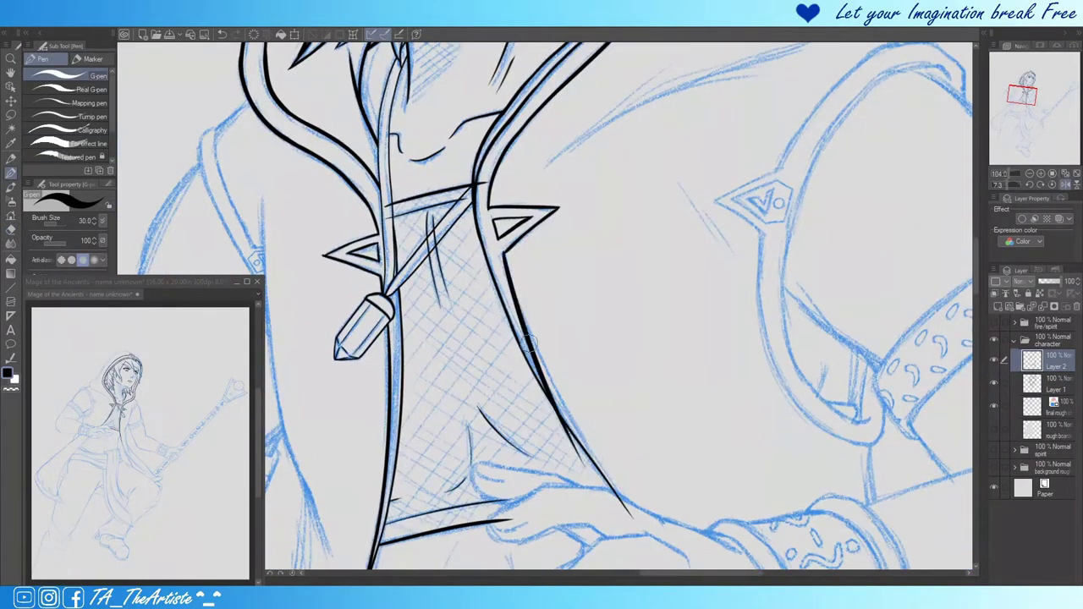
pyautogui.hotkey('alt', '[')
pyautogui.hotkey('alt', ']')
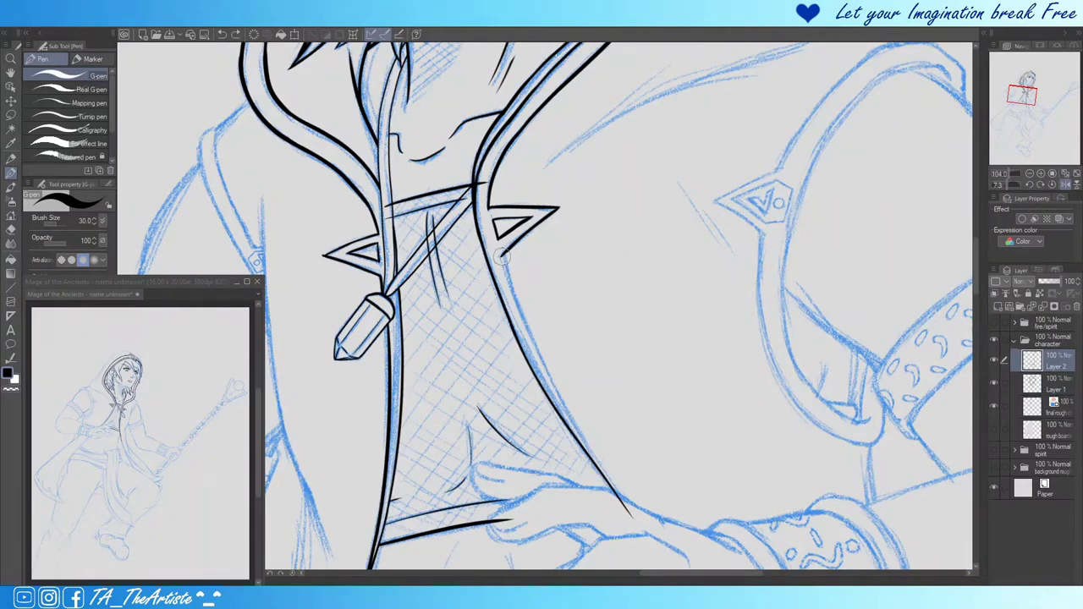
pyautogui.moveTo(497, 245); pyautogui.dragTo(633, 512)
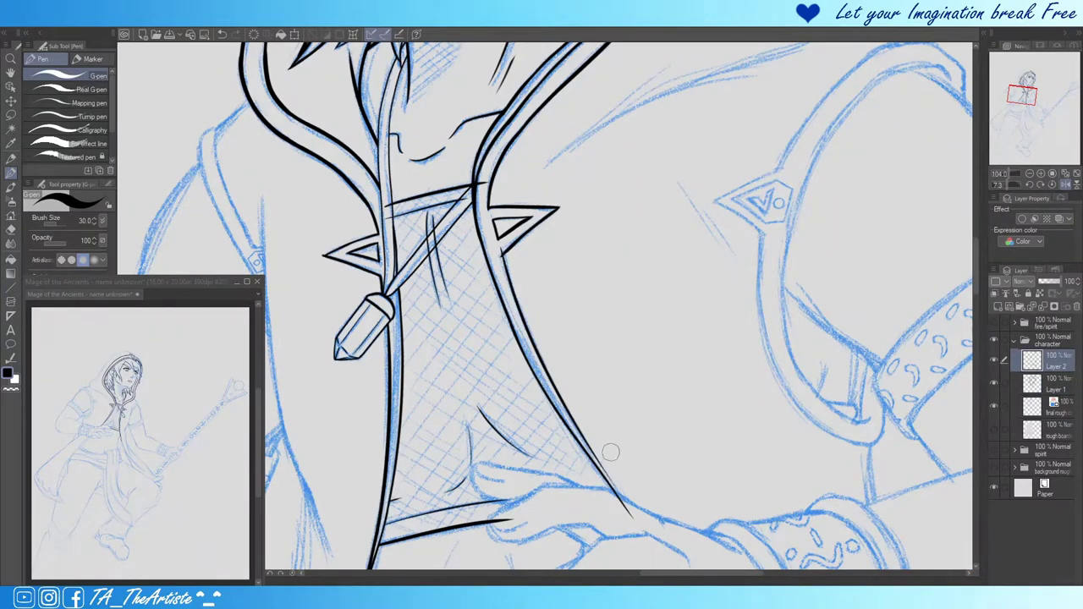
# Step: Erase the near-side trim line's overshoot at the hand and merge Layer 2 down into Layer 1
pyautogui.press('e')
pyautogui.keyDown('ctrl'); pyautogui.keyDown('shift'); pyautogui.click(499, 254); pyautogui.keyUp('shift'); pyautogui.keyUp('ctrl')
pyautogui.moveTo(627, 501); pyautogui.dragTo(652, 505)
pyautogui.keyDown('ctrl'); pyautogui.keyDown('shift'); pyautogui.click(424, 247); pyautogui.keyUp('shift'); pyautogui.keyUp('ctrl')
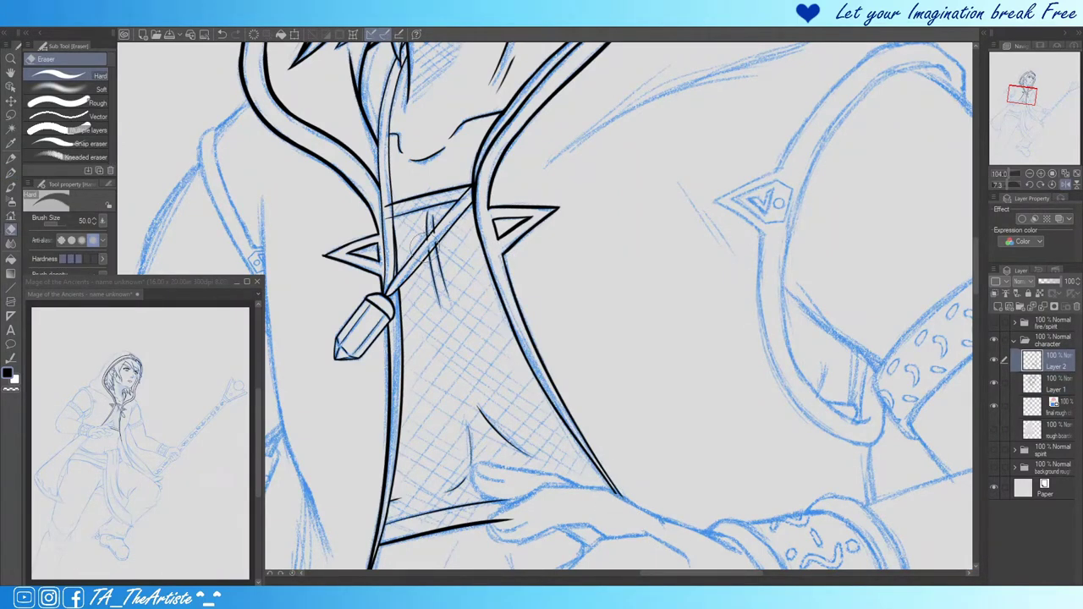
pyautogui.scroll(10, 618, 305)
pyautogui.scroll(2, 618, 305)
pyautogui.hotkey('ctrl', 'e')
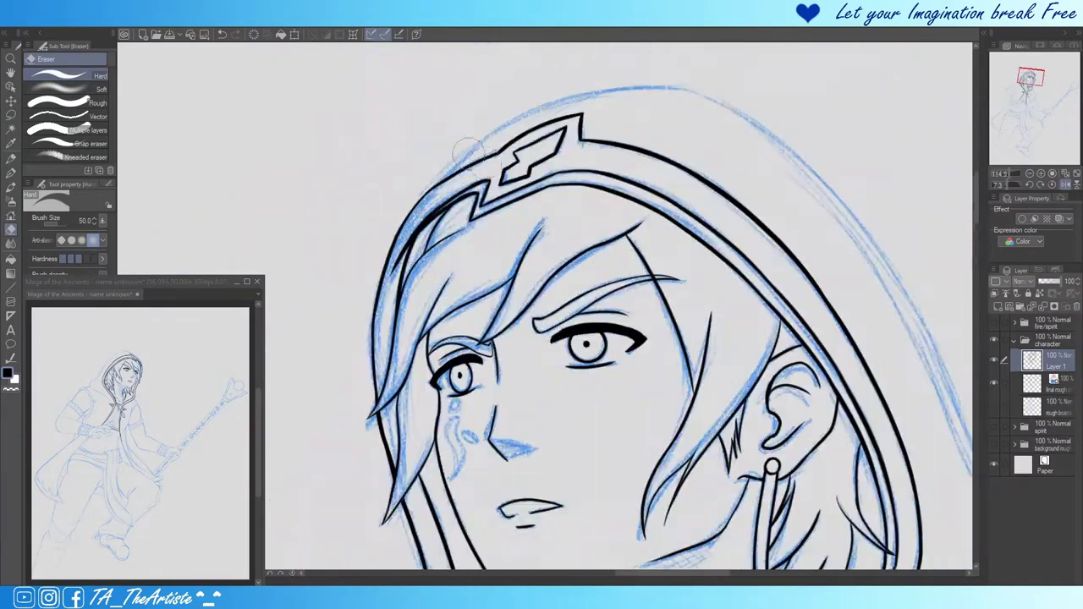
# Step: Ink the hood's outer contour with the G-pen from the crown down its back toward the shoulder
pyautogui.press('p')
pyautogui.scroll(-3, 532, 112)
pyautogui.press('h')
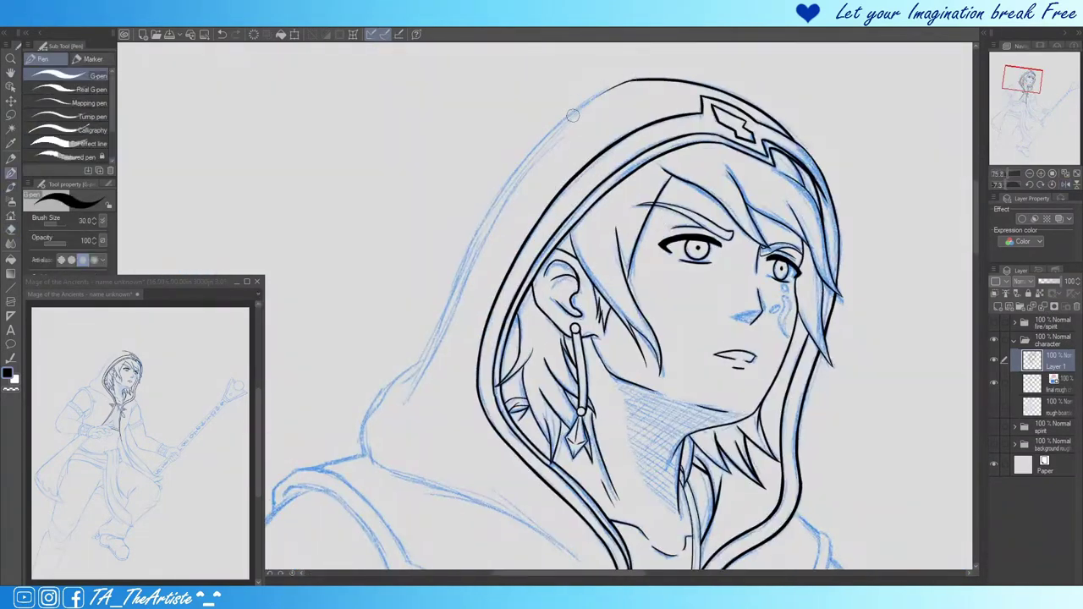
pyautogui.scroll(1, 501, 182)
pyautogui.moveTo(496, 181); pyautogui.dragTo(427, 356)
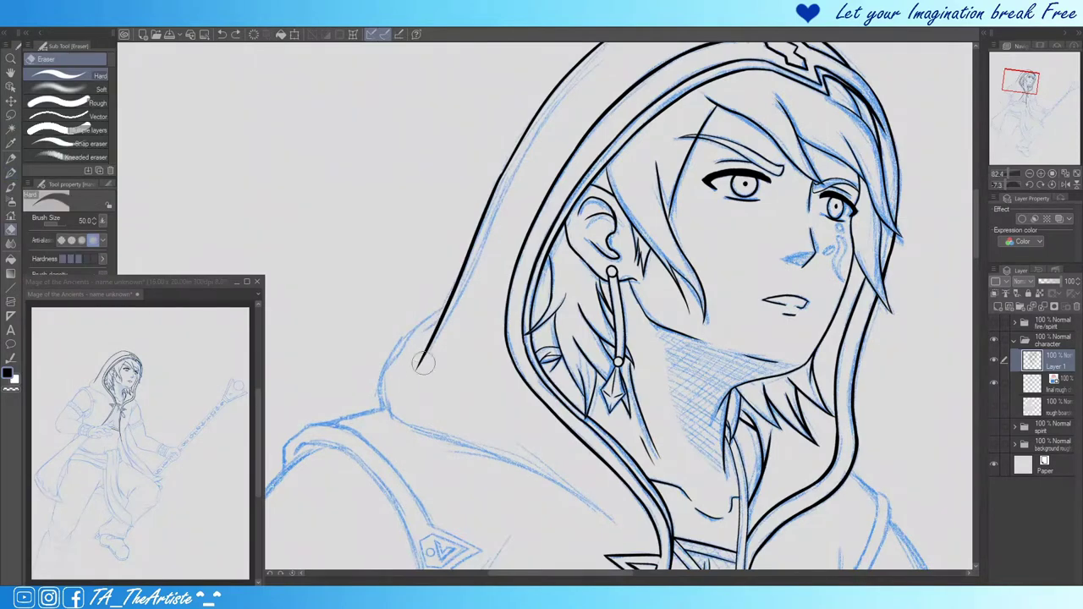
# Step: Trim the hood's back line at its lower end and ink the draped hood fold around the shoulder and across the chest
pyautogui.moveTo(461, 296); pyautogui.dragTo(407, 337)
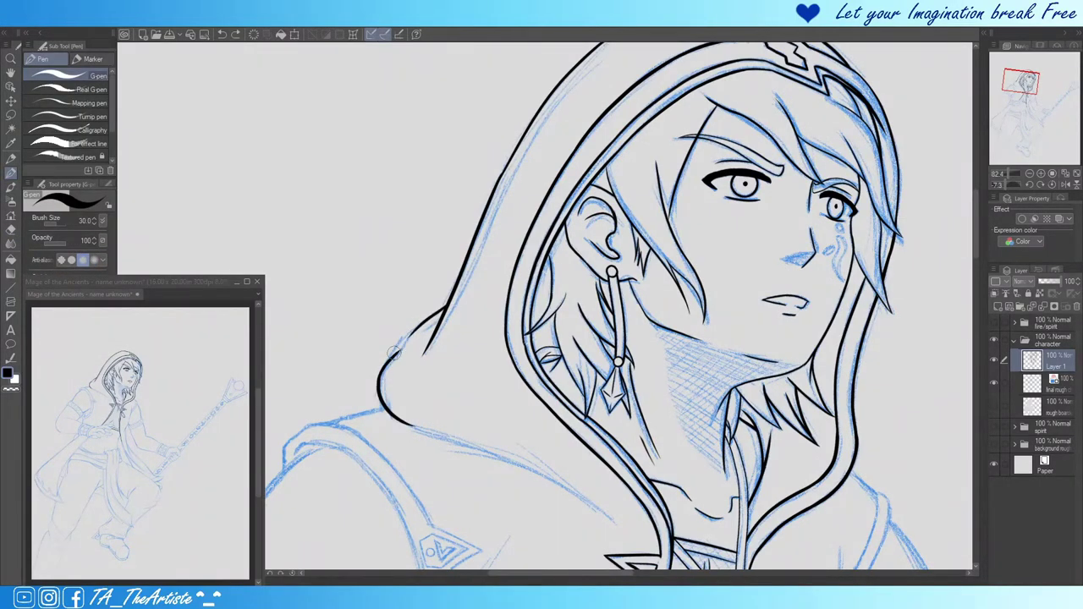
pyautogui.scroll(2, 391, 351)
pyautogui.scroll(-2, 479, 338)
pyautogui.scroll(-2, 509, 287)
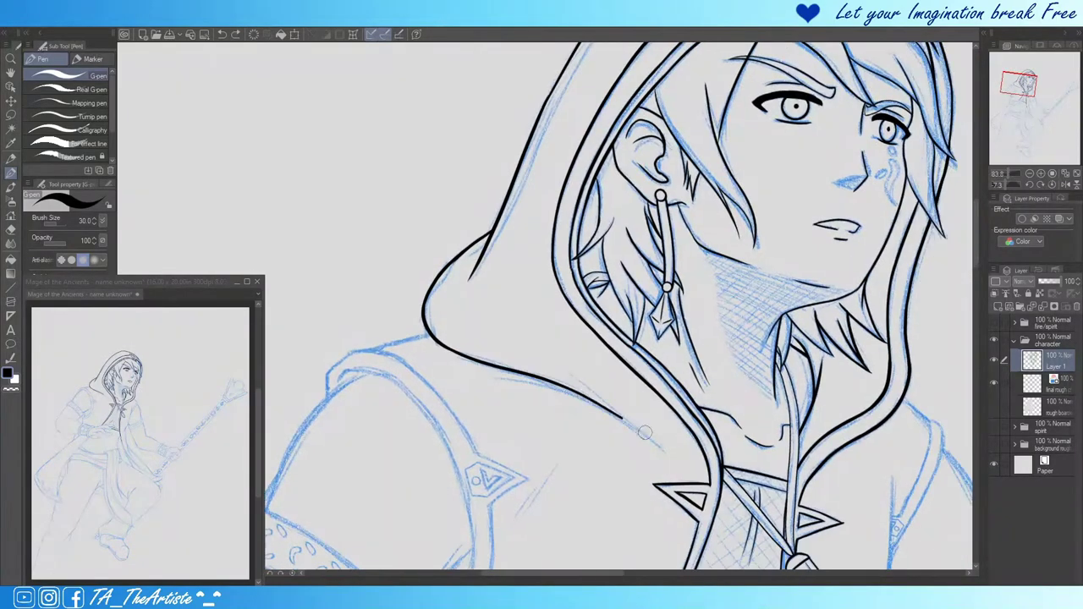
# Step: Ink the near-side shoulder line and the armhole trim, taking the outer edge to the ornament and the inner edge all the way around
pyautogui.scroll(3, 457, 283)
pyautogui.moveTo(373, 335); pyautogui.dragTo(413, 278)
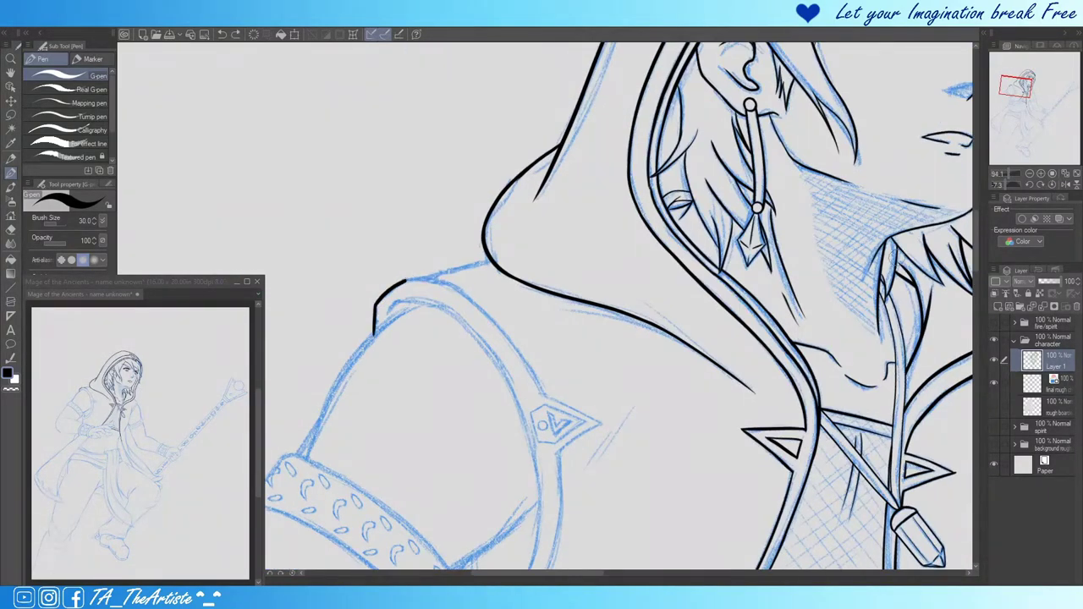
pyautogui.press('h')
pyautogui.moveTo(686, 279); pyautogui.dragTo(592, 330)
pyautogui.moveTo(546, 394)
pyautogui.mouseDown()
pyautogui.moveTo(652, 286)
pyautogui.moveTo(597, 263)
pyautogui.mouseUp()
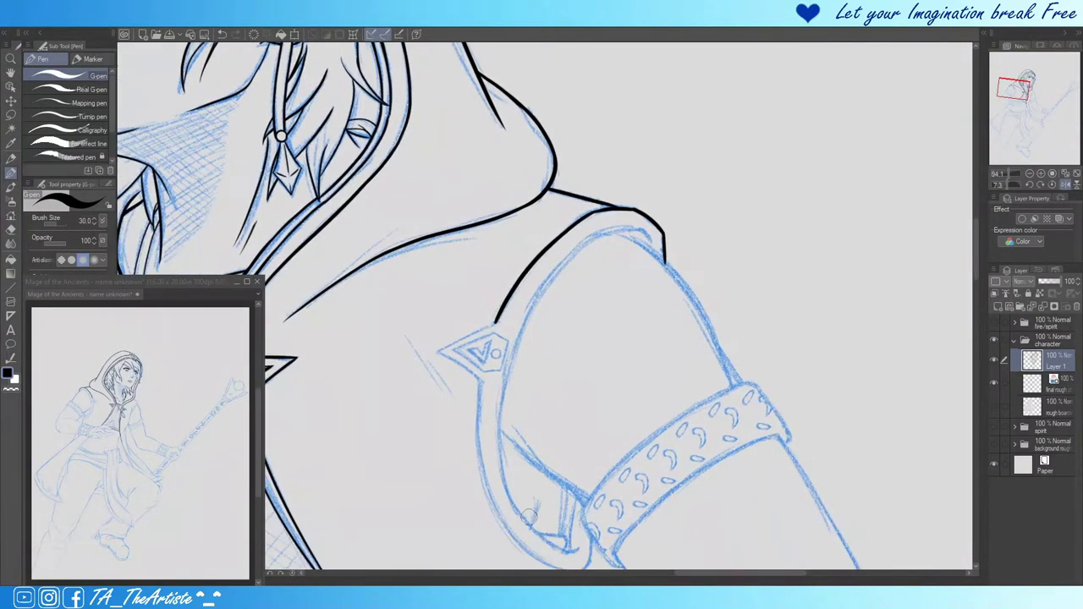
pyautogui.moveTo(501, 364); pyautogui.dragTo(501, 401)
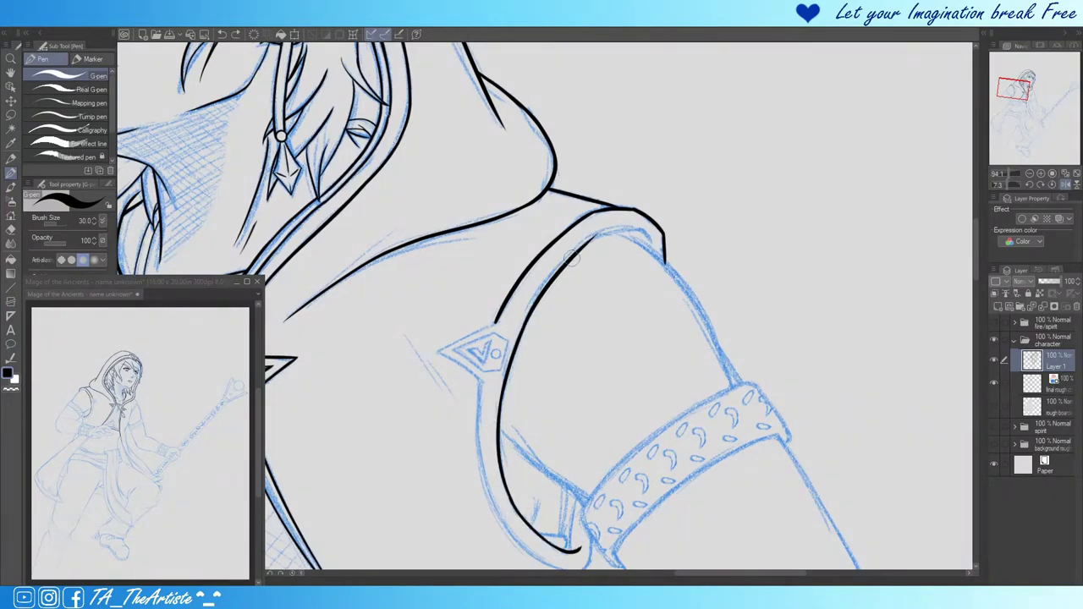
pyautogui.moveTo(571, 259); pyautogui.dragTo(636, 227)
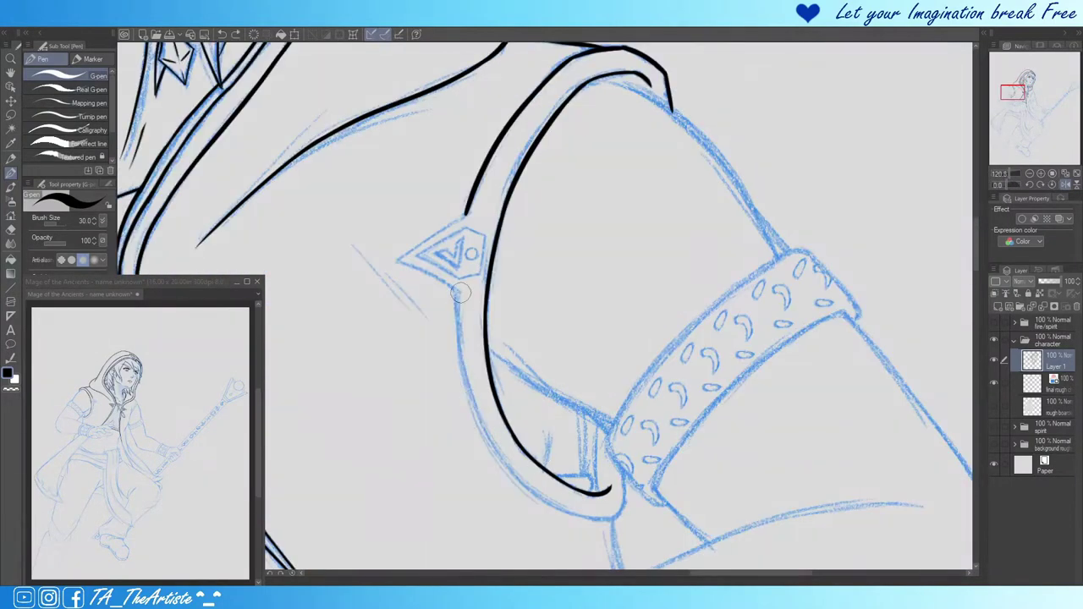
pyautogui.moveTo(457, 291); pyautogui.dragTo(505, 471)
pyautogui.hotkey('ctrl', 'z')
pyautogui.hotkey('ctrl', 'z')
pyautogui.hotkey('ctrl', 'z')
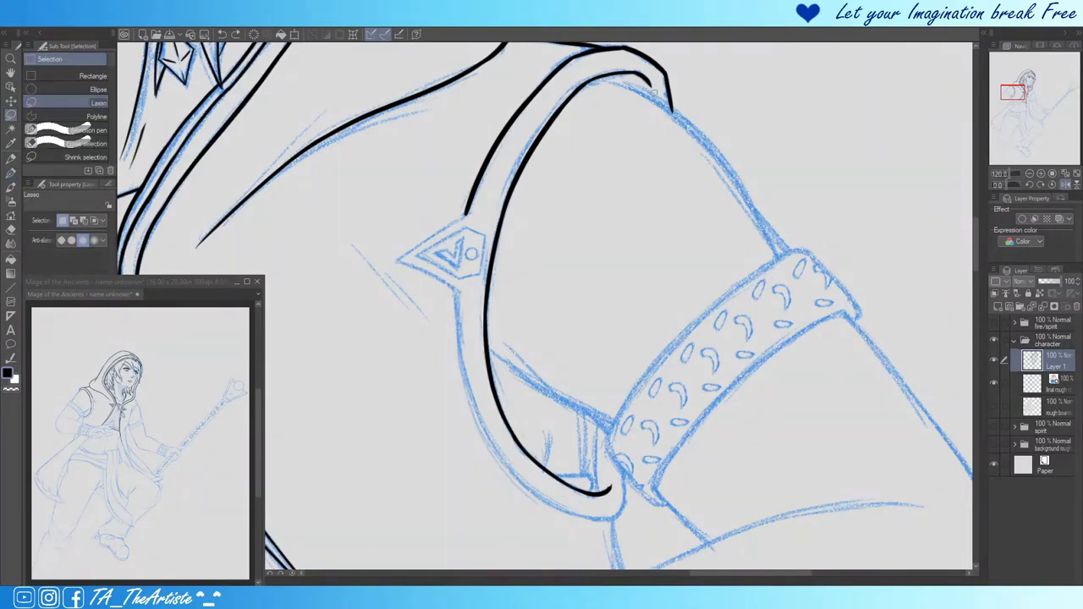
# Step: Mesh-transform a copy of the inner armhole line to form the trim's outer edge below the ornament
pyautogui.hotkey('ctrl', 't')
pyautogui.moveTo(566, 526); pyautogui.dragTo(645, 521)
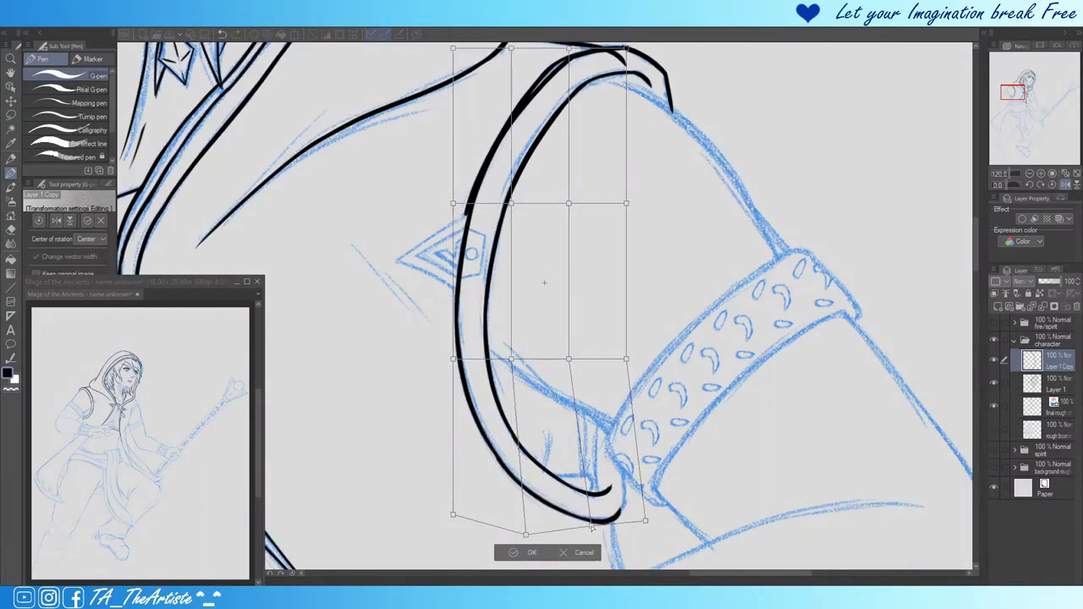
pyautogui.moveTo(511, 514); pyautogui.dragTo(529, 534)
pyautogui.moveTo(568, 359); pyautogui.dragTo(568, 368)
pyautogui.moveTo(453, 359); pyautogui.dragTo(453, 350)
pyautogui.click(519, 556)
# Step: Close the lower end of the armhole trim and ink the small cloth folds inside the opening under the arm
pyautogui.scroll(3, 502, 440)
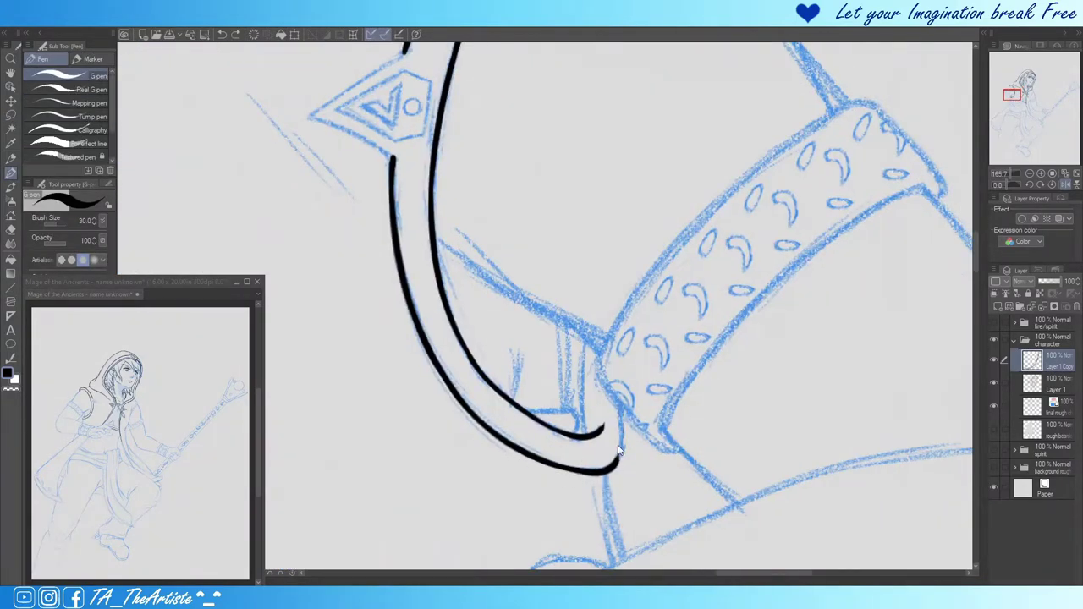
pyautogui.press('h')
pyautogui.moveTo(510, 338)
pyautogui.mouseDown()
pyautogui.moveTo(517, 434)
pyautogui.moveTo(558, 408)
pyautogui.mouseUp()
pyautogui.moveTo(529, 320); pyautogui.dragTo(522, 414)
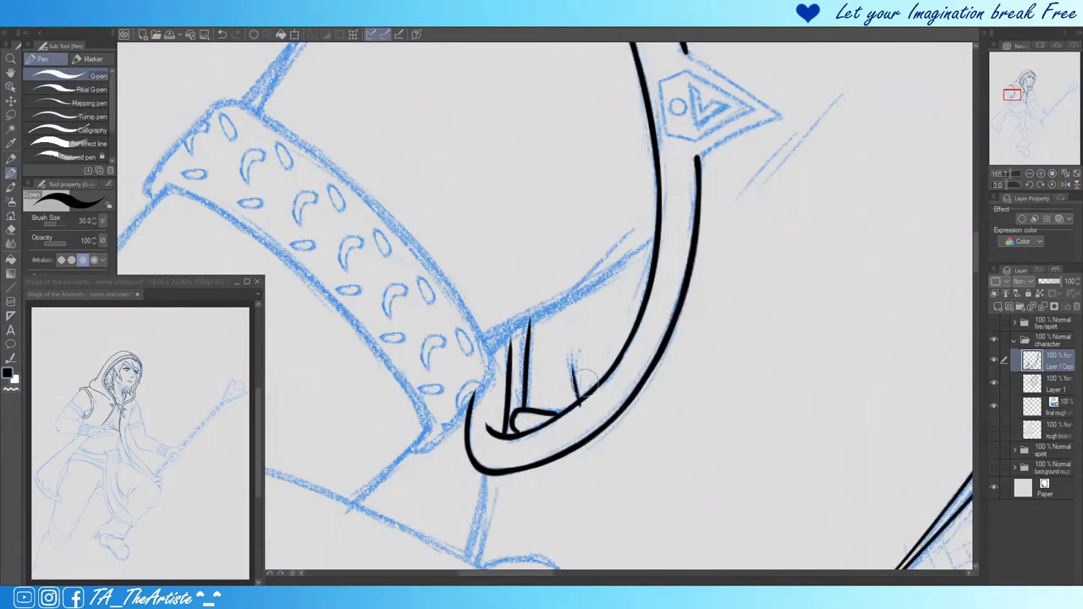
pyautogui.moveTo(576, 354); pyautogui.dragTo(576, 396)
# Step: Ink the two chest crease strokes and the pointed outer outline of the near-side armhole ornament
pyautogui.moveTo(646, 232); pyautogui.dragTo(519, 388)
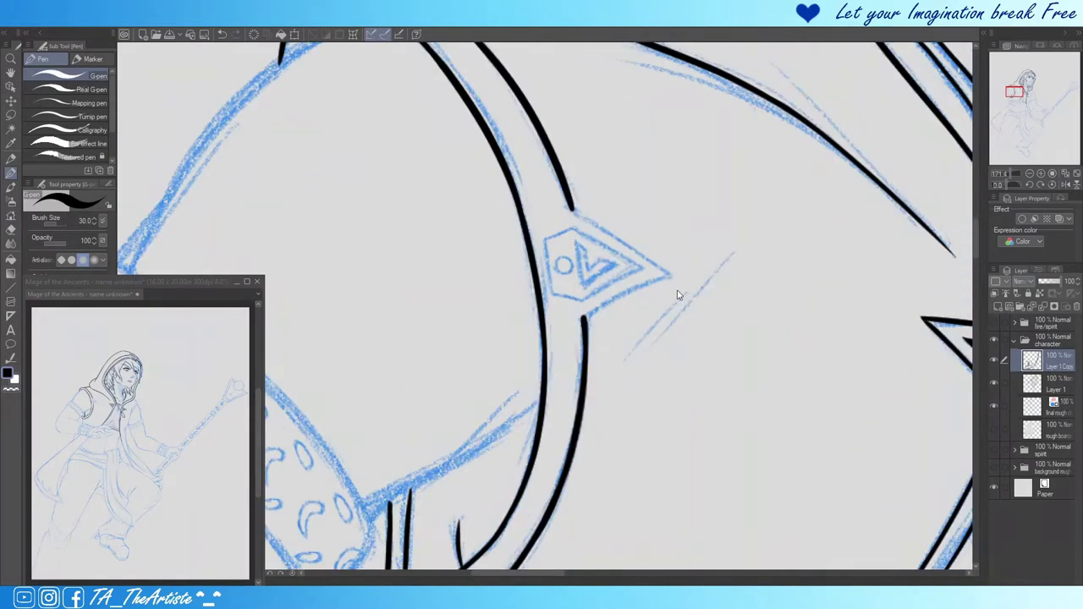
pyautogui.moveTo(735, 253); pyautogui.dragTo(611, 375)
pyautogui.moveTo(685, 293); pyautogui.dragTo(643, 354)
pyautogui.moveTo(666, 278); pyautogui.dragTo(584, 318)
pyautogui.hotkey('ctrl', 'z')
pyautogui.moveTo(572, 208); pyautogui.dragTo(667, 274)
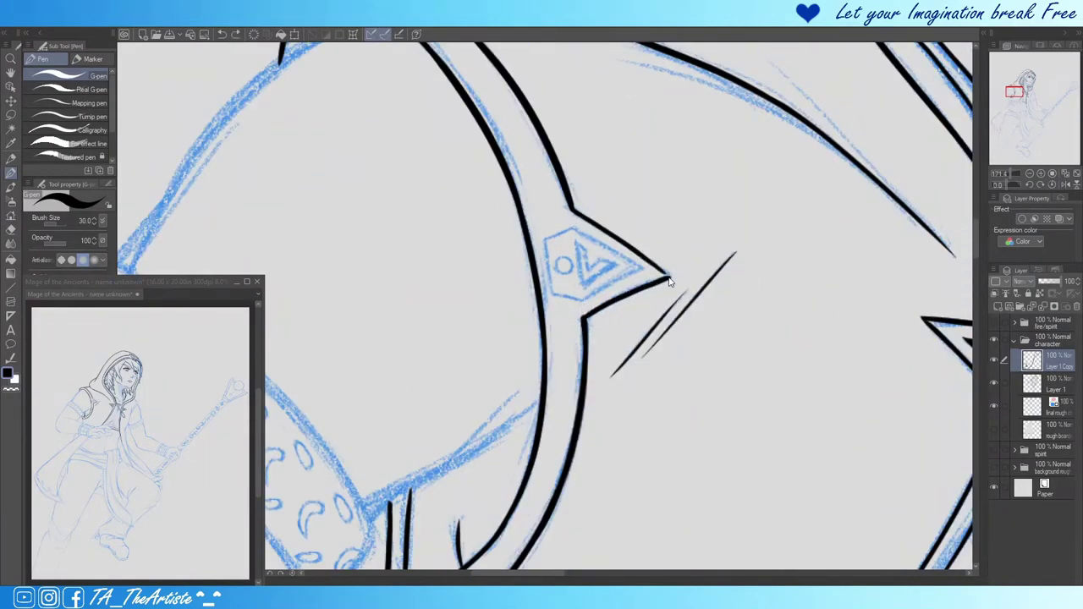
# Step: Ink the inner frame, small circle and V-shaped mark inside the near-side armhole ornament
pyautogui.scroll(-1, 704, 309)
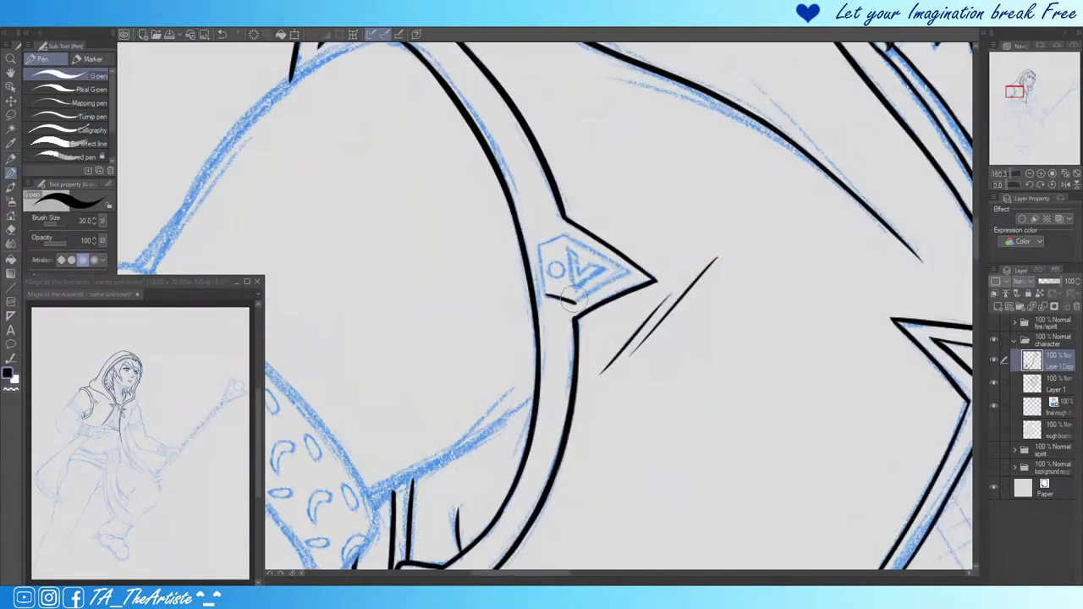
pyautogui.moveTo(630, 279); pyautogui.dragTo(575, 302)
pyautogui.moveTo(560, 235); pyautogui.dragTo(606, 259)
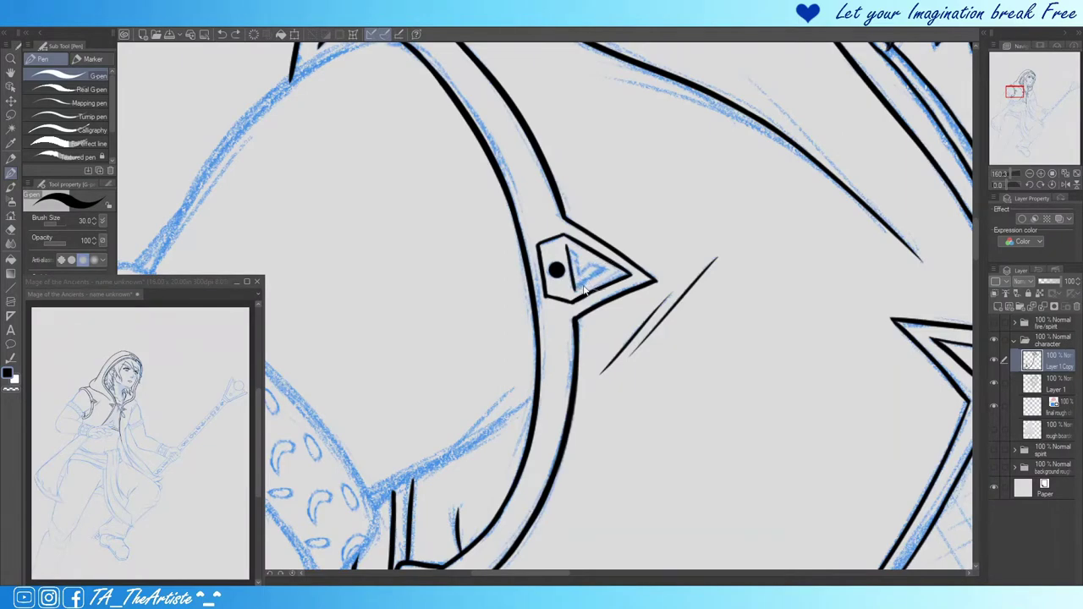
pyautogui.scroll(3, 565, 251)
pyautogui.press('e')
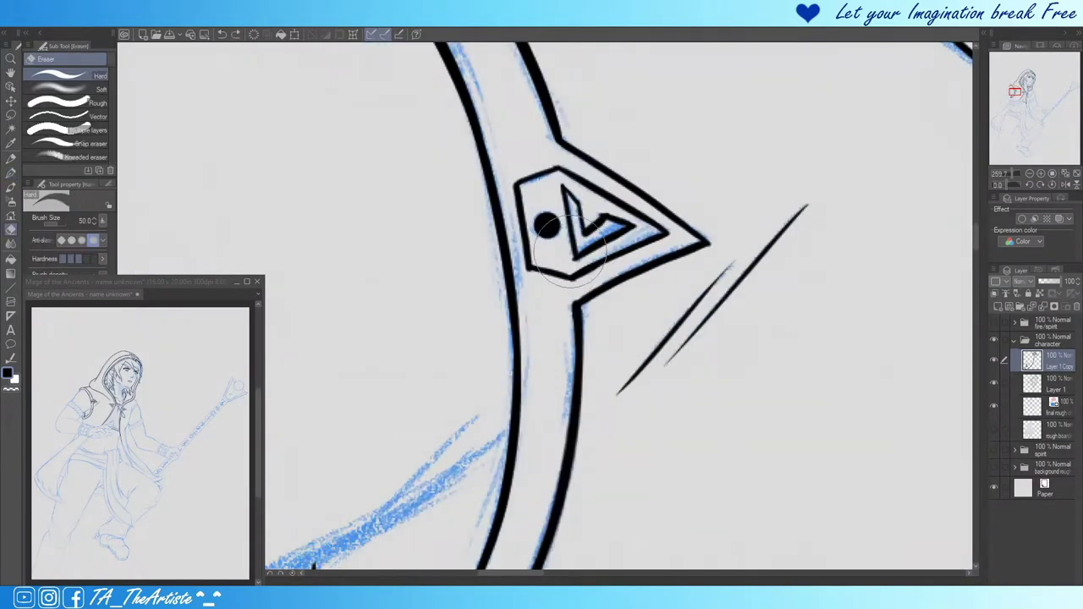
pyautogui.scroll(-8, 622, 218)
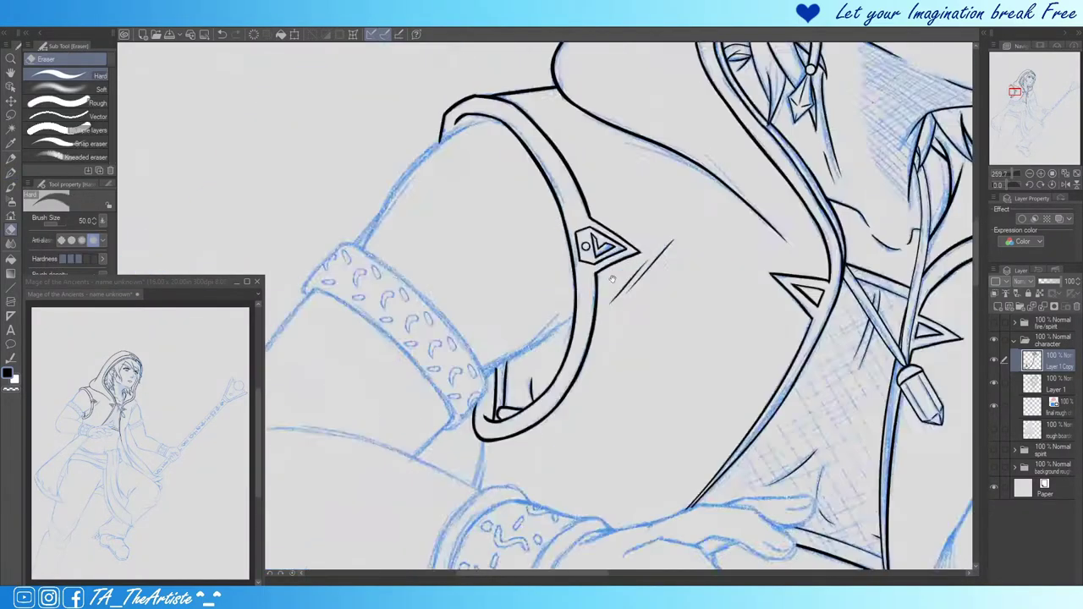
# Step: Ink the near-side upper arm's outer and underarm contours between the armband and the armhole trim
pyautogui.press('p')
pyautogui.scroll(2, 558, 206)
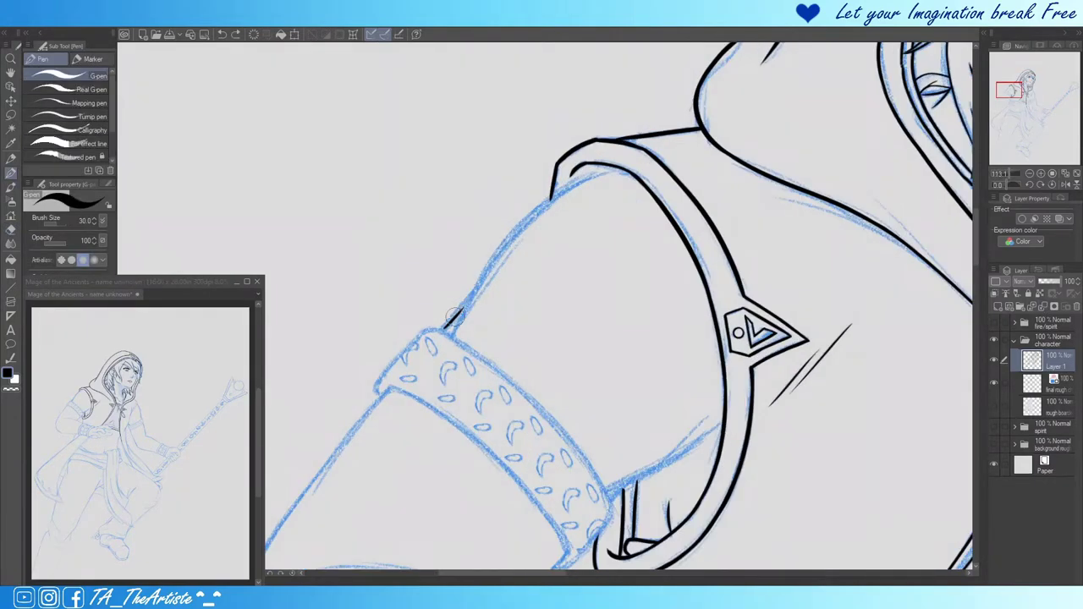
pyautogui.moveTo(454, 315)
pyautogui.mouseDown()
pyautogui.moveTo(582, 177)
pyautogui.moveTo(164, 170)
pyautogui.mouseUp()
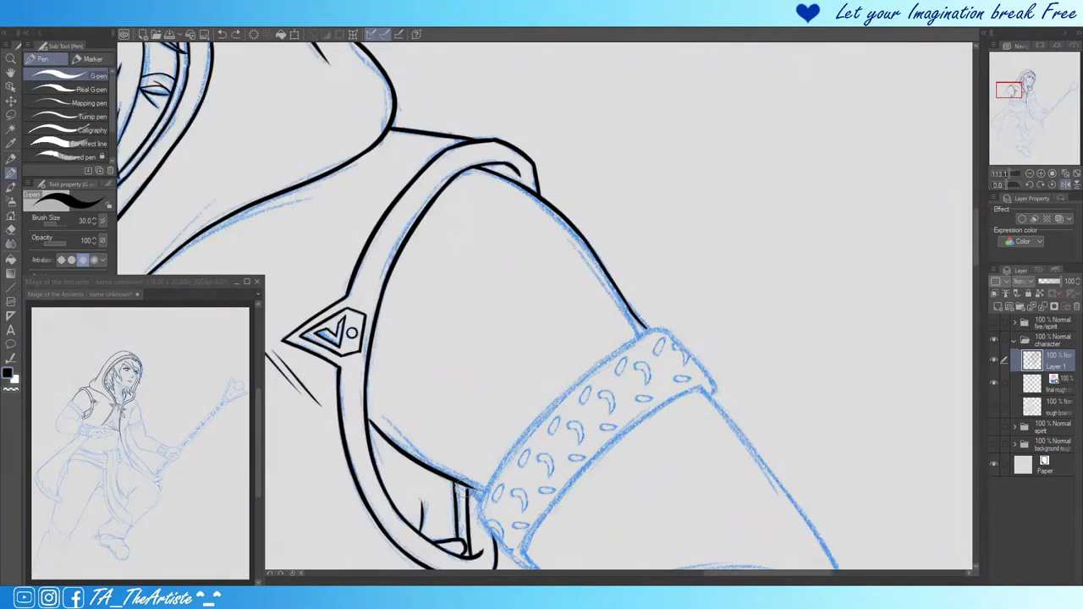
# Step: Ink the far-side armhole trim with its small ornament and the robe's side edge running down from it
pyautogui.moveTo(284, 261)
pyautogui.mouseDown()
pyautogui.moveTo(434, 241)
pyautogui.moveTo(522, 428)
pyautogui.mouseUp()
pyautogui.scroll(1, 434, 241)
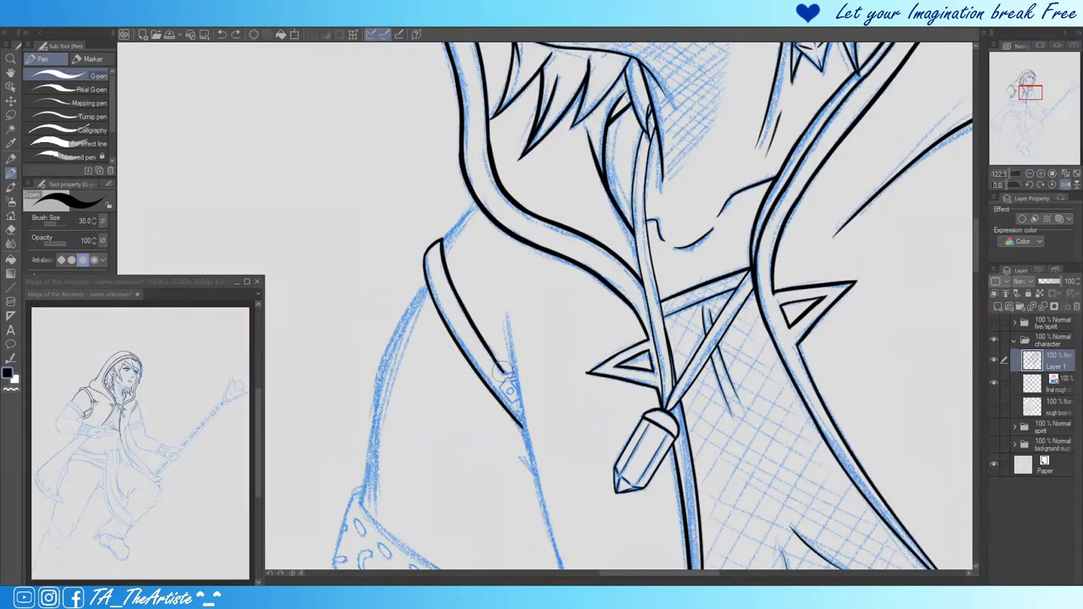
pyautogui.moveTo(501, 370); pyautogui.dragTo(531, 484)
pyautogui.scroll(1, 533, 272)
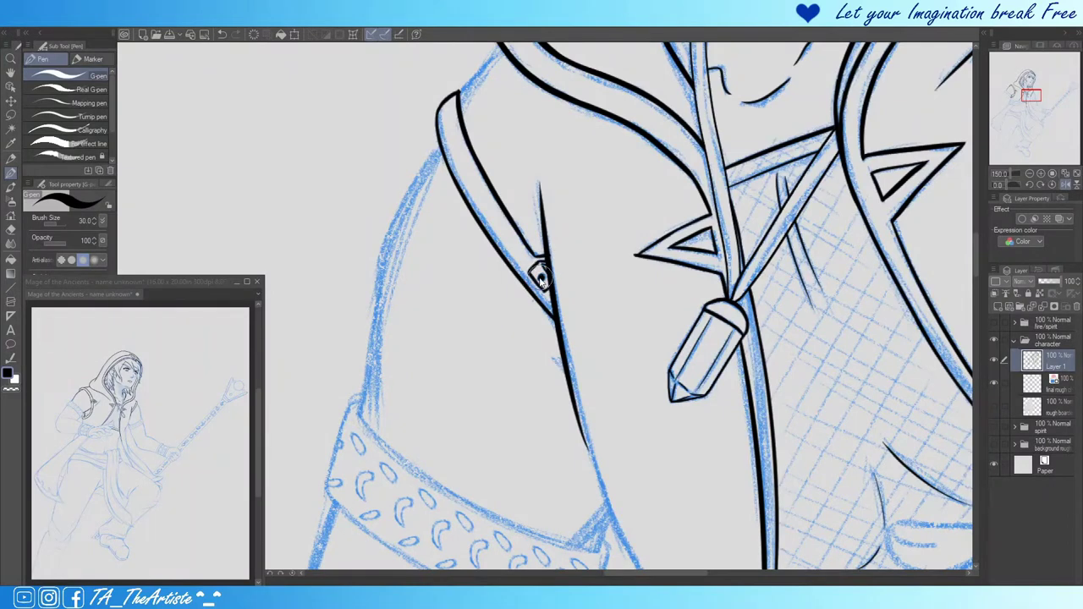
pyautogui.press('e')
pyautogui.press('p')
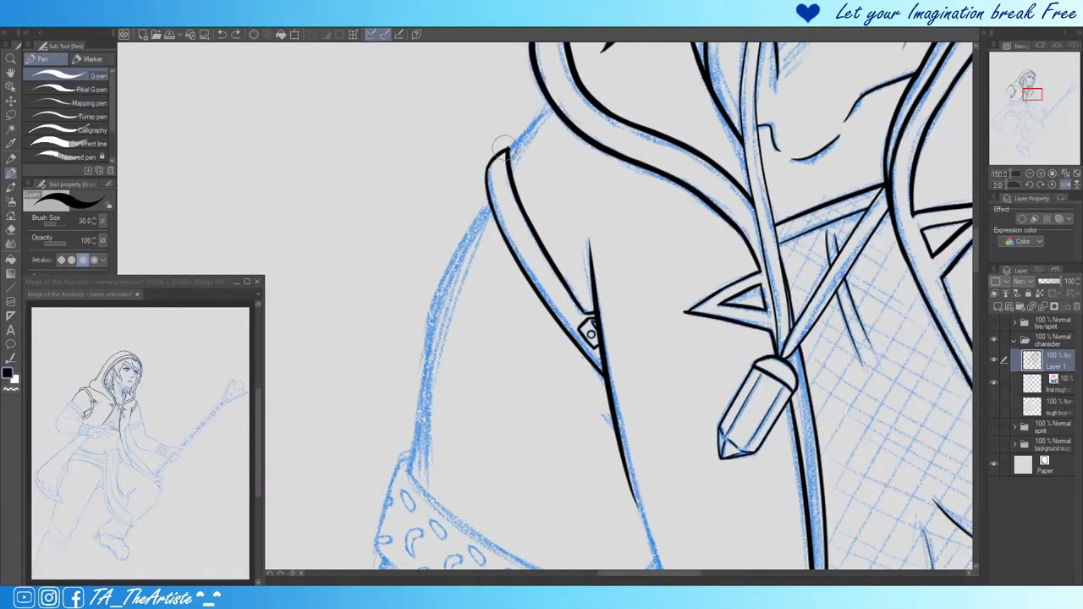
# Step: Ink the far-side shoulder line and upper arm contour down to the armband, plus the crease where the arm meets the robe
pyautogui.moveTo(545, 104); pyautogui.dragTo(575, 73)
pyautogui.moveTo(499, 169); pyautogui.dragTo(442, 352)
pyautogui.hotkey('ctrl', 'z')
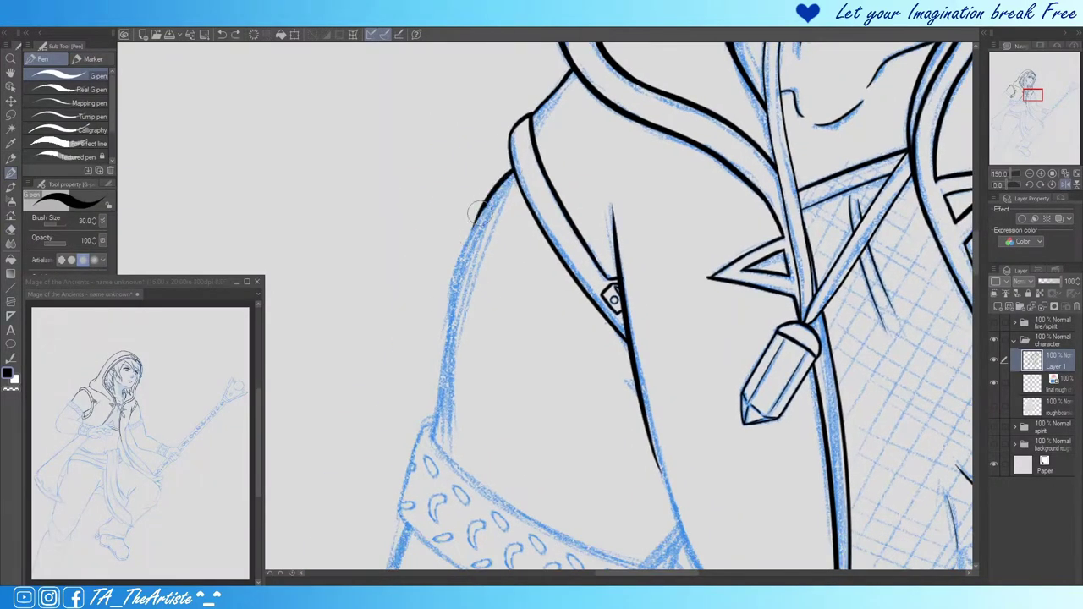
pyautogui.moveTo(495, 200); pyautogui.dragTo(418, 452)
pyautogui.moveTo(672, 547); pyautogui.dragTo(567, 434)
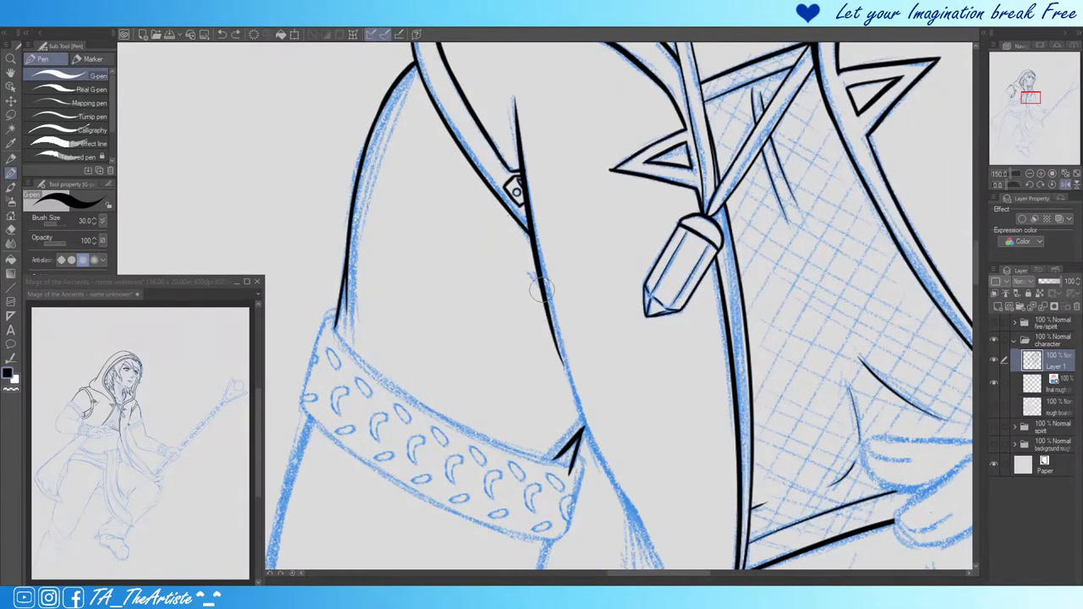
pyautogui.moveTo(541, 290)
pyautogui.mouseDown()
pyautogui.moveTo(584, 220)
pyautogui.moveTo(829, 252)
pyautogui.mouseUp()
# Step: On Layer 2, ink the outline of the near-side armband with its two long curved edges and both ends
pyautogui.scroll(-3, 584, 220)
pyautogui.scroll(2, 570, 341)
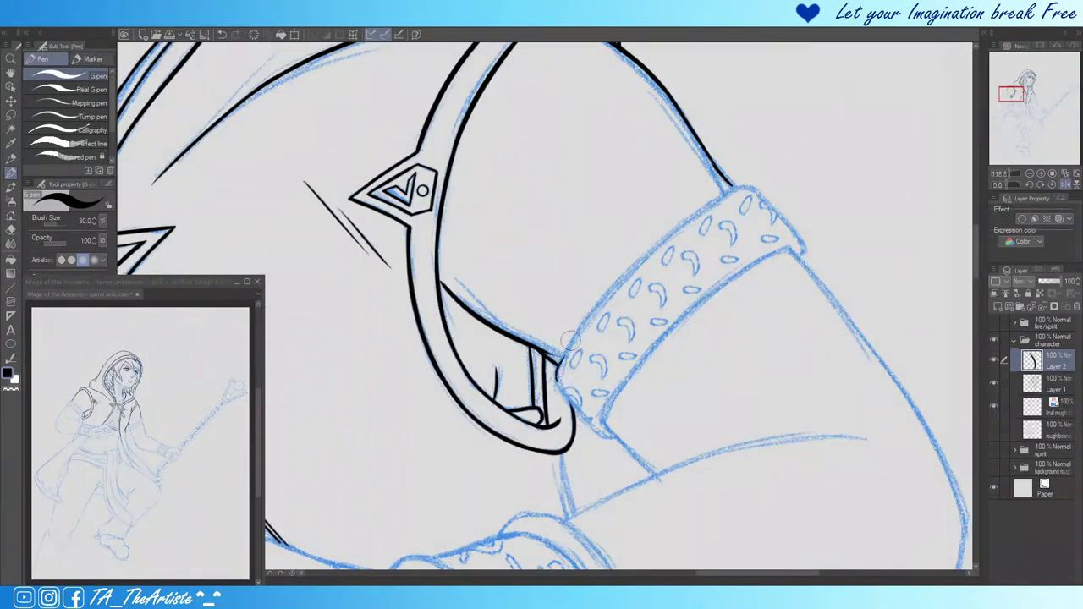
pyautogui.moveTo(557, 362); pyautogui.dragTo(746, 185)
pyautogui.moveTo(792, 247); pyautogui.dragTo(599, 425)
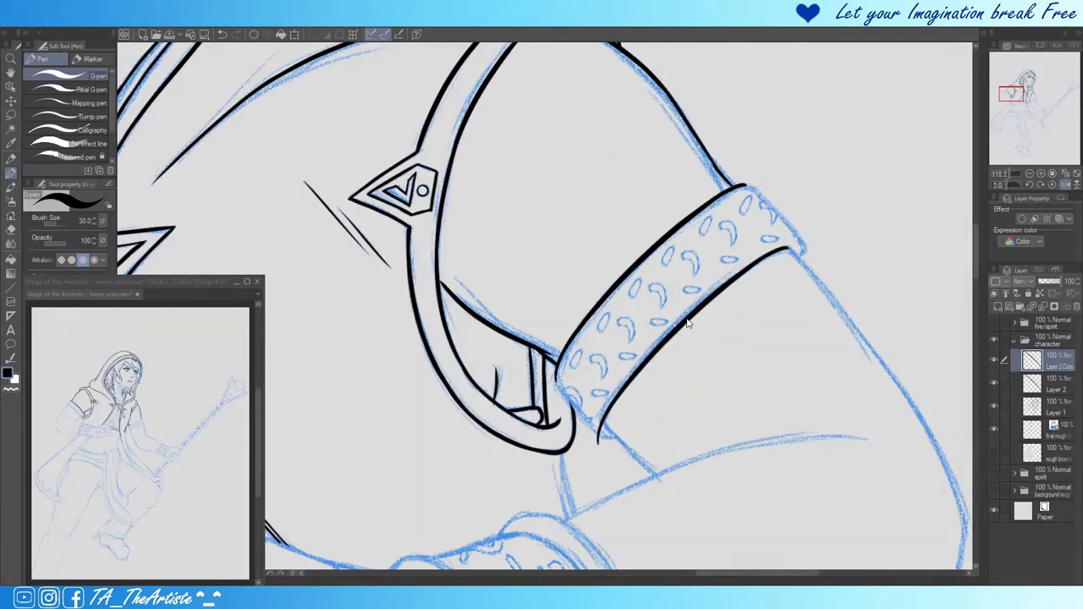
pyautogui.press('e')
pyautogui.click(1044, 308)
pyautogui.press('p')
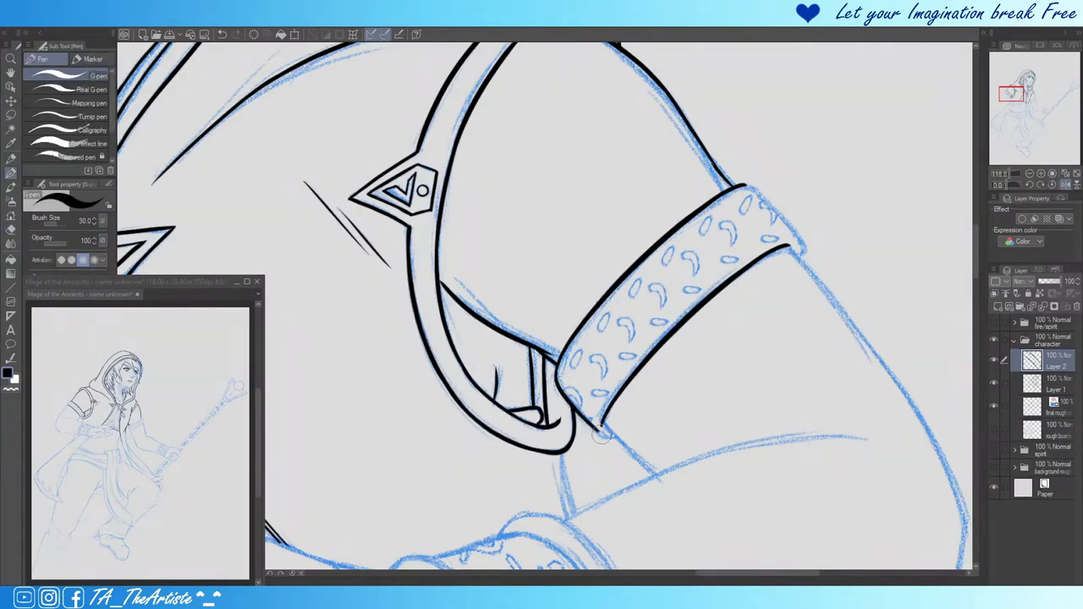
pyautogui.click(1066, 185)
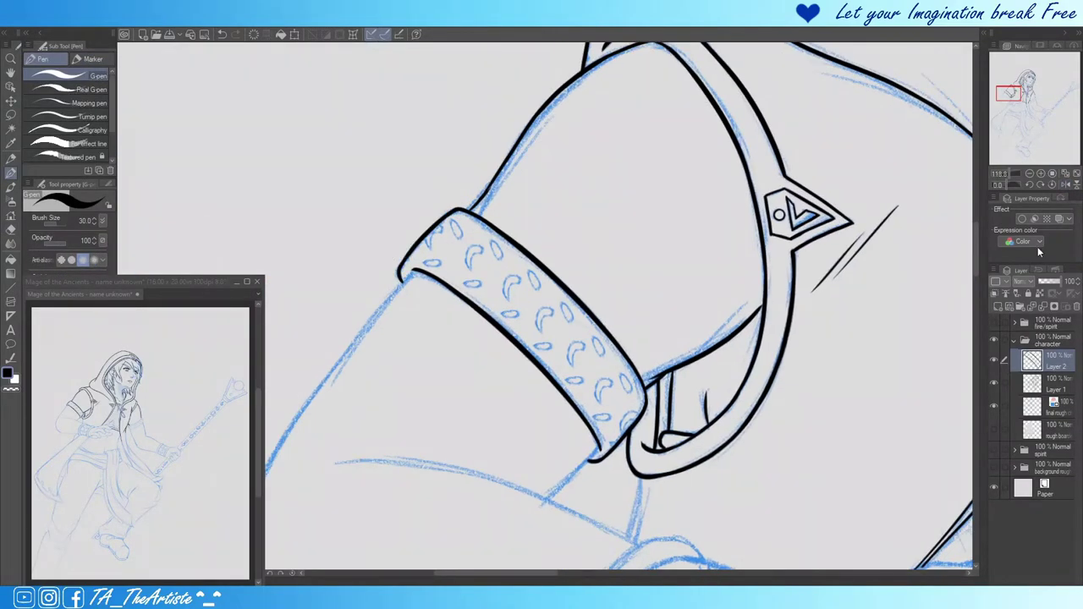
# Step: Duplicate the near-side armband outline, flip it horizontally, and rotate and scale the copy over the far-side upper arm's armband sketch
pyautogui.click(1066, 185)
pyautogui.hotkey('ctrl', 'c')
pyautogui.hotkey('ctrl', 'v')
pyautogui.hotkey('ctrl', 't')
pyautogui.click(1066, 185)
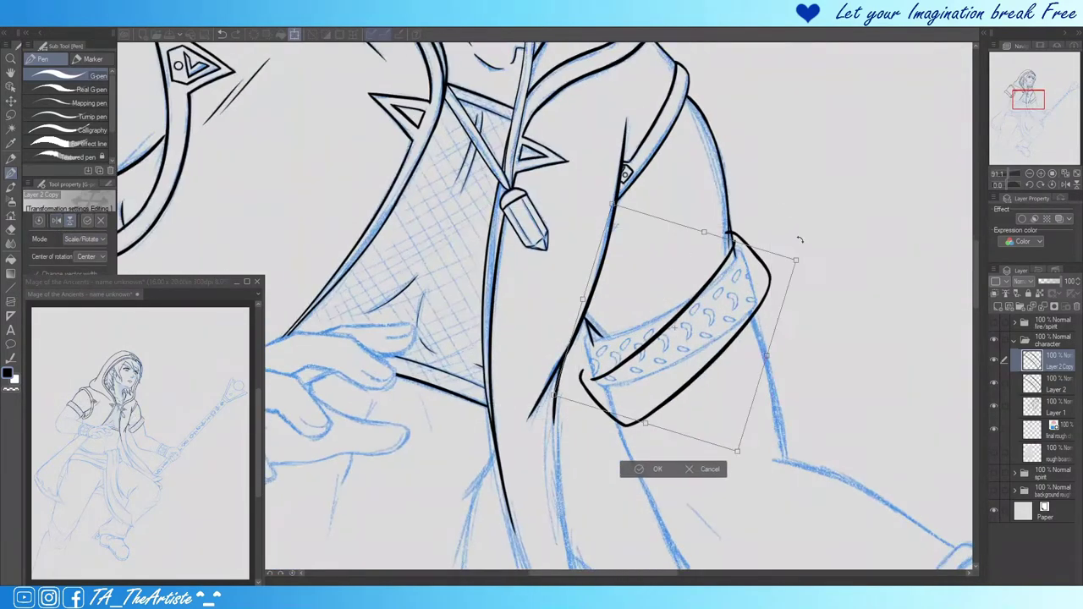
pyautogui.moveTo(800, 240); pyautogui.dragTo(790, 285)
pyautogui.moveTo(766, 245); pyautogui.dragTo(761, 250)
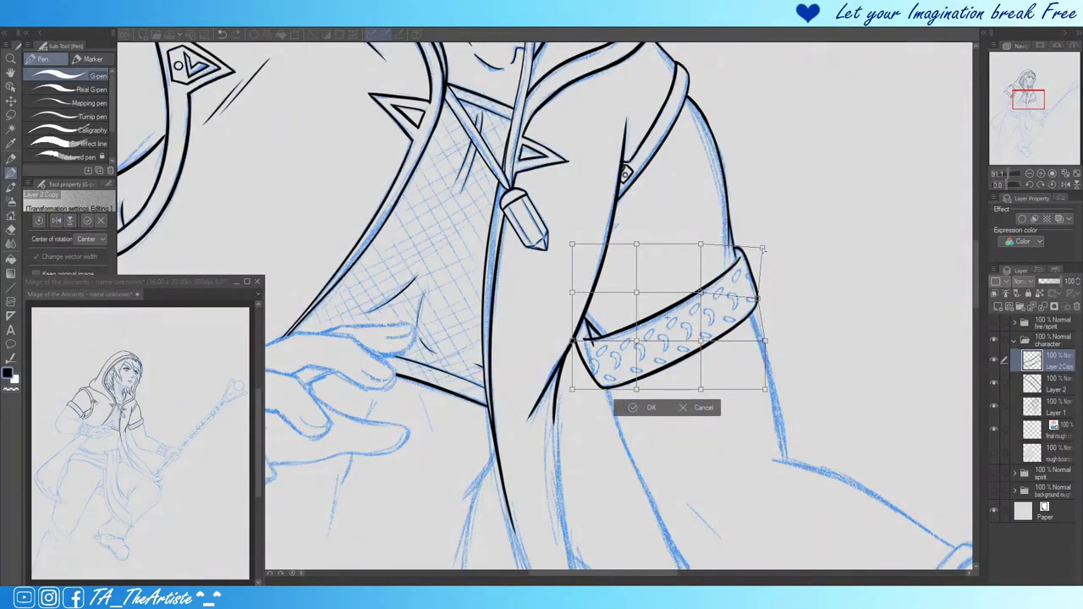
# Step: Mesh-warp the copied armband outline to fit the far-side armband sketch and merge the armband layers into Layer 1
pyautogui.moveTo(572, 341); pyautogui.dragTo(586, 347)
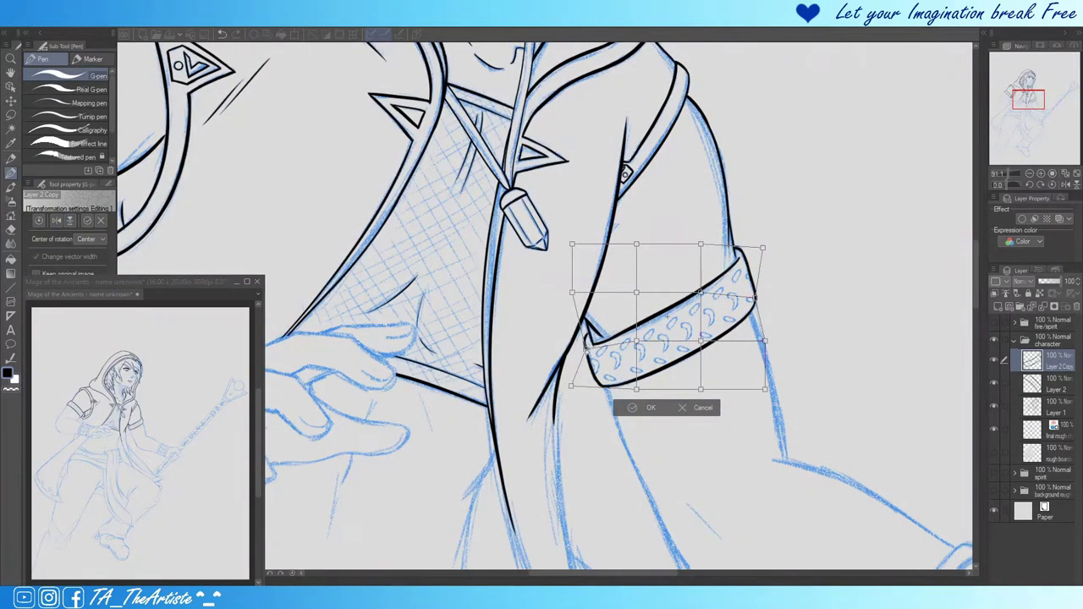
pyautogui.moveTo(636, 292); pyautogui.dragTo(642, 298)
pyautogui.moveTo(763, 248); pyautogui.dragTo(760, 246)
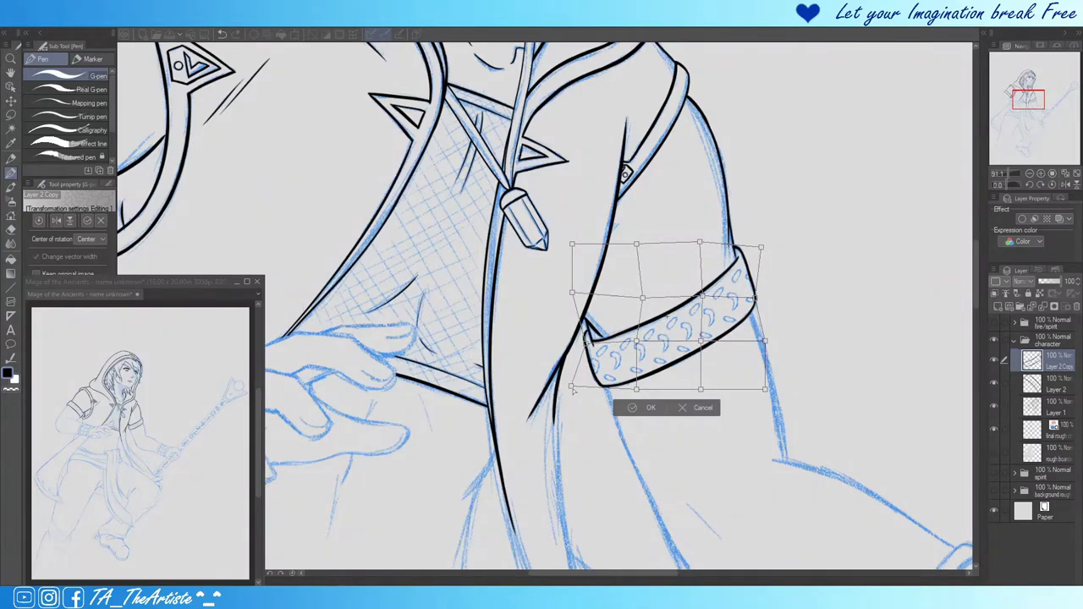
pyautogui.press('Return')
pyautogui.scroll(-3, 573, 389)
pyautogui.scroll(5, 580, 314)
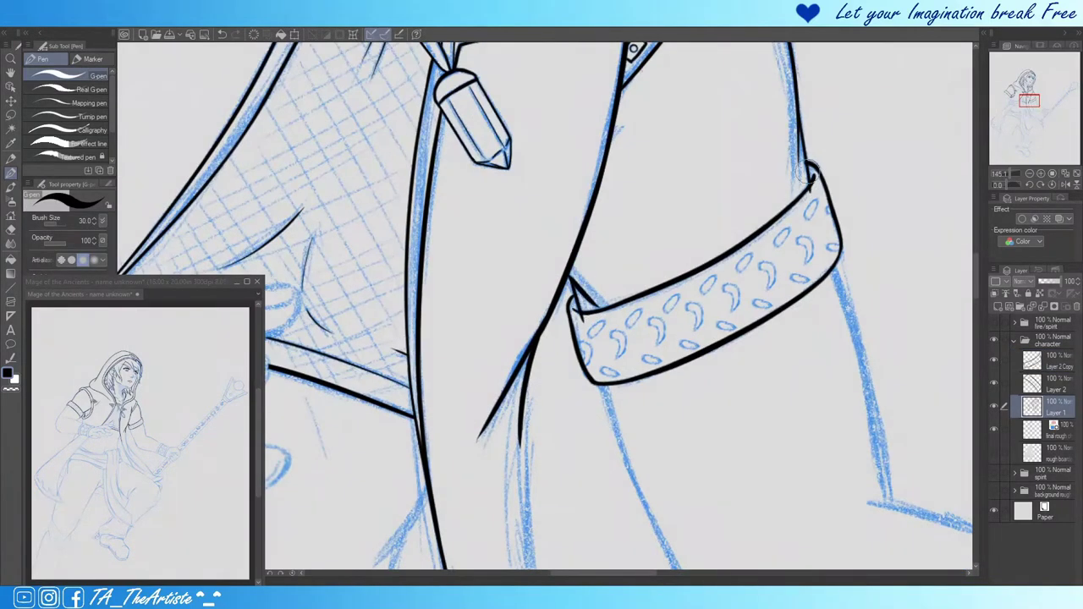
pyautogui.scroll(-3, 573, 296)
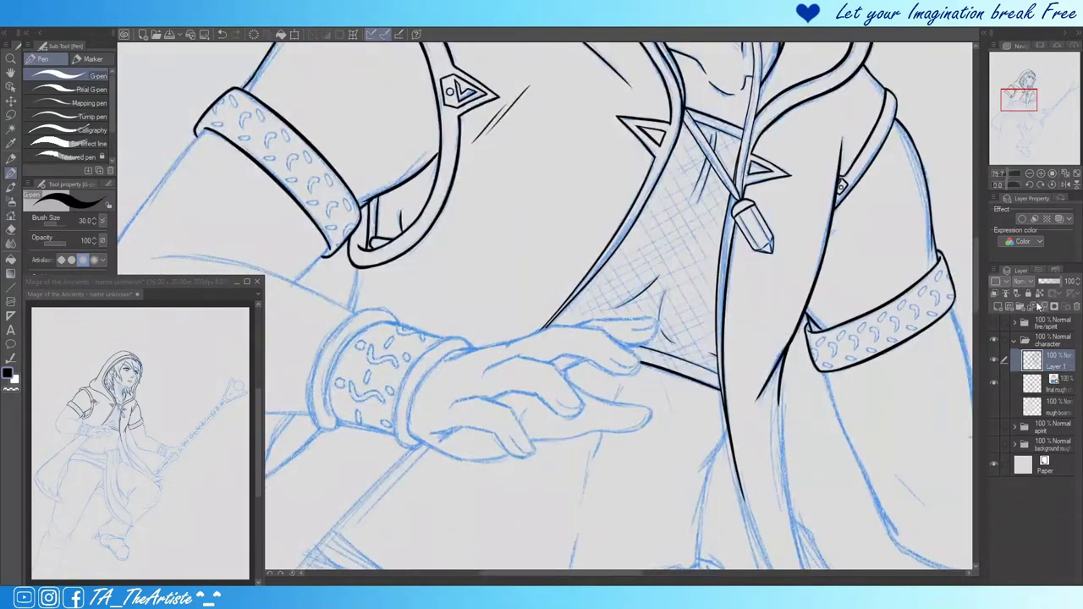
# Step: Ink an outlined teardrop with two ovals on the near-side armband, on Layer 2, and duplicate the set up the band
pyautogui.scroll(3, 688, 233)
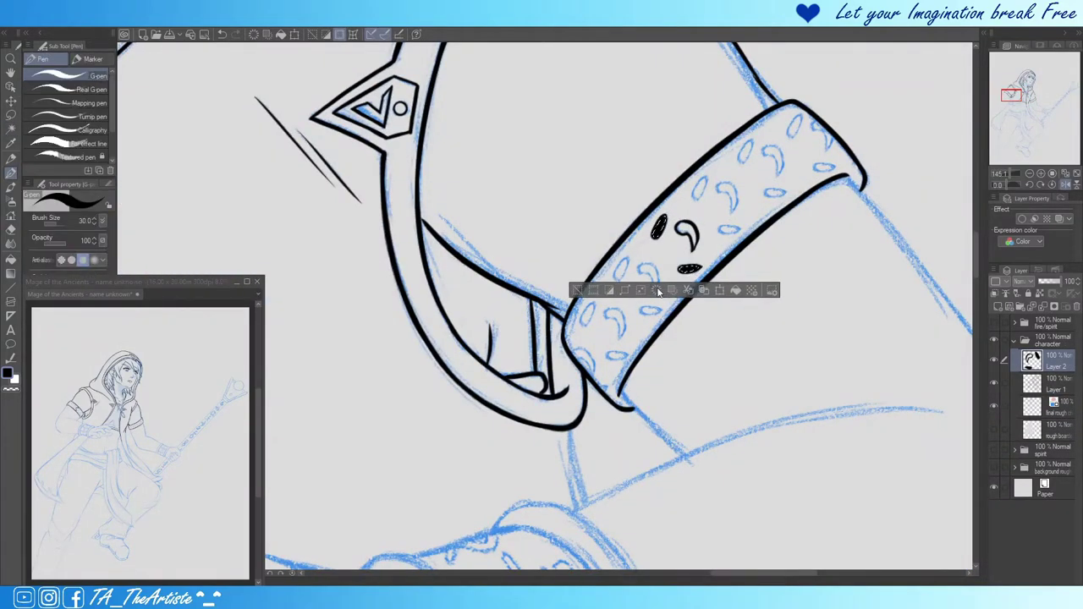
pyautogui.click(1046, 307)
pyautogui.moveTo(677, 235); pyautogui.dragTo(761, 161)
pyautogui.click(1047, 307)
pyautogui.click(1046, 306)
pyautogui.hotkey('ctrl', 'e')
pyautogui.hotkey('ctrl', 'e')
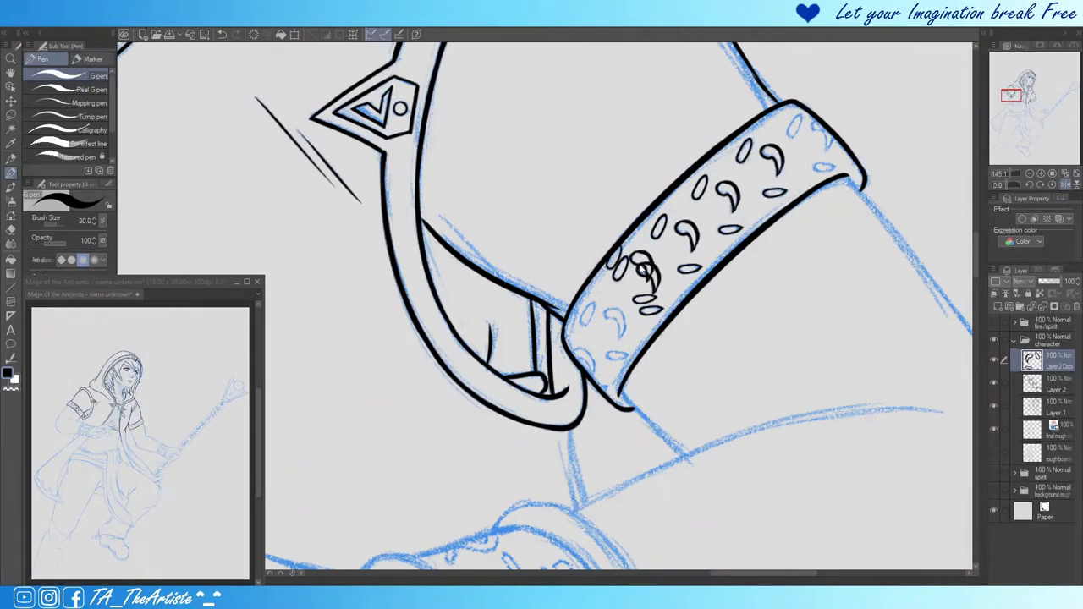
# Step: Place further motif copies at both ends of the near-side armband, trim the overhang and merge the copies
pyautogui.moveTo(641, 271); pyautogui.dragTo(615, 321)
pyautogui.hotkey('ctrl', 't')
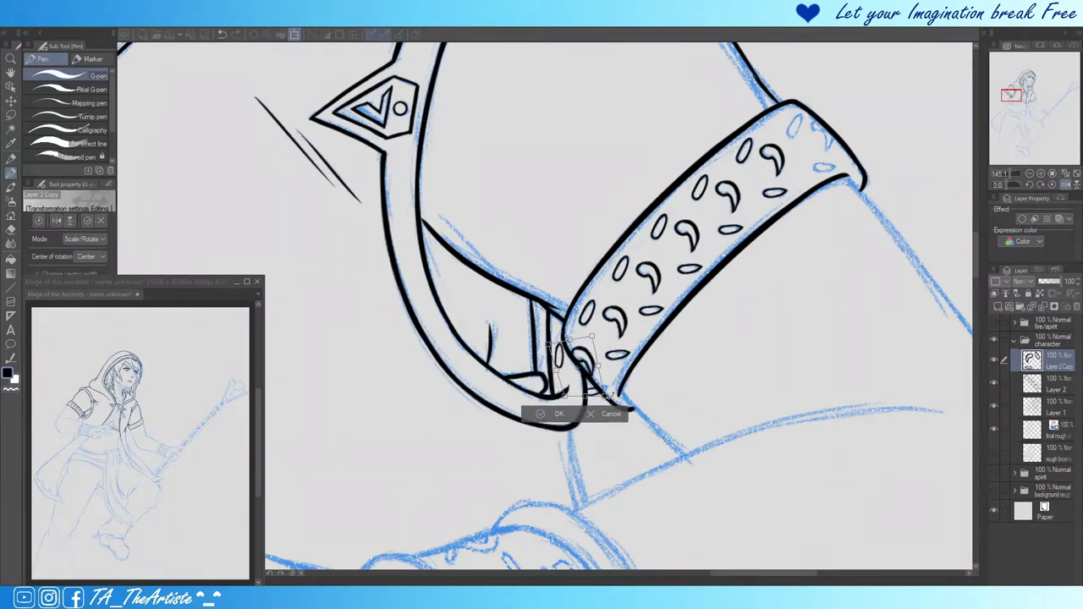
pyautogui.press('Return')
pyautogui.click(1047, 307)
pyautogui.hotkey('ctrl', 't')
pyautogui.moveTo(575, 364); pyautogui.dragTo(809, 142)
pyautogui.press('Return')
pyautogui.press('e')
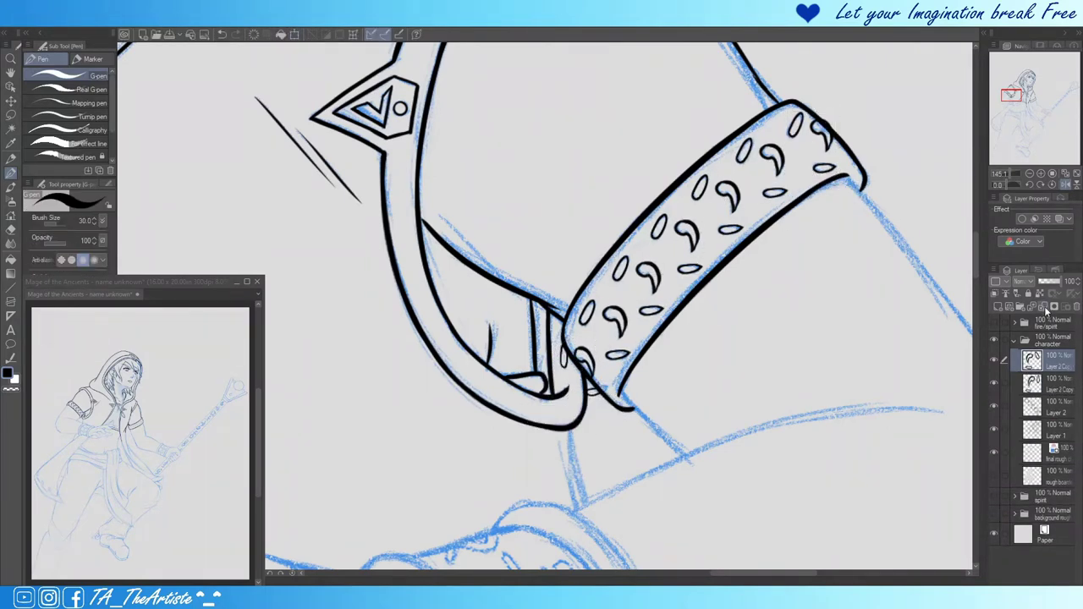
pyautogui.hotkey('ctrl', 'e')
pyautogui.hotkey('ctrl', 'e')
# Step: Copy one teardrop-and-ovals motif onto the middle of the far-side armband, aligned with the sketched pattern
pyautogui.hotkey('ctrl', 't')
pyautogui.press('Return')
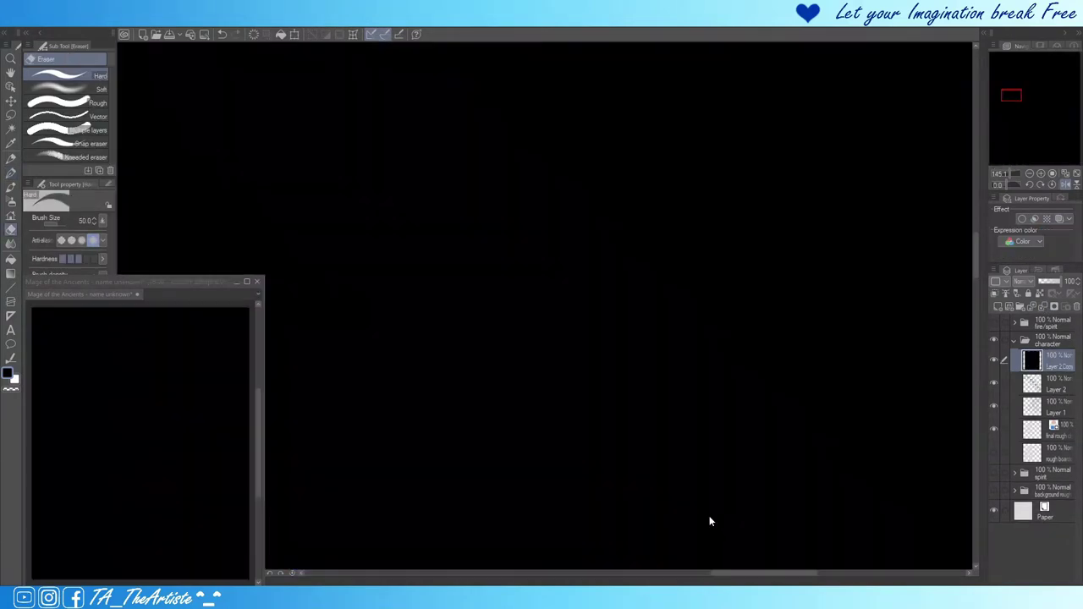
pyautogui.scroll(4, 708, 519)
pyautogui.hotkey('ctrl', 'c')
pyautogui.hotkey('ctrl', 'v')
pyautogui.hotkey('ctrl', 't')
pyautogui.moveTo(500, 373); pyautogui.dragTo(568, 266)
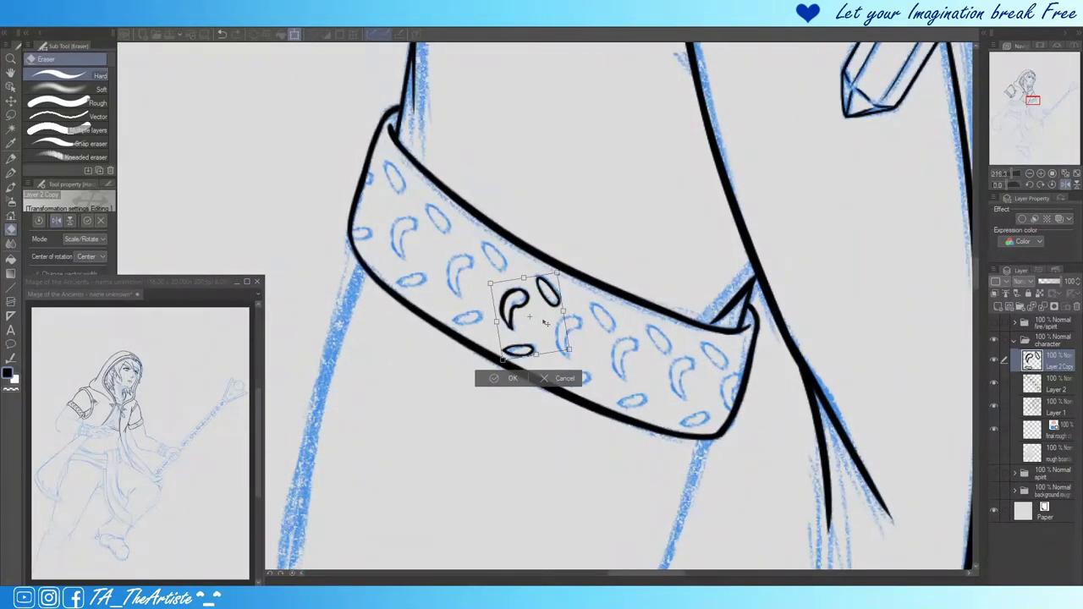
pyautogui.press('Return')
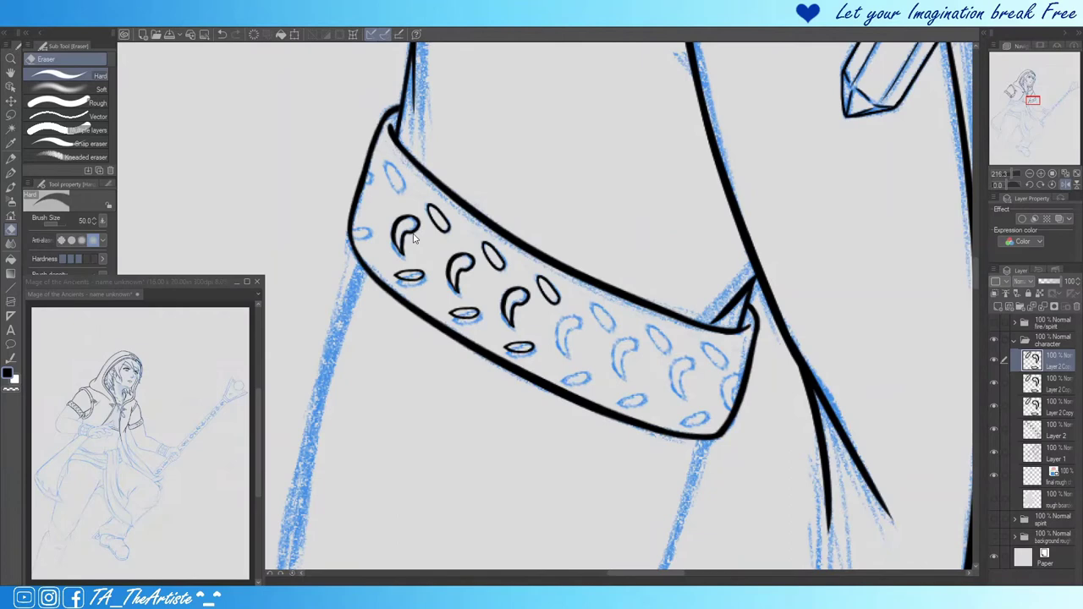
# Step: Repeat the motif copies along the far-side armband, following the sketched teardrops and ovals
pyautogui.hotkey('ctrl', 'v')
pyautogui.moveTo(524, 317); pyautogui.dragTo(386, 217)
pyautogui.hotkey('ctrl', 'v')
pyautogui.hotkey('ctrl', 'v')
pyautogui.hotkey('ctrl', 't')
pyautogui.press('Return')
# Step: Place the last motif copy at the far-side armband's inner end and merge the motif copies into one layer
pyautogui.hotkey('ctrl', 'v')
pyautogui.hotkey('ctrl', 't')
pyautogui.moveTo(756, 411); pyautogui.dragTo(753, 421)
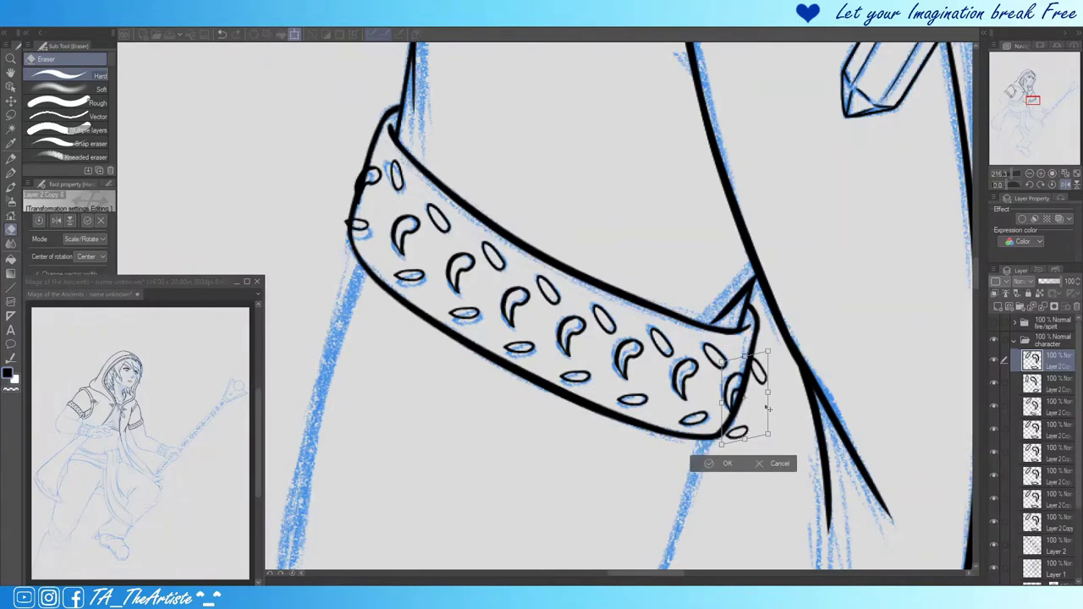
pyautogui.press('Return')
pyautogui.hotkey('ctrl', 'e')
pyautogui.hotkey('ctrl', '-')
pyautogui.hotkey('ctrl', '+')
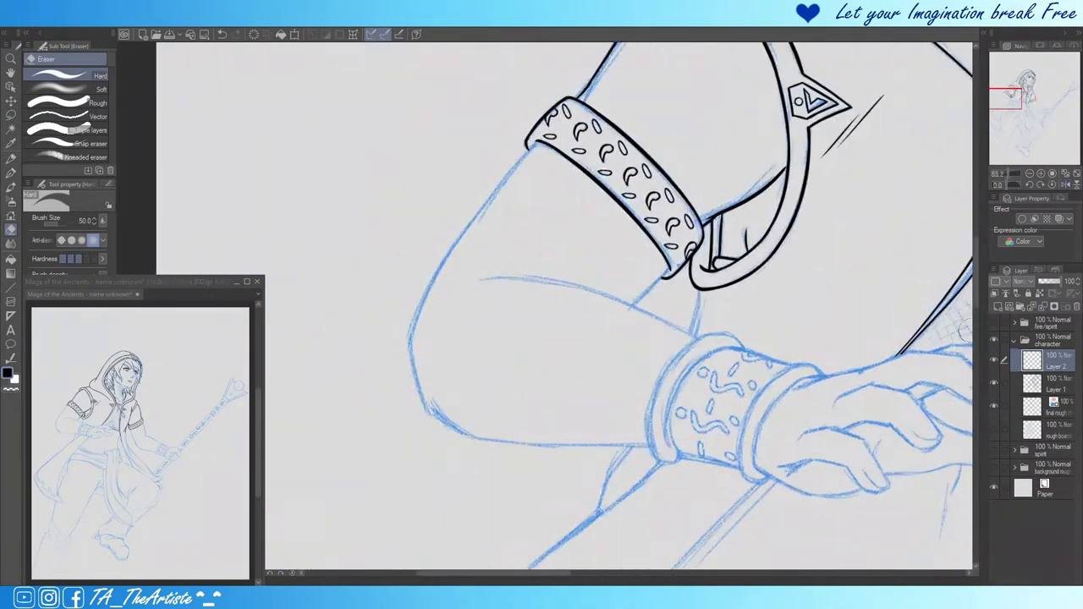
# Step: Ink the near-side arm's outer contour from the armband around the elbow and along the forearm's underside
pyautogui.press('p')
pyautogui.moveTo(407, 393)
pyautogui.mouseDown()
pyautogui.moveTo(471, 264)
pyautogui.moveTo(580, 128)
pyautogui.moveTo(423, 457)
pyautogui.moveTo(581, 533)
pyautogui.mouseUp()
pyautogui.scroll(1, 580, 533)
pyautogui.hotkey('ctrl', 'z')
pyautogui.moveTo(383, 315); pyautogui.dragTo(408, 426)
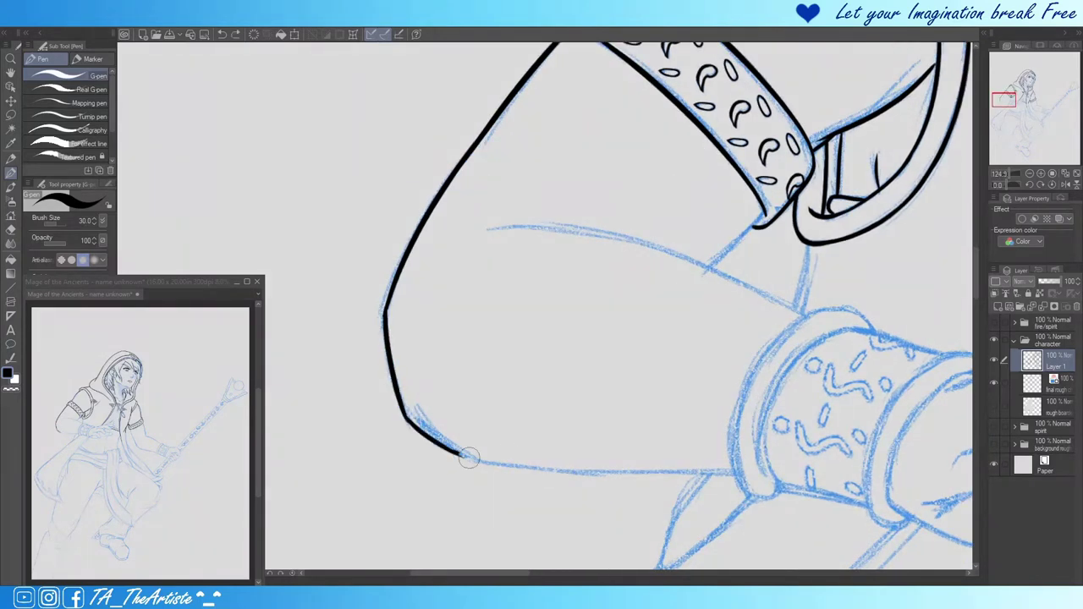
pyautogui.moveTo(468, 457); pyautogui.dragTo(609, 472)
pyautogui.hotkey('ctrl', 'z')
pyautogui.moveTo(440, 442); pyautogui.dragTo(561, 480)
# Step: Ink the near-side forearm's upper contour to the wristband, along with the short robe edges behind the arm
pyautogui.press('h')
pyautogui.moveTo(397, 337); pyautogui.dragTo(724, 254)
pyautogui.hotkey('ctrl', 'z')
pyautogui.moveTo(445, 232)
pyautogui.mouseDown()
pyautogui.moveTo(462, 139)
pyautogui.moveTo(725, 307)
pyautogui.moveTo(863, 355)
pyautogui.moveTo(720, 324)
pyautogui.mouseUp()
pyautogui.scroll(-2, 720, 324)
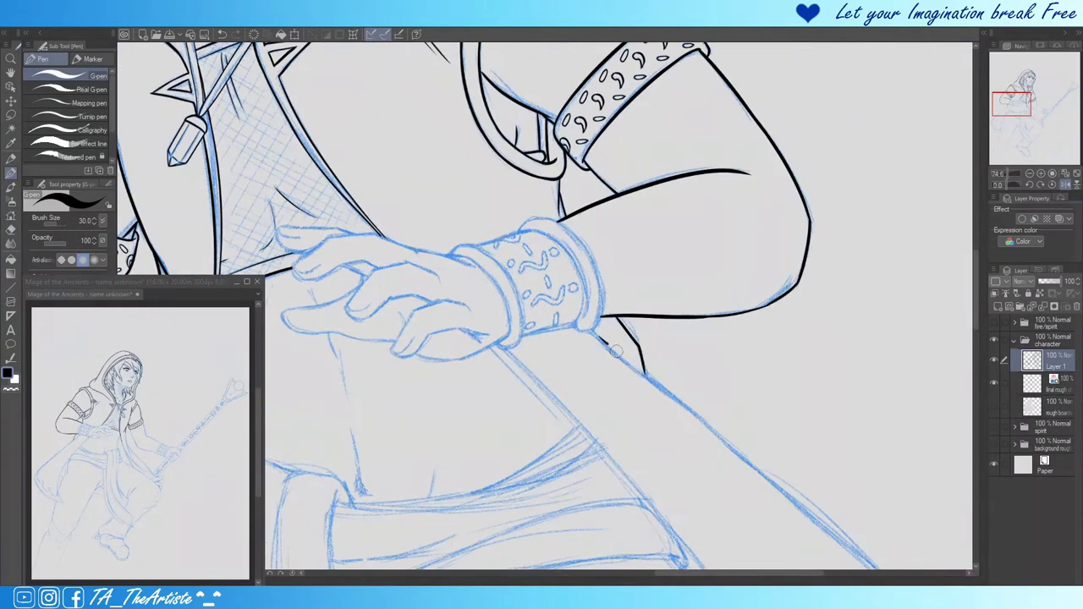
# Step: Ink the back of the near-side hand and its bent fingers with their knuckle lines
pyautogui.scroll(2, 720, 324)
pyautogui.moveTo(170, 203); pyautogui.dragTo(554, 295)
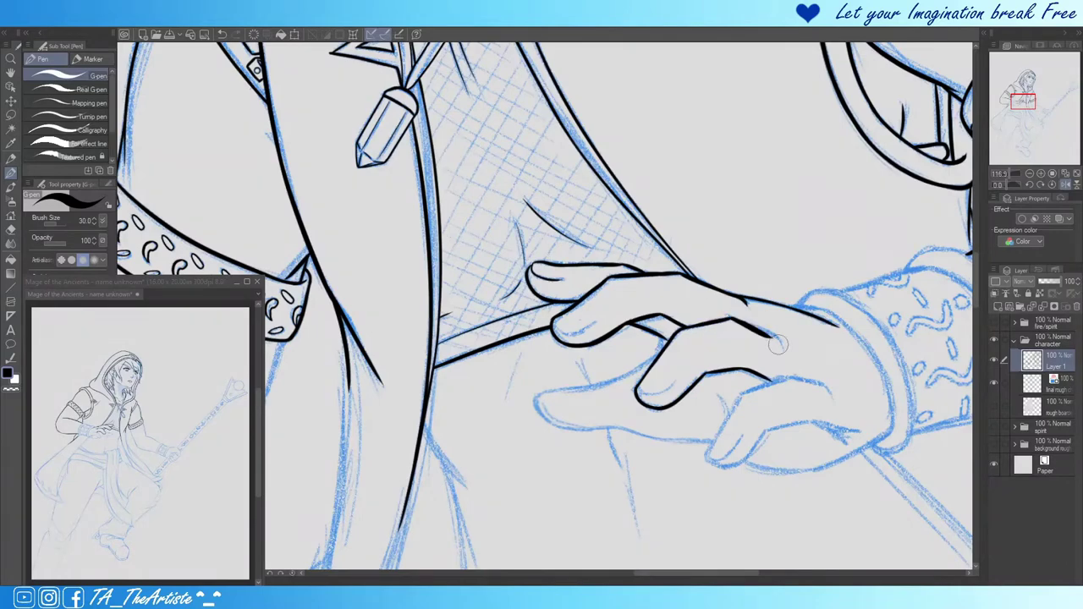
pyautogui.press('h')
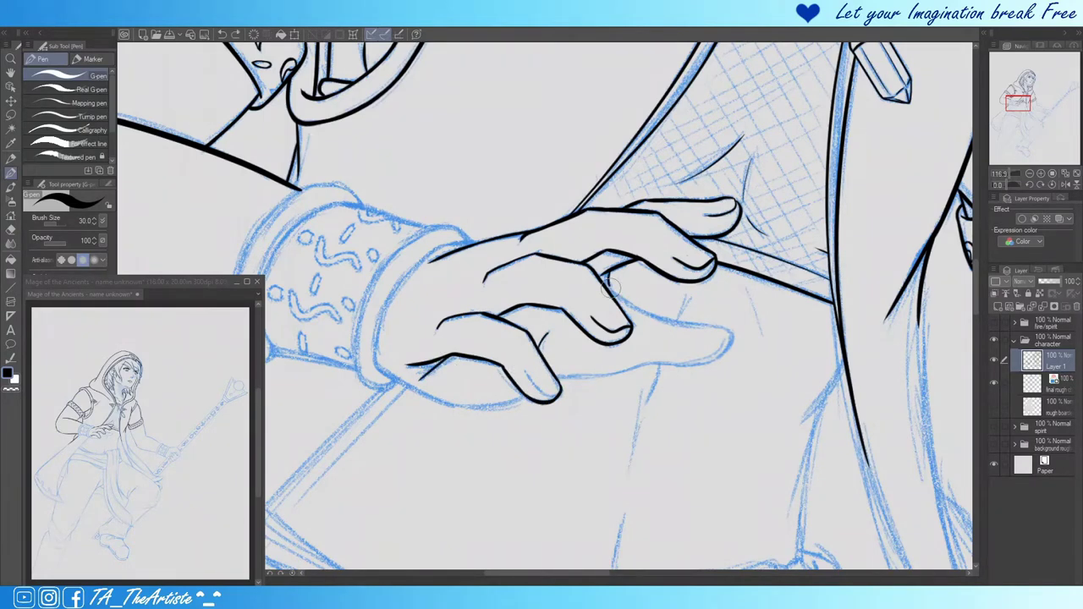
# Step: Ink the near-side hand's lower palm edge and the extended thumb around its tip
pyautogui.moveTo(376, 373); pyautogui.dragTo(525, 397)
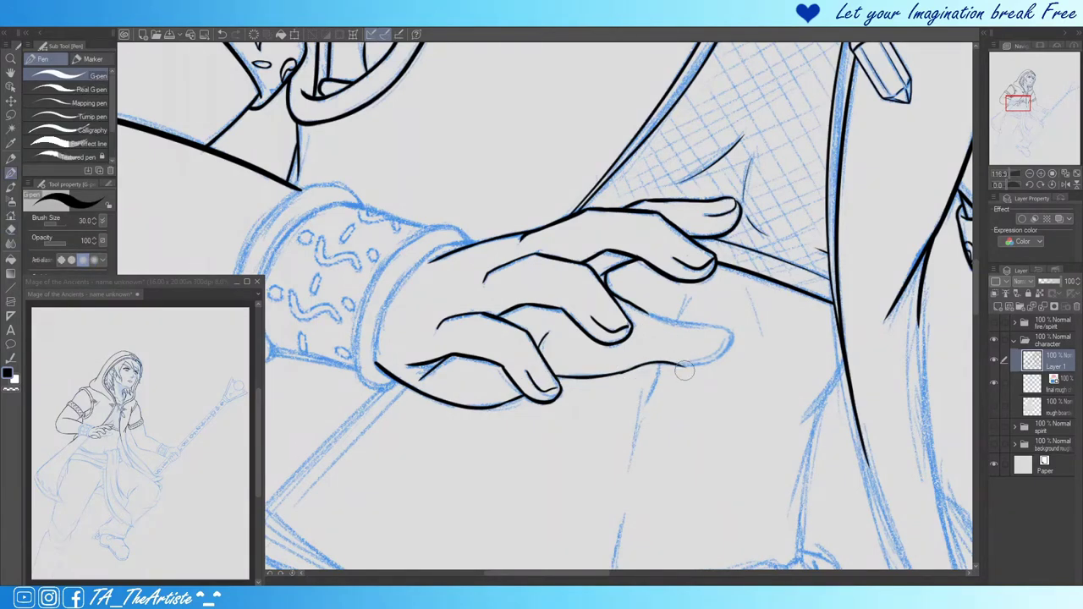
pyautogui.moveTo(630, 368); pyautogui.dragTo(726, 353)
pyautogui.press('h')
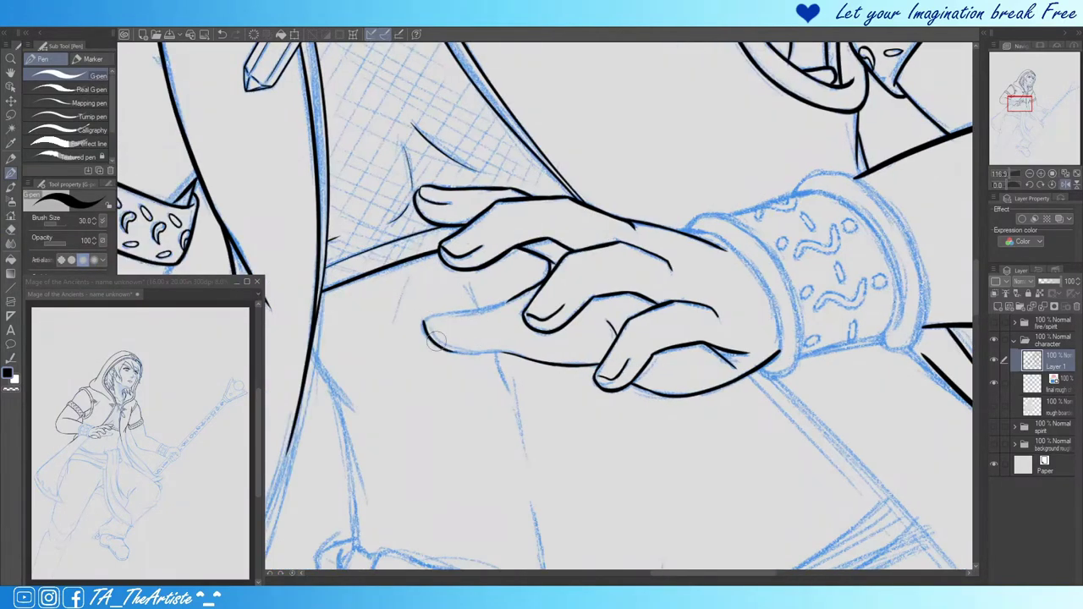
pyautogui.press('h')
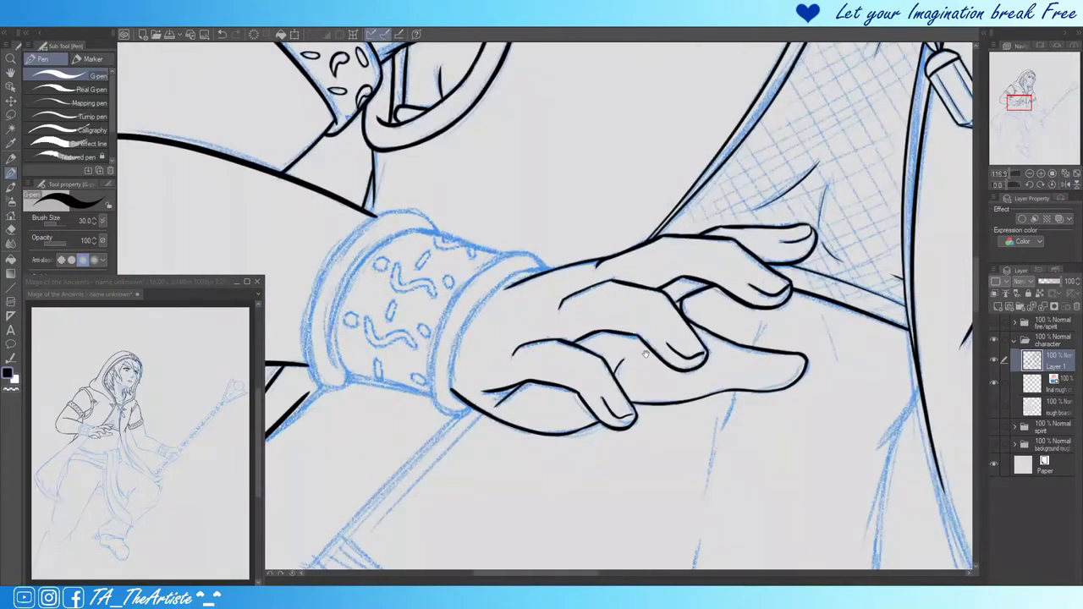
# Step: Ink the near-side wristband's hand-end rim and the band's upper and lower edges
pyautogui.moveTo(565, 341)
pyautogui.mouseDown()
pyautogui.moveTo(639, 242)
pyautogui.moveTo(680, 243)
pyautogui.moveTo(604, 295)
pyautogui.moveTo(582, 370)
pyautogui.mouseUp()
pyautogui.moveTo(469, 353); pyautogui.dragTo(568, 381)
pyautogui.press('h')
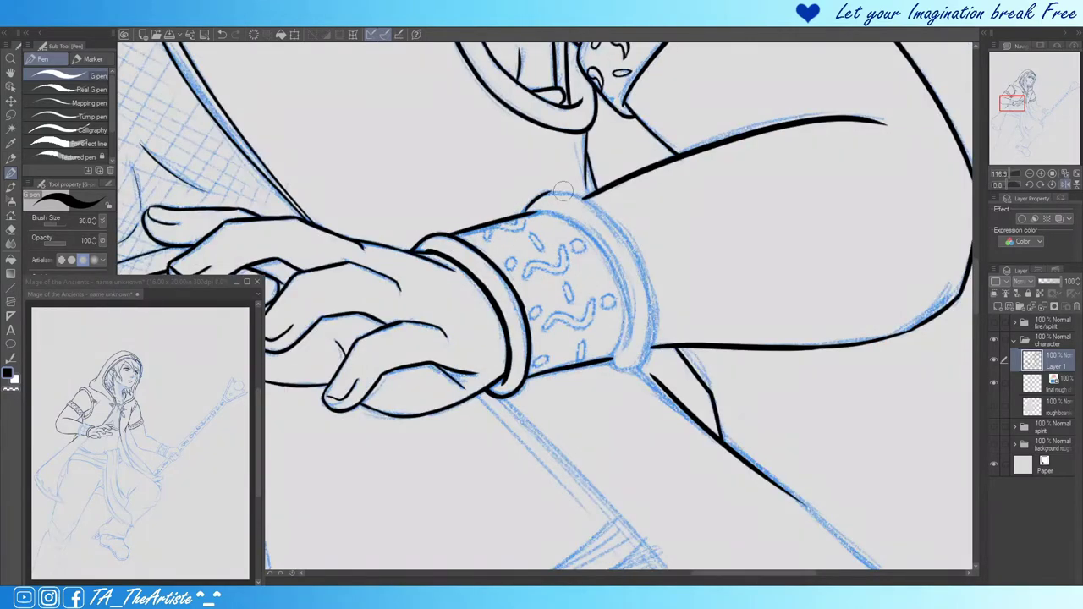
# Step: Ink the near-side wristband's forearm-end rim with two parallel curved lines
pyautogui.press('h')
pyautogui.press('h')
pyautogui.press('h')
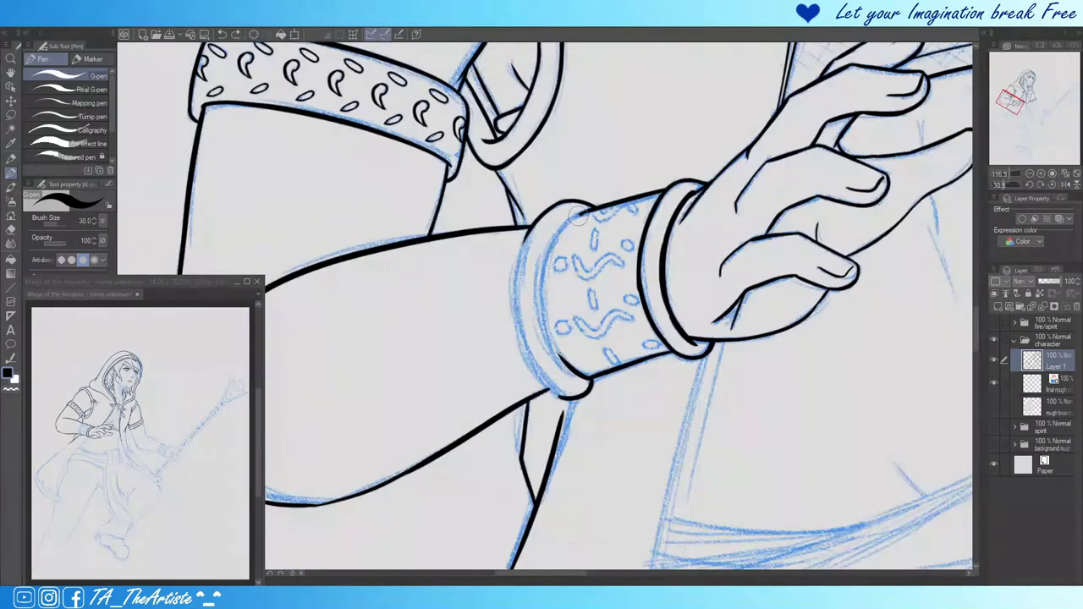
pyautogui.moveTo(584, 208); pyautogui.dragTo(537, 370)
pyautogui.moveTo(541, 233); pyautogui.dragTo(518, 383)
pyautogui.press('h')
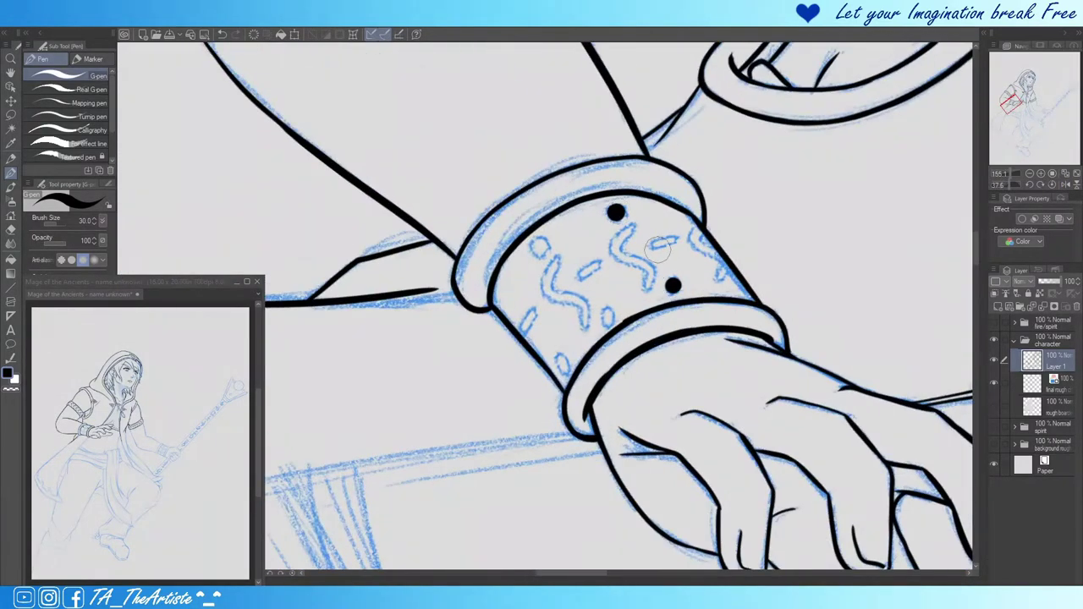
# Step: Ink one wristband motif on the near-side wrist: a wavy squiggle with small circles and slim ovals around it
pyautogui.hotkey('ctrl', 'z')
pyautogui.moveTo(626, 223); pyautogui.dragTo(650, 273)
pyautogui.hotkey('ctrl', 'z')
pyautogui.moveTo(626, 223); pyautogui.dragTo(650, 275)
pyautogui.hotkey('ctrl', 'z')
pyautogui.hotkey('ctrl', 'z')
pyautogui.hotkey('ctrl', 'z')
pyautogui.moveTo(626, 223); pyautogui.dragTo(650, 292)
pyautogui.moveTo(592, 254)
pyautogui.mouseDown()
pyautogui.moveTo(609, 305)
pyautogui.moveTo(562, 310)
pyautogui.moveTo(516, 343)
pyautogui.moveTo(687, 229)
pyautogui.mouseUp()
# Step: Duplicate the squiggle motif three times and position the copies across the near-side wristband to match the sketch
pyautogui.hotkey('ctrl', 'c')
pyautogui.hotkey('ctrl', 'v')
pyautogui.hotkey('ctrl', 't')
pyautogui.press('Return')
pyautogui.hotkey('ctrl', 'c')
pyautogui.hotkey('ctrl', 'v')
pyautogui.hotkey('ctrl', 't')
pyautogui.press('Return')
pyautogui.hotkey('ctrl', 'c')
pyautogui.hotkey('ctrl', 'v')
pyautogui.hotkey('ctrl', 't')
pyautogui.press('Return')
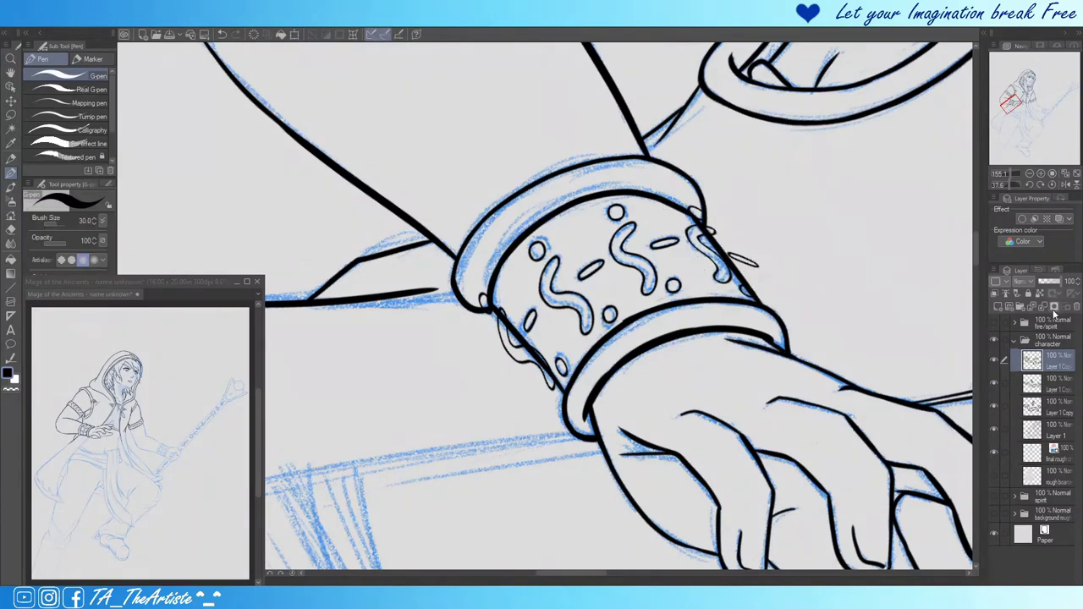
# Step: Merge the wristband motif copies and erase the parts that extend past the band's edges
pyautogui.hotkey('ctrl', 'e')
pyautogui.hotkey('ctrl', 'e')
pyautogui.hotkey('ctrl', 'e')
pyautogui.press('e')
pyautogui.hotkey('ctrl', 'c')
pyautogui.hotkey('ctrl', 'v')
pyautogui.moveTo(505, 325); pyautogui.dragTo(548, 391)
# Step: Select one squiggle motif, merge the pattern into Layer 1, and place a rotated copy of the motif on the far-side wristband
pyautogui.press('m')
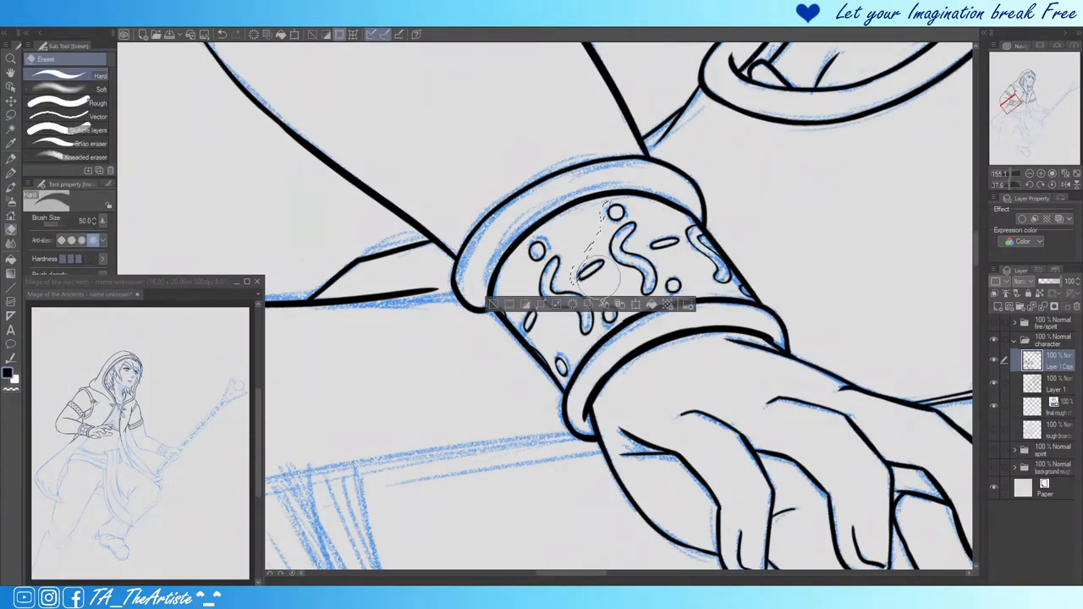
pyautogui.moveTo(607, 248); pyautogui.dragTo(691, 305)
pyautogui.hotkey('ctrl', 'e')
pyautogui.scroll(-3, 690, 375)
pyautogui.scroll(-3, 690, 375)
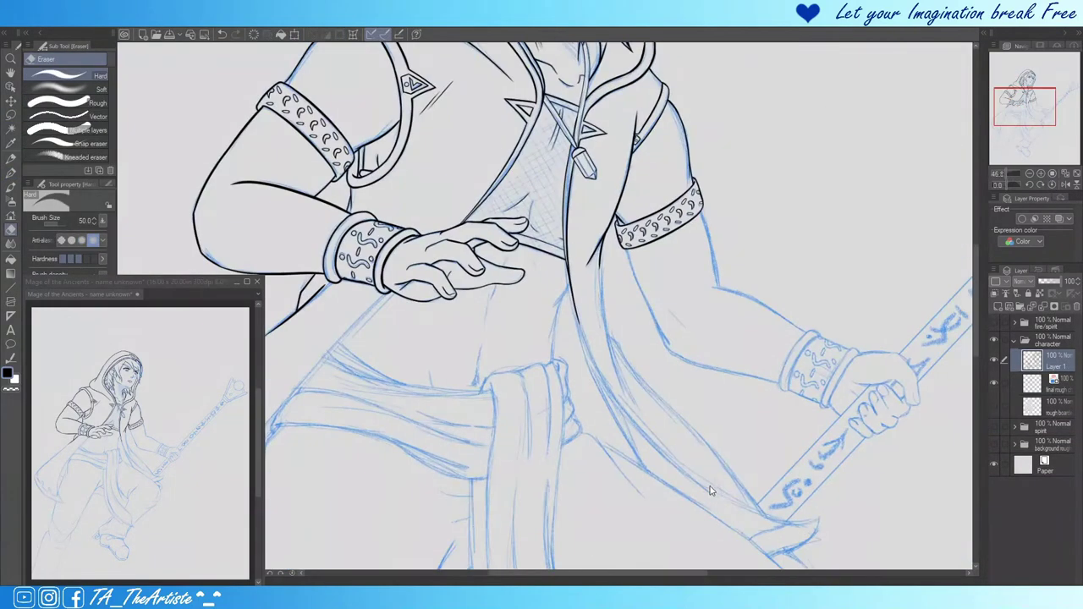
pyautogui.hotkey('ctrl', 'c')
pyautogui.hotkey('ctrl', 'v')
pyautogui.hotkey('ctrl', 't')
pyautogui.moveTo(364, 241); pyautogui.dragTo(812, 364)
pyautogui.scroll(3, 812, 364)
pyautogui.scroll(-2, 757, 330)
pyautogui.scroll(4, 727, 273)
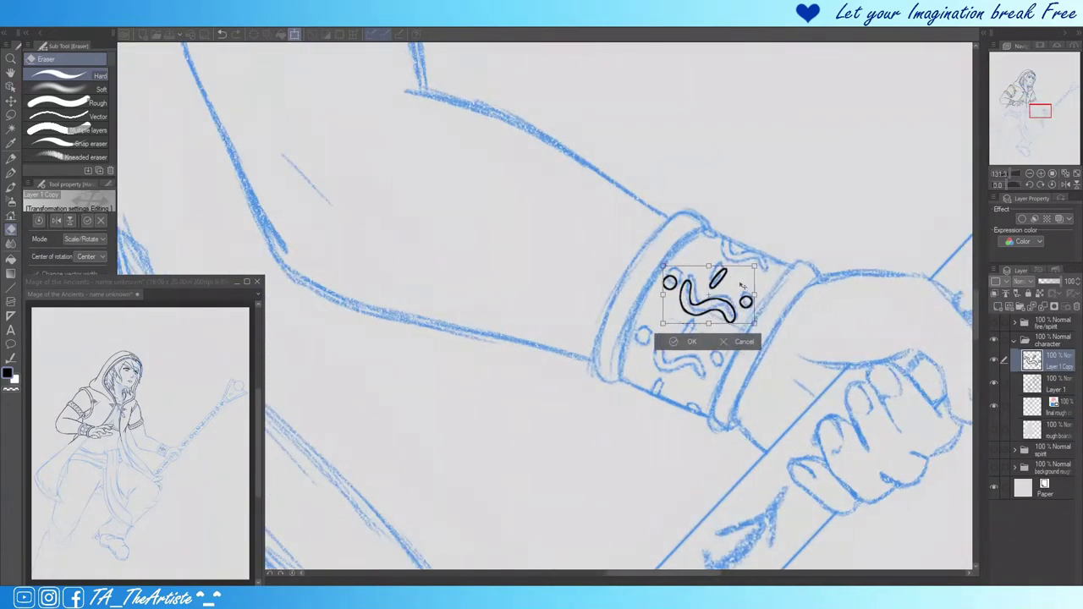
pyautogui.press('Return')
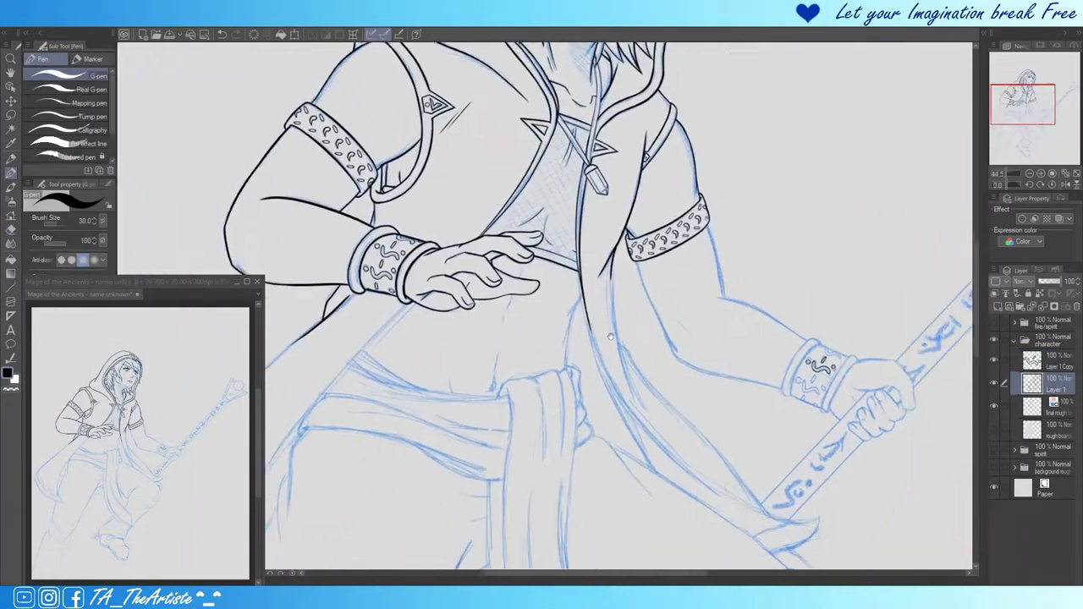
# Step: On Layer 1, ink the robe edge below the wristband, the torso's creases and the waist contour above the sash
pyautogui.scroll(4, 669, 220)
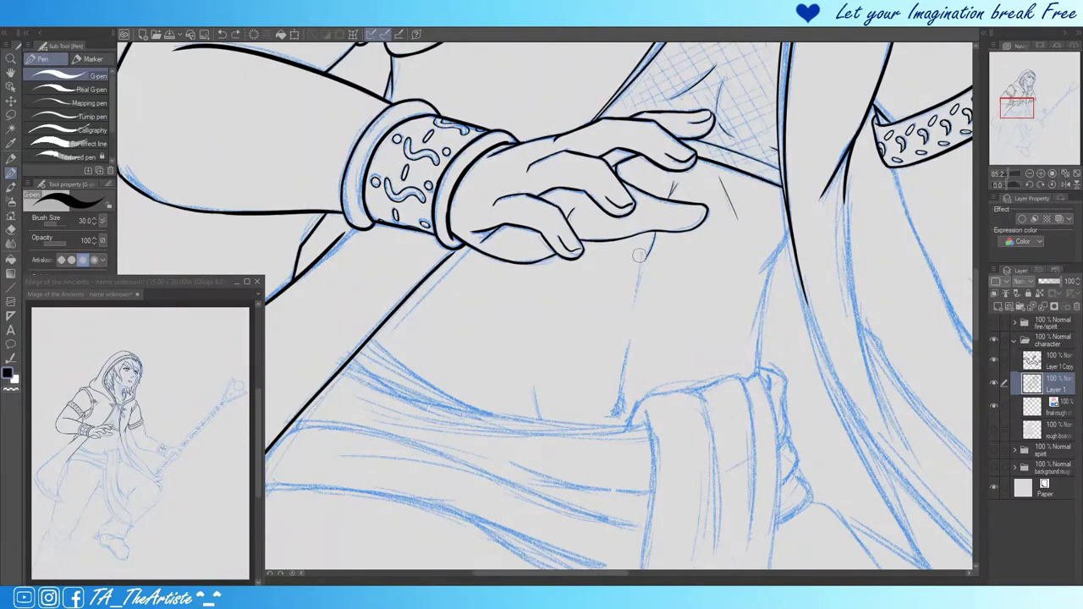
pyautogui.moveTo(538, 379); pyautogui.dragTo(524, 356)
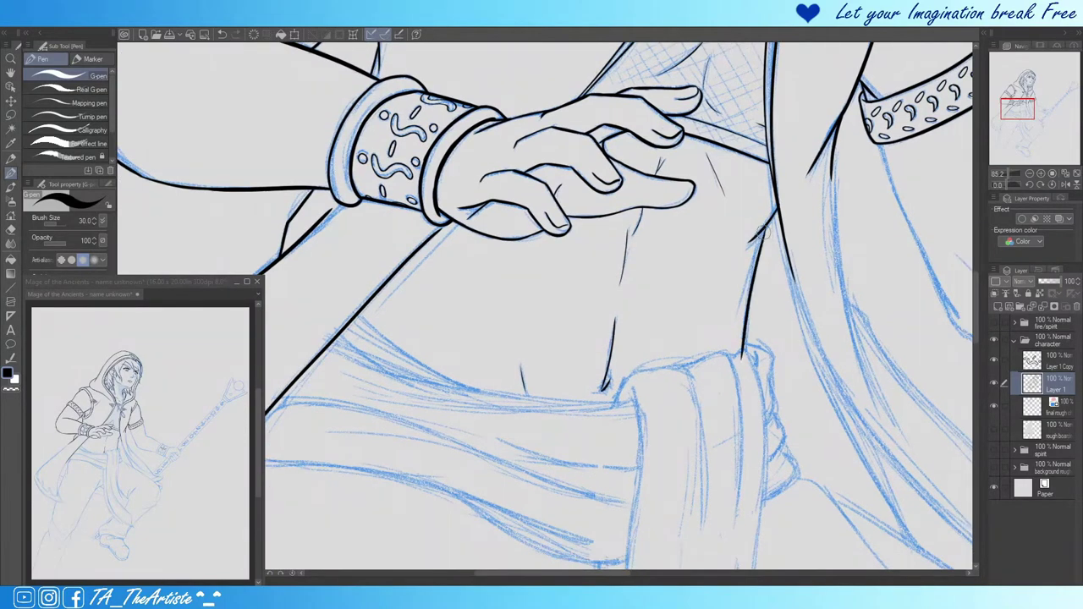
pyautogui.scroll(-3, 755, 252)
# Step: Ink the robe front's long inner edge and fold lines from the waist down to the pointed hem behind the staff
pyautogui.moveTo(542, 268)
pyautogui.mouseDown()
pyautogui.moveTo(628, 421)
pyautogui.moveTo(716, 500)
pyautogui.mouseUp()
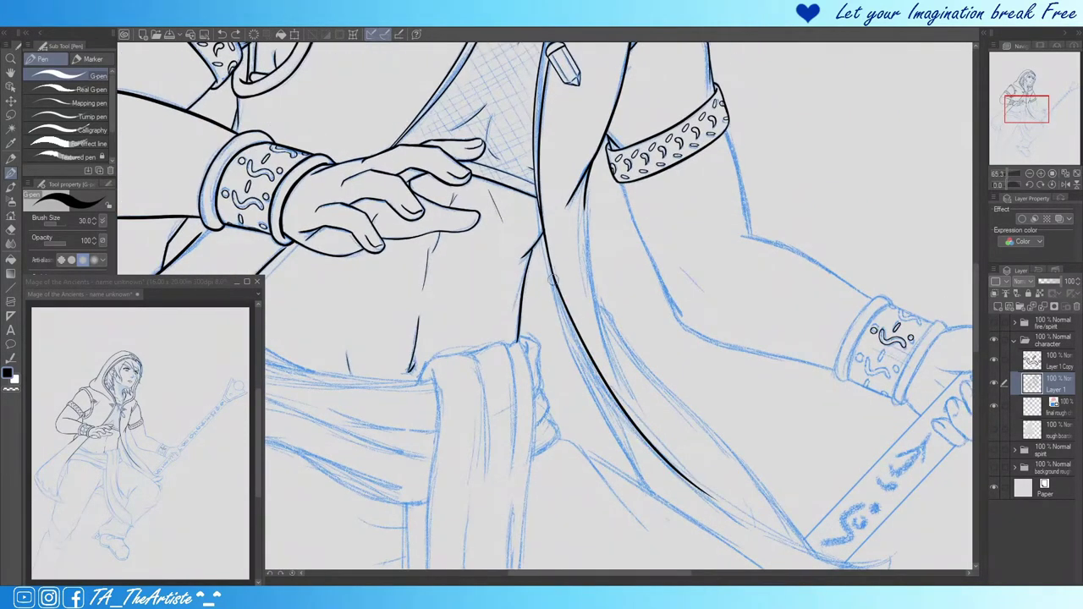
pyautogui.scroll(3, 534, 351)
pyautogui.press('h')
pyautogui.hotkey('ctrl', 'h')
pyautogui.moveTo(512, 271); pyautogui.dragTo(813, 141)
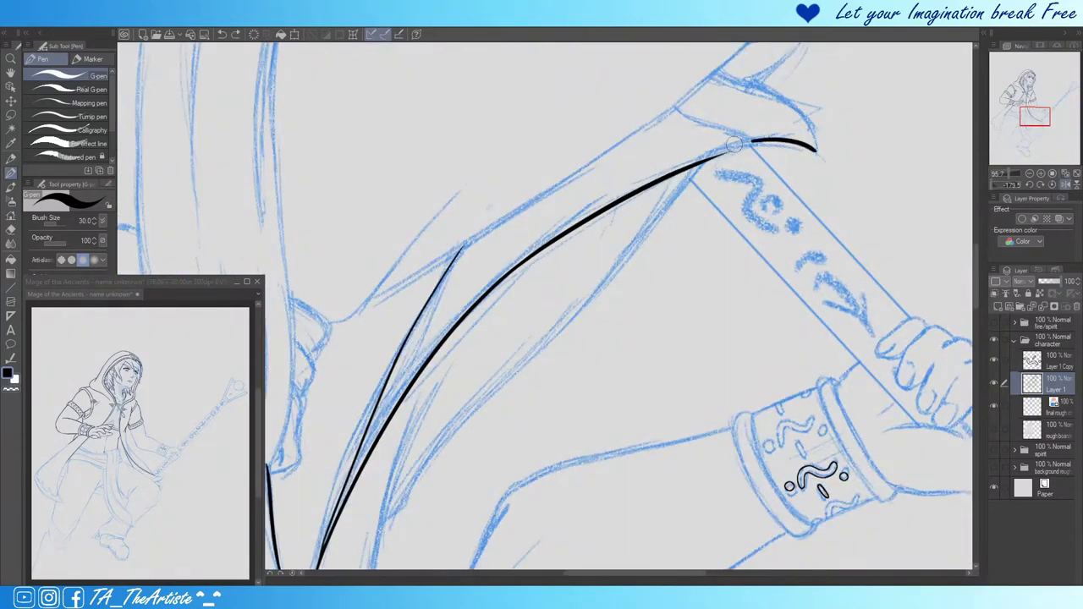
pyautogui.scroll(3, 626, 296)
pyautogui.moveTo(590, 182); pyautogui.dragTo(542, 434)
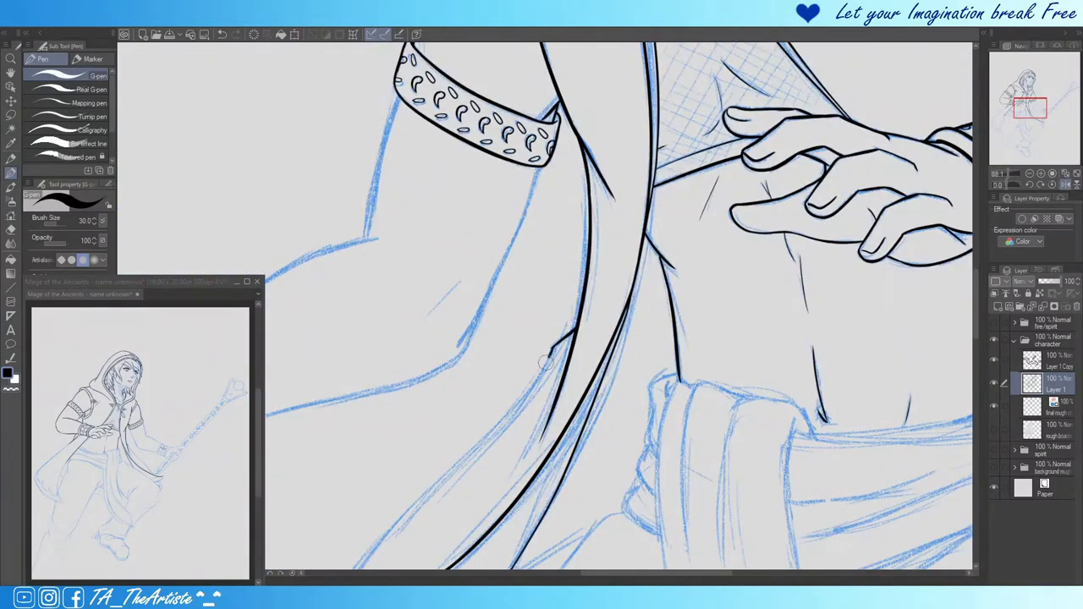
pyautogui.moveTo(430, 492); pyautogui.dragTo(625, 280)
# Step: Ink the upper arm, elbow and forearm contours of the staff-holding arm between its armband and wristband
pyautogui.moveTo(584, 165); pyautogui.dragTo(556, 289)
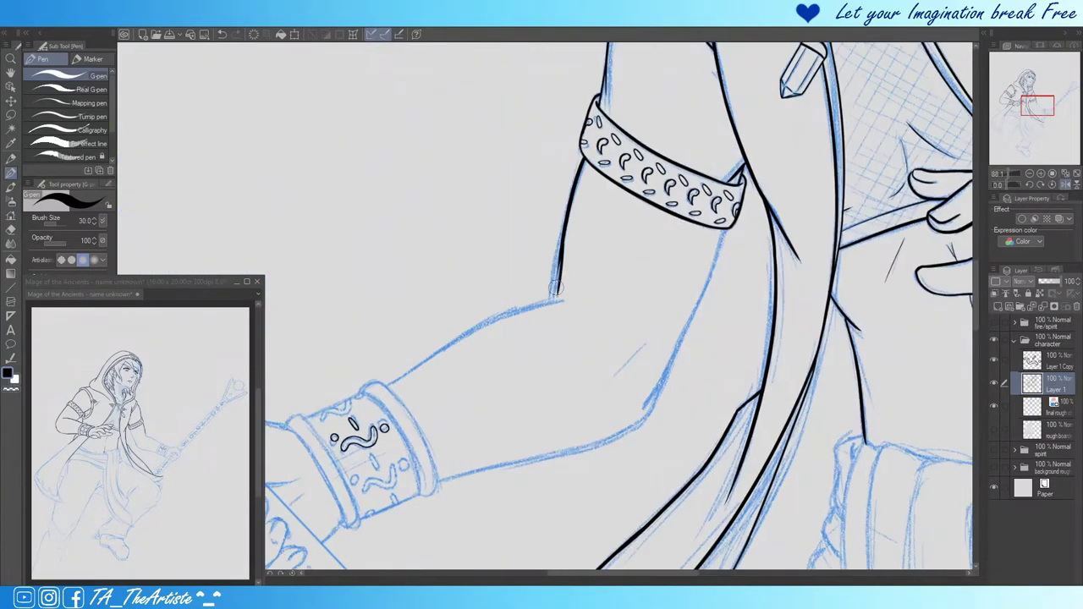
pyautogui.moveTo(719, 236); pyautogui.dragTo(658, 377)
pyautogui.moveTo(682, 273); pyautogui.dragTo(551, 332)
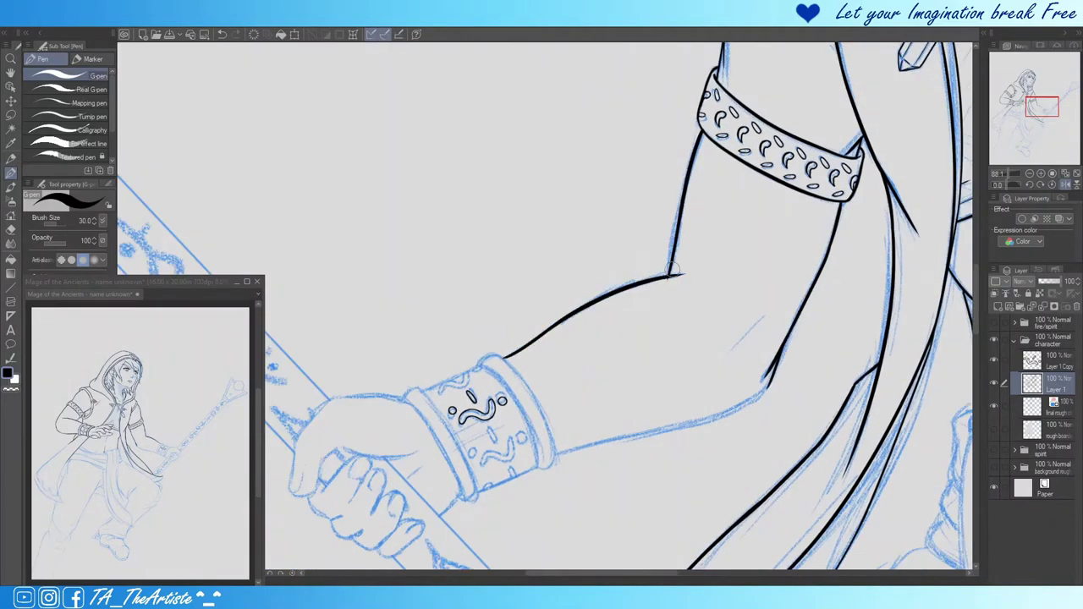
pyautogui.moveTo(555, 454); pyautogui.dragTo(695, 424)
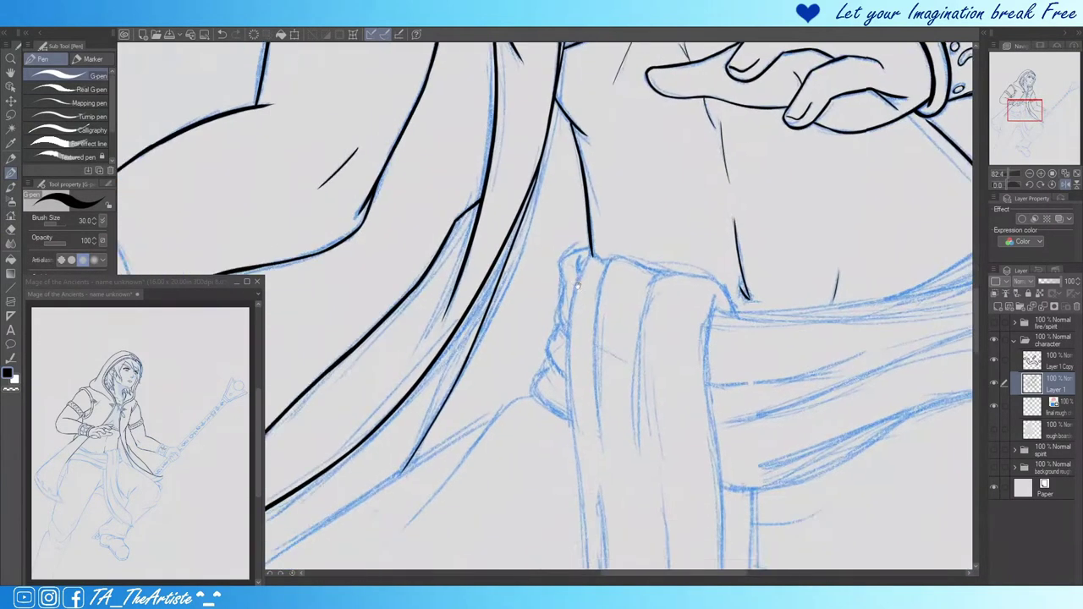
# Step: Ink the sash knot's gathered edge and the upper folds of the cloth hanging from it
pyautogui.press('e')
pyautogui.moveTo(560, 468); pyautogui.dragTo(567, 272)
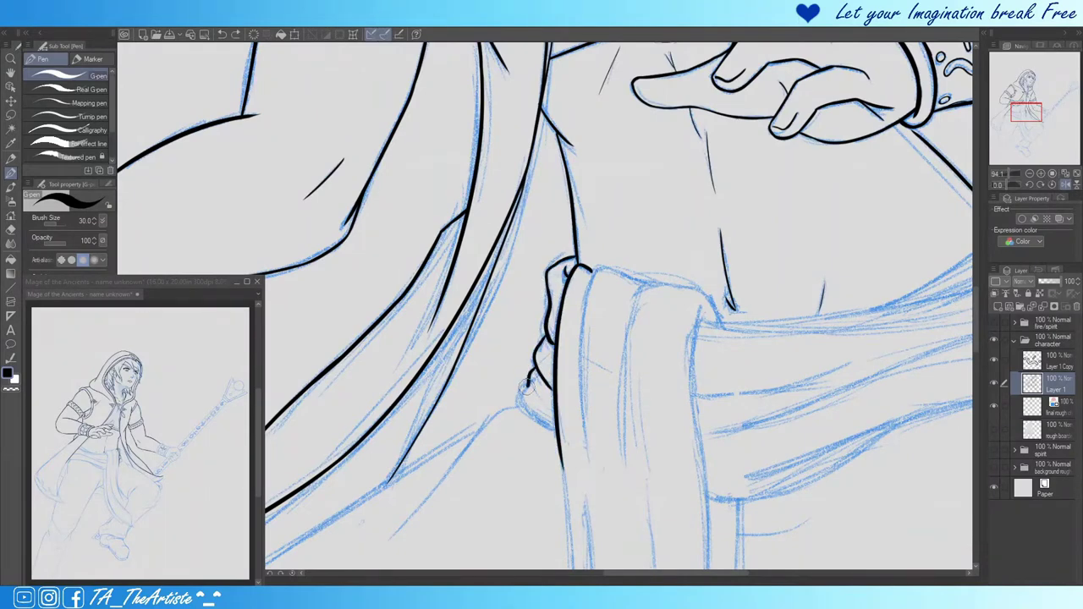
pyautogui.moveTo(656, 286)
pyautogui.mouseDown()
pyautogui.moveTo(626, 474)
pyautogui.moveTo(626, 336)
pyautogui.mouseUp()
pyautogui.hotkey('ctrl', 'z')
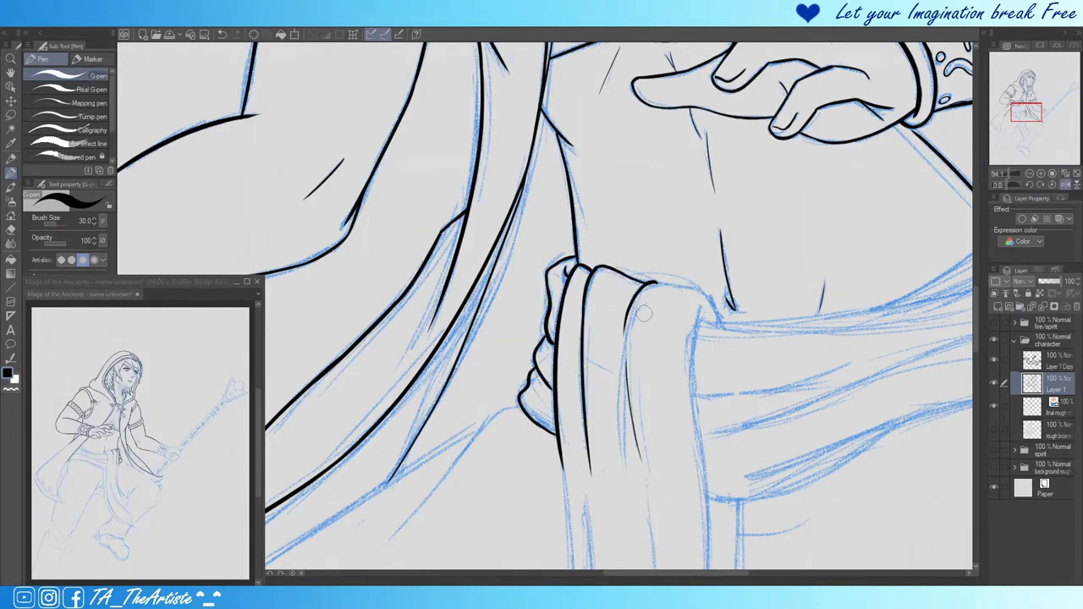
pyautogui.hscroll(3, 888, 223)
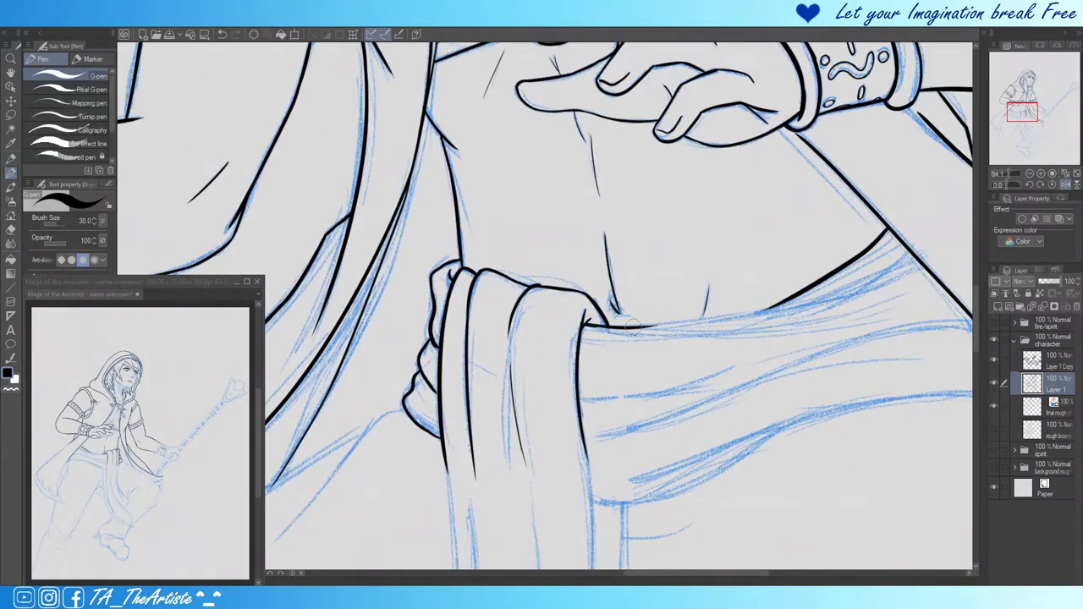
# Step: Ink the sash wrapped around the waist, with its upper edge, inner folds and lower edge across the hip
pyautogui.moveTo(632, 331); pyautogui.dragTo(926, 242)
pyautogui.moveTo(581, 401); pyautogui.dragTo(736, 373)
pyautogui.hscroll(2, 861, 308)
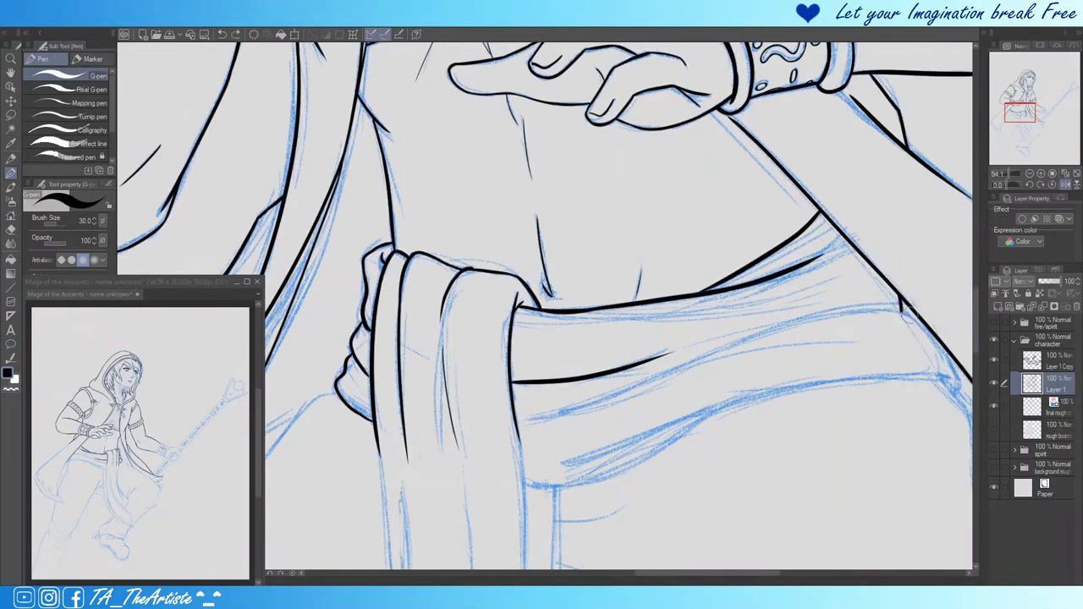
pyautogui.moveTo(902, 309); pyautogui.dragTo(524, 418)
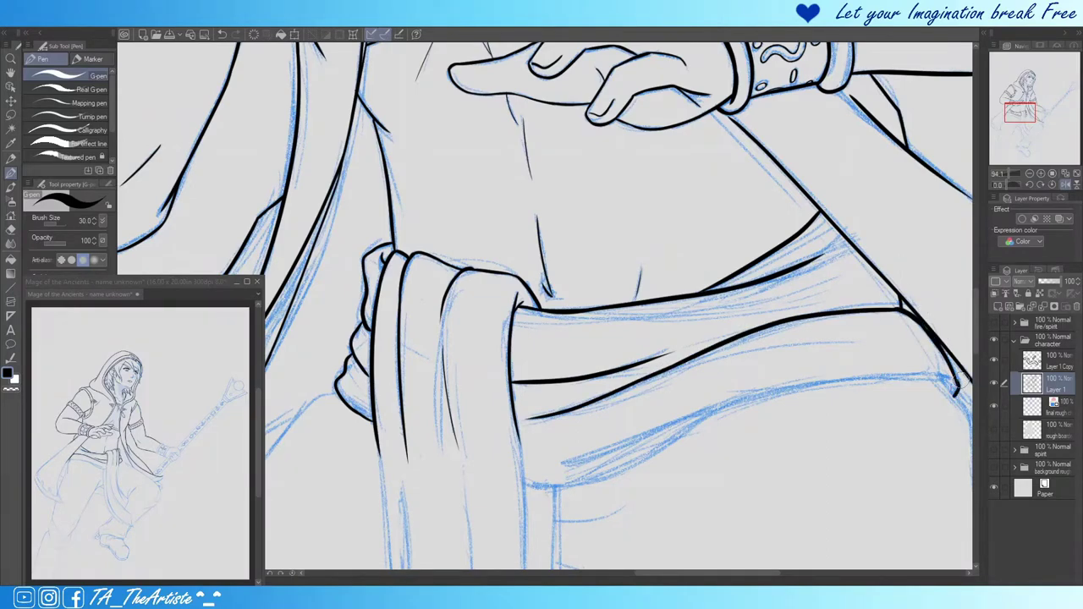
pyautogui.moveTo(640, 468); pyautogui.dragTo(949, 367)
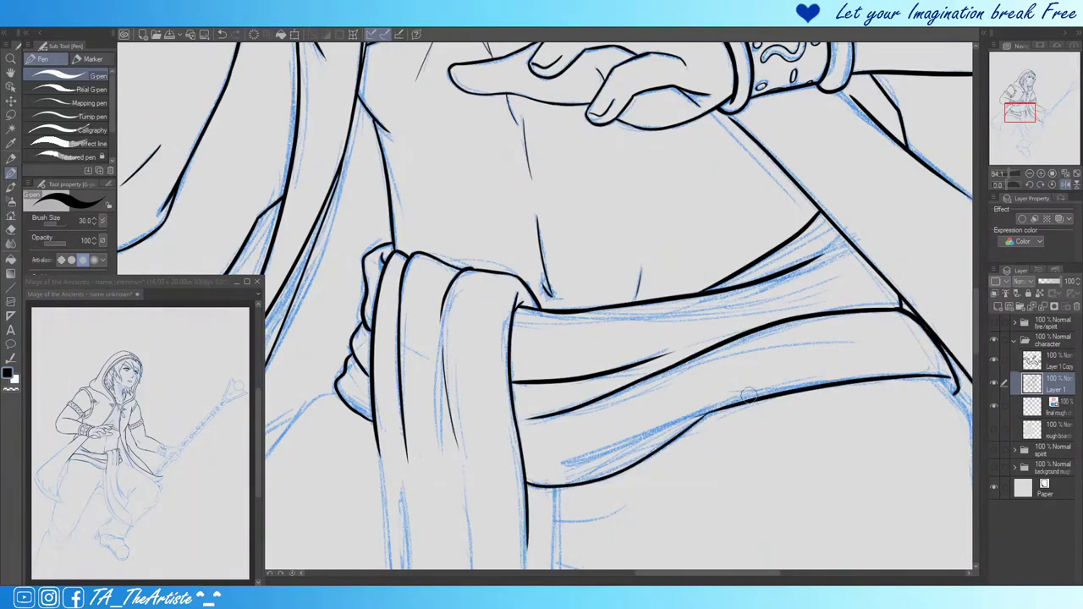
pyautogui.scroll(-3, 627, 280)
# Step: Ink the elbow-side rim of the staff arm's wristband on a new layer, using a duplicated curve for its second edge
pyautogui.scroll(4, 627, 279)
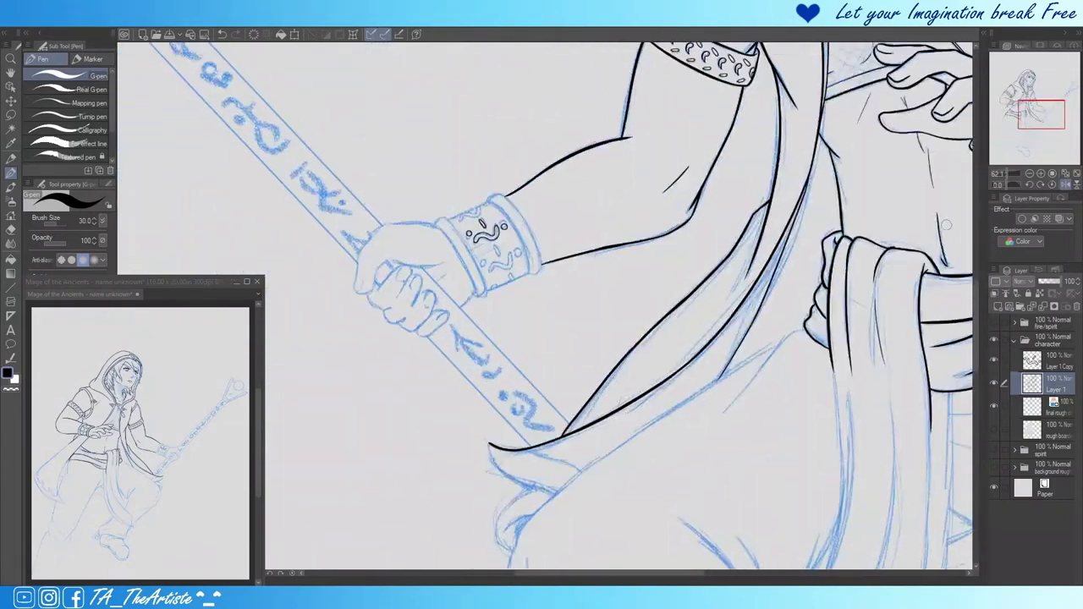
pyautogui.hscroll(-3, 627, 279)
pyautogui.moveTo(540, 349); pyautogui.dragTo(603, 212)
pyautogui.hotkey('ctrl', 'z')
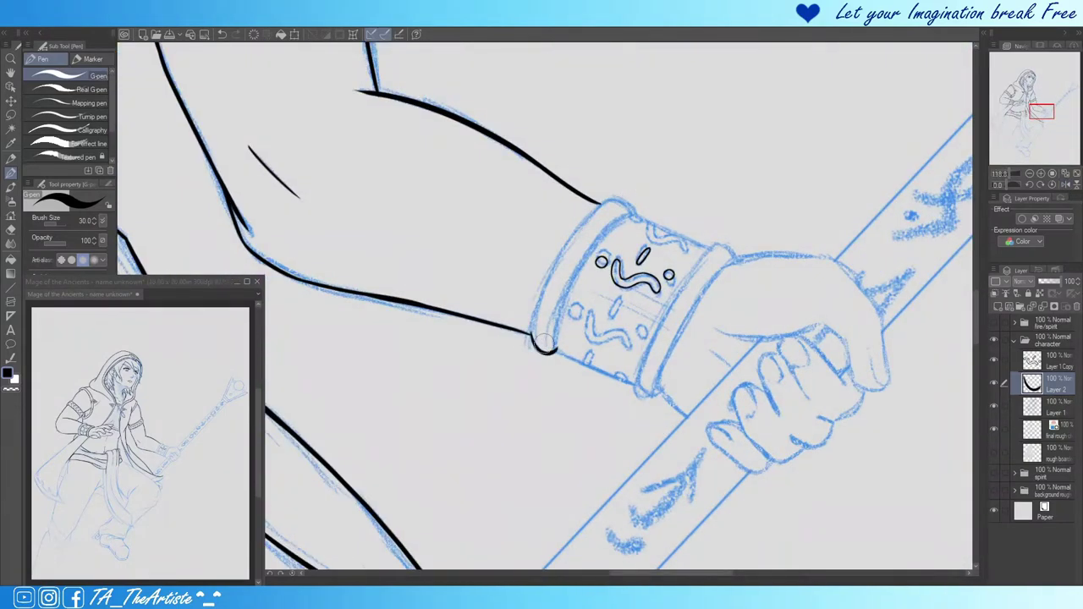
pyautogui.moveTo(533, 341); pyautogui.dragTo(602, 212)
pyautogui.press('h')
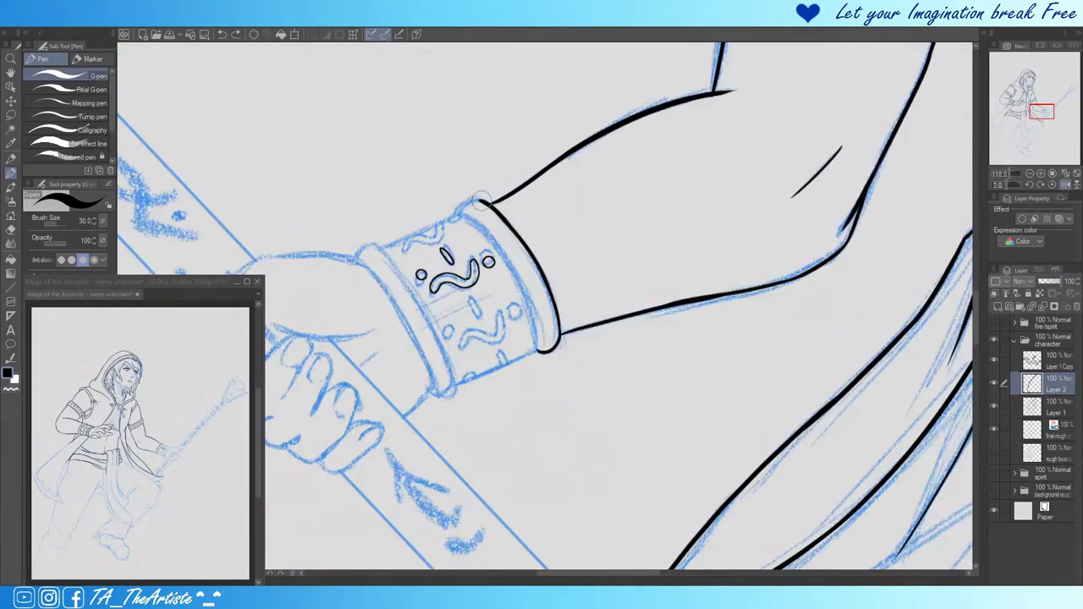
pyautogui.hscroll(-2, 561, 362)
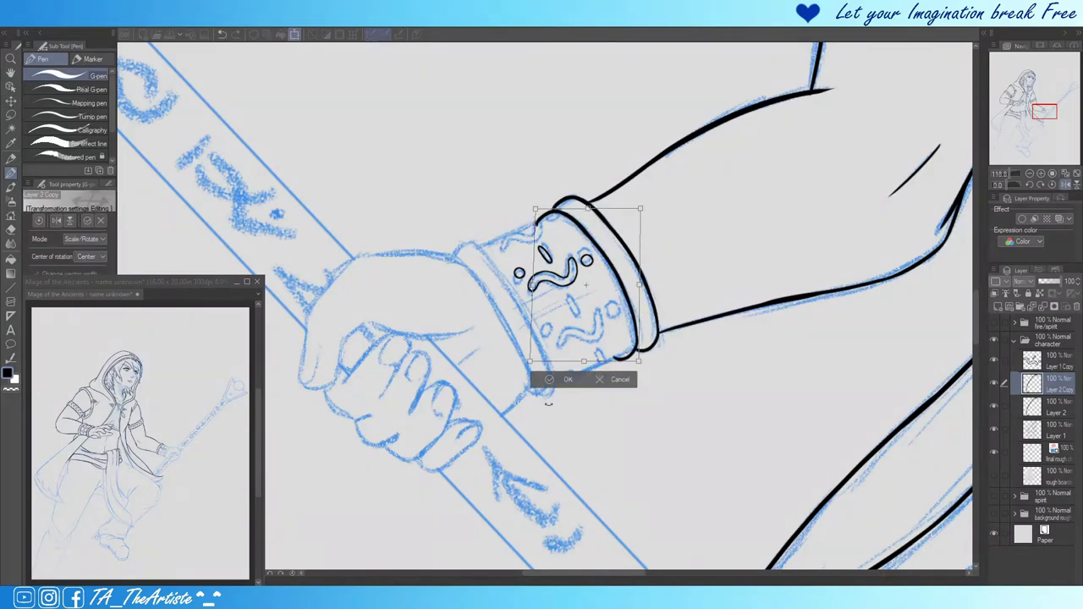
pyautogui.press('e')
# Step: Try to reuse a copy of the elbow-side rim as the wristband's hand-side rim by moving, rotating and warping it
pyautogui.hotkey('ctrl', 't')
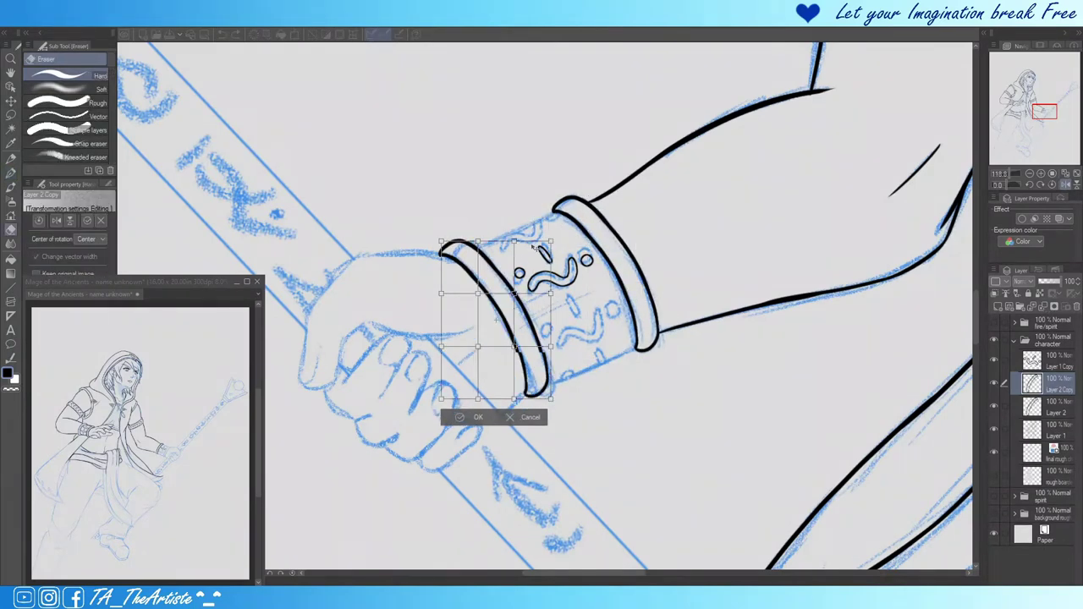
pyautogui.moveTo(440, 398); pyautogui.dragTo(436, 409)
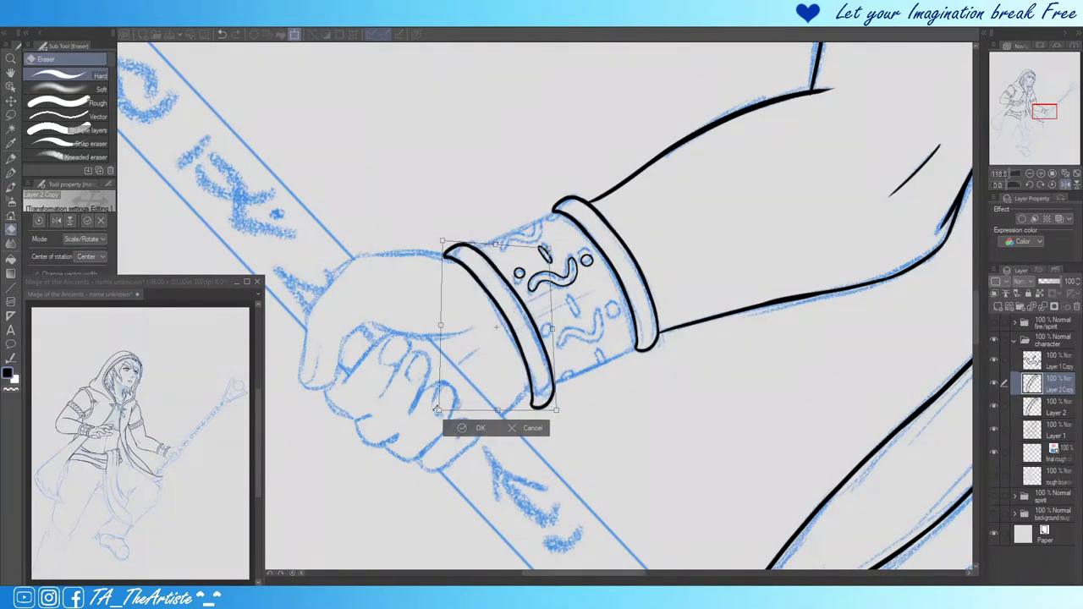
pyautogui.hotkey('ctrl', 'z')
pyautogui.moveTo(499, 339); pyautogui.dragTo(474, 292)
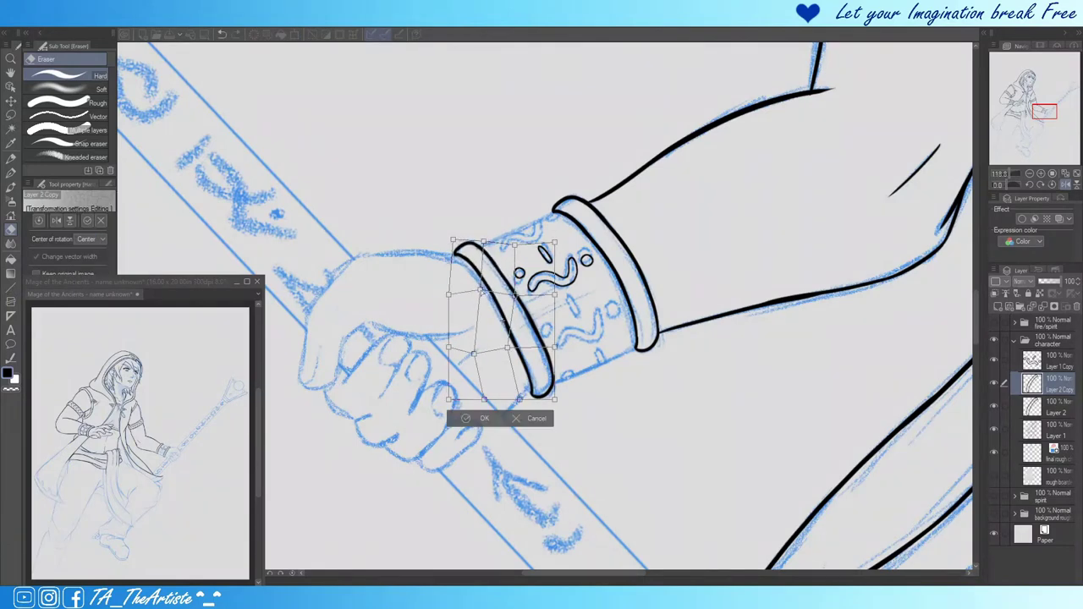
pyautogui.press('Return')
# Step: Ink the wristband's hand-side rim on a separate layer with a duplicated curve, merge it into Layer 1, and ink the band's side edges
pyautogui.hotkey('ctrl', 'e')
pyautogui.click(994, 185)
pyautogui.press('p')
pyautogui.moveTo(542, 383); pyautogui.dragTo(553, 390)
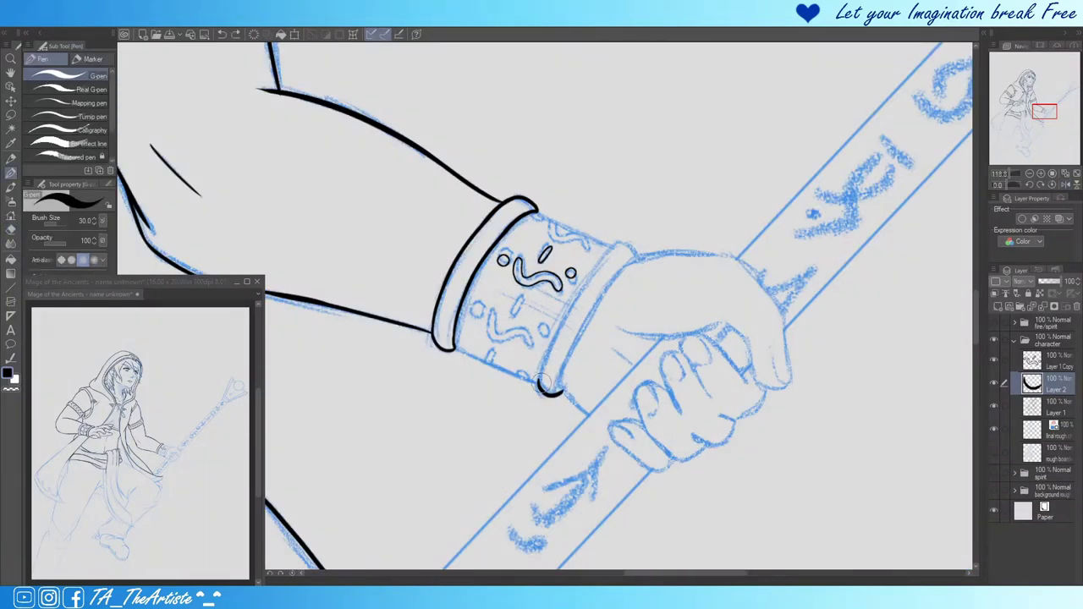
pyautogui.moveTo(628, 246); pyautogui.dragTo(554, 391)
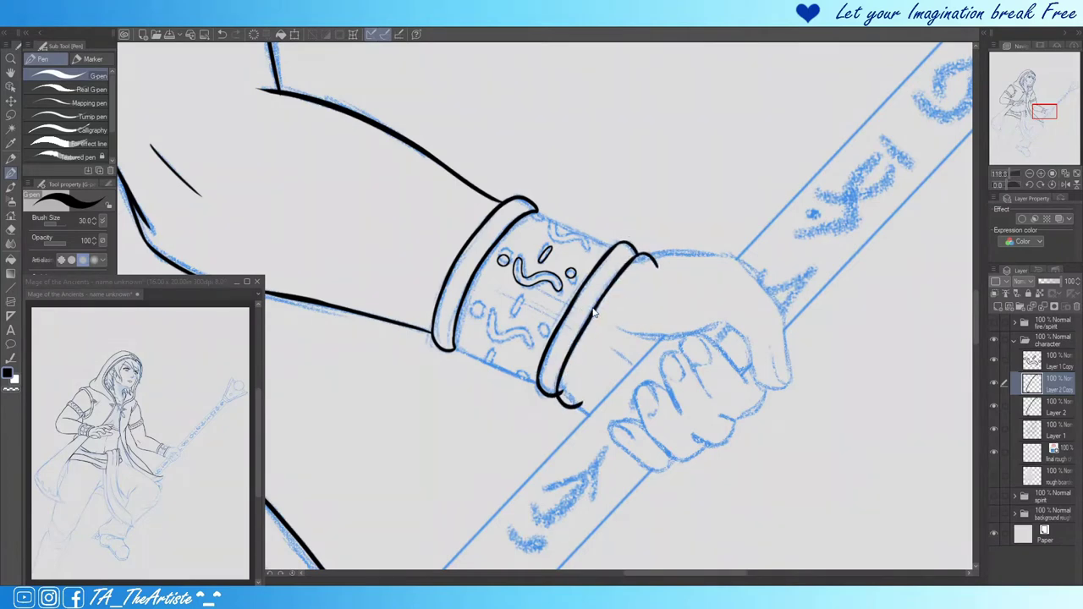
pyautogui.press('b')
pyautogui.hotkey('ctrl', 'e')
pyautogui.press('p')
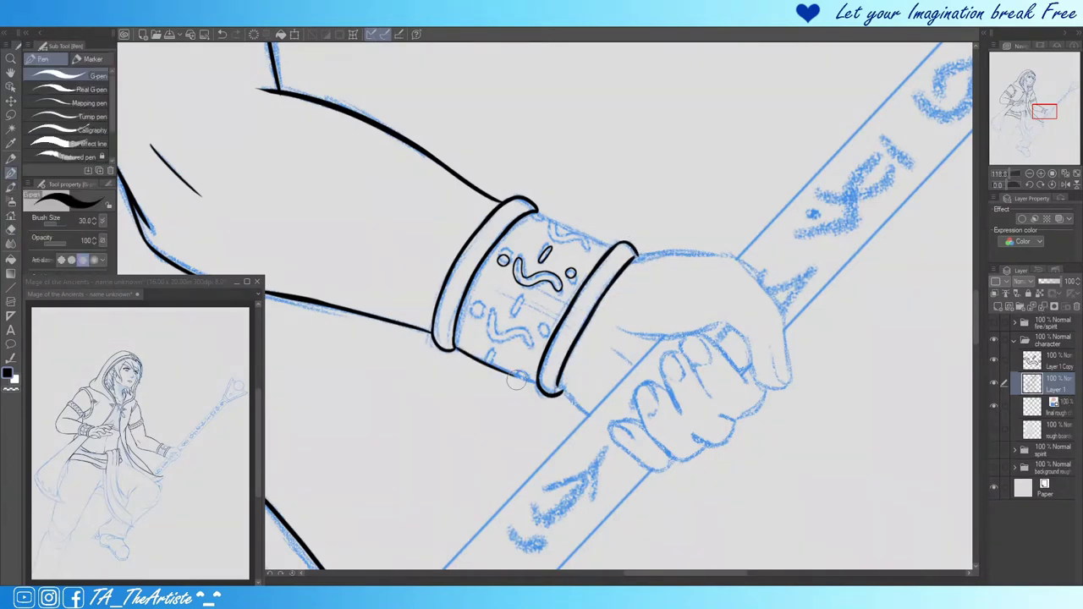
# Step: Duplicate the squiggle motif three times and fit the copies along the staff arm's wristband to match the sketch
pyautogui.hotkey('ctrl', 'j')
pyautogui.scroll(1, 606, 243)
pyautogui.moveTo(525, 339); pyautogui.dragTo(512, 360)
pyautogui.hotkey('ctrl', 'j')
pyautogui.moveTo(592, 287); pyautogui.dragTo(631, 235)
pyautogui.press('Return')
pyautogui.hotkey('ctrl', 'j')
pyautogui.moveTo(558, 330); pyautogui.dragTo(535, 379)
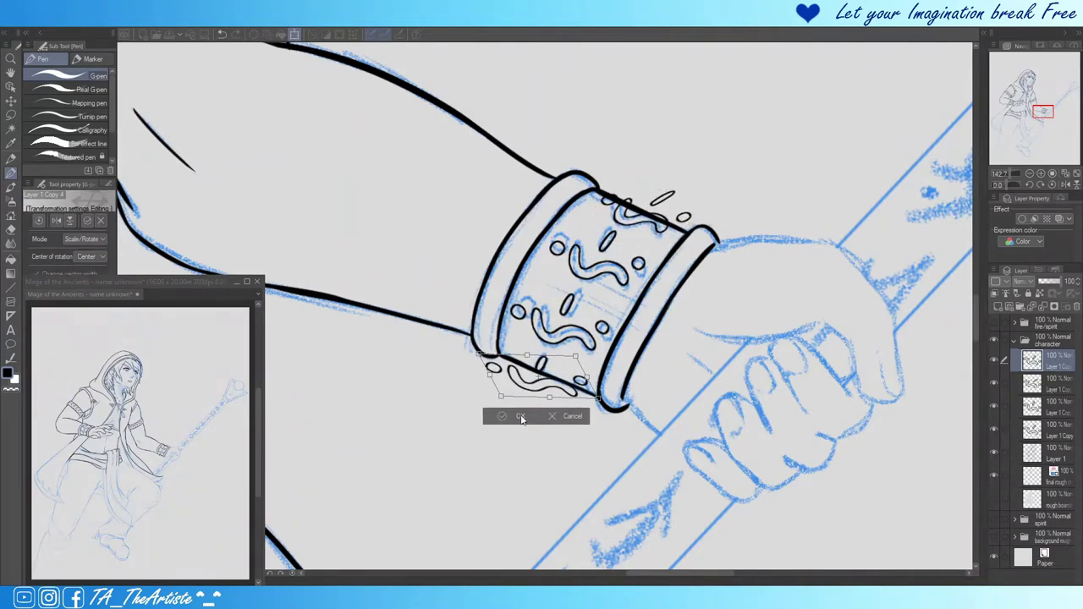
pyautogui.press('Return')
# Step: Merge the staff arm's wristband motifs, erase the parts outside the band, and merge the pattern into Layer 1
pyautogui.hotkey('ctrl', 'e')
pyautogui.hotkey('ctrl', 'e')
pyautogui.hotkey('ctrl', 'e')
pyautogui.press('e')
pyautogui.scroll(-6, 489, 404)
pyautogui.hotkey('ctrl', 'e')
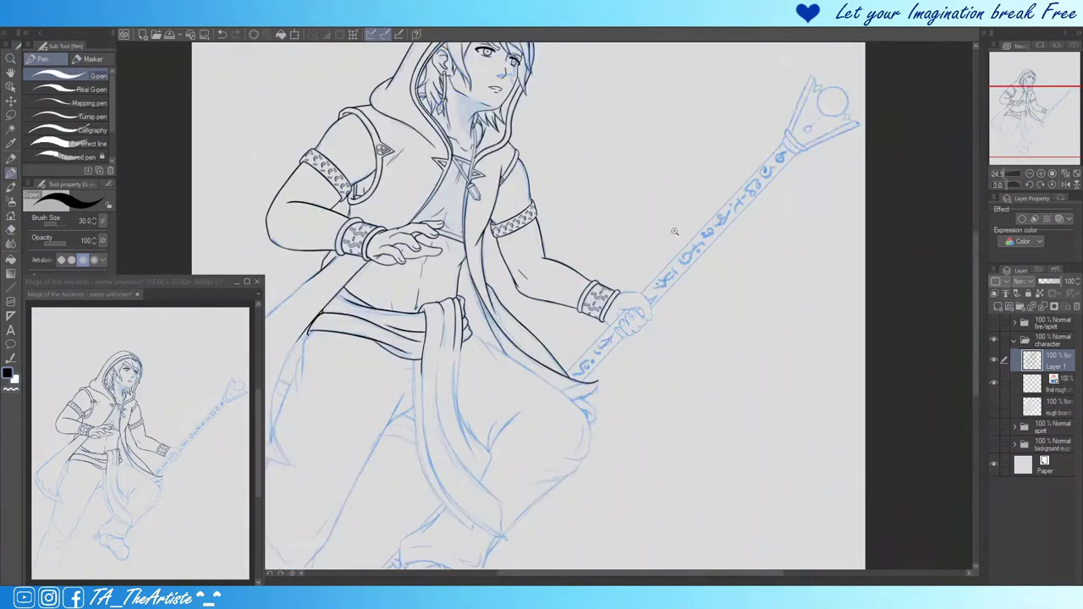
# Step: On a new layer, draw two long parallel straight lines for the staff's shaft and erase where they cross the gripping hand
pyautogui.press('u')
pyautogui.hotkey('ctrl', 'shift', 'n')
pyautogui.scroll(-2, 593, 296)
pyautogui.moveTo(397, 536); pyautogui.dragTo(841, 59)
pyautogui.scroll(1, 685, 222)
pyautogui.moveTo(419, 567); pyautogui.dragTo(859, 80)
pyautogui.scroll(3, 630, 261)
pyautogui.press('e')
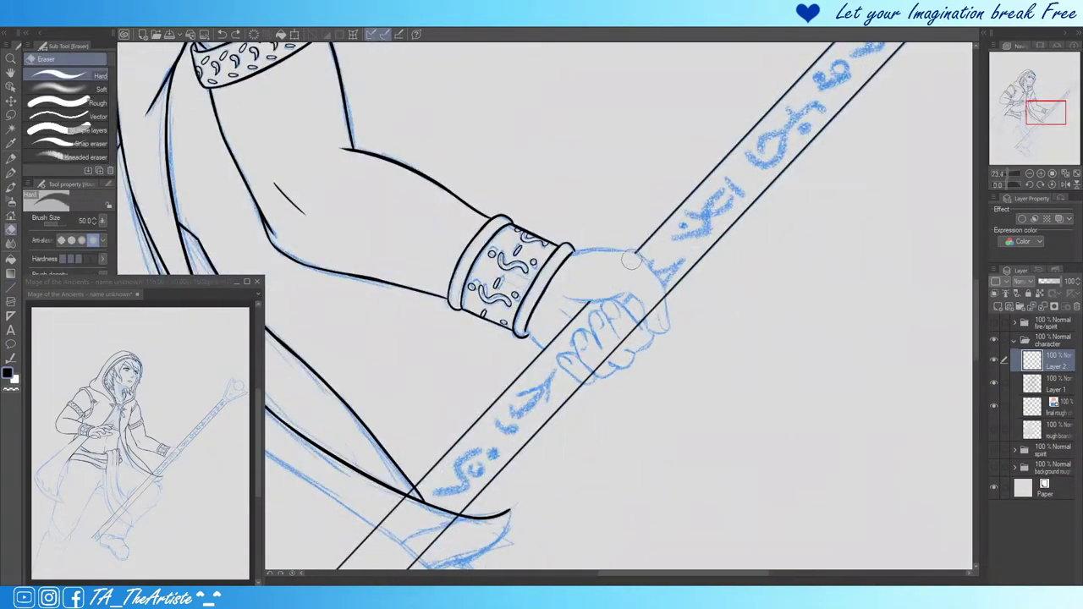
pyautogui.scroll(2, 502, 400)
# Step: On Layer 1, ink the hand gripping the staff, including its back, thumb, curled fingers and knuckle creases
pyautogui.press('p')
pyautogui.hotkey('alt', '[')
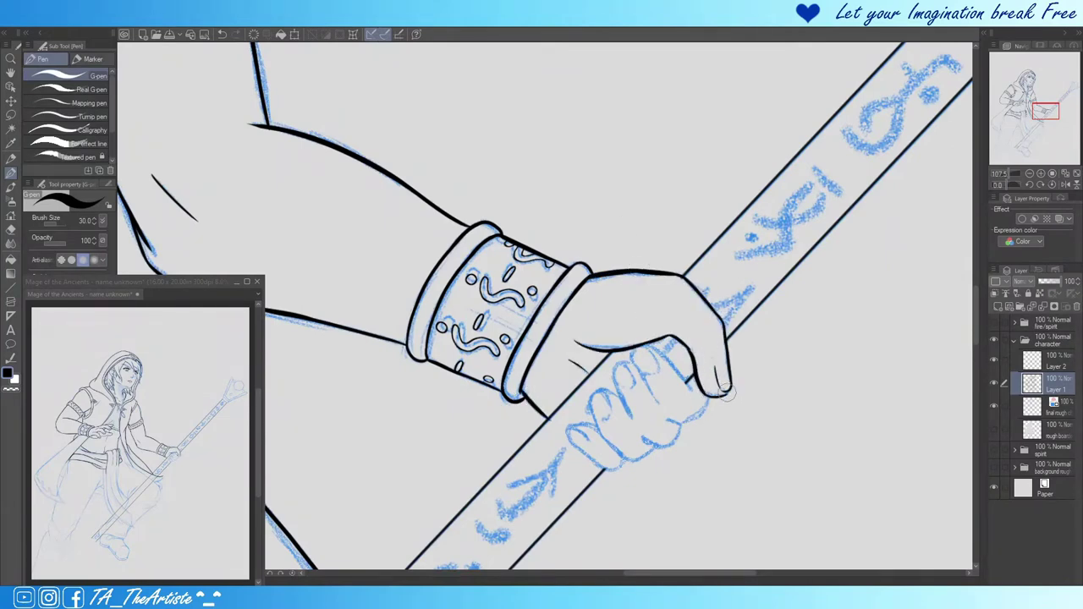
pyautogui.press('h')
pyautogui.scroll(2, 419, 362)
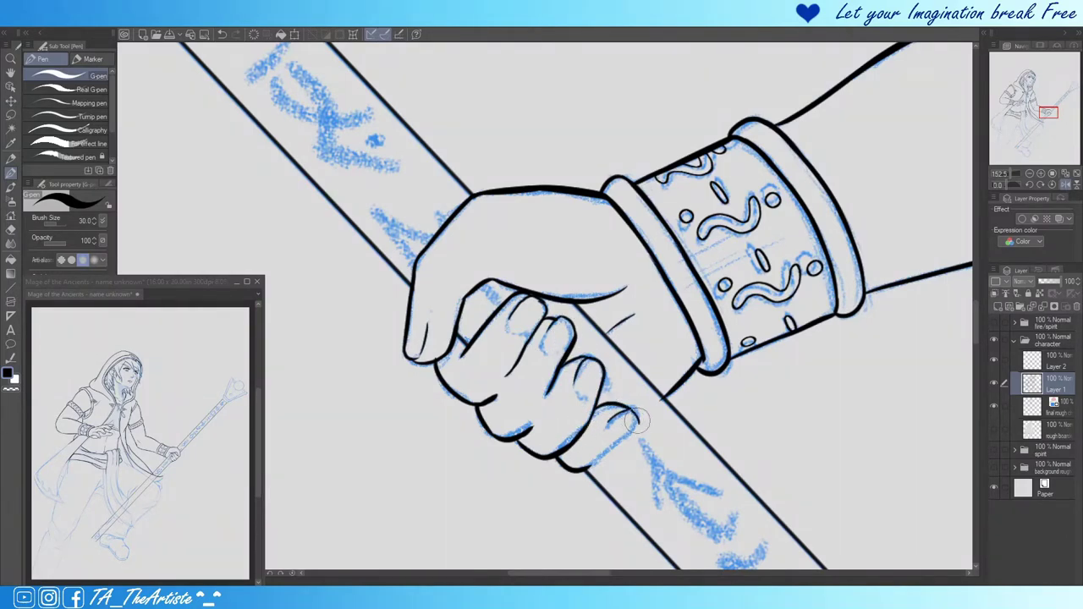
# Step: On Layer 2, remove the staff lines that run over the robe and legs below the robe's hem
pyautogui.scroll(-5, 717, 293)
pyautogui.scroll(5, 593, 339)
pyautogui.scroll(-3, 592, 338)
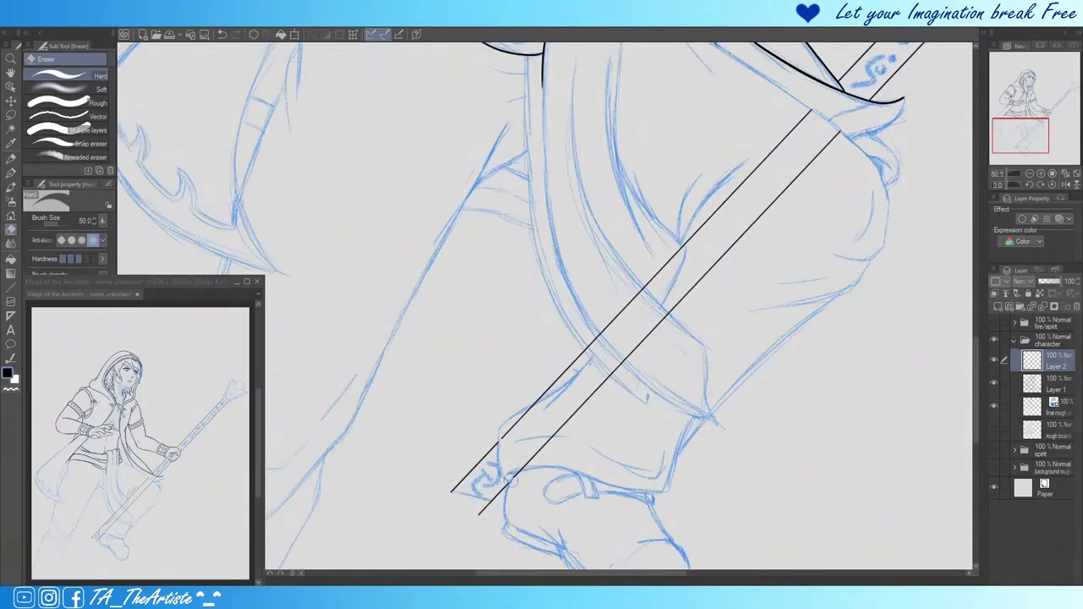
pyautogui.press('m')
pyautogui.moveTo(847, 114); pyautogui.dragTo(536, 476)
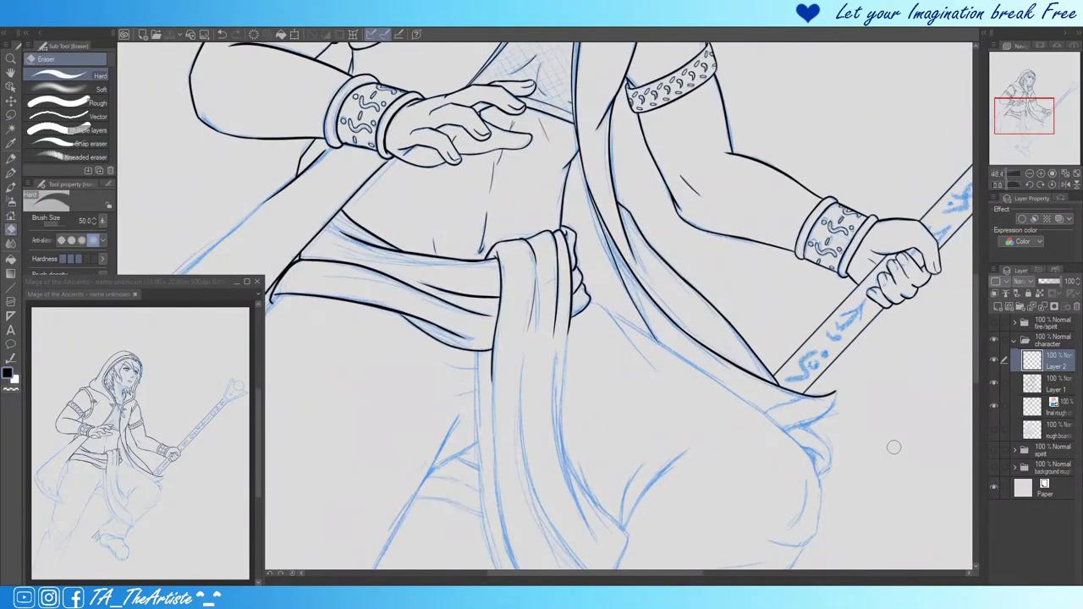
pyautogui.scroll(-2, 893, 447)
# Step: On Layer 1, ink the robe's long outer edge from below the near-side wristband to the hem corner
pyautogui.press('p')
pyautogui.scroll(3, 592, 338)
pyautogui.click(1056, 383)
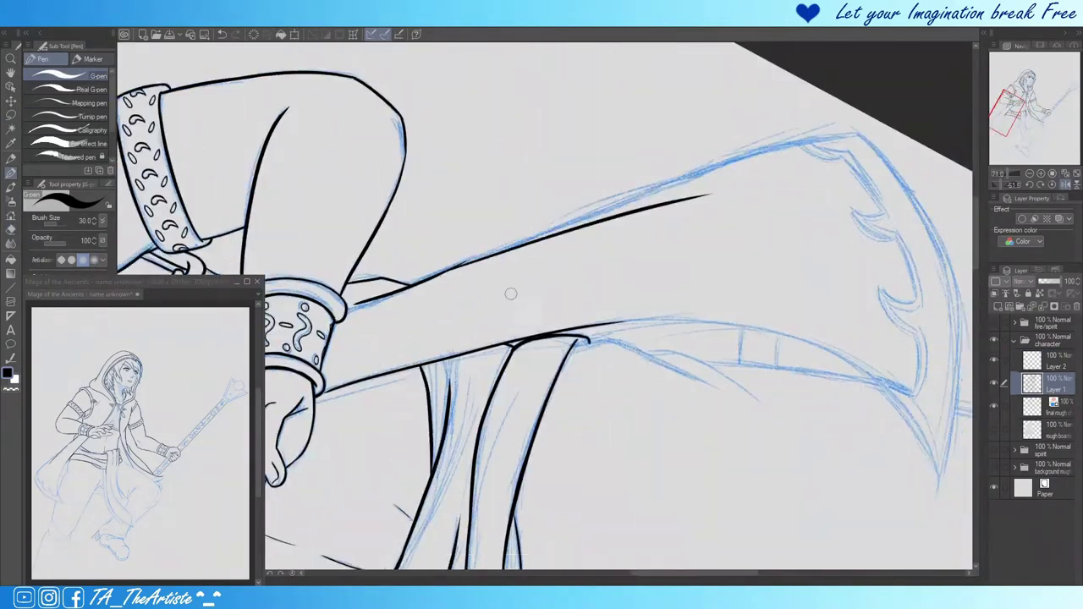
pyautogui.hotkey('ctrl', 'z')
pyautogui.moveTo(440, 271); pyautogui.dragTo(856, 118)
pyautogui.scroll(1, 592, 220)
pyautogui.moveTo(746, 163); pyautogui.dragTo(637, 181)
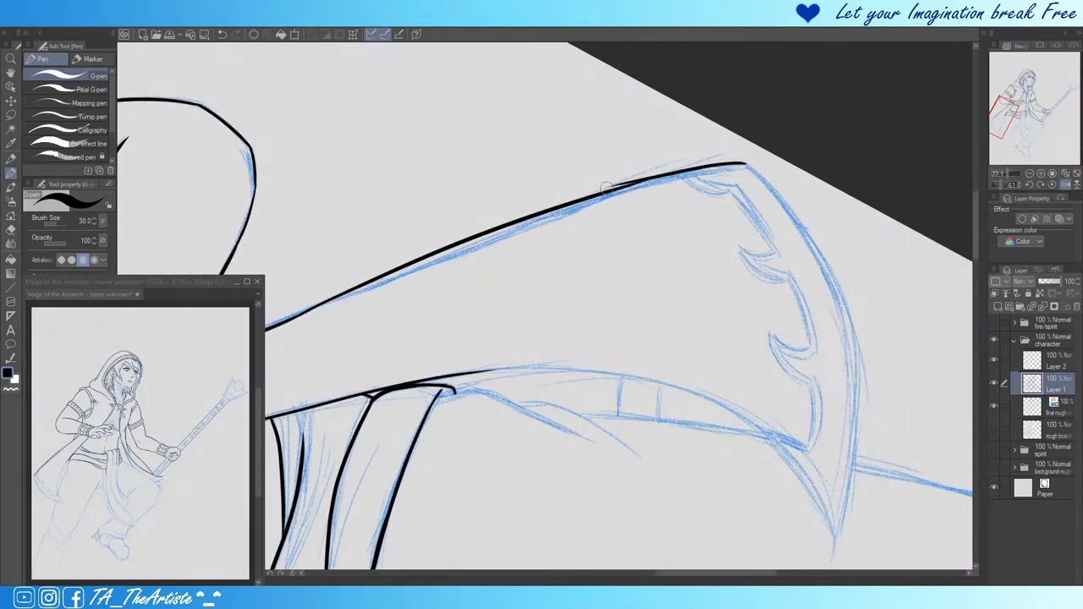
pyautogui.moveTo(359, 186); pyautogui.dragTo(639, 461)
pyautogui.hotkey('ctrl', 'z')
# Step: Ink the robe's curved bottom hem down to its pointed tip and the short edge rising from that tip
pyautogui.scroll(-2, 448, 246)
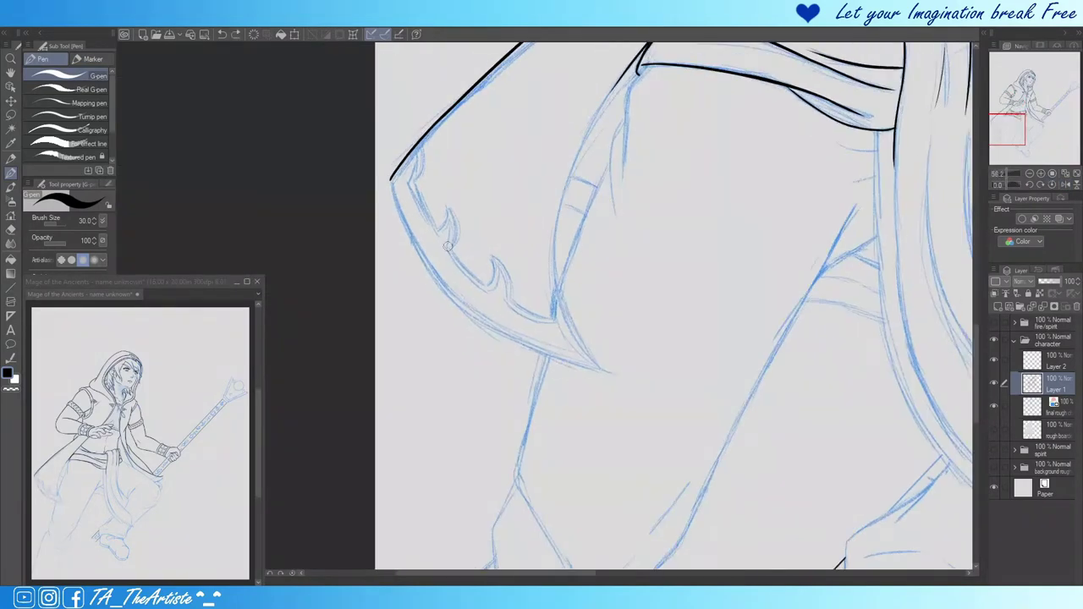
pyautogui.moveTo(390, 179); pyautogui.dragTo(608, 371)
pyautogui.scroll(2, 508, 297)
pyautogui.press('-')
pyautogui.press('-')
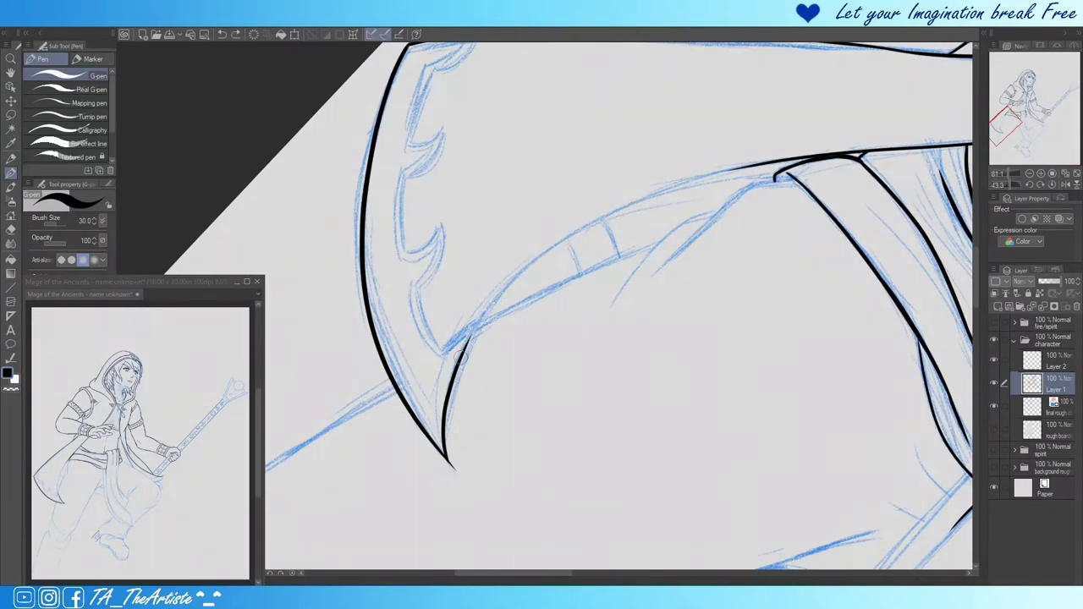
# Step: Ink the robe's far-side pointed corner beside the staff and the small curled fold beneath it
pyautogui.moveTo(457, 357)
pyautogui.mouseDown()
pyautogui.moveTo(585, 224)
pyautogui.moveTo(836, 167)
pyautogui.moveTo(423, 236)
pyautogui.mouseUp()
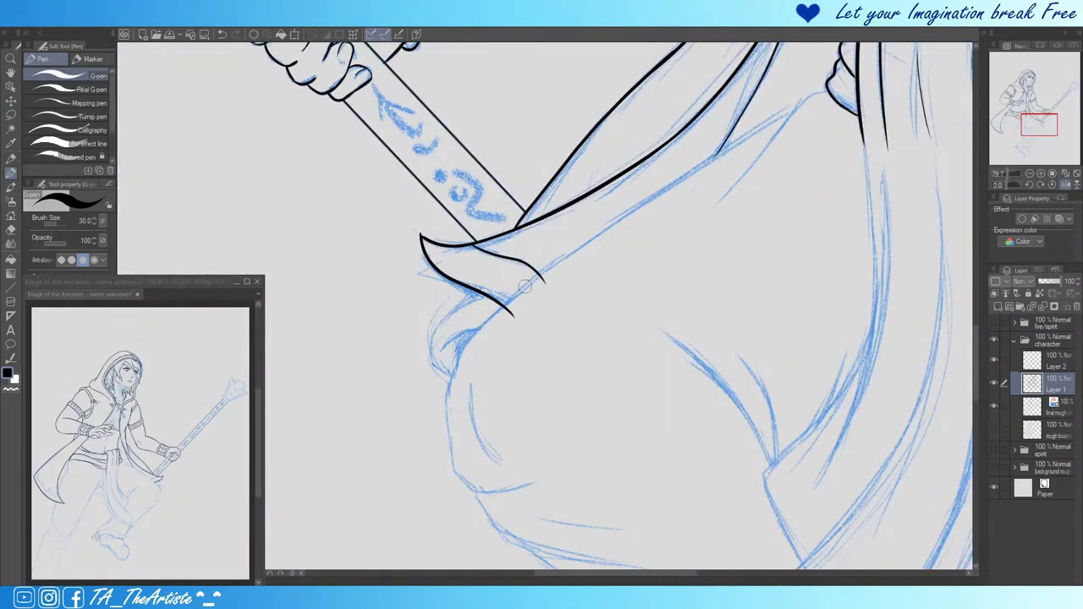
pyautogui.moveTo(468, 308); pyautogui.dragTo(512, 286)
pyautogui.scroll(1, 520, 273)
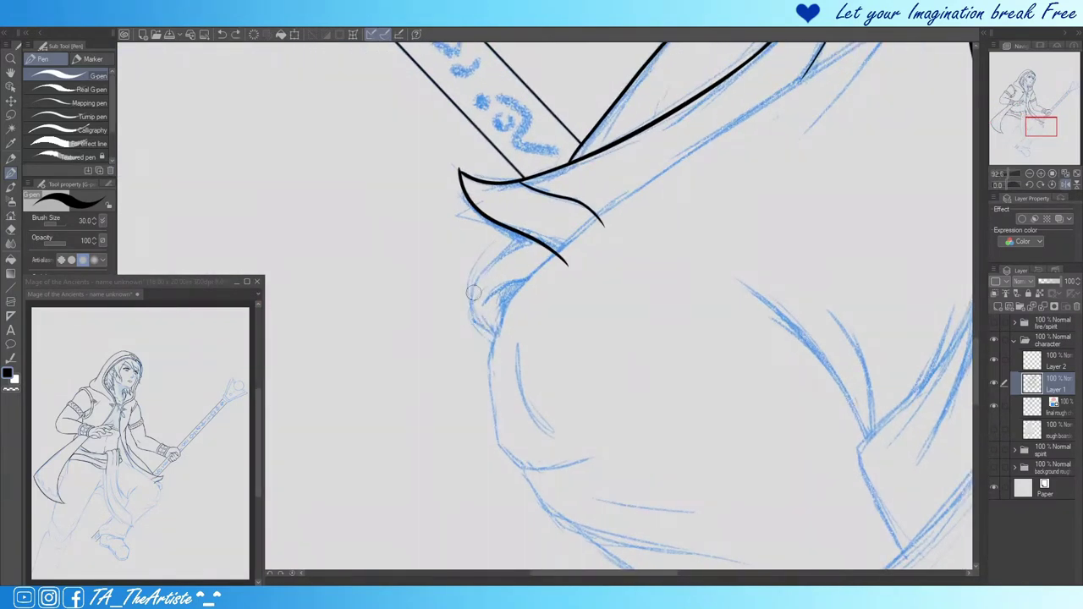
pyautogui.moveTo(522, 295); pyautogui.dragTo(617, 267)
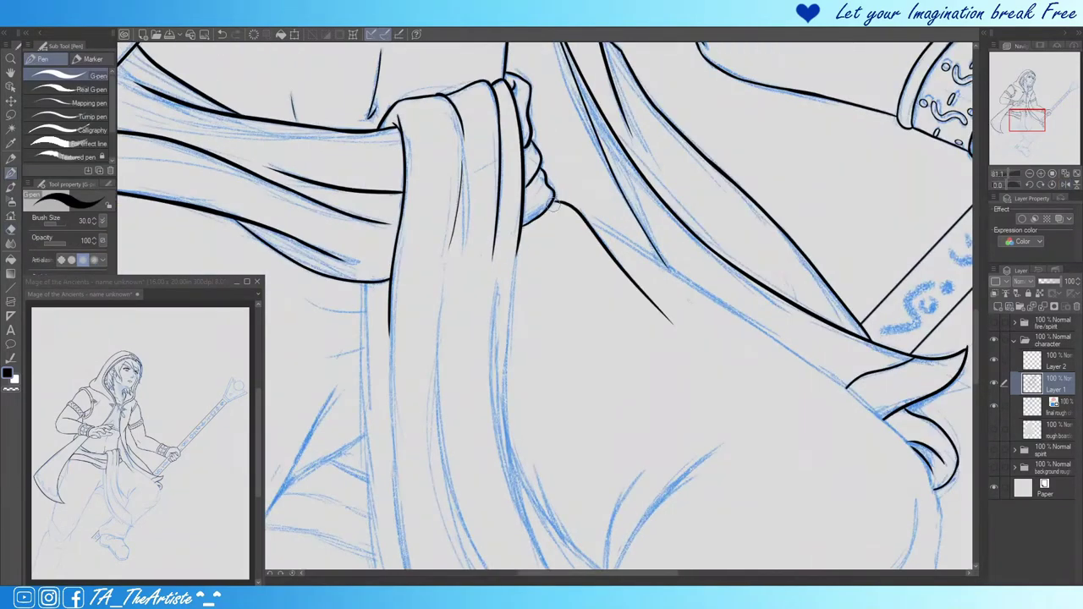
# Step: Ink the raised thigh's upper contour and the hanging sash's inner tail down to its angled end
pyautogui.moveTo(700, 291); pyautogui.dragTo(643, 171)
pyautogui.moveTo(587, 254); pyautogui.dragTo(585, 325)
pyautogui.moveTo(639, 348)
pyautogui.mouseDown()
pyautogui.moveTo(752, 284)
pyautogui.moveTo(445, 323)
pyautogui.mouseUp()
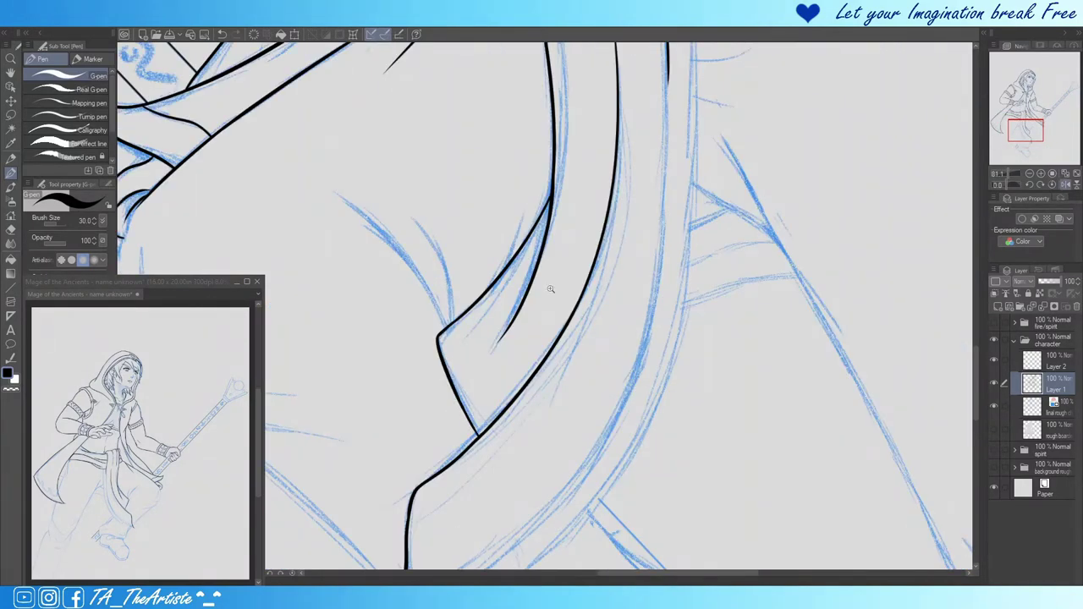
# Step: Ink the hanging sash's long outer edges down to its pointed tip, plus the narrow rear band's short end
pyautogui.moveTo(550, 290); pyautogui.dragTo(491, 268)
pyautogui.moveTo(574, 500)
pyautogui.mouseDown()
pyautogui.moveTo(720, 527)
pyautogui.moveTo(599, 415)
pyautogui.moveTo(592, 380)
pyautogui.moveTo(596, 440)
pyautogui.moveTo(499, 290)
pyautogui.mouseUp()
pyautogui.press('e')
pyautogui.press('p')
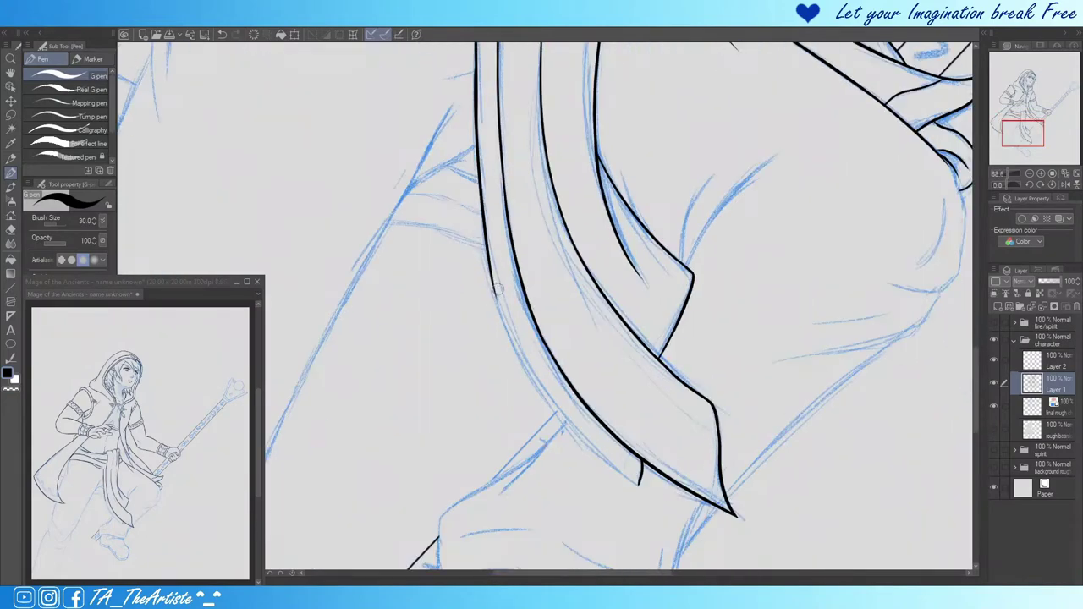
# Step: On a new Layer 3, ink the wavy hooked trim line along the inside of the robe's bottom hem
pyautogui.moveTo(624, 482)
pyautogui.mouseDown()
pyautogui.moveTo(550, 355)
pyautogui.moveTo(440, 271)
pyautogui.moveTo(386, 199)
pyautogui.moveTo(423, 275)
pyautogui.mouseUp()
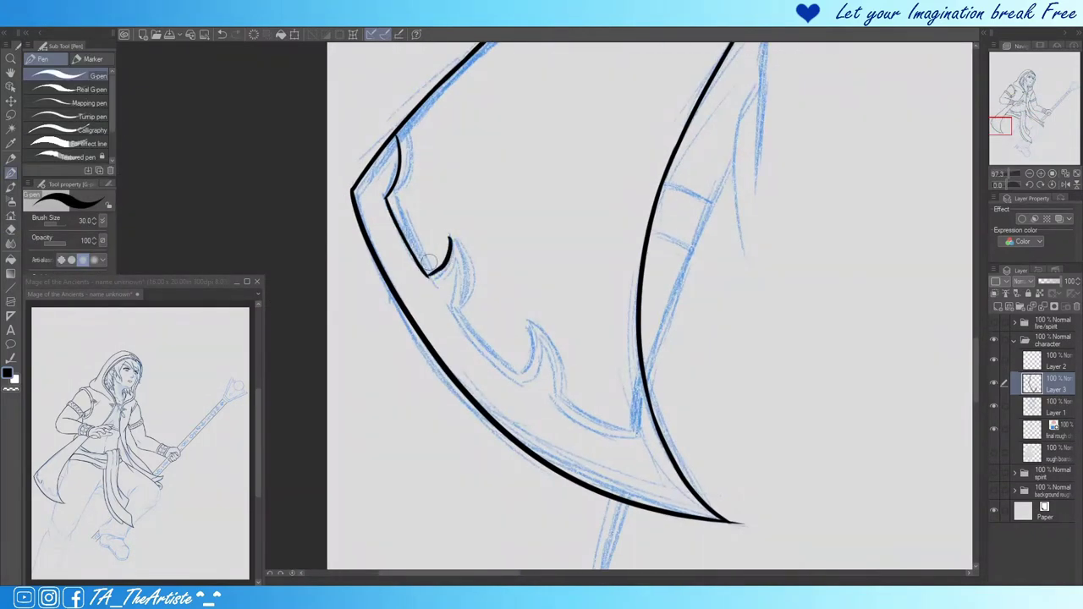
pyautogui.hotkey('ctrl', 'z')
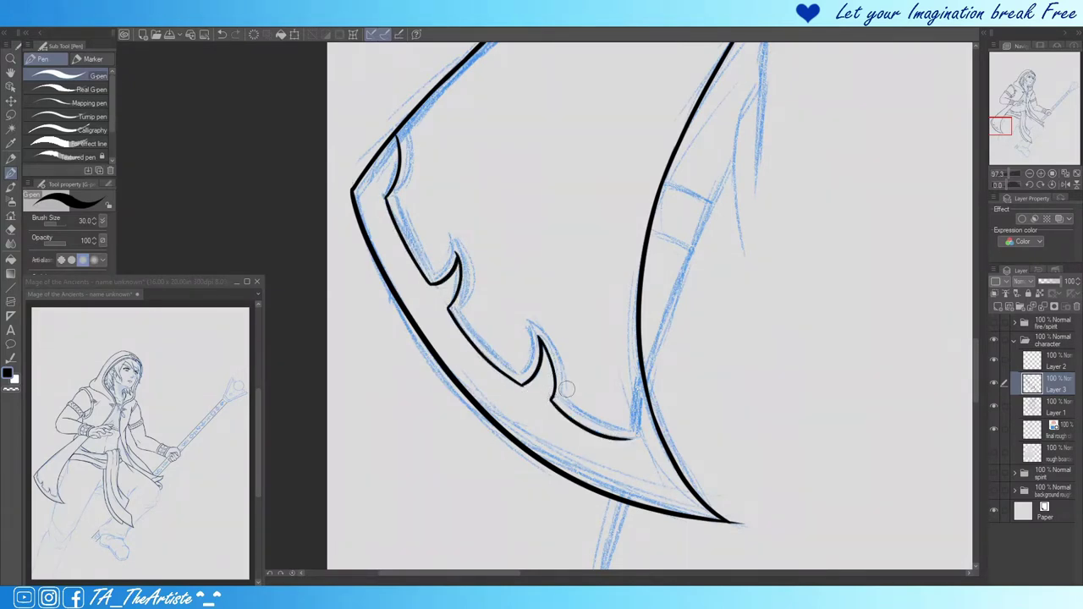
# Step: Try to make the trim's second contour by mesh-transforming and free-transforming a duplicate of Layer 3
pyautogui.hotkey('ctrl', 'shift', 't')
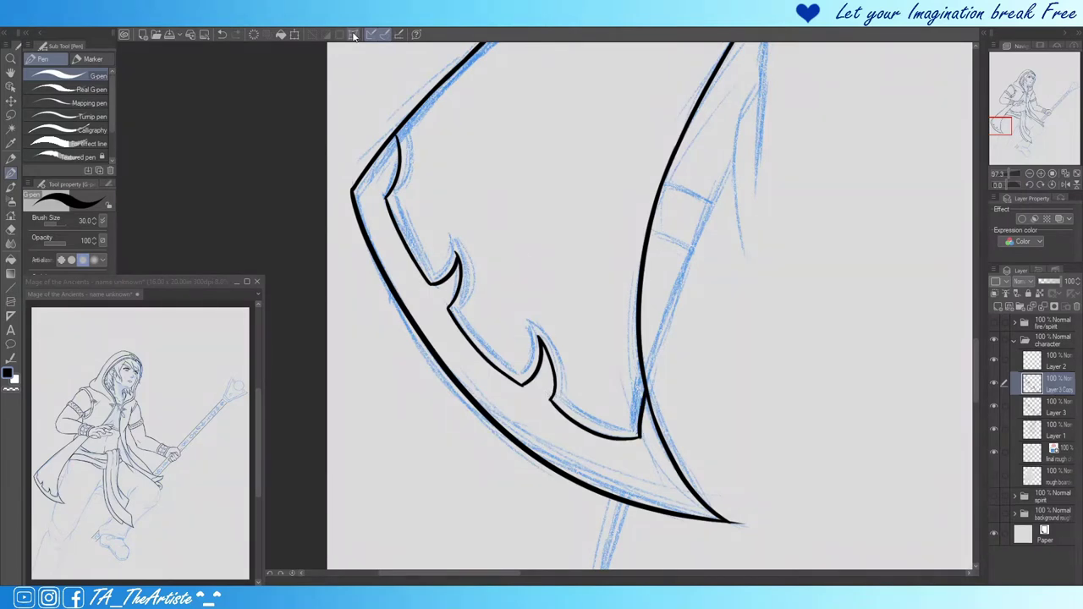
pyautogui.moveTo(559, 338)
pyautogui.mouseDown()
pyautogui.moveTo(581, 437)
pyautogui.moveTo(554, 339)
pyautogui.mouseUp()
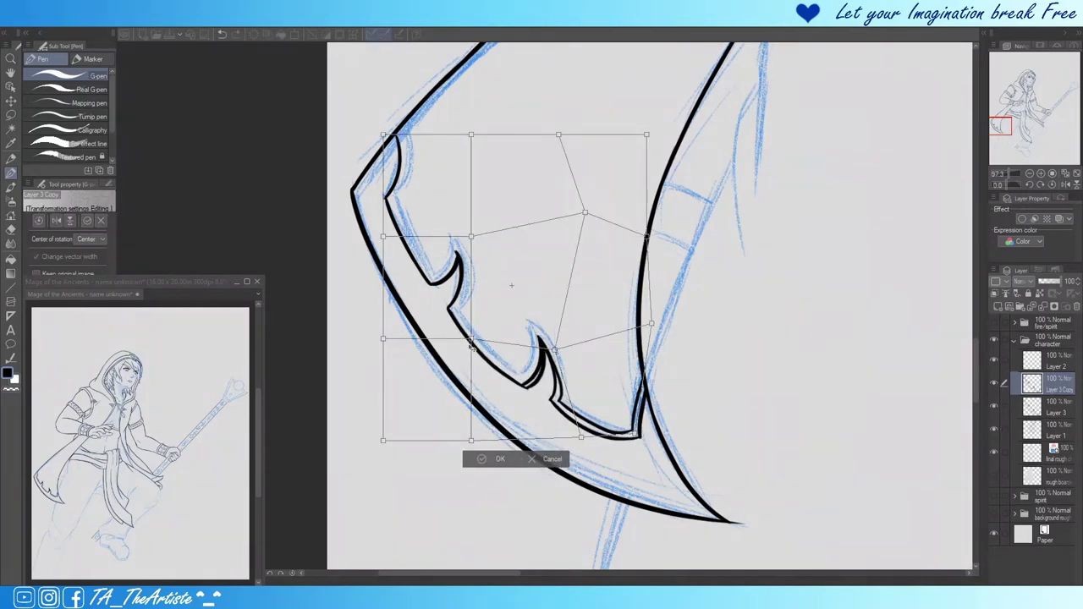
pyautogui.press('Escape')
pyautogui.hotkey('ctrl', 't')
pyautogui.moveTo(657, 281); pyautogui.dragTo(671, 291)
pyautogui.moveTo(529, 288); pyautogui.dragTo(508, 245)
pyautogui.press('Return')
pyautogui.hotkey('ctrl', 'e')
# Step: Ink a second contour parallel to the hooked hem trim, following both hooks to the robe's inner edge, and merge Layer 3 into Layer 1
pyautogui.scroll(3, 552, 485)
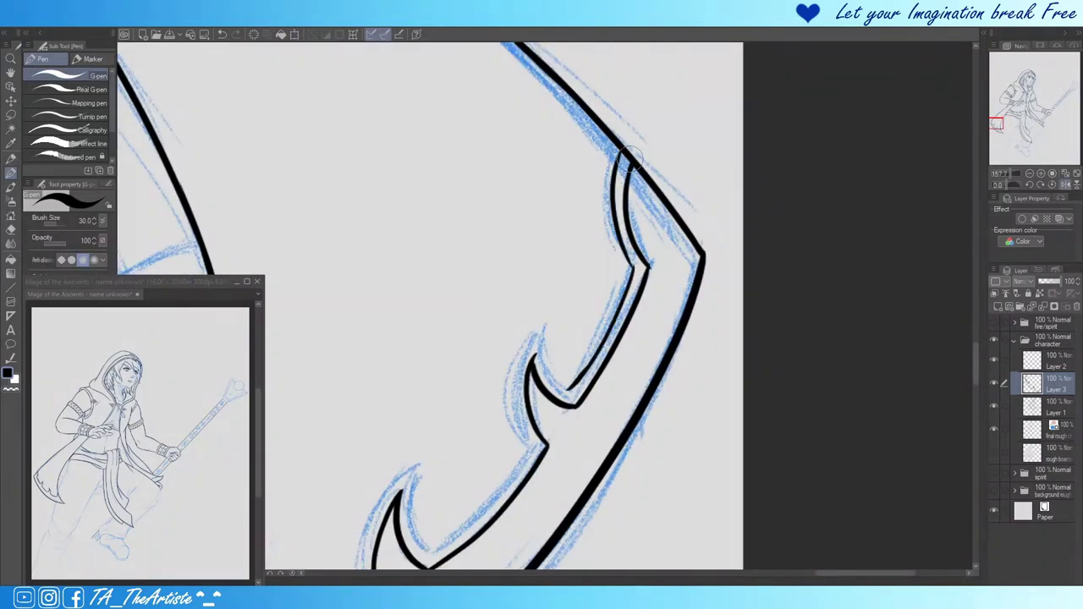
pyautogui.moveTo(544, 357); pyautogui.dragTo(603, 293)
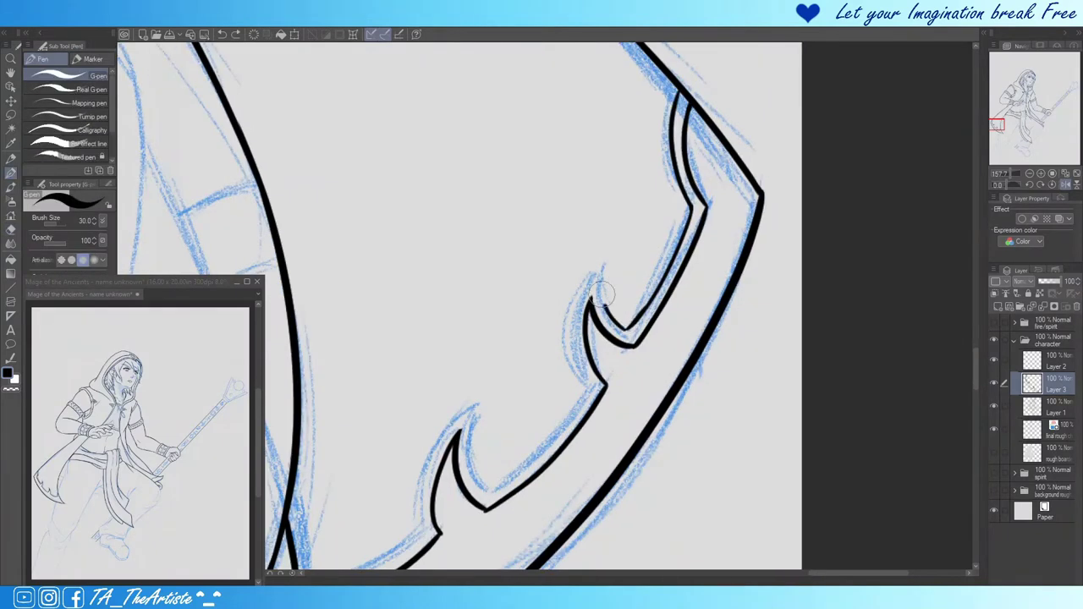
pyautogui.press('h')
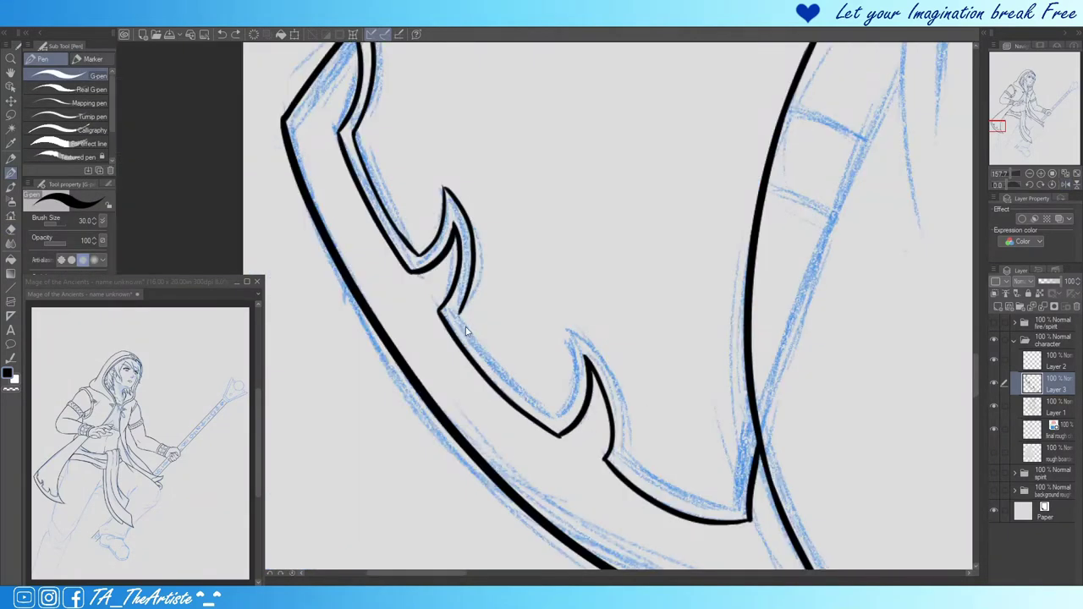
pyautogui.moveTo(616, 380); pyautogui.dragTo(570, 330)
pyautogui.moveTo(569, 407)
pyautogui.mouseDown()
pyautogui.moveTo(660, 451)
pyautogui.moveTo(570, 405)
pyautogui.mouseUp()
pyautogui.hotkey('ctrl', 'z')
pyautogui.scroll(-5, 687, 443)
pyautogui.moveTo(708, 297); pyautogui.dragTo(421, 492)
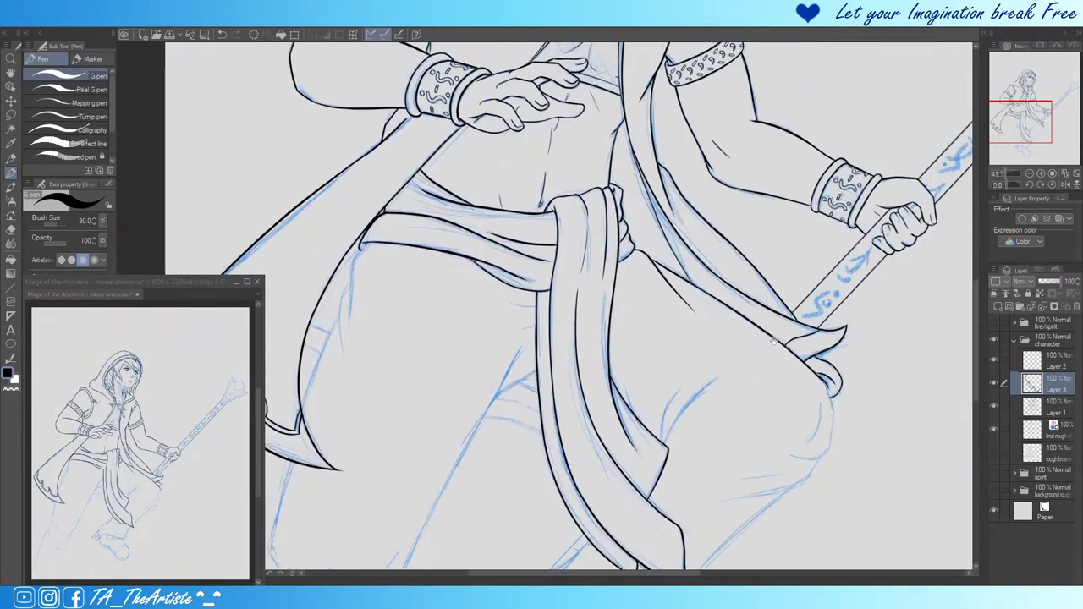
pyautogui.scroll(5, 714, 423)
pyautogui.scroll(2, 372, 74)
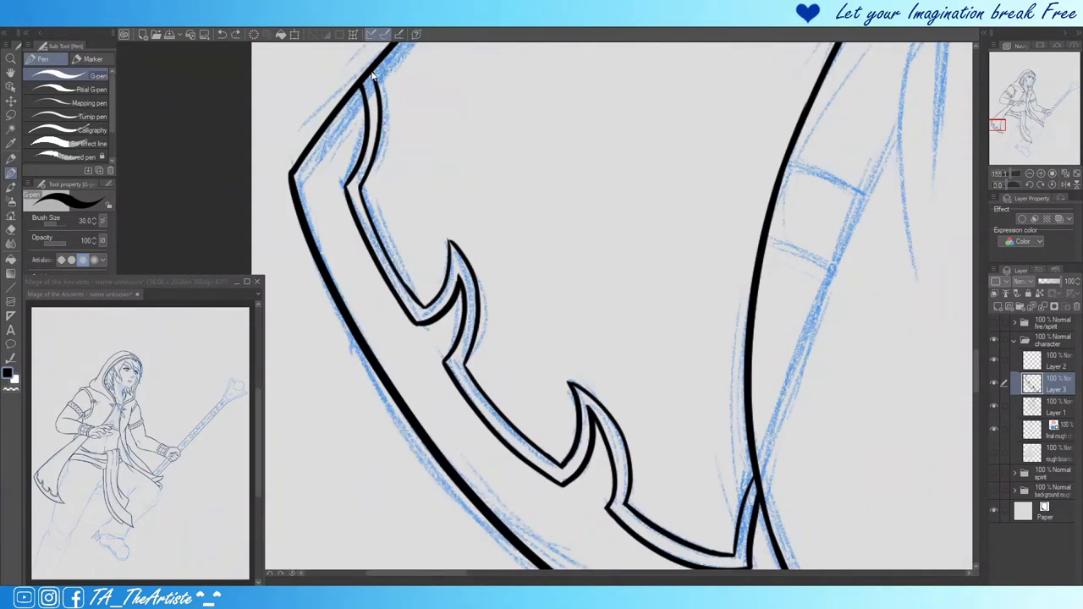
pyautogui.scroll(1, 449, 245)
pyautogui.scroll(-4, 634, 261)
# Step: On Layer 1, ink the hip and outer thigh lines below the sash, with the fold creases and two short crossbars
pyautogui.moveTo(634, 261); pyautogui.dragTo(693, 245)
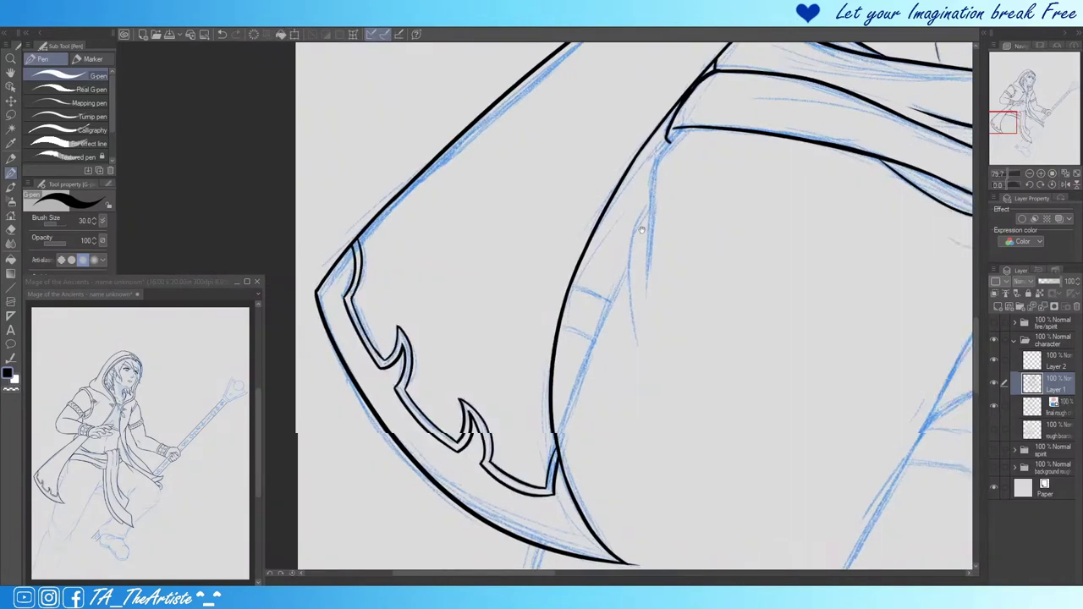
pyautogui.scroll(2, 617, 142)
pyautogui.moveTo(624, 134); pyautogui.dragTo(570, 379)
pyautogui.scroll(1, 571, 379)
pyautogui.moveTo(597, 209); pyautogui.dragTo(541, 340)
pyautogui.moveTo(553, 280); pyautogui.dragTo(518, 301)
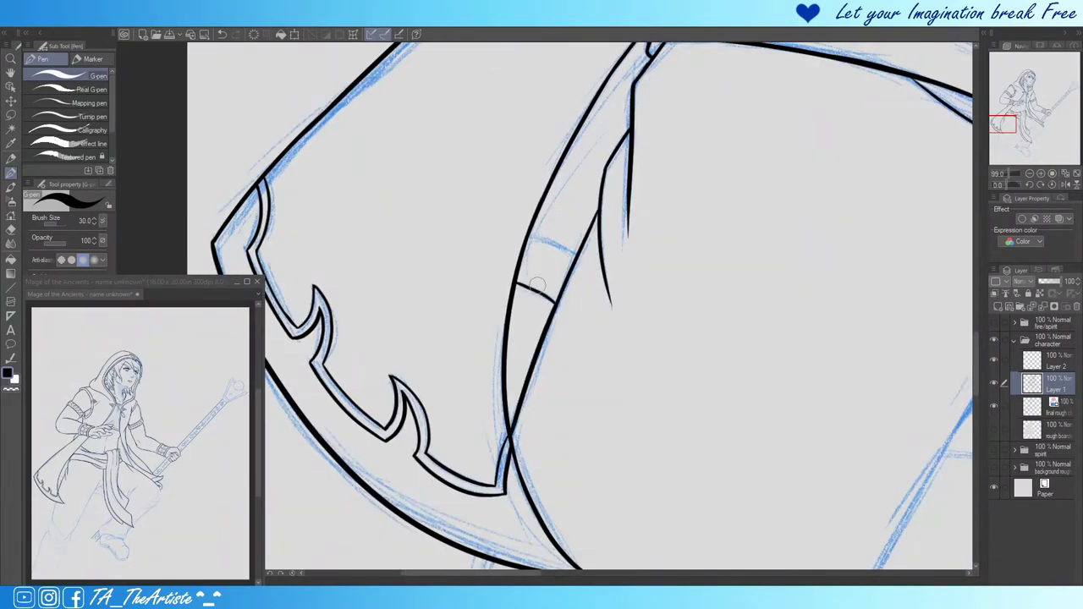
pyautogui.moveTo(538, 227); pyautogui.dragTo(518, 242)
# Step: Ink the extended leg's outer contour below the robe hem, including the knee bend, knee fold and outer calf line
pyautogui.scroll(-1, 575, 246)
pyautogui.scroll(-2, 575, 245)
pyautogui.moveTo(435, 314); pyautogui.dragTo(507, 519)
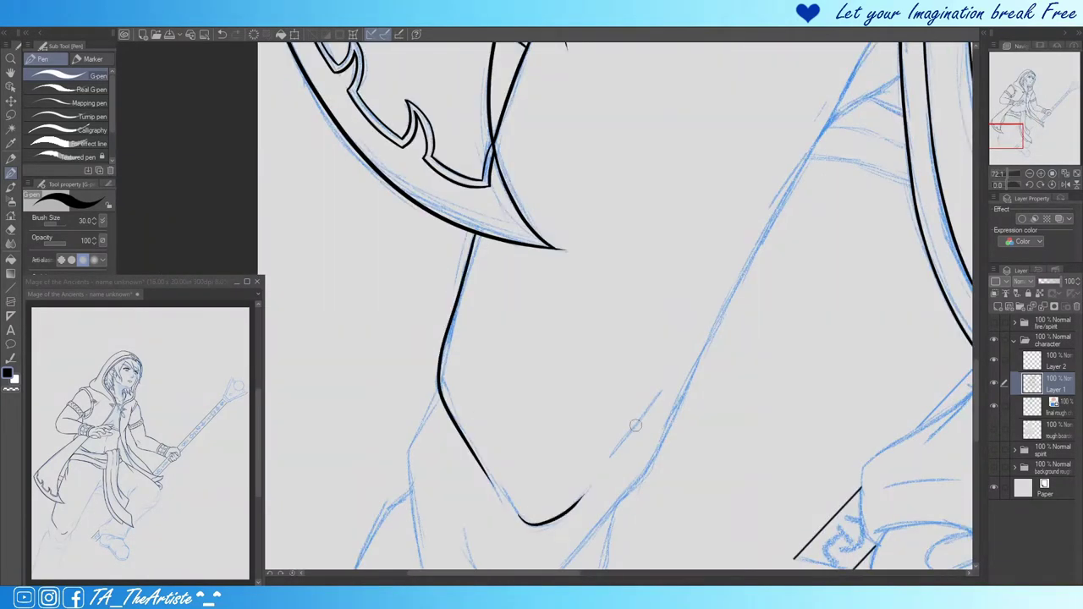
pyautogui.moveTo(483, 288); pyautogui.dragTo(469, 525)
# Step: Ink the extended leg's inner thigh line, the crotch folds beside the sash, and the raised thigh's creases
pyautogui.scroll(1, 473, 334)
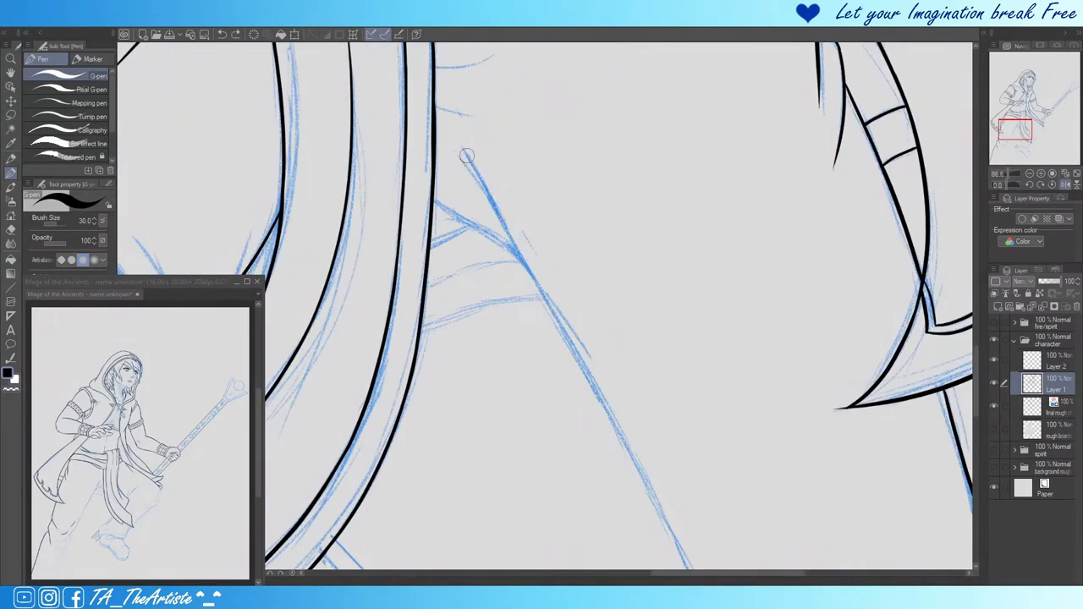
pyautogui.moveTo(462, 149); pyautogui.dragTo(645, 486)
pyautogui.moveTo(520, 254)
pyautogui.mouseDown()
pyautogui.moveTo(482, 239)
pyautogui.moveTo(532, 275)
pyautogui.mouseUp()
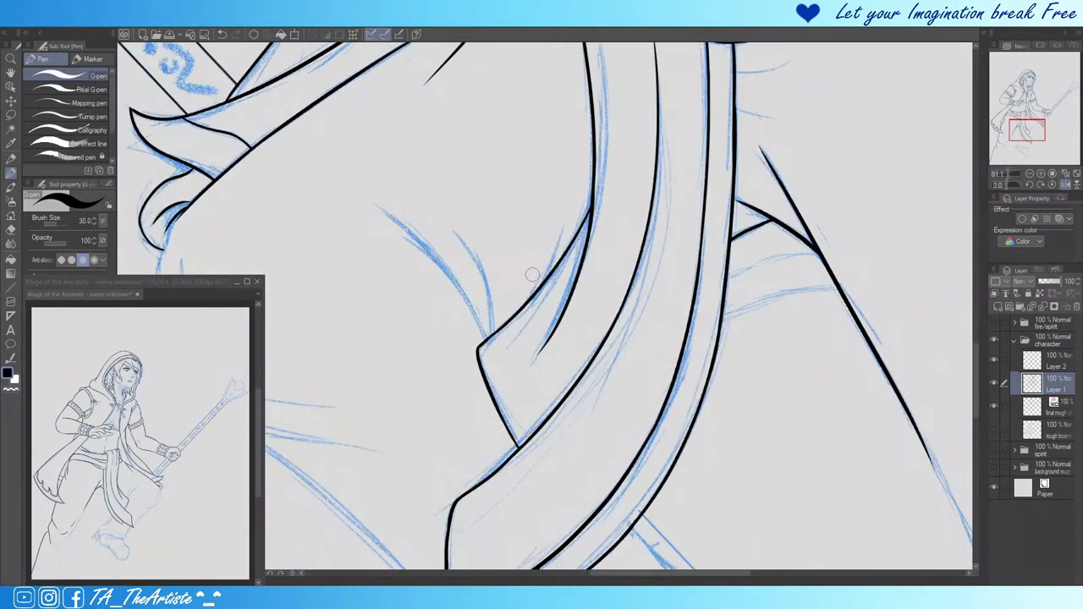
pyautogui.moveTo(693, 208)
pyautogui.mouseDown()
pyautogui.moveTo(609, 287)
pyautogui.moveTo(534, 301)
pyautogui.mouseUp()
pyautogui.moveTo(529, 301); pyautogui.dragTo(641, 334)
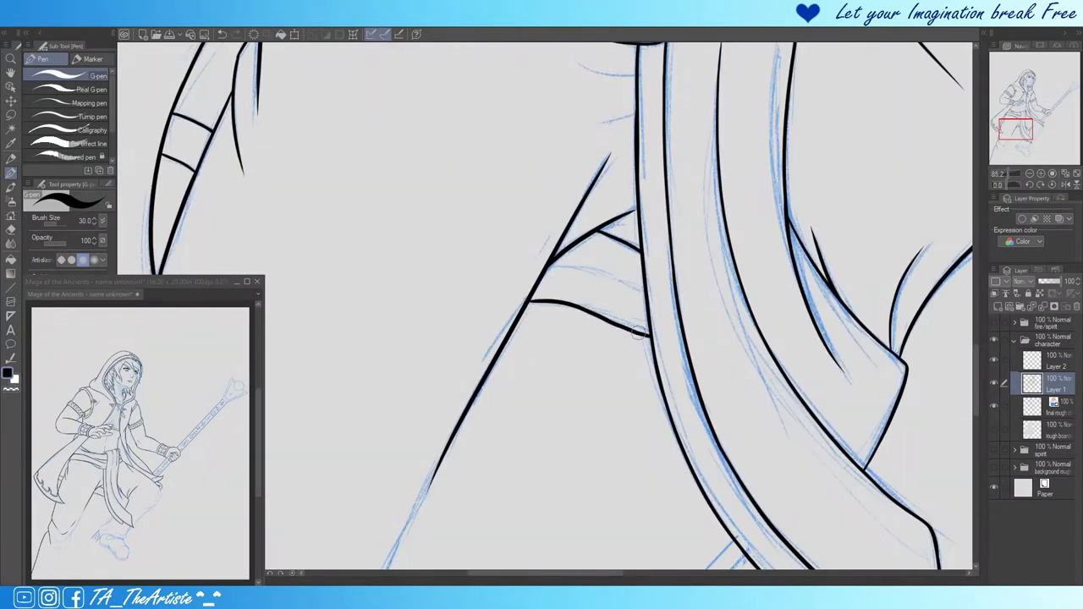
pyautogui.moveTo(620, 279); pyautogui.dragTo(580, 36)
# Step: On Layer 2, draw the staff's straight edge up to the sash and erase the part crossing the trouser leg
pyautogui.click(1053, 360)
pyautogui.moveTo(519, 413); pyautogui.dragTo(692, 230)
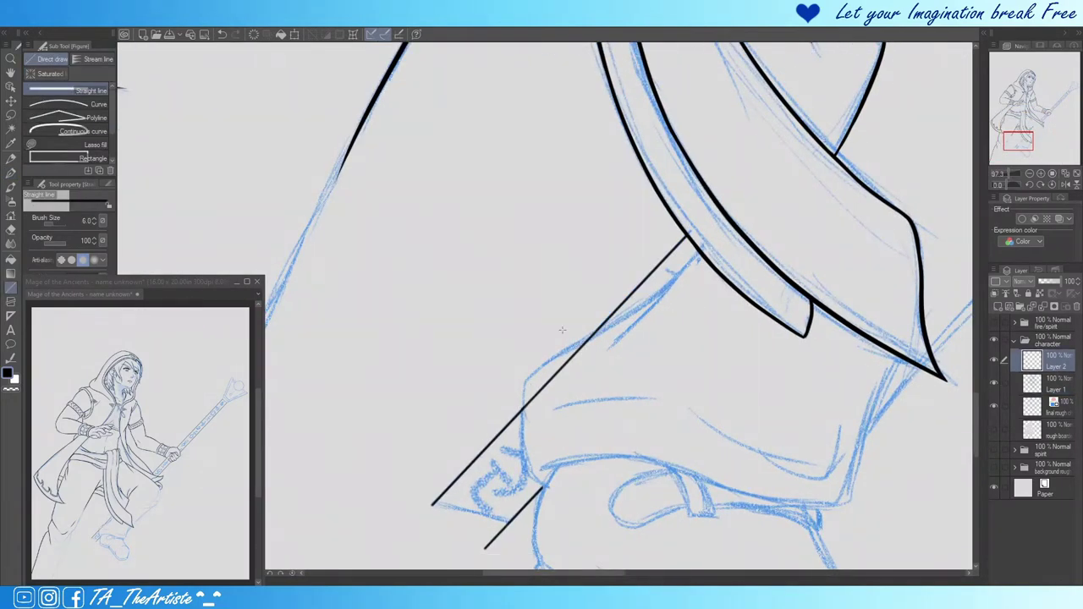
pyautogui.press('e')
pyautogui.moveTo(593, 337); pyautogui.dragTo(518, 416)
# Step: On Layer 1, ink the raised knee's contour, its fold creases and the lower leg line down past the sash tip
pyautogui.click(1054, 383)
pyautogui.press('p')
pyautogui.scroll(-3, 592, 305)
pyautogui.scroll(4, 550, 271)
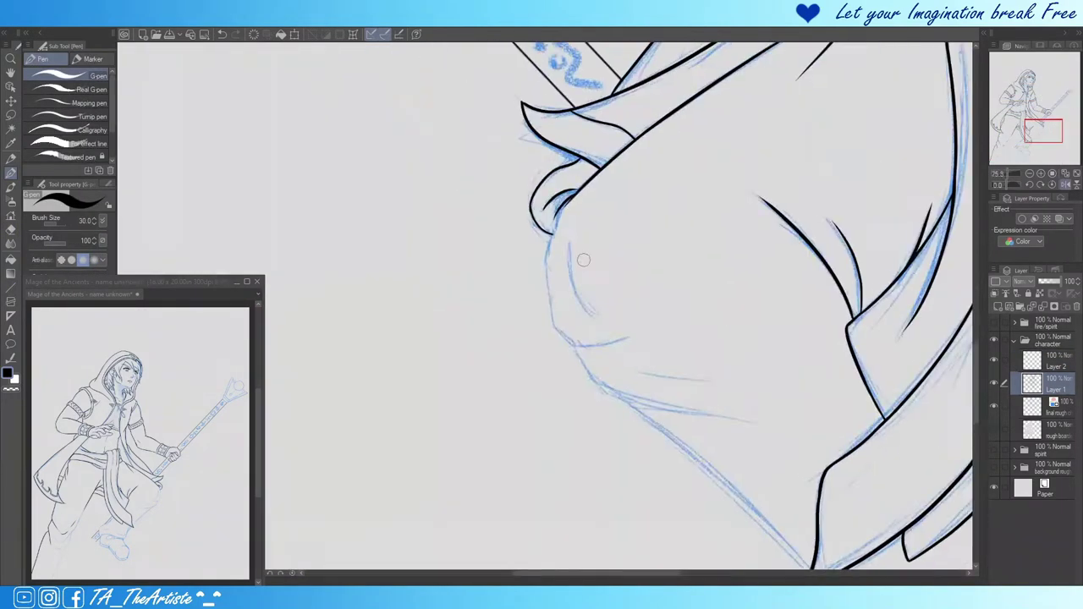
pyautogui.moveTo(597, 151)
pyautogui.mouseDown()
pyautogui.moveTo(542, 264)
pyautogui.moveTo(609, 211)
pyautogui.mouseUp()
pyautogui.scroll(-3, 541, 264)
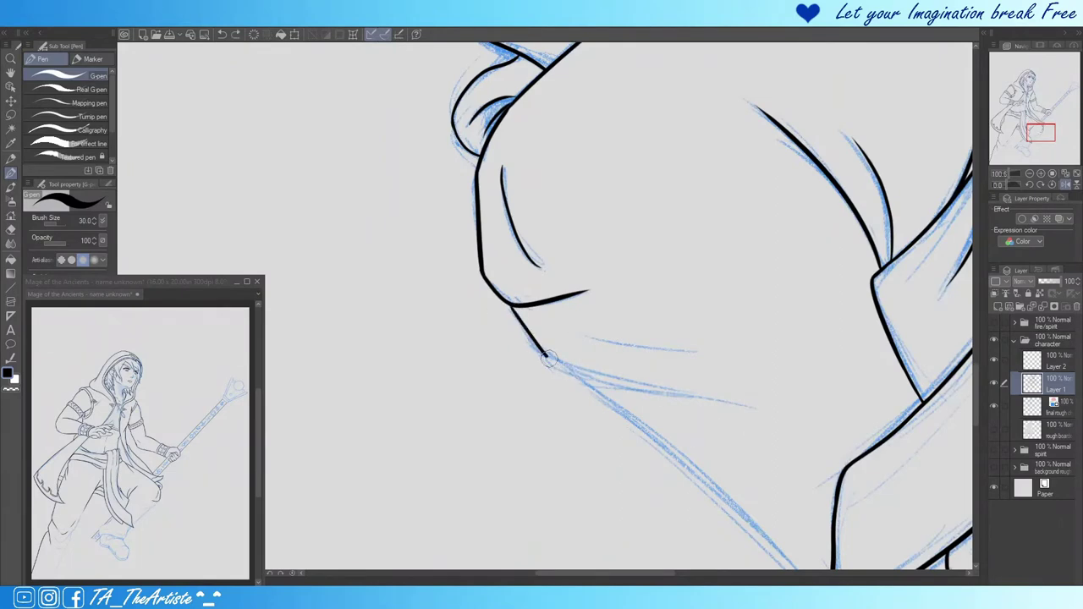
pyautogui.moveTo(677, 271); pyautogui.dragTo(773, 121)
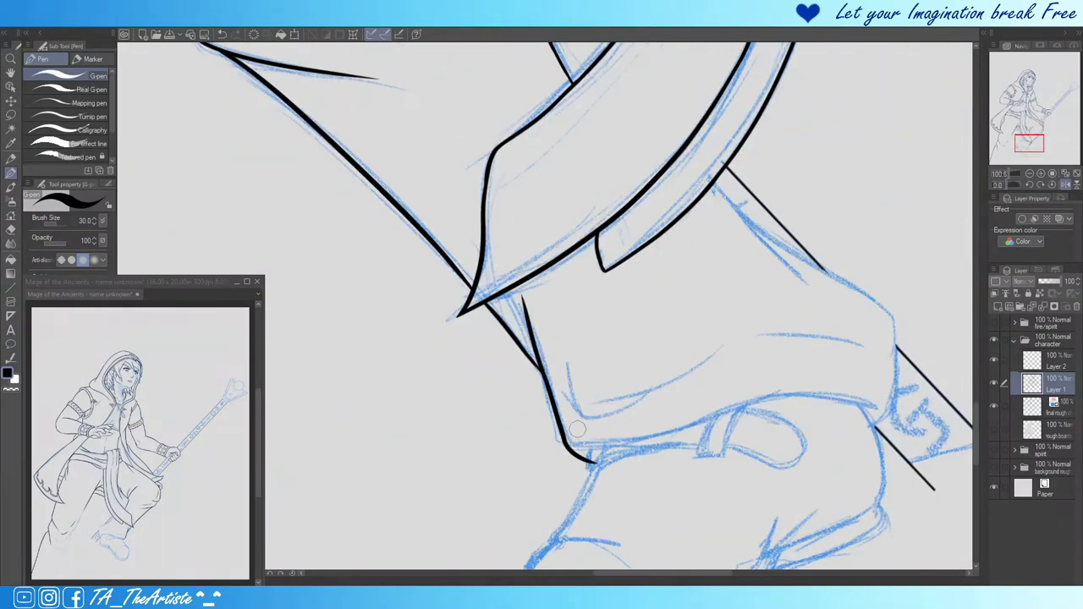
# Step: Ink the raised leg's trouser cuff, including its curved hem, outer sides and inner fold creases
pyautogui.moveTo(549, 411); pyautogui.dragTo(813, 360)
pyautogui.moveTo(542, 373); pyautogui.dragTo(686, 315)
pyautogui.moveTo(728, 299); pyautogui.dragTo(833, 308)
pyautogui.press('h')
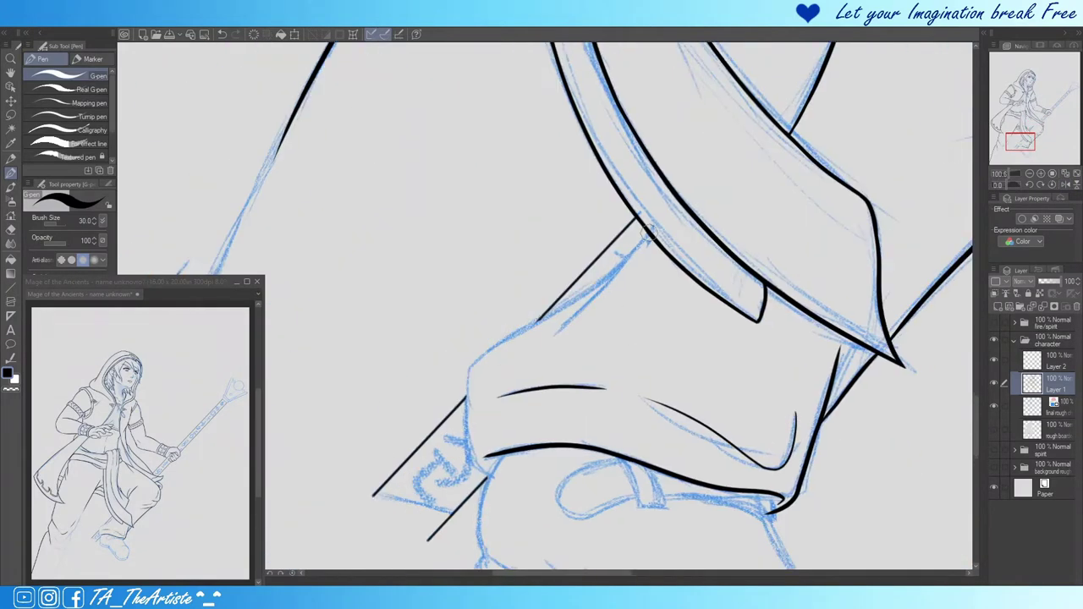
pyautogui.moveTo(497, 333)
pyautogui.mouseDown()
pyautogui.moveTo(465, 461)
pyautogui.moveTo(474, 576)
pyautogui.mouseUp()
# Step: Ink the extended leg's inner knee contour, lower folds and calf line out to the canvas edge
pyautogui.scroll(-3, 474, 338)
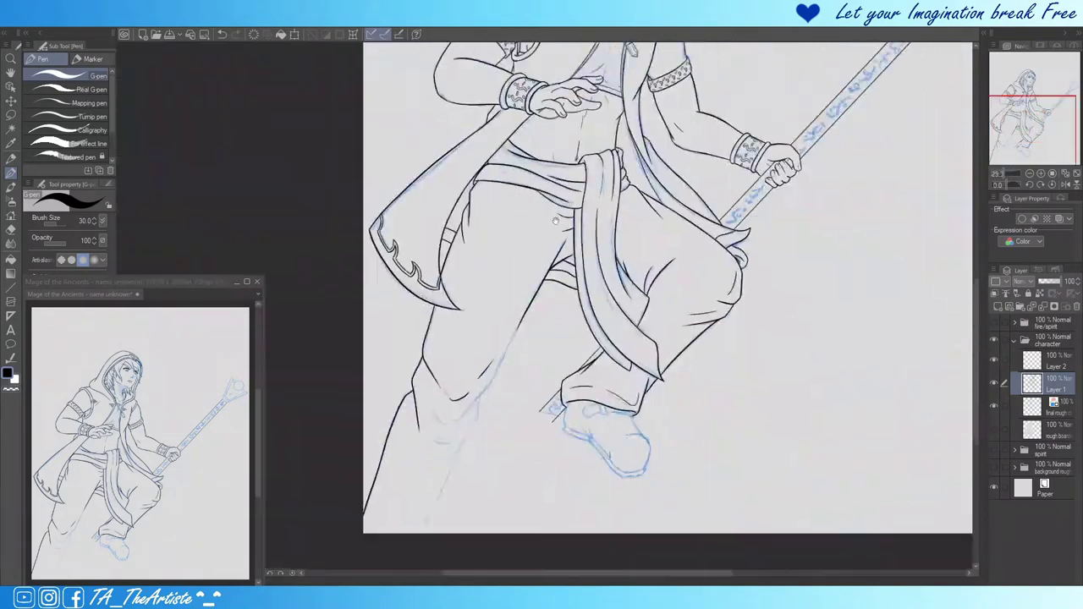
pyautogui.scroll(2, 451, 169)
pyautogui.scroll(2, 451, 169)
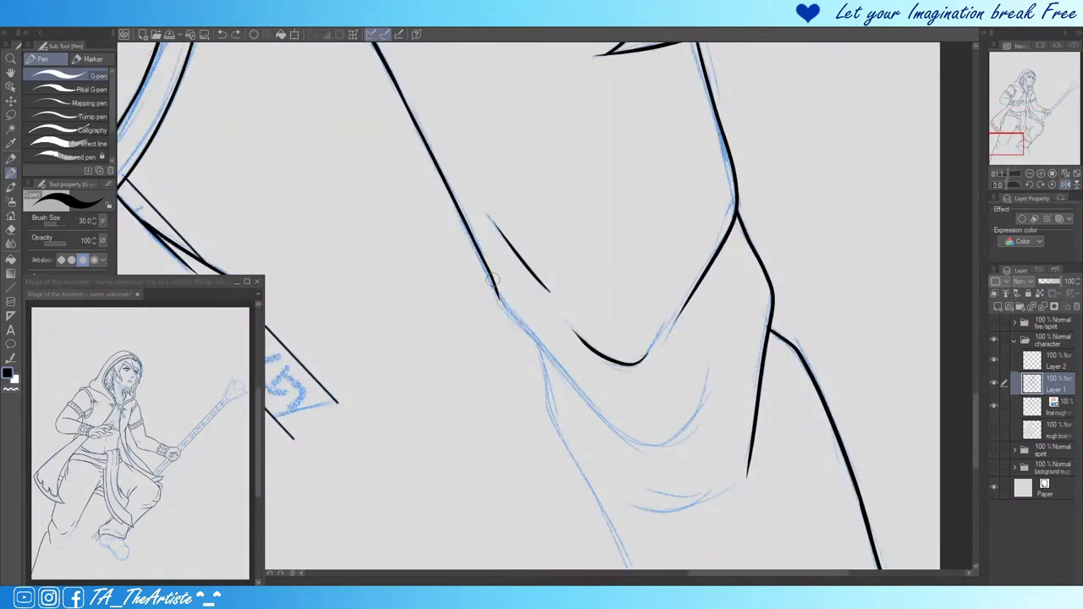
pyautogui.moveTo(496, 293)
pyautogui.mouseDown()
pyautogui.moveTo(709, 363)
pyautogui.moveTo(772, 142)
pyautogui.mouseUp()
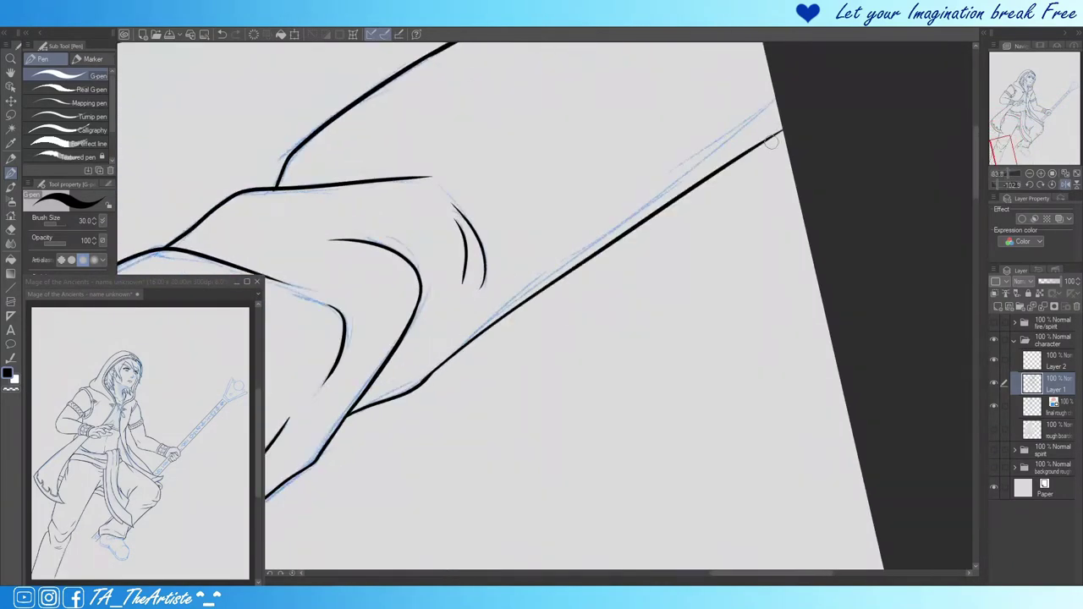
pyautogui.hotkey('ctrl', '0')
# Step: Ink the raised foot's shoe, including its top edge, strap, heel, sole, creases and toe cap
pyautogui.scroll(3, 742, 237)
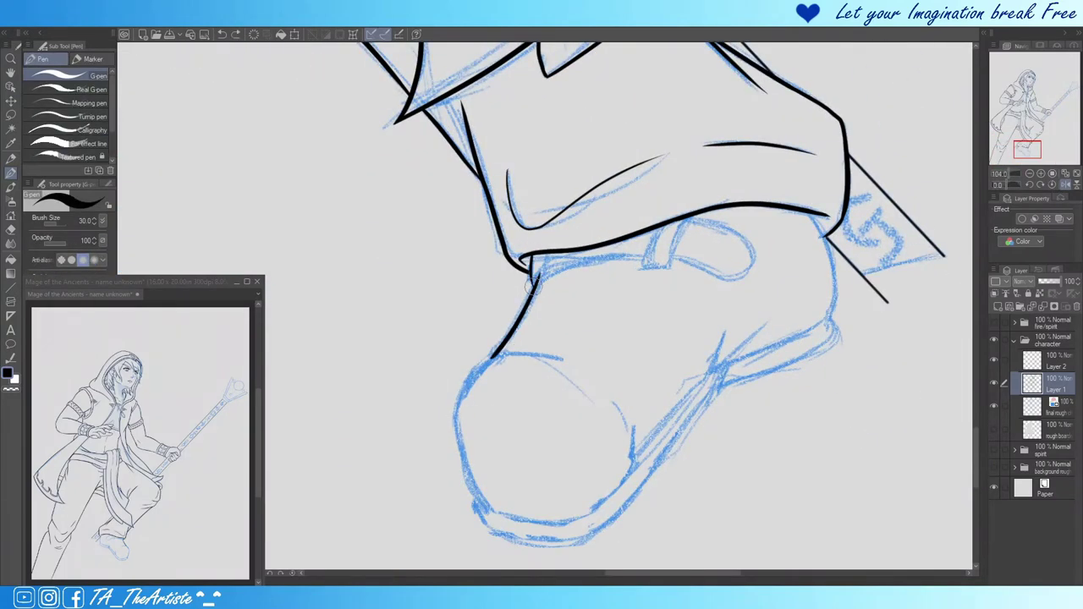
pyautogui.moveTo(544, 269); pyautogui.dragTo(667, 266)
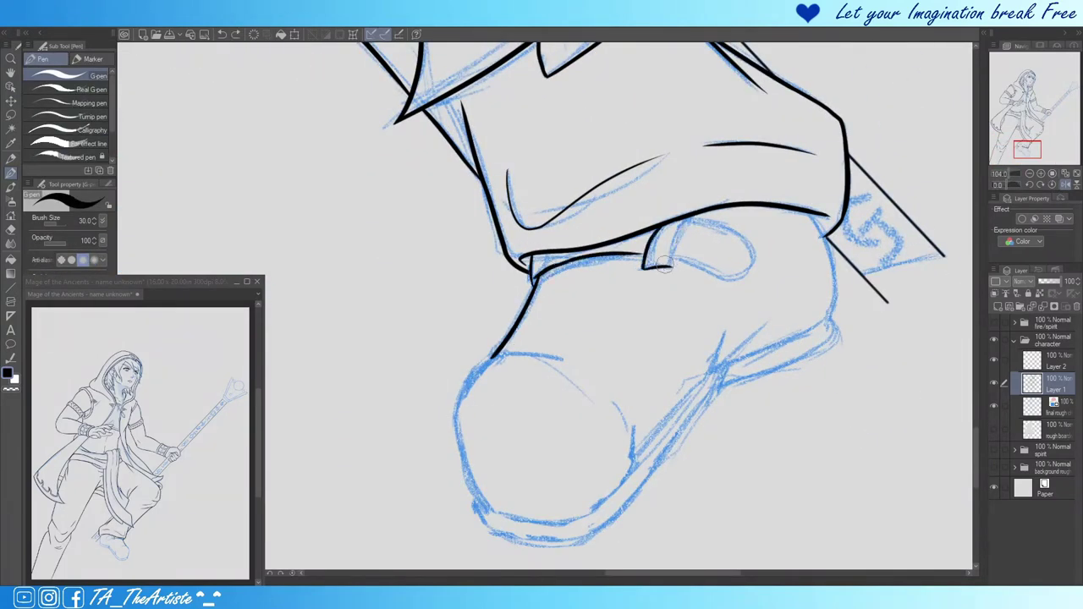
pyautogui.press('h')
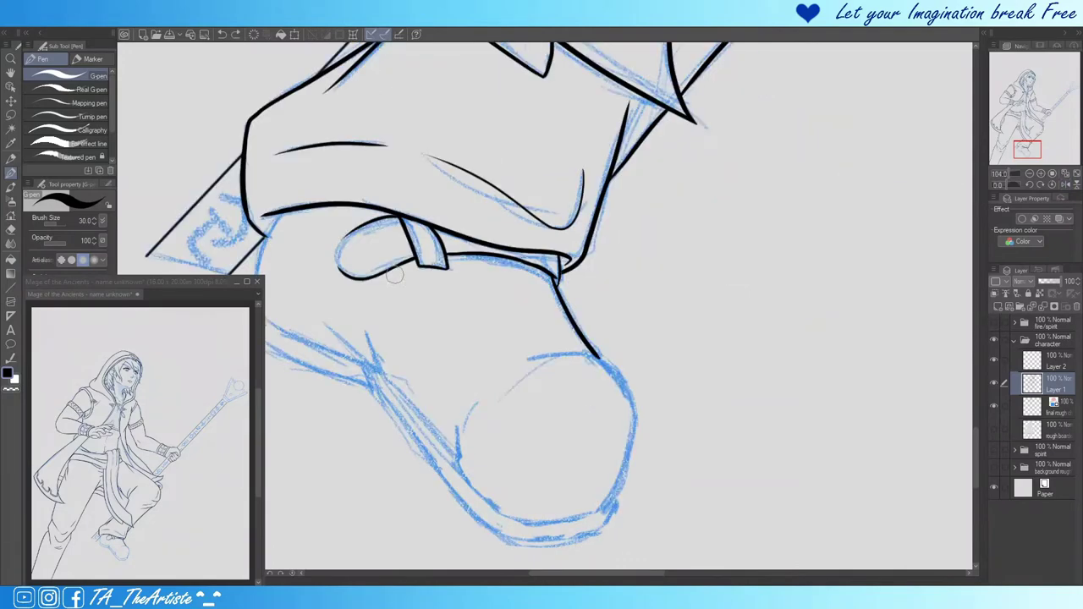
pyautogui.scroll(-3, 522, 214)
pyautogui.scroll(3, 523, 215)
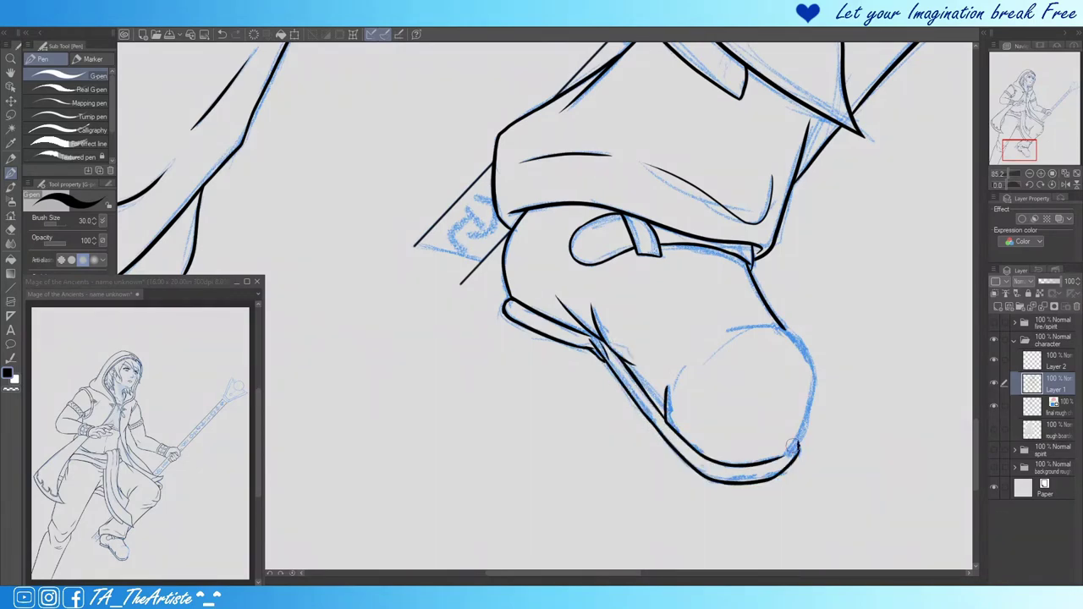
pyautogui.scroll(-3, 592, 338)
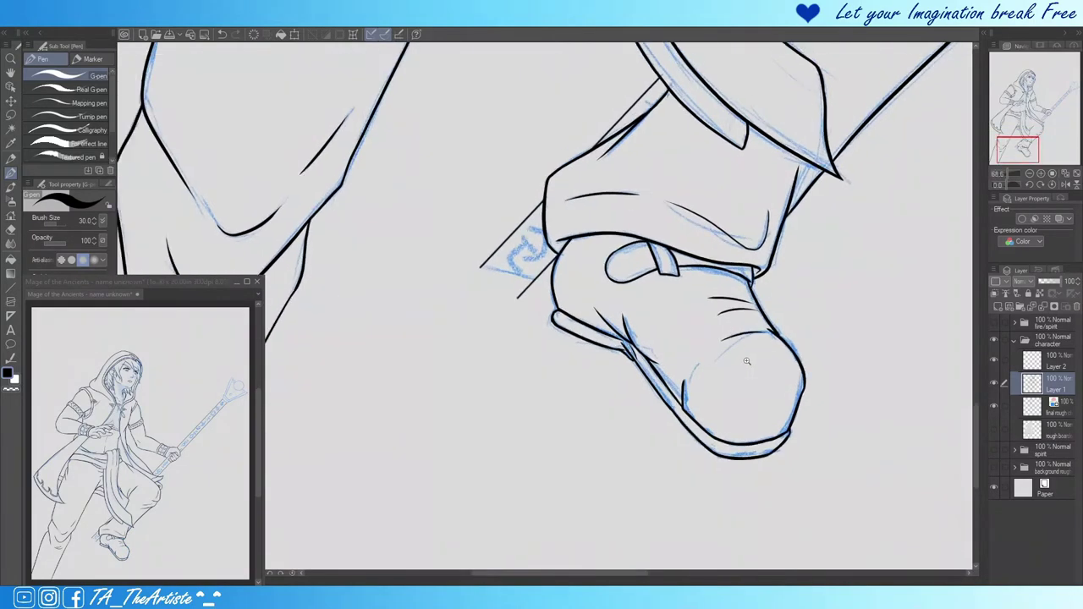
# Step: On Layer 2, place a symmetrical ruler along the staff's central axis
pyautogui.scroll(3, 593, 254)
pyautogui.click(84, 158)
pyautogui.click(1049, 360)
pyautogui.moveTo(594, 364); pyautogui.dragTo(590, 90)
pyautogui.press('p')
# Step: Ink the staff head's two-tier collar and its pair of flared prongs symmetrically about the ruler
pyautogui.scroll(1, 612, 240)
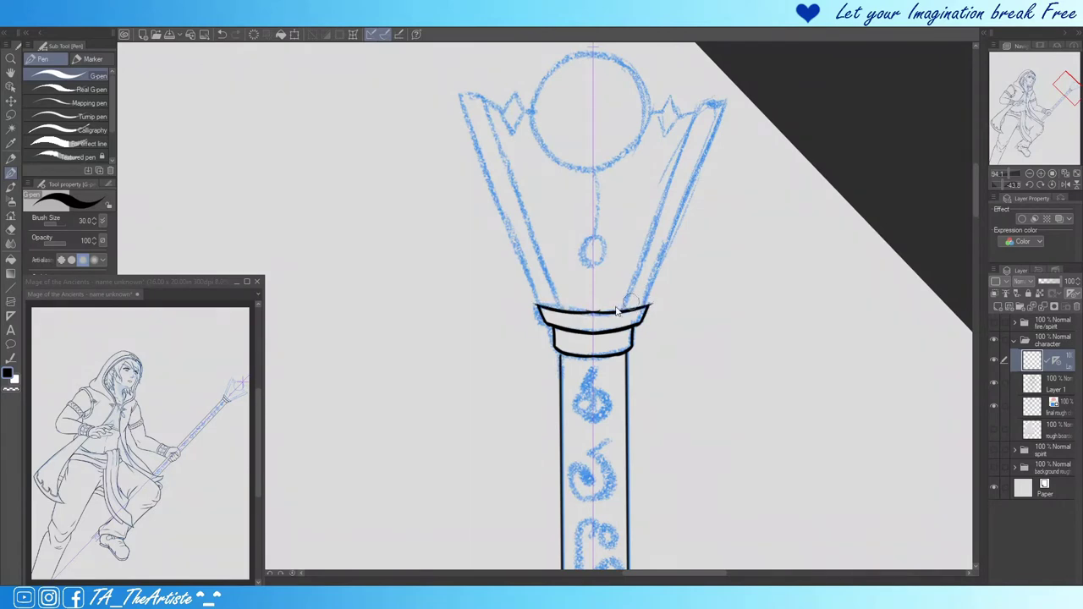
pyautogui.moveTo(643, 311); pyautogui.dragTo(592, 254)
pyautogui.moveTo(529, 332); pyautogui.dragTo(705, 200)
pyautogui.hotkey('ctrl', 'z')
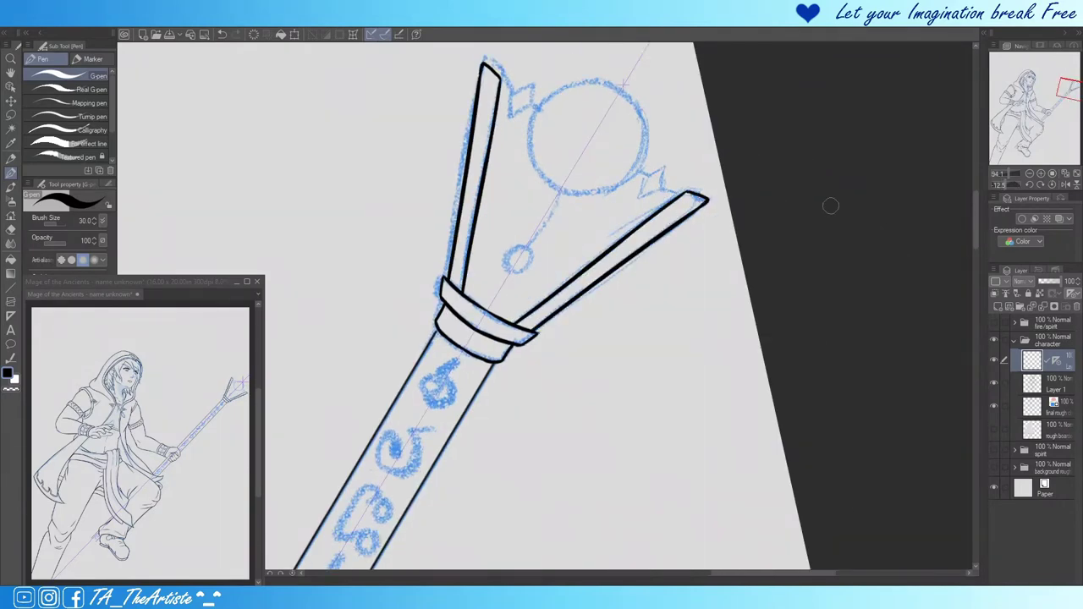
# Step: Ink the thin curved cord between the two prongs, and a symmetrical four-pointed diamond on its right side on a new layer
pyautogui.moveTo(830, 206); pyautogui.dragTo(718, 149)
pyautogui.moveTo(408, 194); pyautogui.dragTo(641, 184)
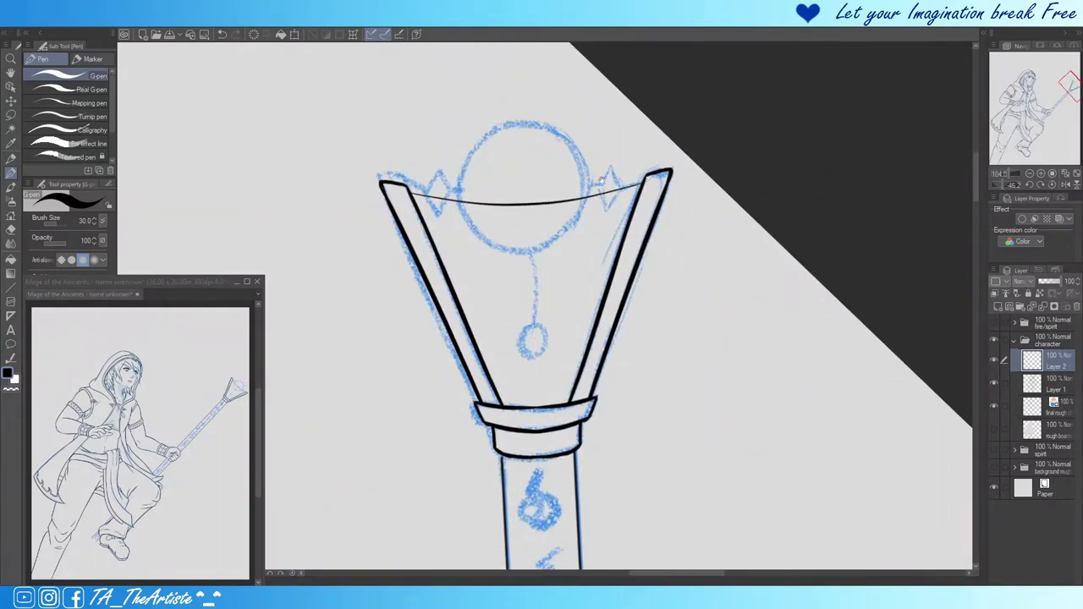
pyautogui.scroll(1, 601, 179)
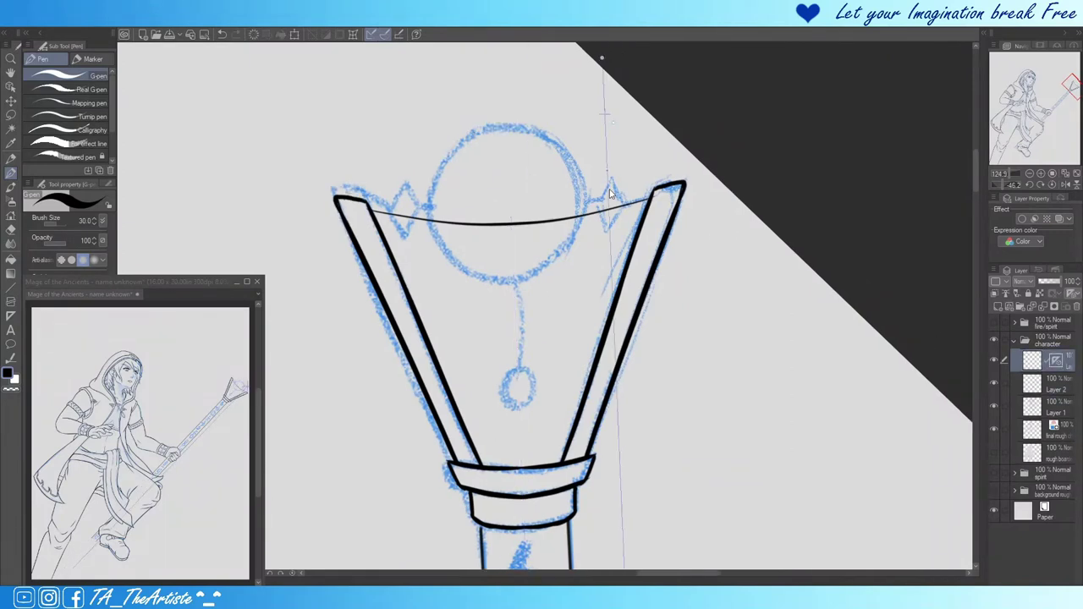
pyautogui.moveTo(609, 174); pyautogui.dragTo(611, 208)
pyautogui.scroll(2, 610, 195)
pyautogui.scroll(-1, 666, 306)
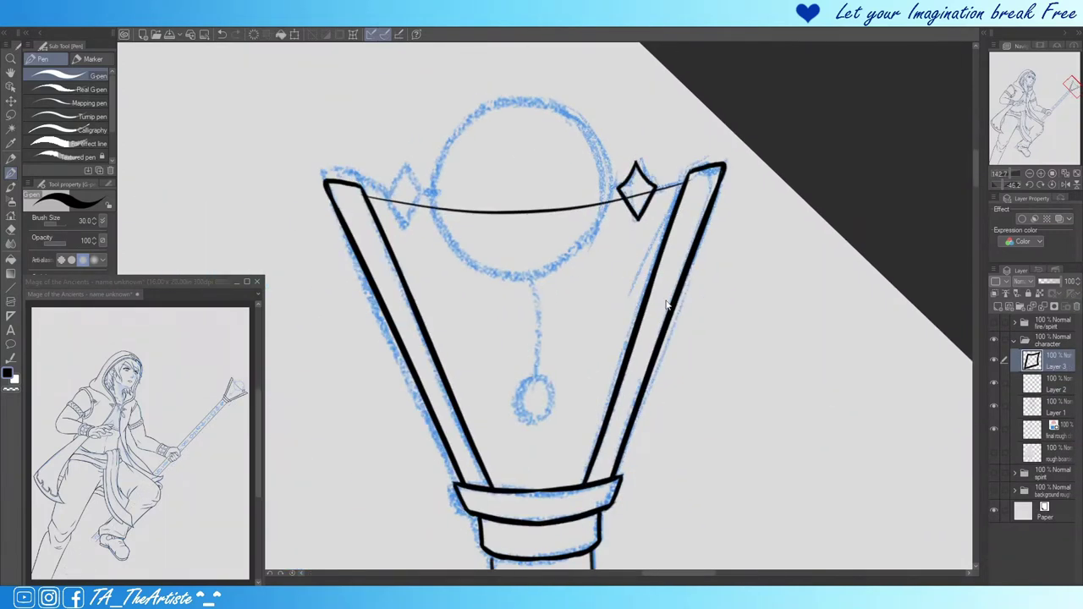
# Step: Duplicate the diamond onto the cord's left side, merge the copy down, and erase the cord inside both diamonds
pyautogui.hotkey('ctrl', 'c')
pyautogui.hotkey('ctrl', 'v')
pyautogui.hotkey('ctrl', 't')
pyautogui.moveTo(636, 190); pyautogui.dragTo(426, 188)
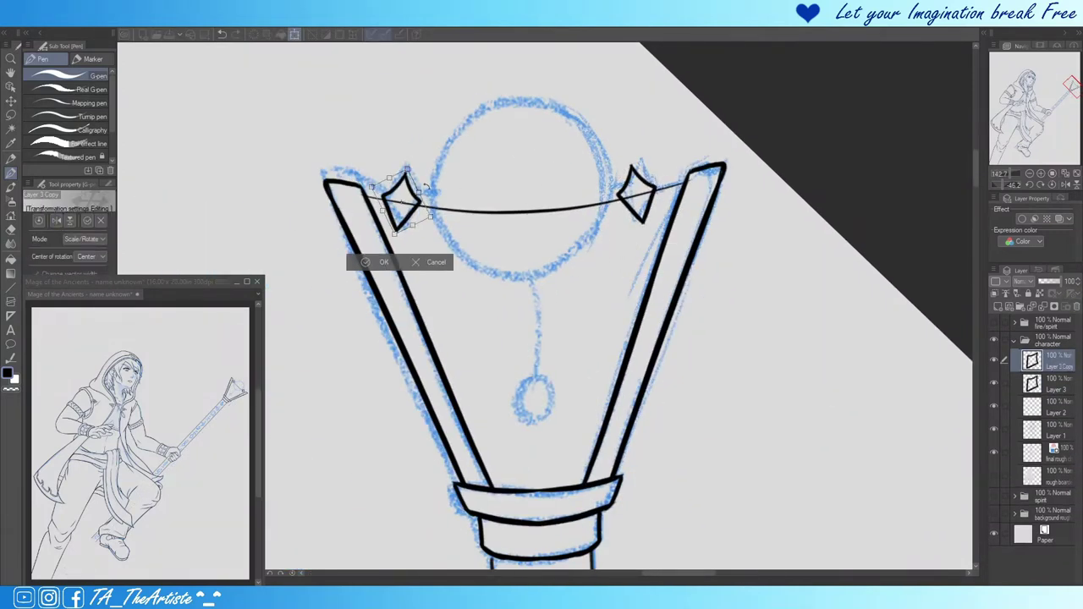
pyautogui.press('Return')
pyautogui.press('e')
pyautogui.hotkey('ctrl', 'e')
pyautogui.hotkey('alt', '[')
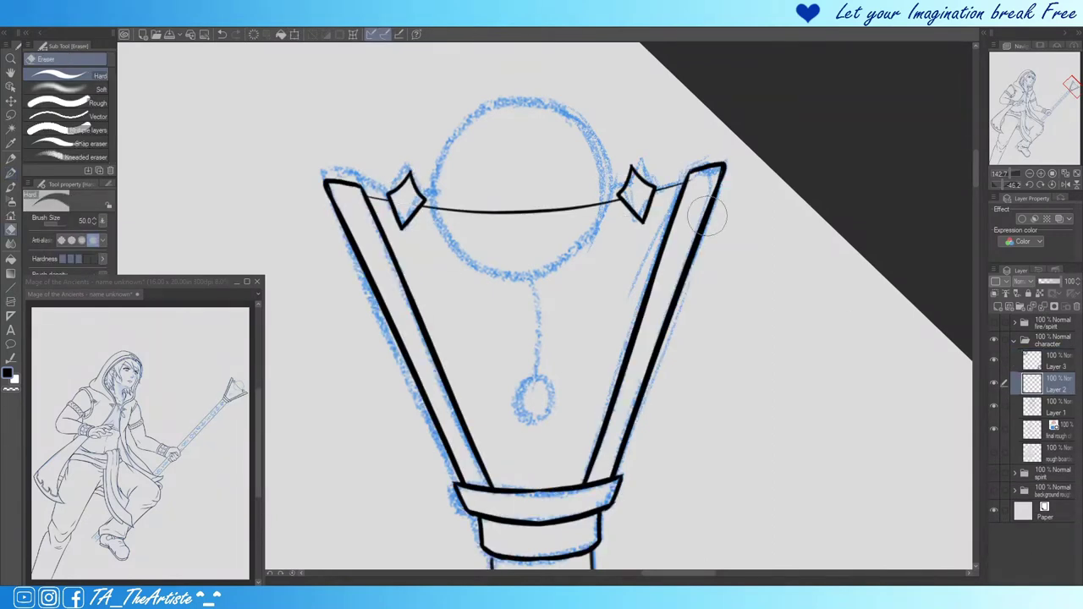
pyautogui.hotkey('alt', ']')
# Step: Ink the large orb between the diamonds as a thin circular outline, using a round G-pen dab at size 203.5
pyautogui.press('p')
pyautogui.moveTo(477, 136)
pyautogui.mouseDown()
pyautogui.moveTo(551, 169)
pyautogui.moveTo(508, 178)
pyautogui.moveTo(600, 234)
pyautogui.mouseUp()
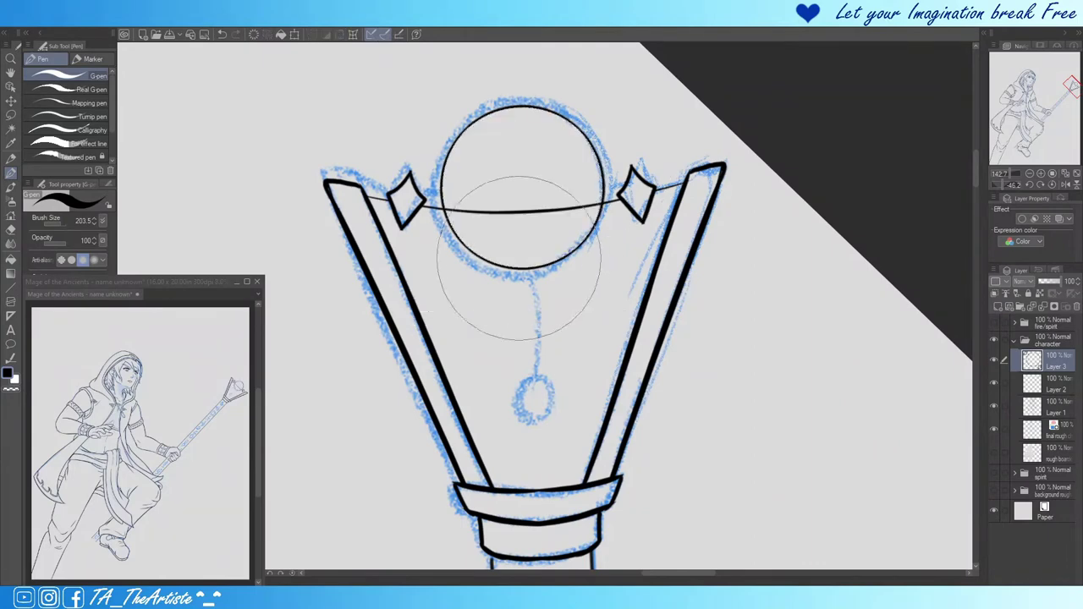
pyautogui.click(518, 258)
pyautogui.scroll(2, 491, 322)
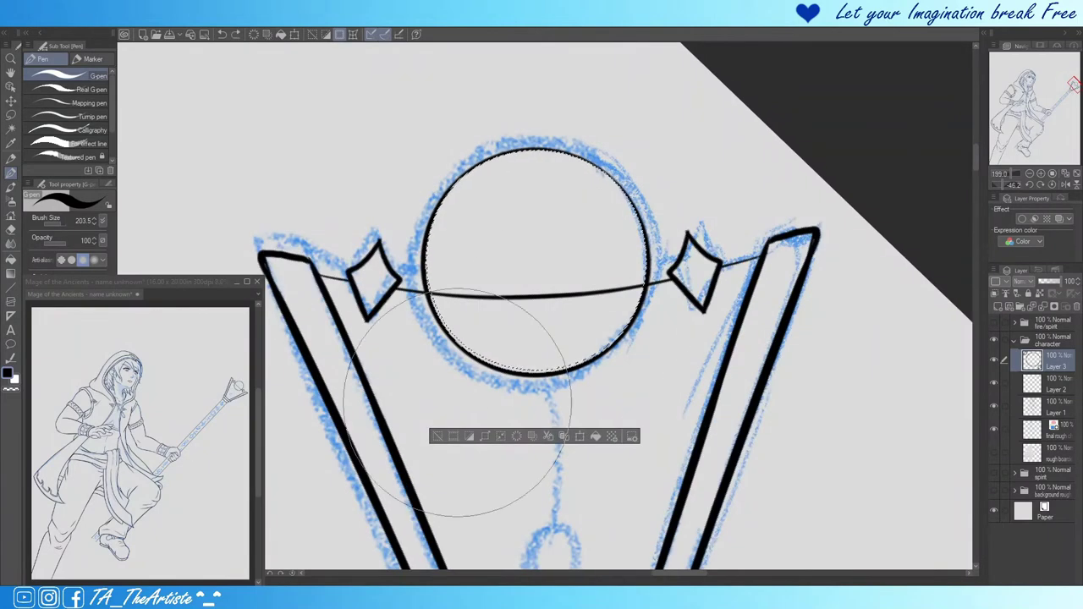
pyautogui.scroll(-2, 457, 405)
pyautogui.hotkey('ctrl', 'd')
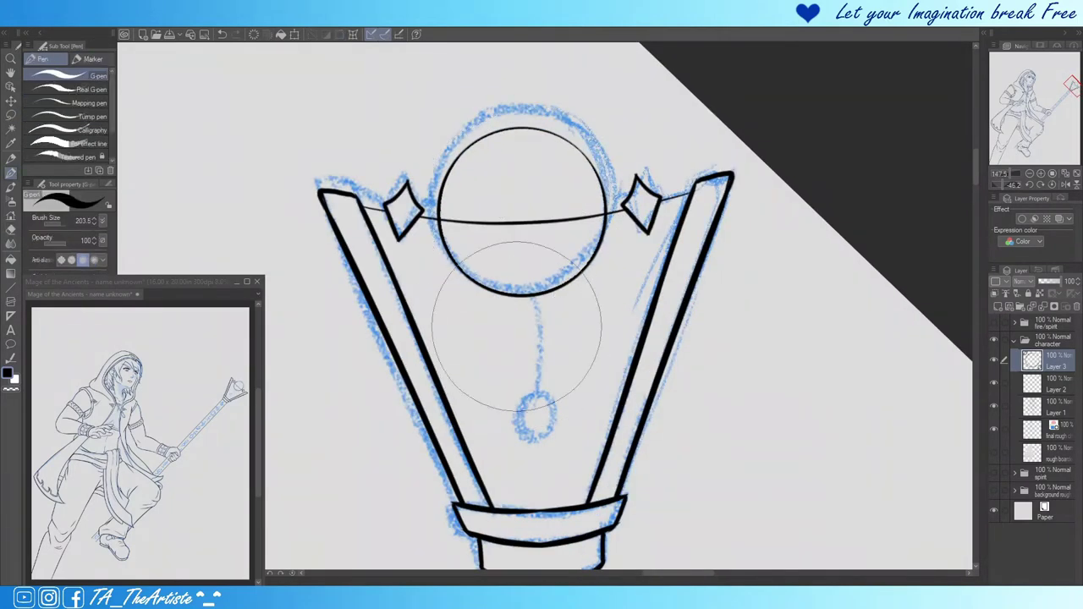
# Step: Ink the curved string hanging from the orb, ending in a small ring made with the G-pen at size 57.2
pyautogui.moveTo(536, 212); pyautogui.dragTo(542, 314)
pyautogui.hotkey('ctrl', 'z')
pyautogui.click(541, 356)
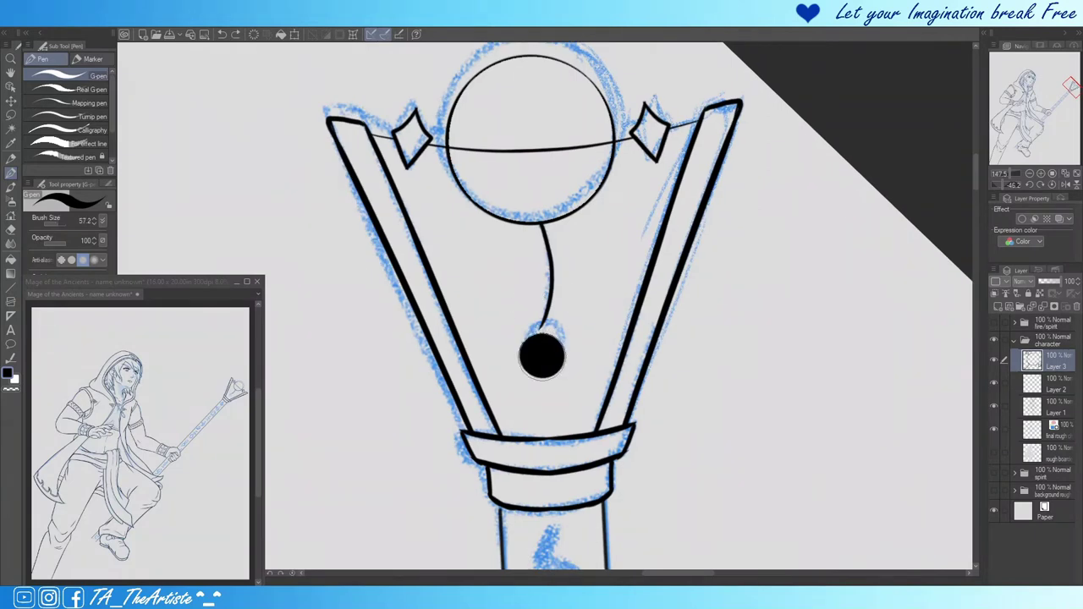
pyautogui.press('m')
pyautogui.hotkey('ctrl', 'z')
pyautogui.press('e')
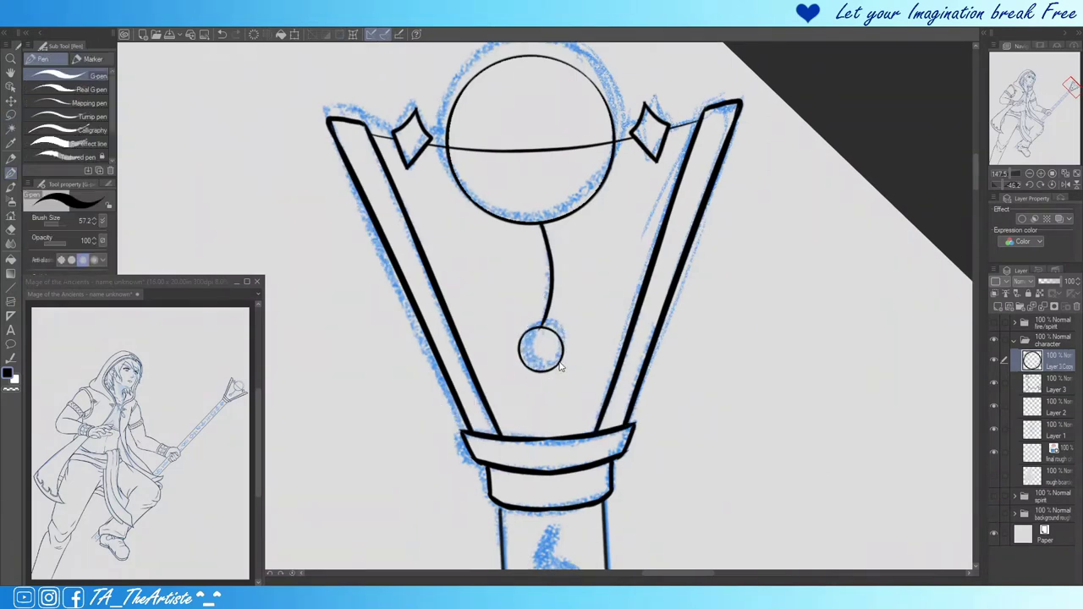
# Step: Remove the cord line crossing the orb and merge the staff ornament layers down into Layer 2
pyautogui.hotkey('alt', '[')
pyautogui.press('^')
pyautogui.press('^')
pyautogui.press('^')
pyautogui.hotkey('ctrl', '-')
pyautogui.hotkey('ctrl', '-')
pyautogui.press('p')
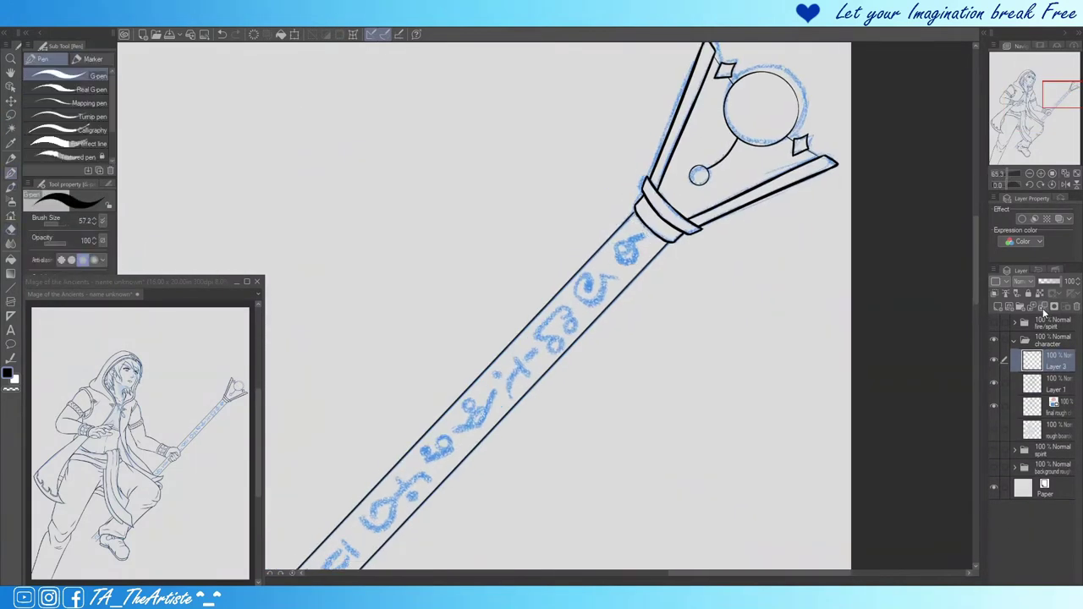
# Step: Ink the bold runes on the upper staff shaft below the collar with the G-pen at size 57.2
pyautogui.hotkey('ctrl', '+')
pyautogui.hotkey('ctrl', '+')
pyautogui.hotkey('ctrl', '+')
pyautogui.moveTo(653, 230)
pyautogui.mouseDown()
pyautogui.moveTo(622, 280)
pyautogui.moveTo(668, 228)
pyautogui.mouseUp()
pyautogui.hotkey('ctrl', 'z')
pyautogui.hotkey('ctrl', '-')
pyautogui.moveTo(595, 334); pyautogui.dragTo(524, 398)
pyautogui.hotkey('ctrl', '+')
pyautogui.moveTo(626, 254); pyautogui.dragTo(550, 288)
pyautogui.moveTo(617, 287); pyautogui.dragTo(621, 302)
# Step: Ink the remaining bold runes along the staff shaft down towards the gripping hand
pyautogui.hotkey('ctrl', '-')
pyautogui.moveTo(593, 254)
pyautogui.mouseDown()
pyautogui.moveTo(559, 305)
pyautogui.moveTo(493, 325)
pyautogui.mouseUp()
pyautogui.moveTo(542, 356); pyautogui.dragTo(482, 391)
pyautogui.hotkey('ctrl', '+')
pyautogui.moveTo(552, 301)
pyautogui.mouseDown()
pyautogui.moveTo(486, 330)
pyautogui.moveTo(460, 387)
pyautogui.mouseUp()
pyautogui.hotkey('ctrl', '-')
pyautogui.hotkey('ctrl', '+')
pyautogui.moveTo(546, 245)
pyautogui.mouseDown()
pyautogui.moveTo(573, 271)
pyautogui.moveTo(474, 334)
pyautogui.mouseUp()
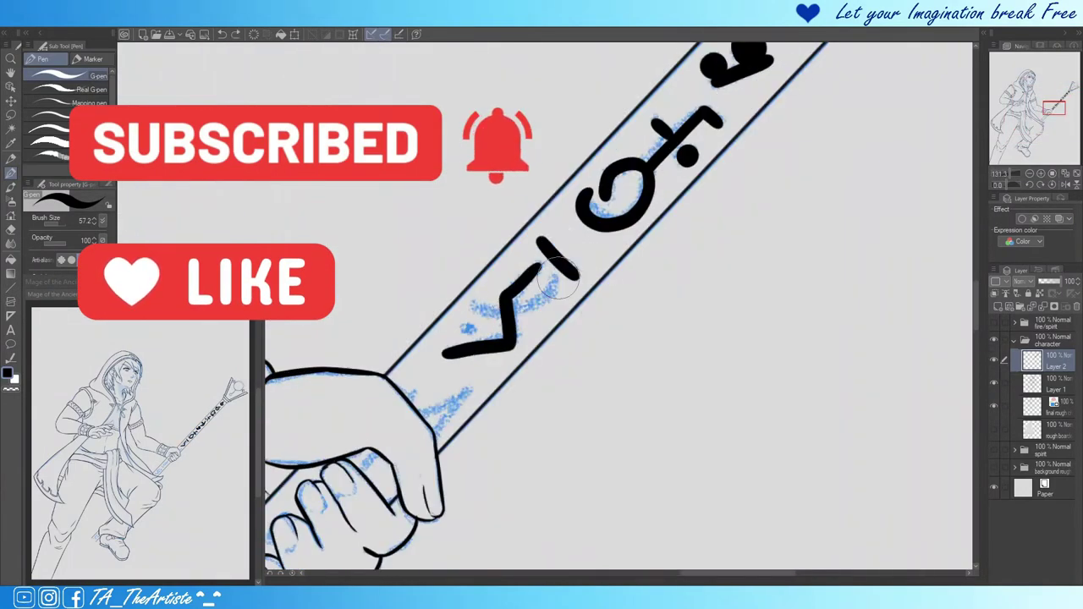
# Step: Enclose the staff's runes in a polyline selection inside the shaft edges and separate them onto their own layer
pyautogui.hotkey('ctrl', '-')
pyautogui.press('m')
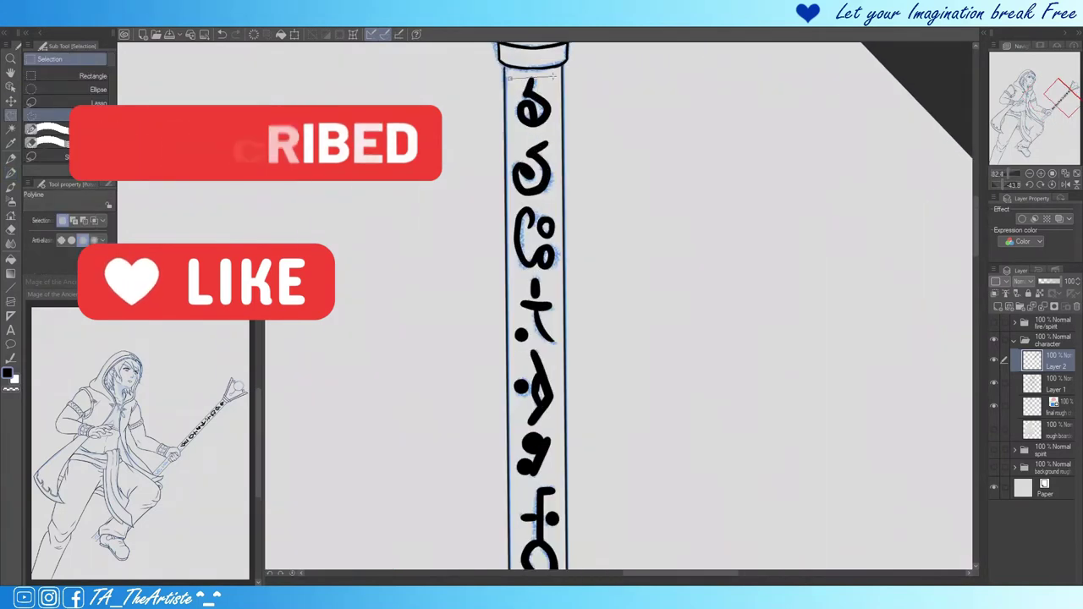
pyautogui.hotkey('ctrl', '+')
pyautogui.click(590, 457)
pyautogui.click(532, 461)
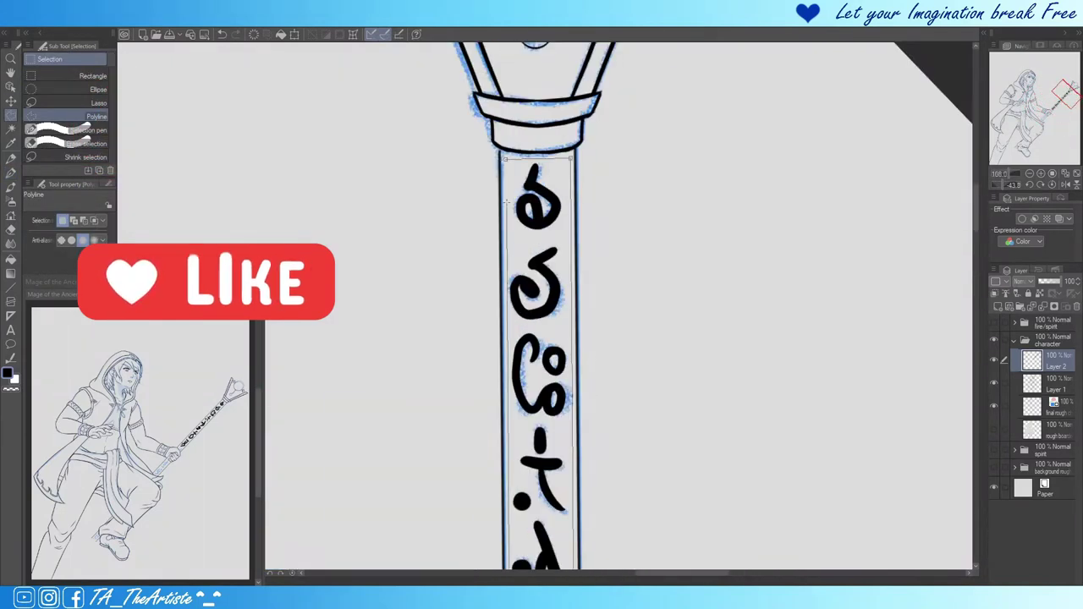
# Step: Ink the runes across the gripping hand and down the lower staff, and rename the rune layer "ruins"
pyautogui.press('p')
pyautogui.moveTo(542, 253); pyautogui.dragTo(514, 323)
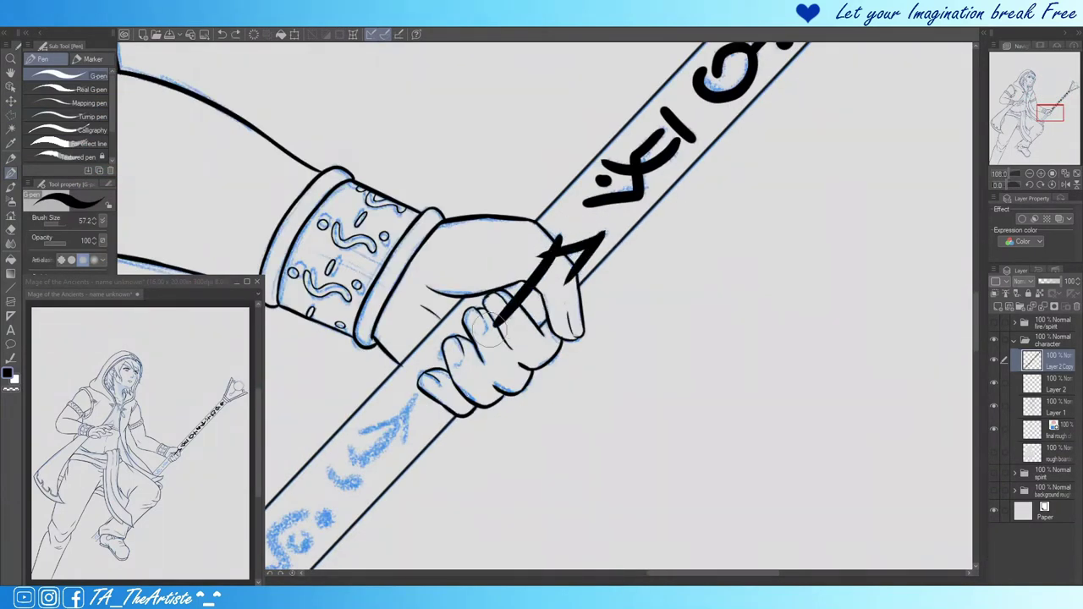
pyautogui.moveTo(474, 398); pyautogui.dragTo(626, 229)
pyautogui.moveTo(526, 254); pyautogui.dragTo(569, 227)
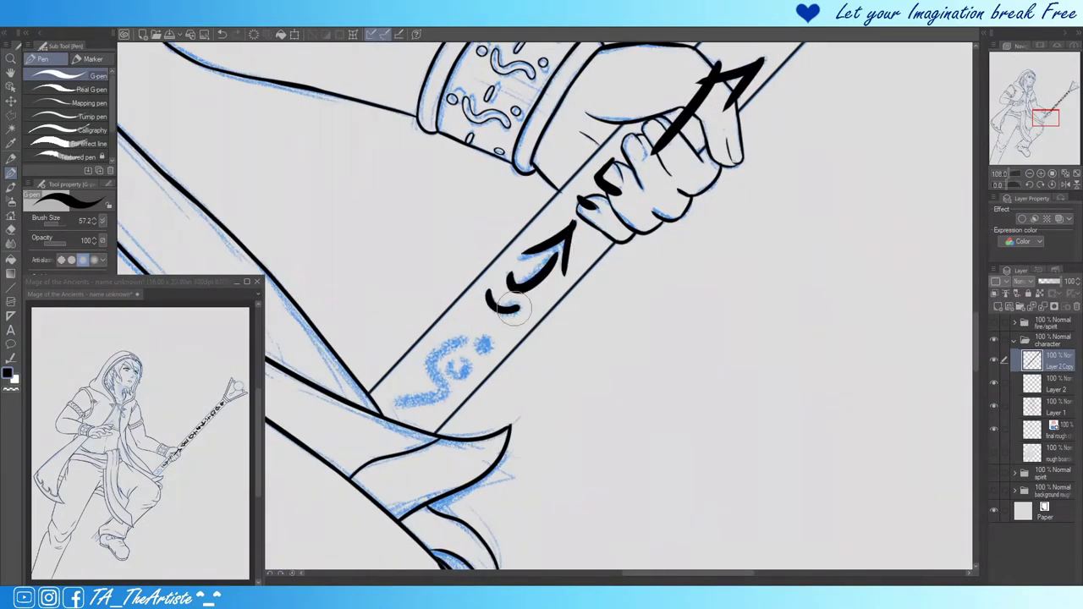
pyautogui.moveTo(457, 325)
pyautogui.mouseDown()
pyautogui.moveTo(402, 402)
pyautogui.moveTo(495, 322)
pyautogui.mouseUp()
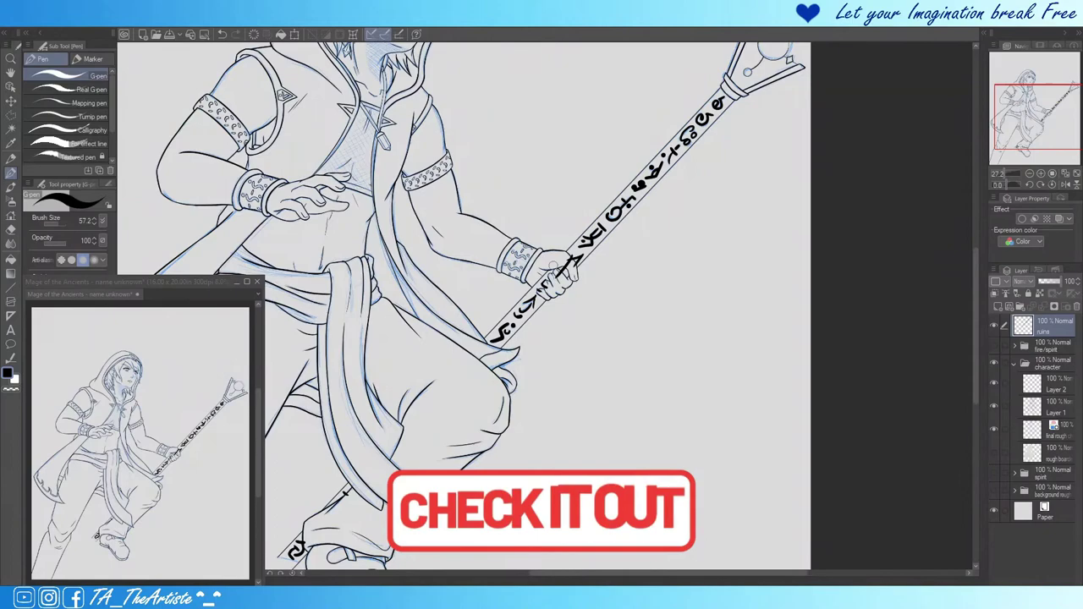
# Step: Erase the parts of the runes that overlap the hand and fingers gripping the staff
pyautogui.scroll(10, 550, 279)
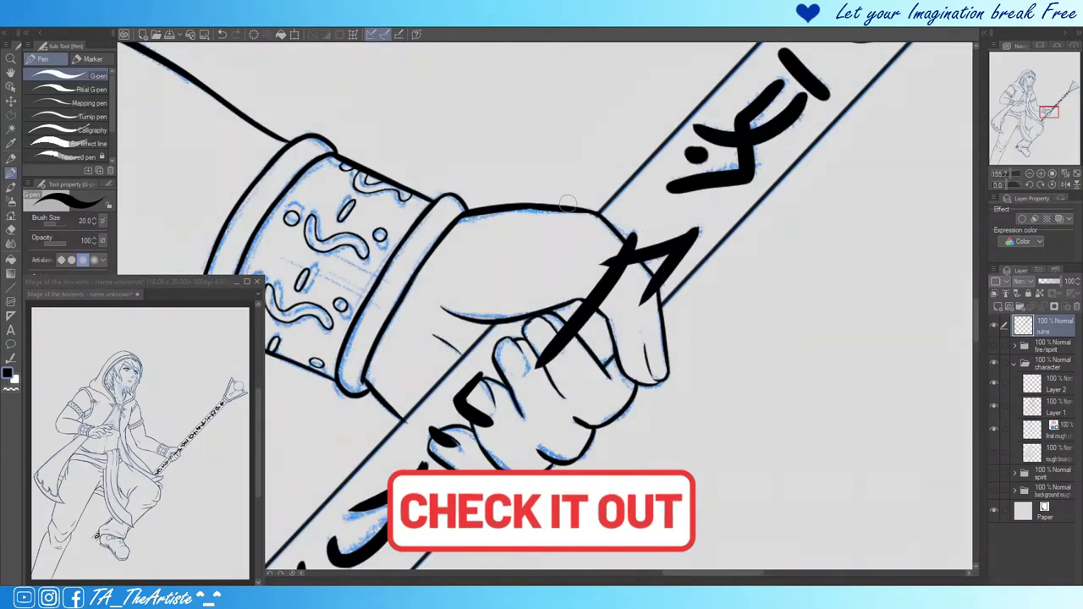
pyautogui.press('e')
pyautogui.moveTo(525, 406); pyautogui.dragTo(550, 254)
pyautogui.scroll(-10, 516, 296)
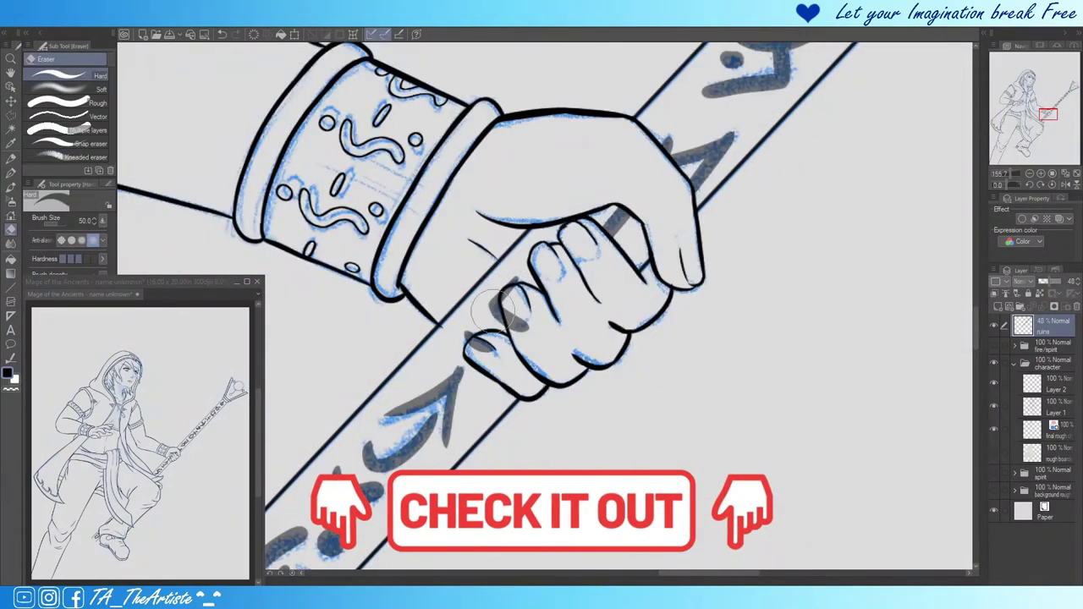
# Step: Merge Layer 2 down into Layer 1 in the character folder
pyautogui.click(992, 384)
pyautogui.click(1043, 307)
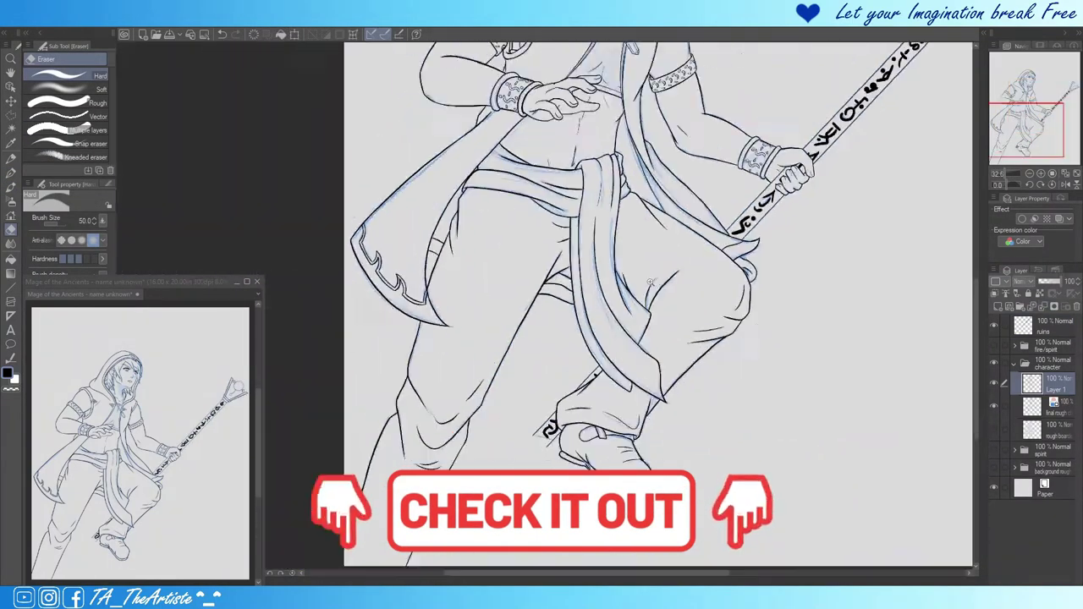
pyautogui.scroll(-3, 542, 304)
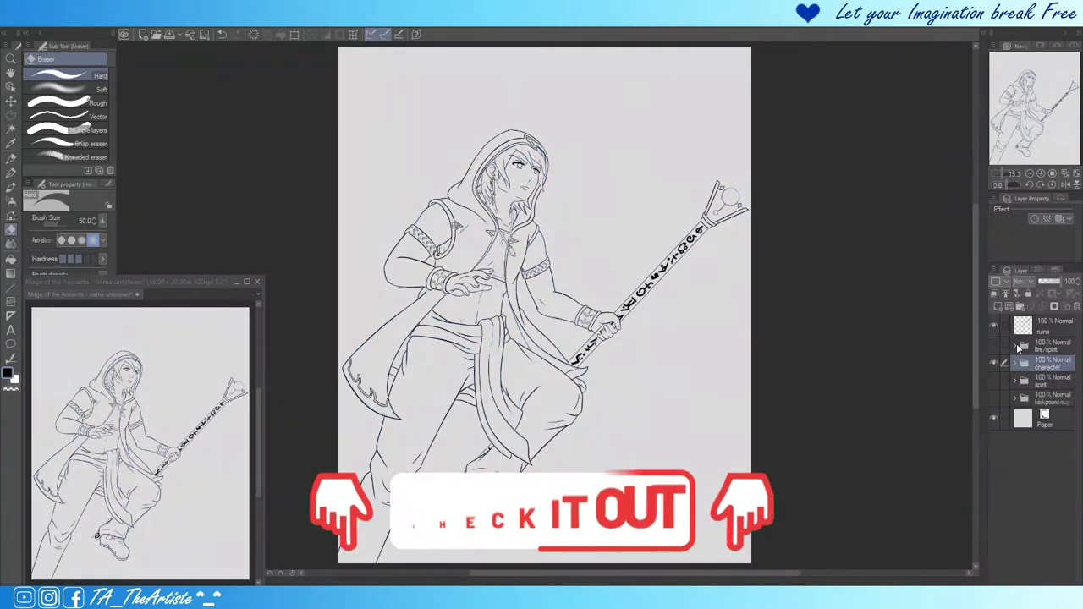
# Step: Hide the ruins layer and character folder, show the spirit folder, and select its Lineart layer with the rough spirit sketch visible
pyautogui.click(1015, 362)
pyautogui.click(1014, 381)
pyautogui.click(1049, 447)
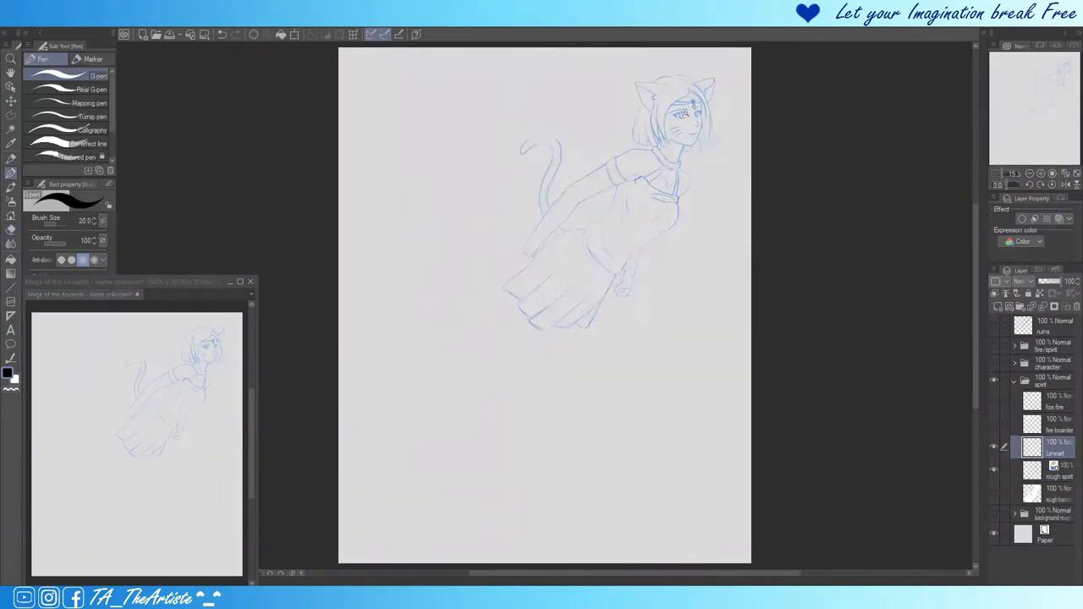
# Step: Place a symmetrical ruler down the spirit's face and ink both eyes' upper lashes, eyelid creases and lower lids
pyautogui.scroll(6, 684, 113)
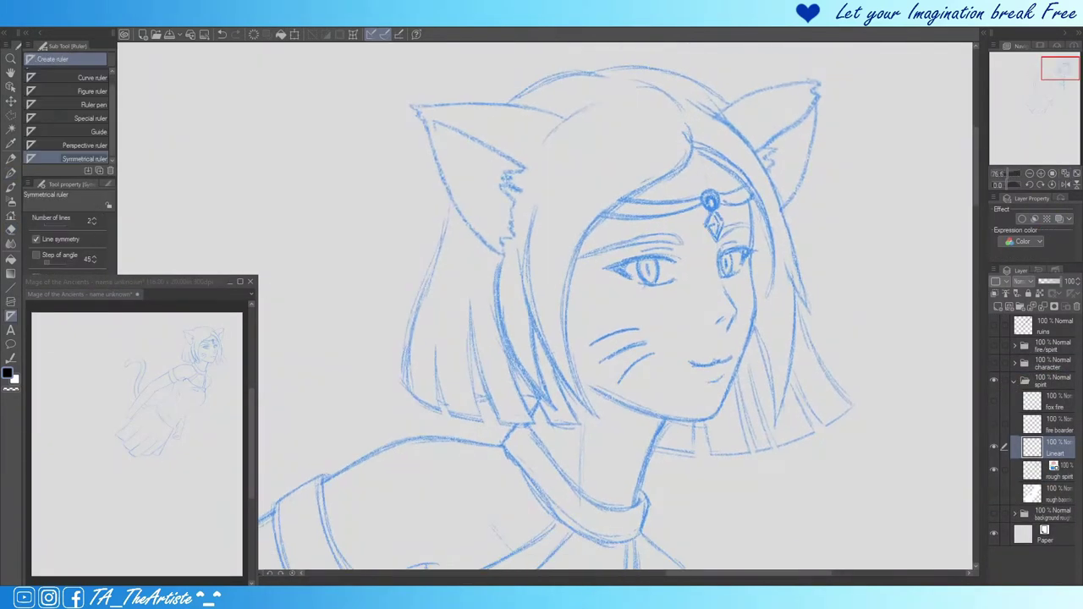
pyautogui.scroll(2, 634, 219)
pyautogui.moveTo(592, 222)
pyautogui.mouseDown()
pyautogui.moveTo(630, 209)
pyautogui.moveTo(615, 206)
pyautogui.mouseUp()
pyautogui.moveTo(352, 221); pyautogui.dragTo(469, 205)
pyautogui.moveTo(594, 222)
pyautogui.mouseDown()
pyautogui.moveTo(707, 236)
pyautogui.moveTo(723, 211)
pyautogui.mouseUp()
pyautogui.moveTo(386, 210); pyautogui.dragTo(485, 203)
pyautogui.moveTo(589, 212); pyautogui.dragTo(690, 196)
pyautogui.moveTo(643, 203); pyautogui.dragTo(738, 213)
pyautogui.moveTo(399, 259); pyautogui.dragTo(479, 259)
pyautogui.moveTo(597, 259); pyautogui.dragTo(677, 259)
pyautogui.moveTo(574, 179); pyautogui.dragTo(721, 163)
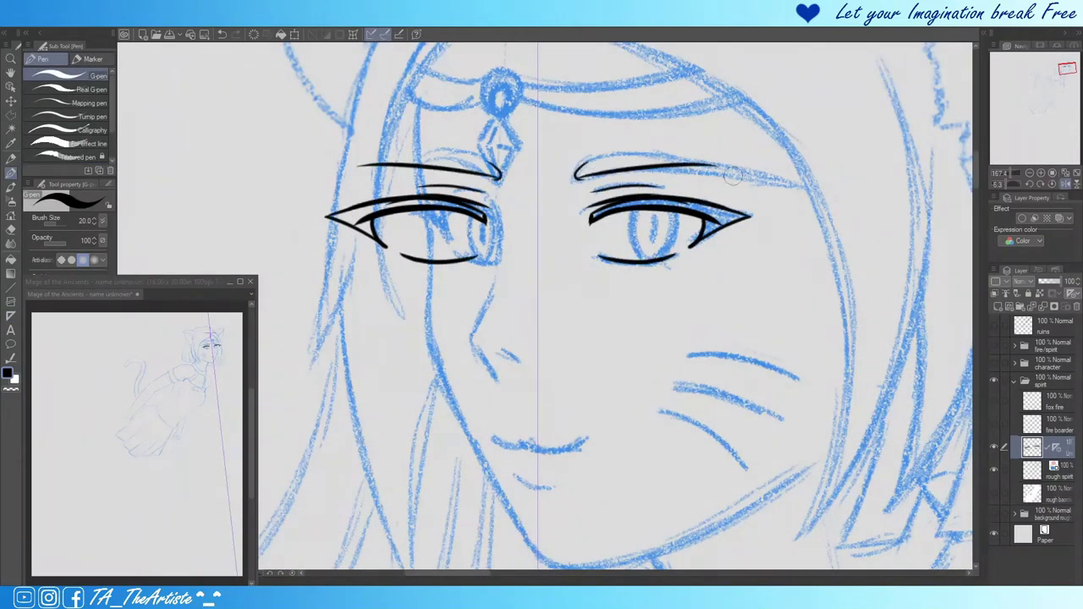
pyautogui.hotkey('ctrl', 'z')
pyautogui.hotkey('ctrl', 'z')
# Step: Ink both eyebrows symmetrically as long shapes with rounded inner ends and tapered outer tips
pyautogui.moveTo(286, 186); pyautogui.dragTo(497, 168)
pyautogui.moveTo(569, 186); pyautogui.dragTo(791, 157)
pyautogui.moveTo(406, 166); pyautogui.dragTo(497, 154)
pyautogui.moveTo(670, 149)
pyautogui.mouseDown()
pyautogui.moveTo(581, 170)
pyautogui.moveTo(730, 162)
pyautogui.mouseUp()
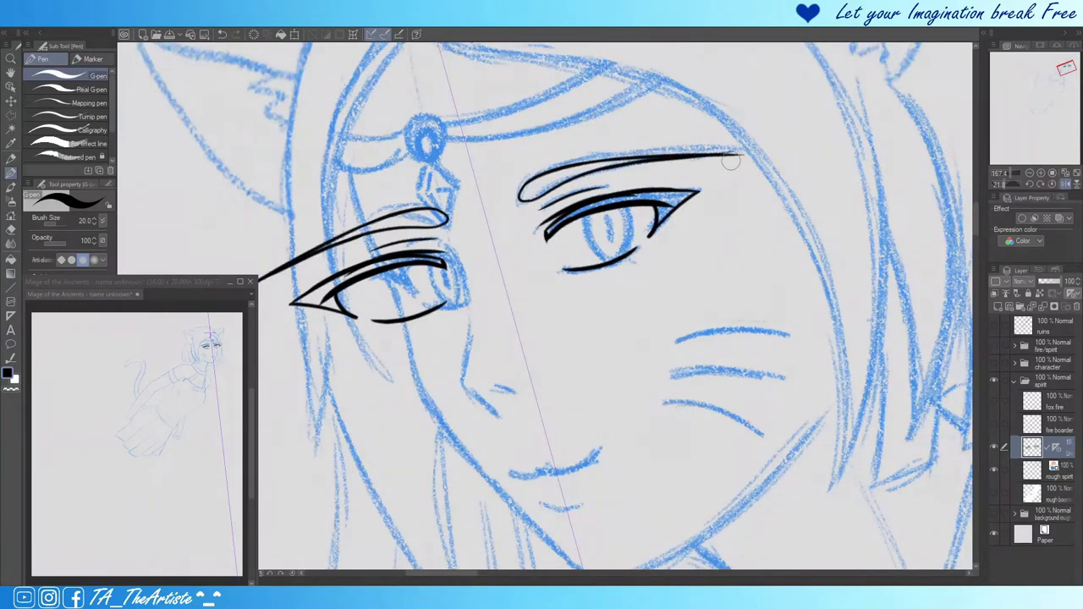
# Step: Fill the upper lashes and outer corners of both eyes with solid black
pyautogui.scroll(-2, 730, 161)
pyautogui.moveTo(435, 218); pyautogui.dragTo(580, 227)
pyautogui.moveTo(702, 222); pyautogui.dragTo(846, 226)
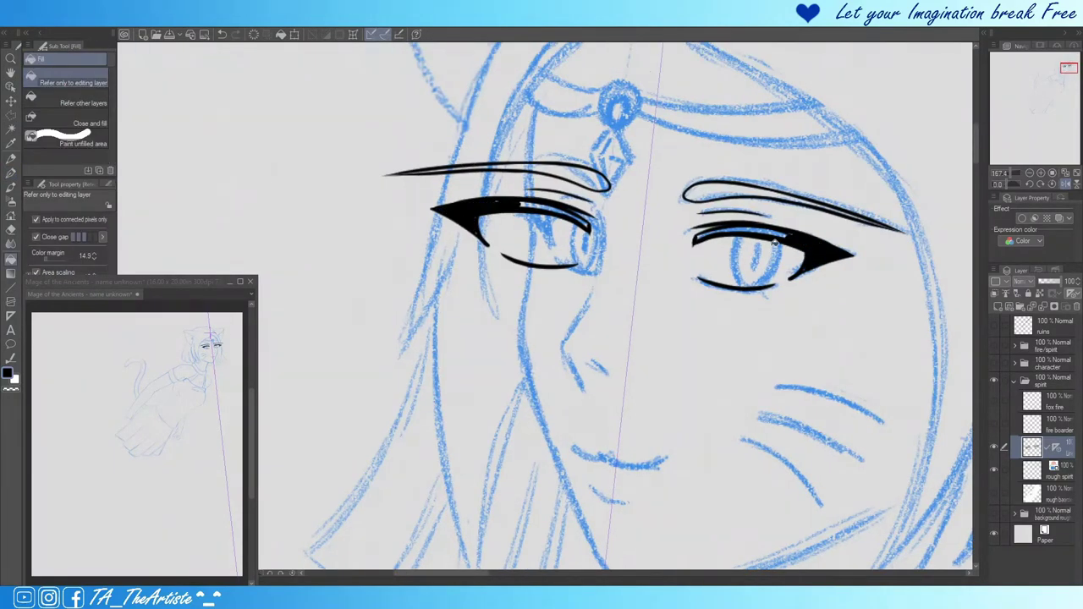
pyautogui.scroll(2, 568, 215)
# Step: Lasso the far eye with its eyebrow and transform them narrower to fit the sketched three-quarter view
pyautogui.moveTo(377, 165); pyautogui.dragTo(381, 173)
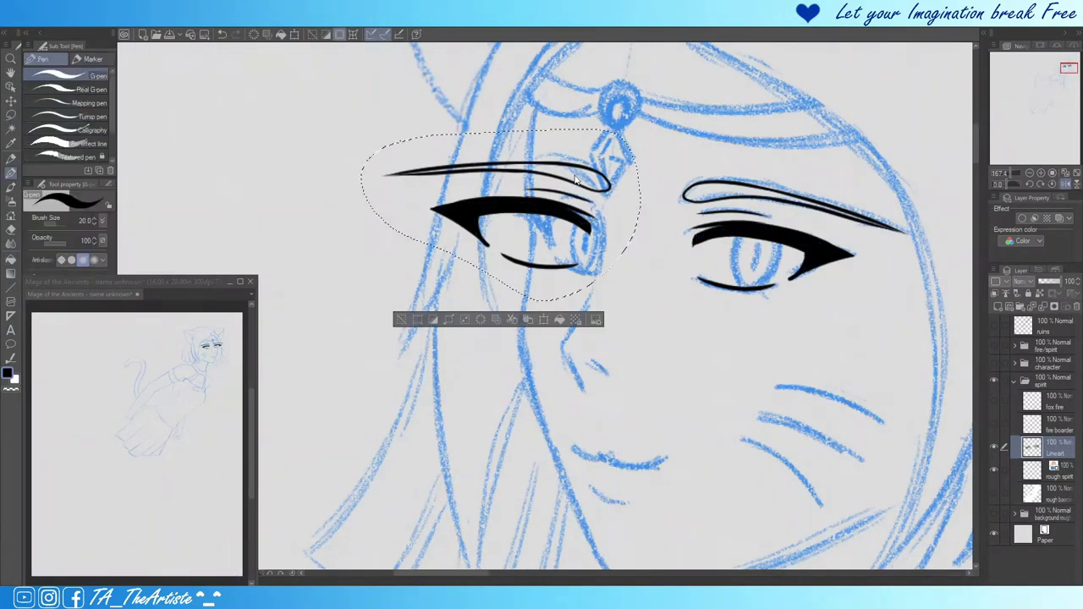
pyautogui.hotkey('ctrl', 't')
pyautogui.moveTo(525, 229)
pyautogui.mouseDown()
pyautogui.moveTo(563, 224)
pyautogui.moveTo(559, 241)
pyautogui.mouseUp()
pyautogui.press('Return')
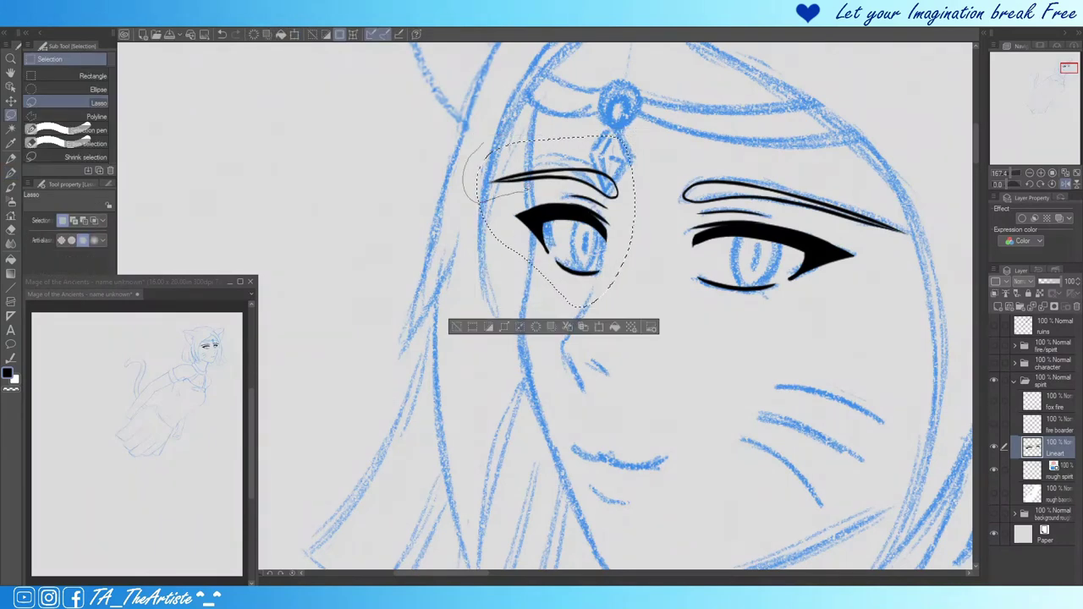
# Step: Lasso the far eyebrow alone and transform it narrower to fit above the far eye within the face contour
pyautogui.moveTo(508, 119); pyautogui.dragTo(506, 182)
pyautogui.hotkey('ctrl', 't')
pyautogui.moveTo(649, 210); pyautogui.dragTo(645, 196)
pyautogui.press('Return')
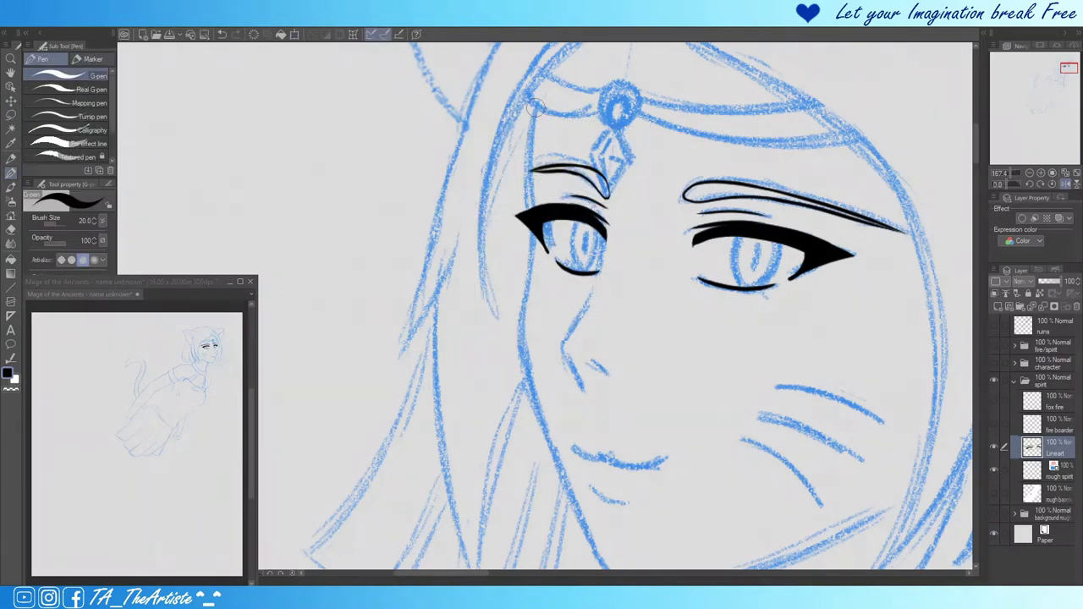
# Step: Ink the face contour from the far side of the forehead down the cheek, around the chin and along the jaw
pyautogui.moveTo(533, 106)
pyautogui.mouseDown()
pyautogui.moveTo(516, 359)
pyautogui.moveTo(592, 562)
pyautogui.mouseUp()
pyautogui.scroll(-4, 580, 516)
pyautogui.moveTo(545, 358); pyautogui.dragTo(778, 377)
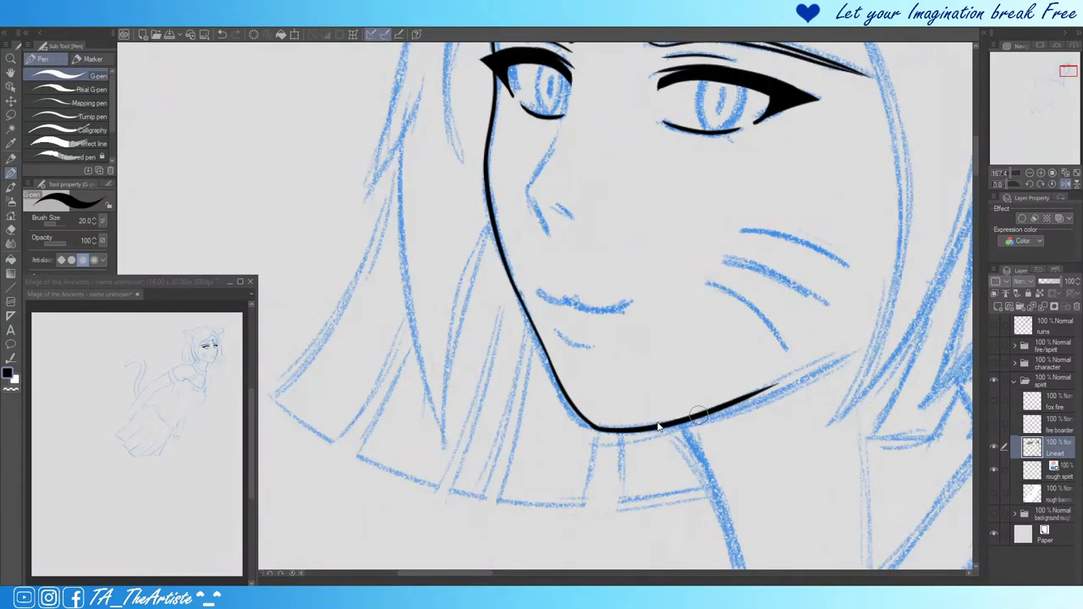
# Step: Ink the nose, mouth and lower lip line, and mirror the canvas to ink the three whisker marks on the cheek
pyautogui.scroll(2, 601, 150)
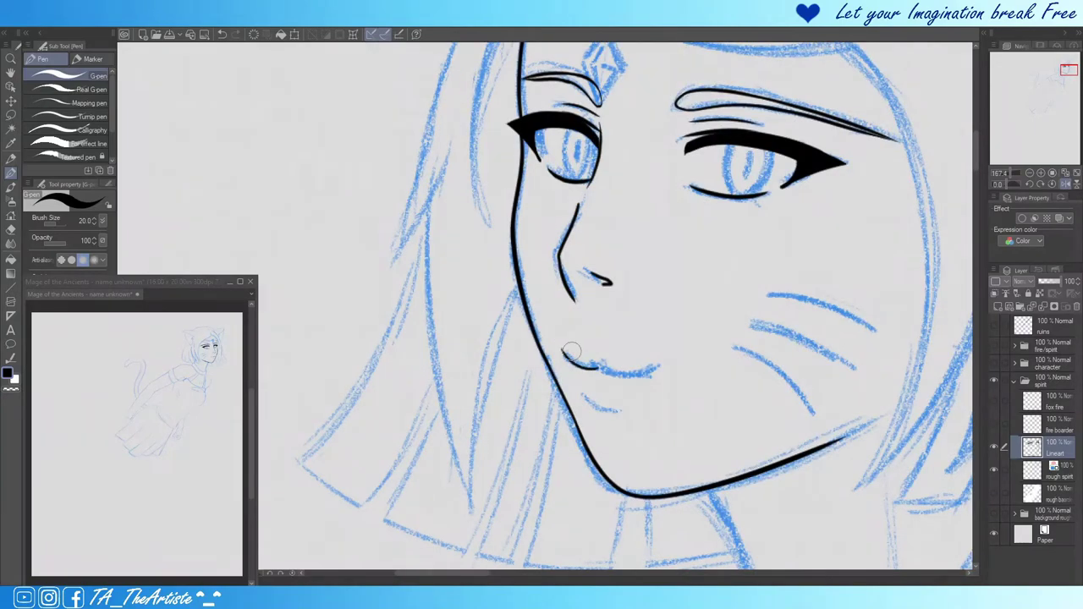
pyautogui.moveTo(562, 351); pyautogui.dragTo(656, 371)
pyautogui.moveTo(584, 396); pyautogui.dragTo(619, 406)
pyautogui.press('h')
pyautogui.moveTo(449, 315); pyautogui.dragTo(558, 277)
pyautogui.moveTo(466, 359); pyautogui.dragTo(577, 308)
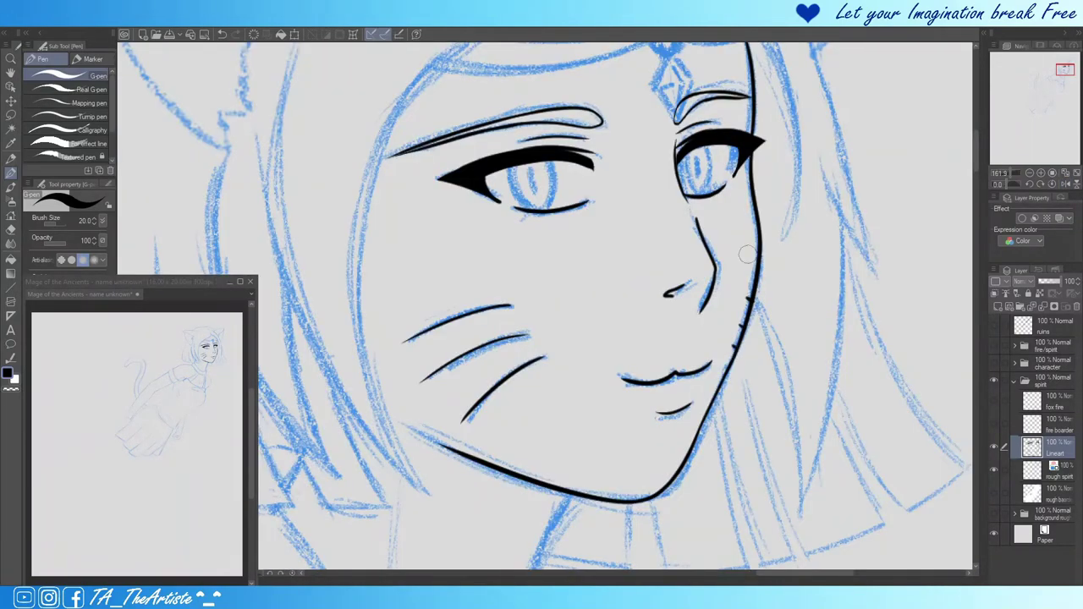
# Step: On a new layer, ink the near eye's iris as an oval outline by clearing the inside of a black oval
pyautogui.hotkey('ctrl', 'shift', 'n')
pyautogui.scroll(1, 746, 254)
pyautogui.moveTo(506, 240)
pyautogui.mouseDown()
pyautogui.moveTo(542, 230)
pyautogui.moveTo(529, 262)
pyautogui.mouseUp()
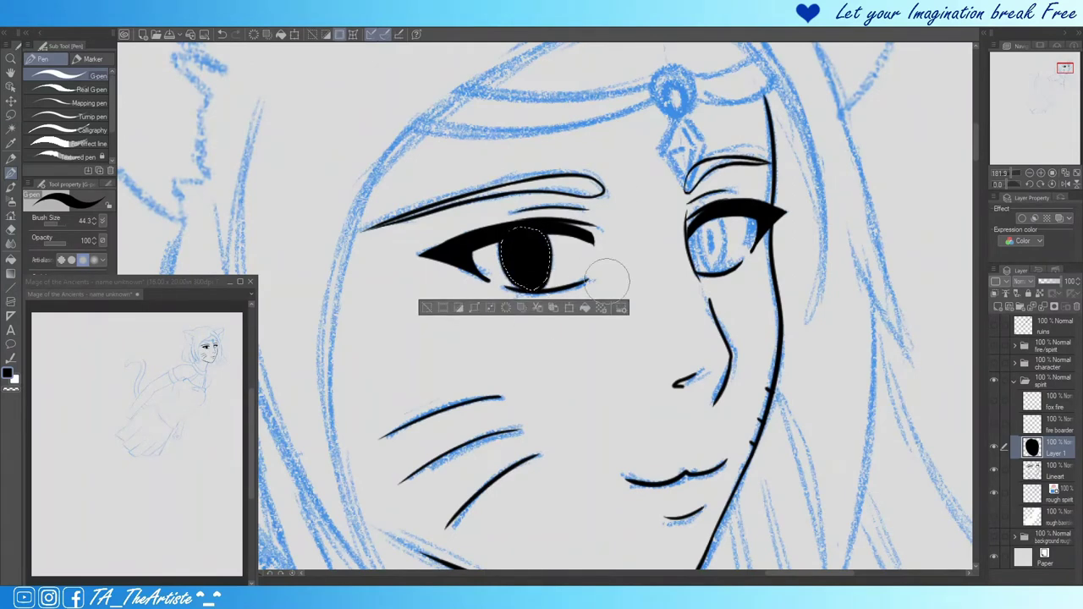
pyautogui.press('Delete')
pyautogui.hotkey('ctrl', 'z')
pyautogui.press('Delete')
pyautogui.hotkey('ctrl', 'd')
# Step: Duplicate the iris outline, fit the copy into the far eye, and merge both iris layers down into Lineart
pyautogui.hotkey('ctrl', 'c')
pyautogui.hotkey('ctrl', 'v')
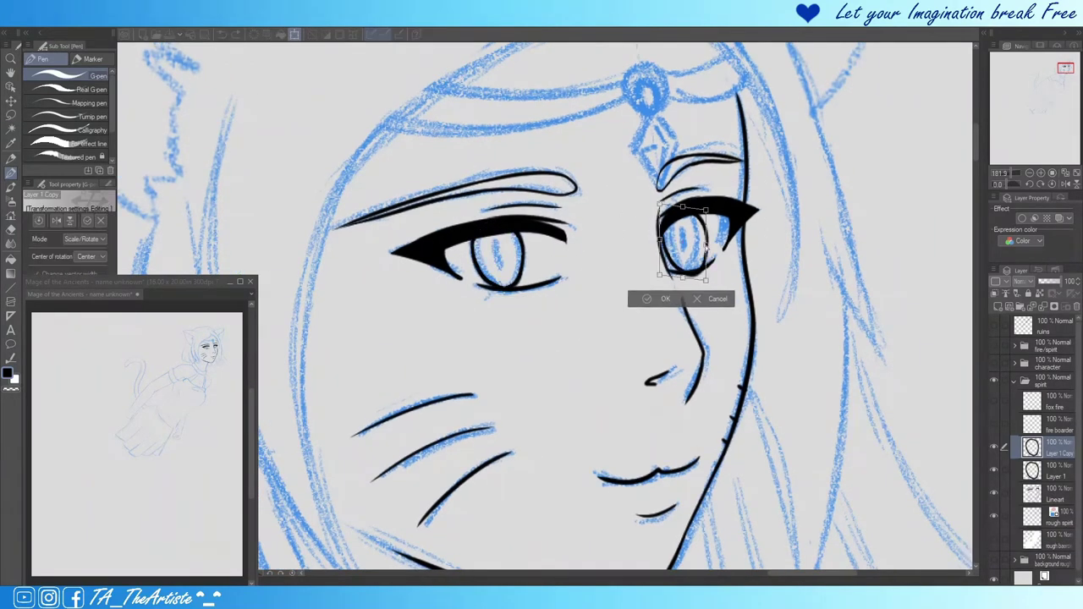
pyautogui.press('e')
pyautogui.hotkey('ctrl', 'e')
pyautogui.hotkey('ctrl', 'e')
pyautogui.press('p')
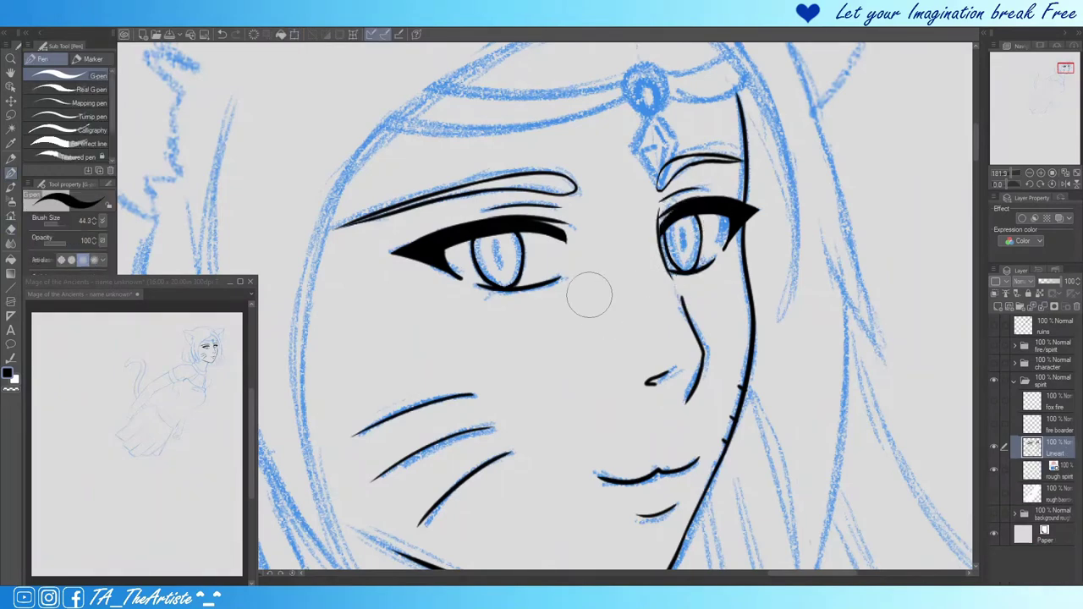
# Step: Ink the hair edge sweeping from the parting around the near side of the face, with the long pointed locks beside the cheek
pyautogui.scroll(-3, 584, 138)
pyautogui.moveTo(648, 55)
pyautogui.mouseDown()
pyautogui.moveTo(462, 356)
pyautogui.moveTo(520, 510)
pyautogui.mouseUp()
pyautogui.moveTo(423, 169); pyautogui.dragTo(405, 364)
pyautogui.moveTo(402, 263); pyautogui.dragTo(518, 506)
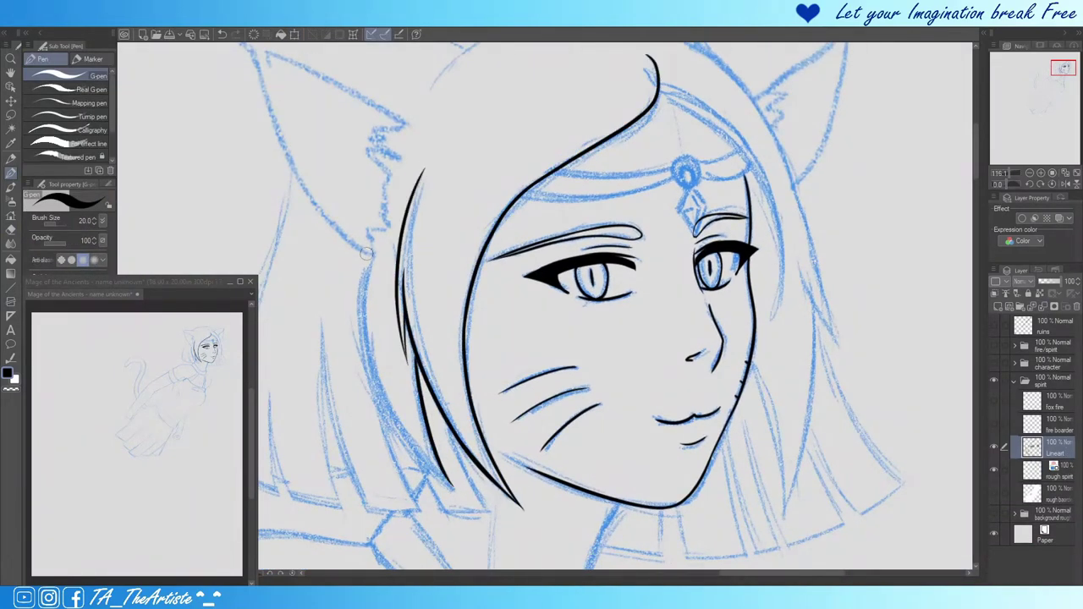
pyautogui.moveTo(367, 252)
pyautogui.mouseDown()
pyautogui.moveTo(398, 405)
pyautogui.moveTo(474, 517)
pyautogui.moveTo(446, 313)
pyautogui.mouseUp()
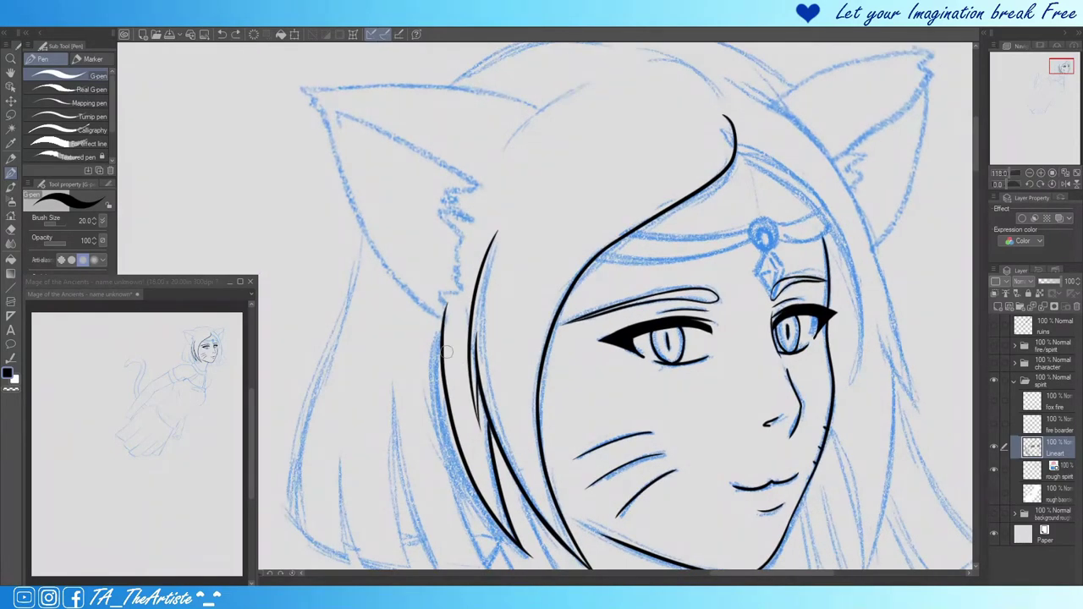
# Step: Add thin inner strands to the near side locks below the ear and tidy their overlapping lines
pyautogui.scroll(2, 451, 290)
pyautogui.moveTo(503, 241); pyautogui.dragTo(476, 406)
pyautogui.moveTo(532, 258); pyautogui.dragTo(508, 448)
pyautogui.scroll(2, 484, 212)
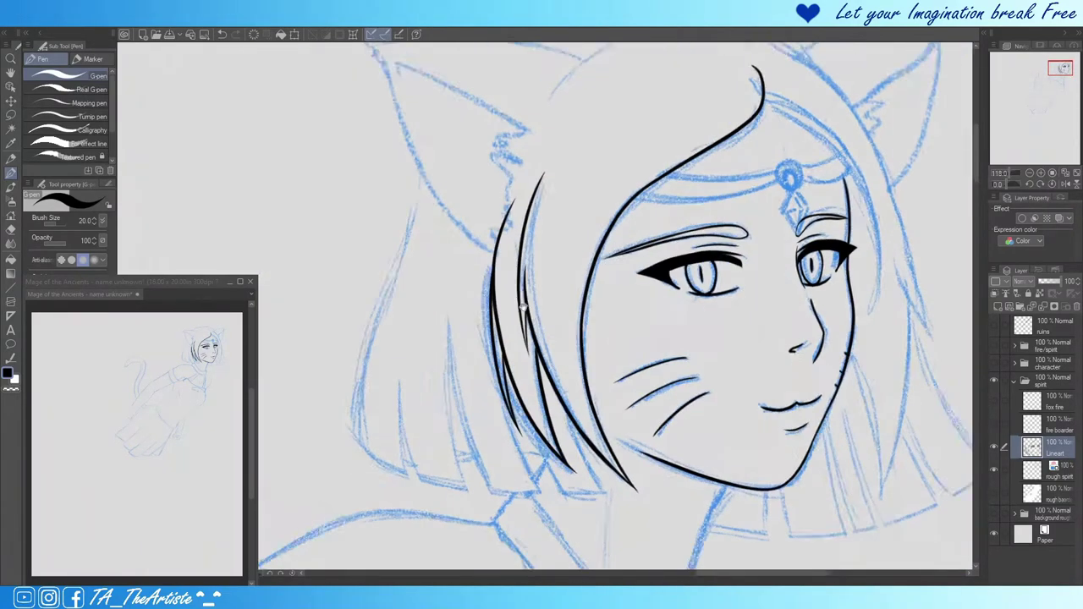
pyautogui.press('e')
pyautogui.press('p')
pyautogui.scroll(-3, 482, 219)
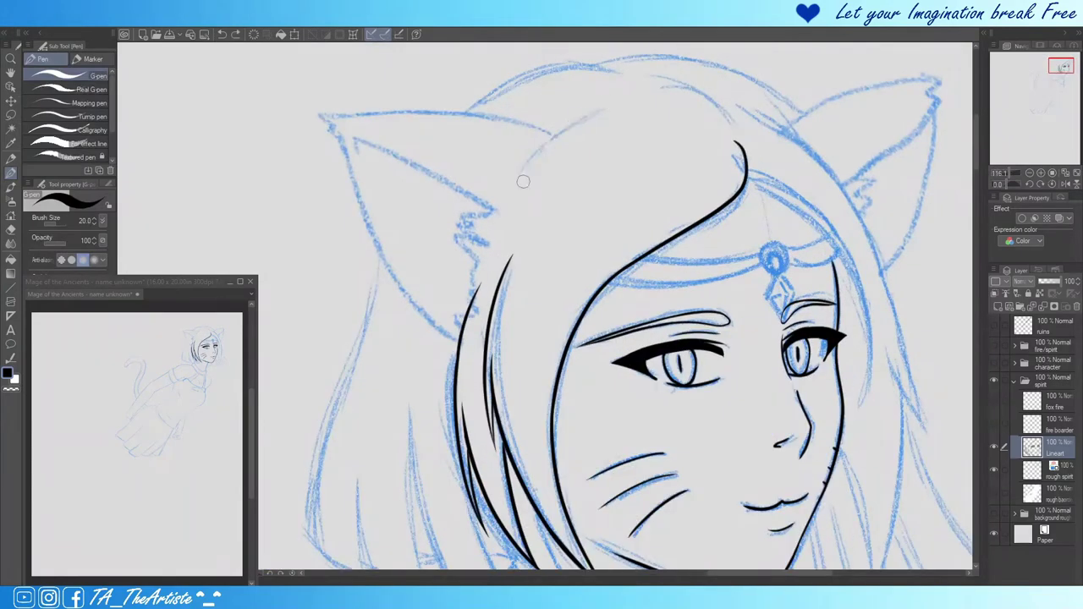
# Step: Ink the loose crown strands above the parting and the inner hair edge along the far side of the forehead and face
pyautogui.moveTo(518, 188); pyautogui.dragTo(612, 101)
pyautogui.scroll(1, 431, 88)
pyautogui.moveTo(431, 88); pyautogui.dragTo(671, 29)
pyautogui.moveTo(584, 114); pyautogui.dragTo(467, 282)
pyautogui.moveTo(524, 127); pyautogui.dragTo(582, 97)
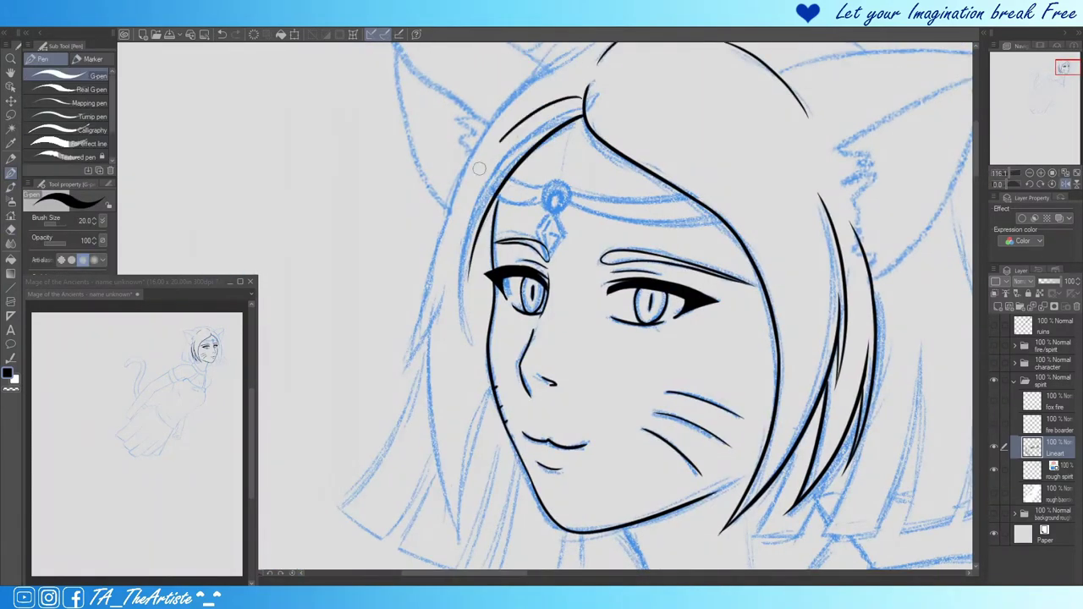
pyautogui.moveTo(494, 186); pyautogui.dragTo(469, 385)
pyautogui.moveTo(451, 311); pyautogui.dragTo(487, 345)
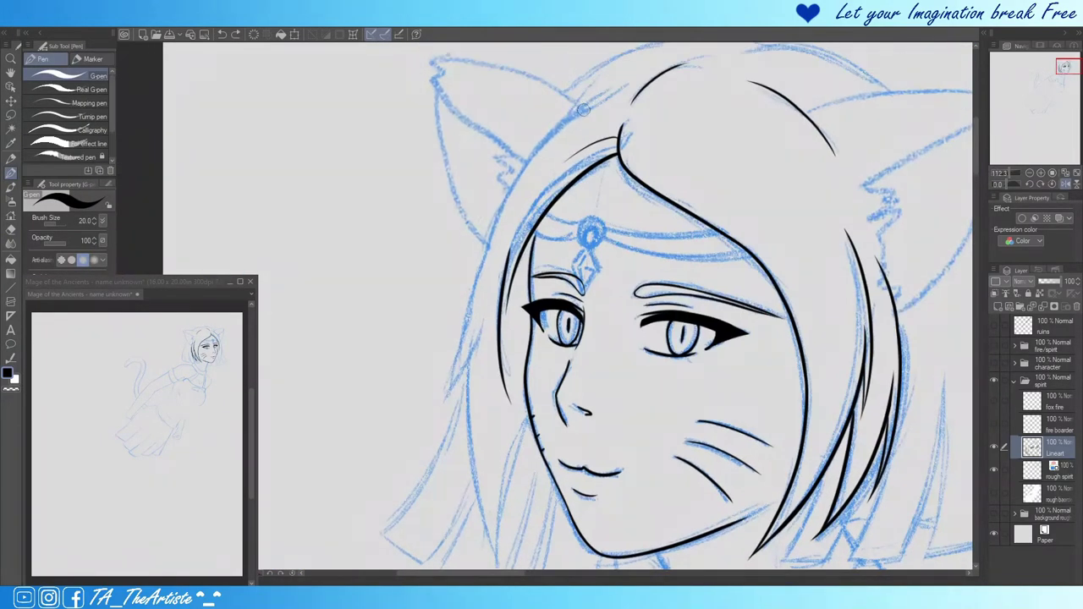
# Step: Ink the outer far-side hair edge from the crown down to its pointed tip, with the long tapering lock below it
pyautogui.moveTo(603, 99); pyautogui.dragTo(470, 330)
pyautogui.moveTo(483, 279); pyautogui.dragTo(441, 404)
pyautogui.scroll(2, 414, 343)
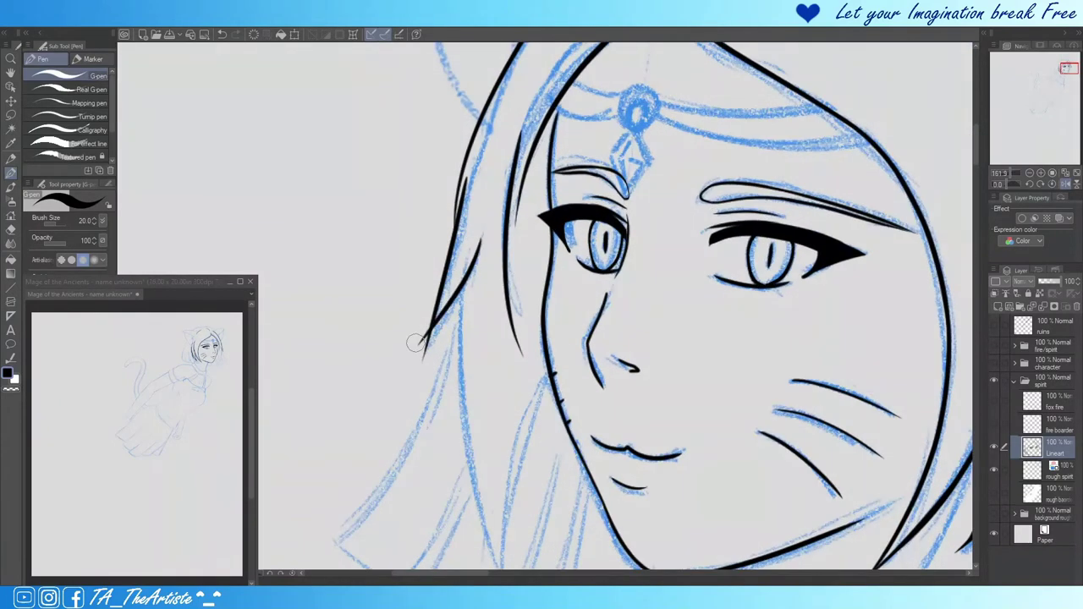
pyautogui.moveTo(450, 288); pyautogui.dragTo(427, 155)
pyautogui.moveTo(433, 213); pyautogui.dragTo(480, 461)
pyautogui.moveTo(525, 193); pyautogui.dragTo(479, 465)
# Step: On a new layer, ink the round forehead jewel as two nested rings by clearing the insides of black circles
pyautogui.hotkey('ctrl', 'shift', 'n')
pyautogui.scroll(-3, 616, 305)
pyautogui.scroll(3, 616, 305)
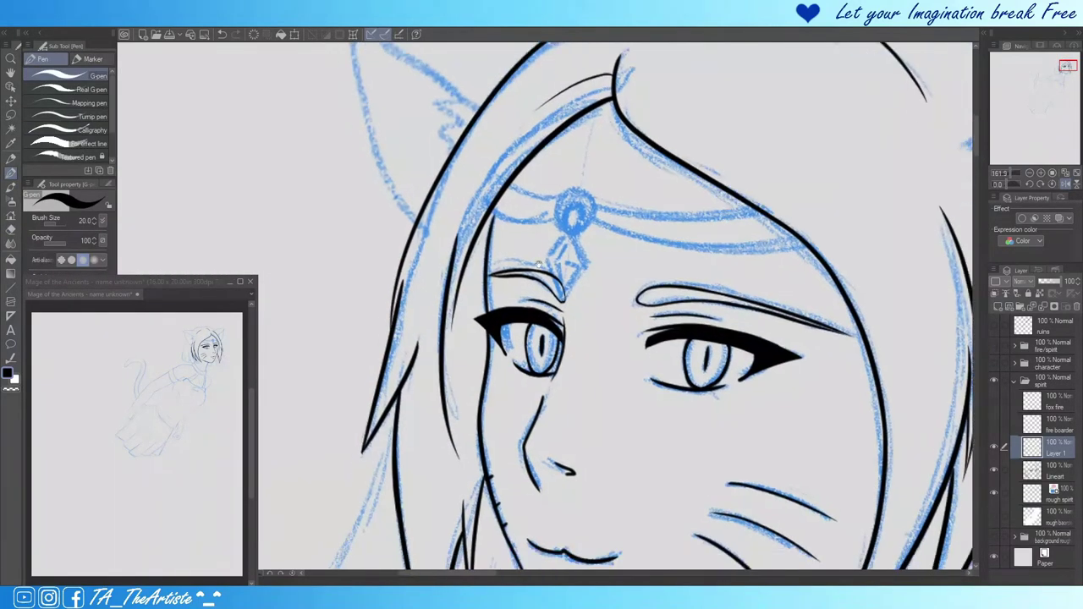
pyautogui.press('e')
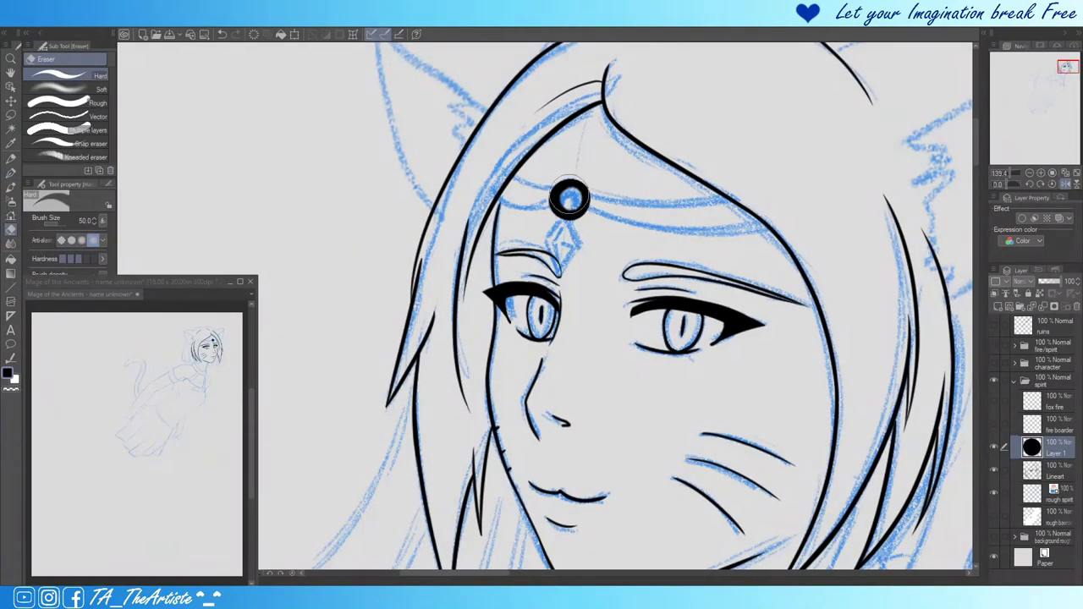
pyautogui.press('p')
pyautogui.click(568, 204)
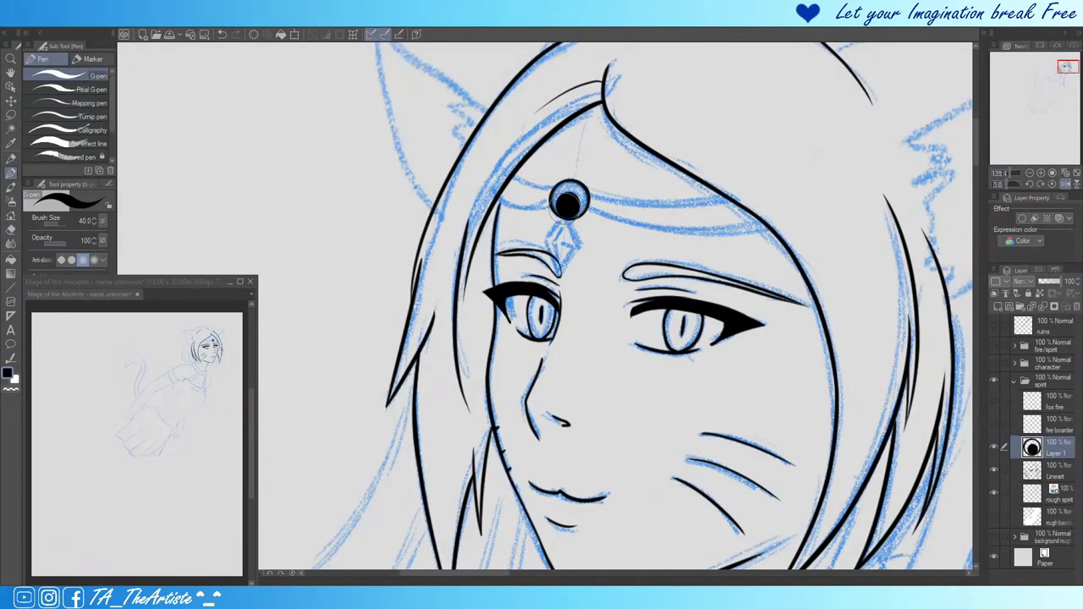
pyautogui.press('e')
pyautogui.click(569, 203)
pyautogui.press('p')
pyautogui.scroll(1, 568, 203)
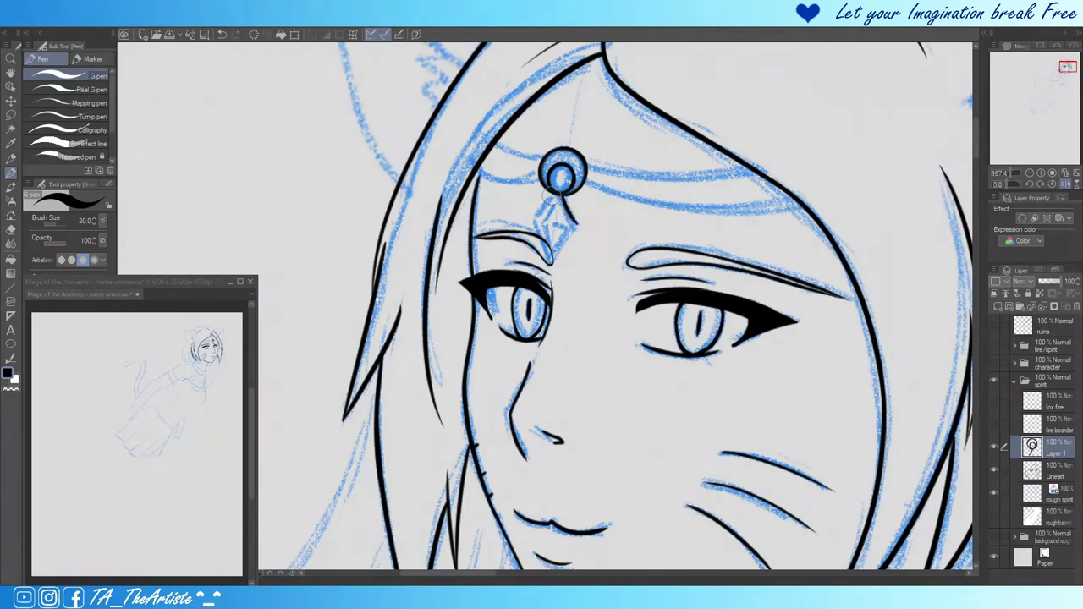
# Step: Ink the faceted diamond pendant and the headband chains on both sides of the jewel, and merge the layer into Lineart
pyautogui.moveTo(534, 218); pyautogui.dragTo(576, 225)
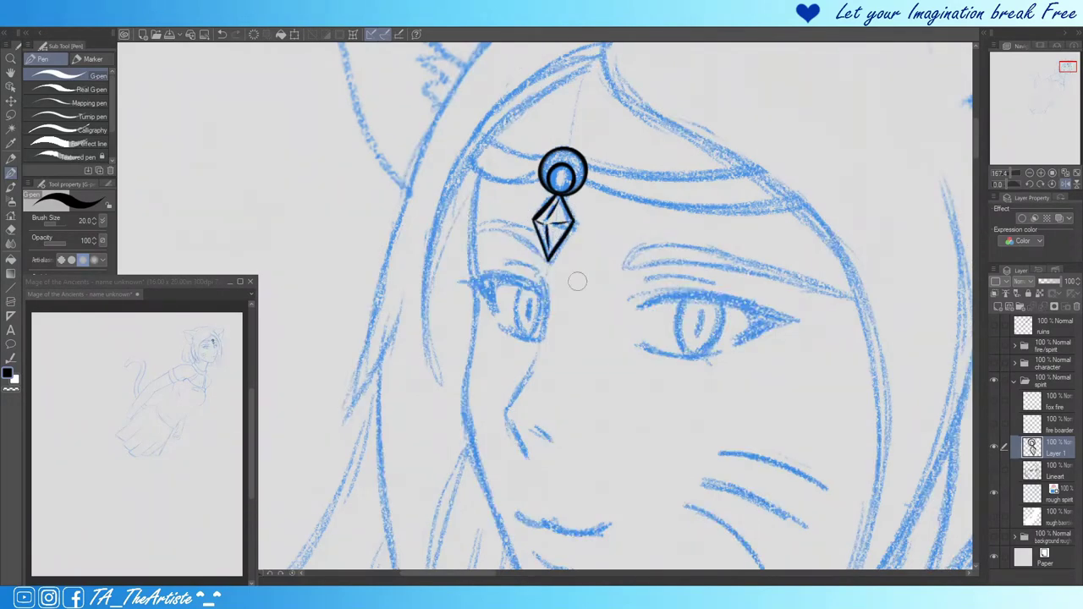
pyautogui.click(1066, 181)
pyautogui.moveTo(550, 179)
pyautogui.mouseDown()
pyautogui.moveTo(628, 165)
pyautogui.moveTo(778, 168)
pyautogui.mouseUp()
pyautogui.click(1066, 181)
pyautogui.moveTo(592, 190); pyautogui.dragTo(833, 207)
pyautogui.click(994, 470)
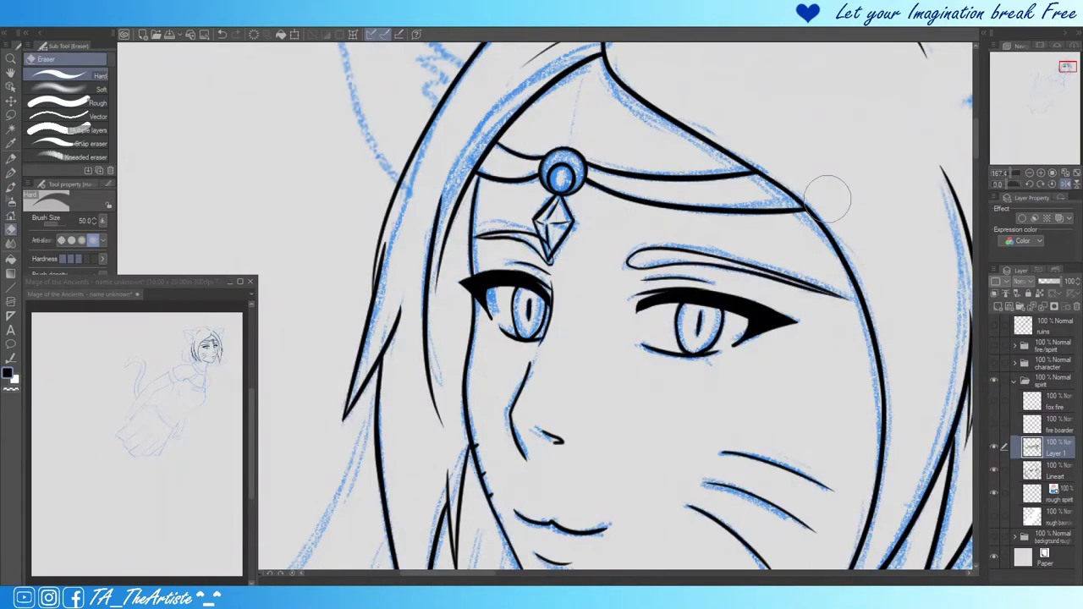
pyautogui.hotkey('ctrl', 'e')
# Step: Ink the near cat ear with its tufted tip, inner edge and jagged inner fur
pyautogui.scroll(-3, 542, 305)
pyautogui.moveTo(694, 123)
pyautogui.mouseDown()
pyautogui.moveTo(901, 108)
pyautogui.moveTo(843, 218)
pyautogui.mouseUp()
pyautogui.press('h')
pyautogui.scroll(1, 457, 253)
pyautogui.moveTo(410, 196); pyautogui.dragTo(489, 309)
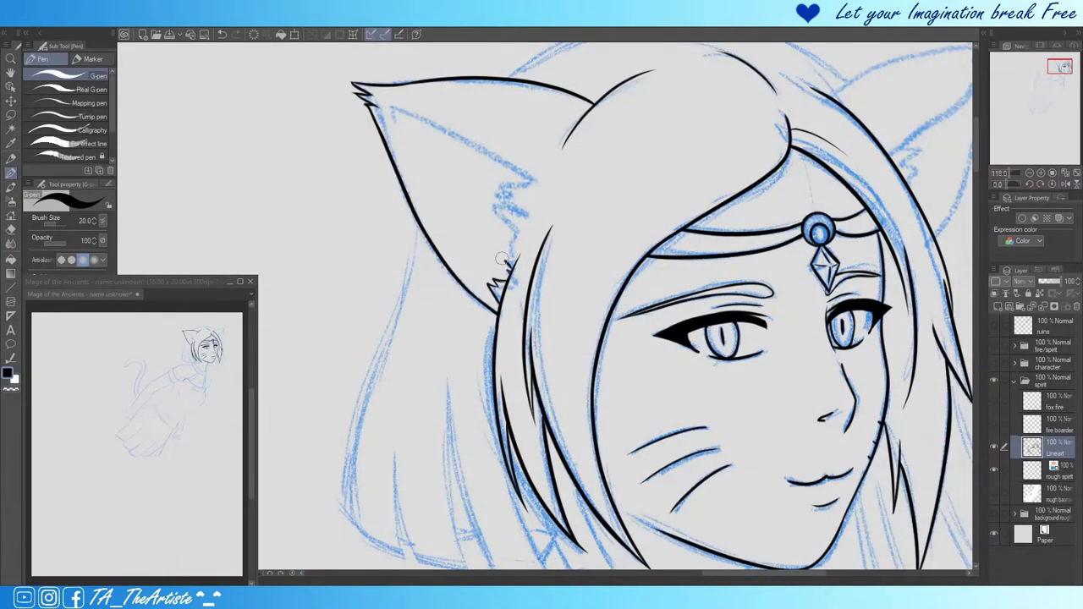
pyautogui.press('h')
pyautogui.scroll(-1, 429, 119)
pyautogui.press('h')
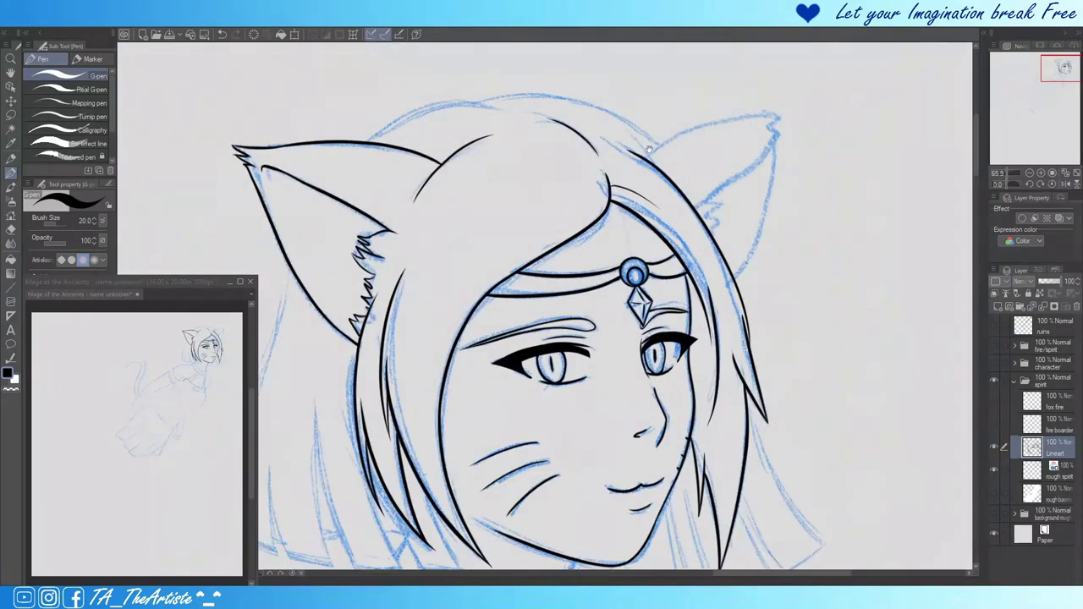
# Step: Ink the far cat ear with its tufted tip and inner fur, and the crown outline between both ears
pyautogui.moveTo(729, 146); pyautogui.dragTo(868, 99)
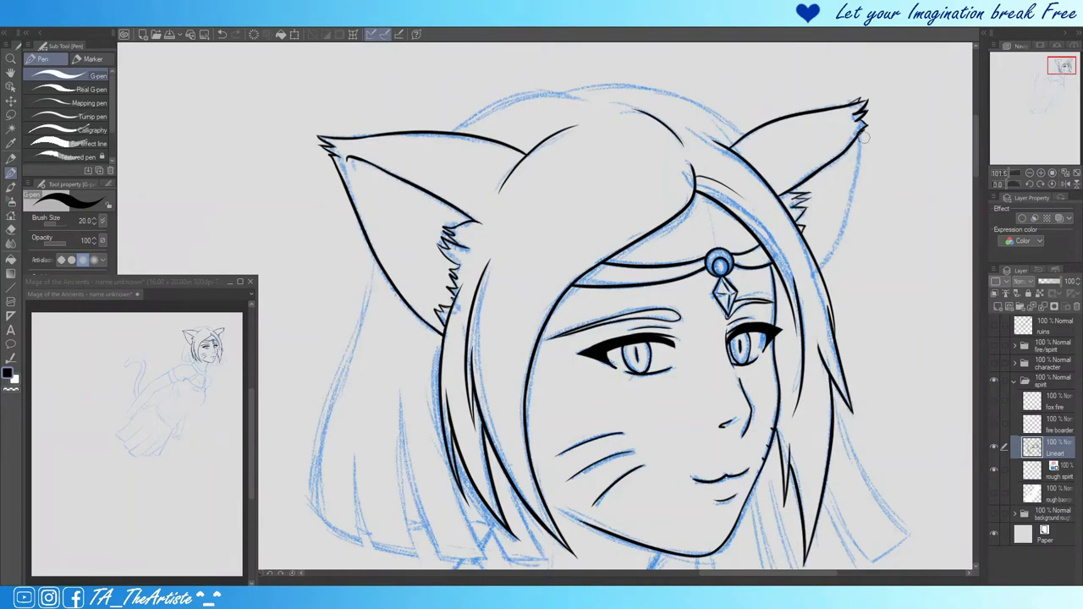
pyautogui.moveTo(856, 184); pyautogui.dragTo(825, 267)
pyautogui.press('h')
pyautogui.scroll(-1, 592, 296)
pyautogui.scroll(1, 337, 191)
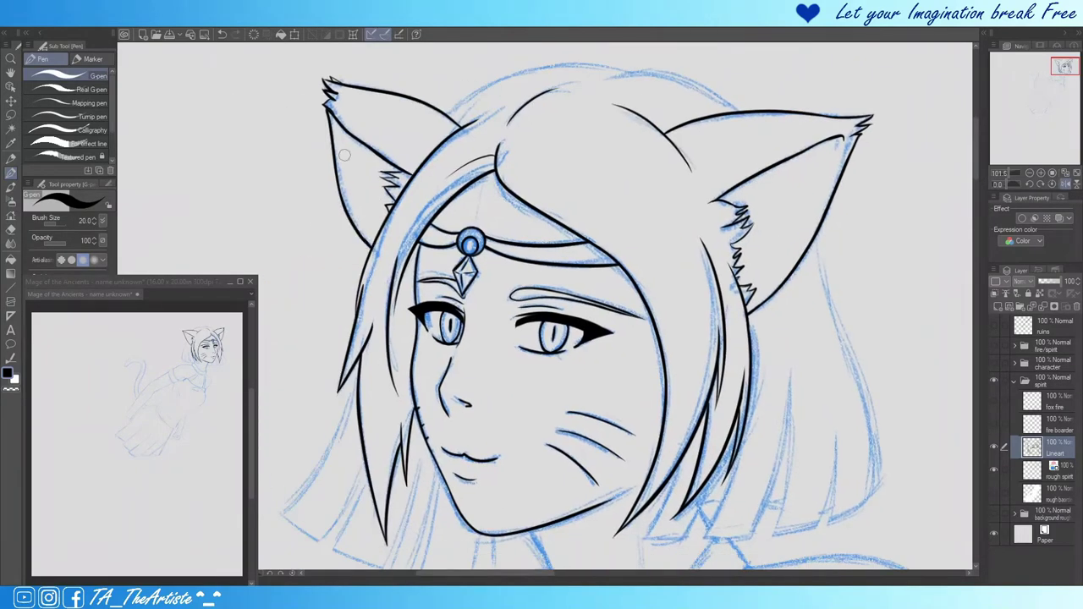
pyautogui.scroll(-1, 344, 155)
pyautogui.press('h')
pyautogui.scroll(1, 313, 122)
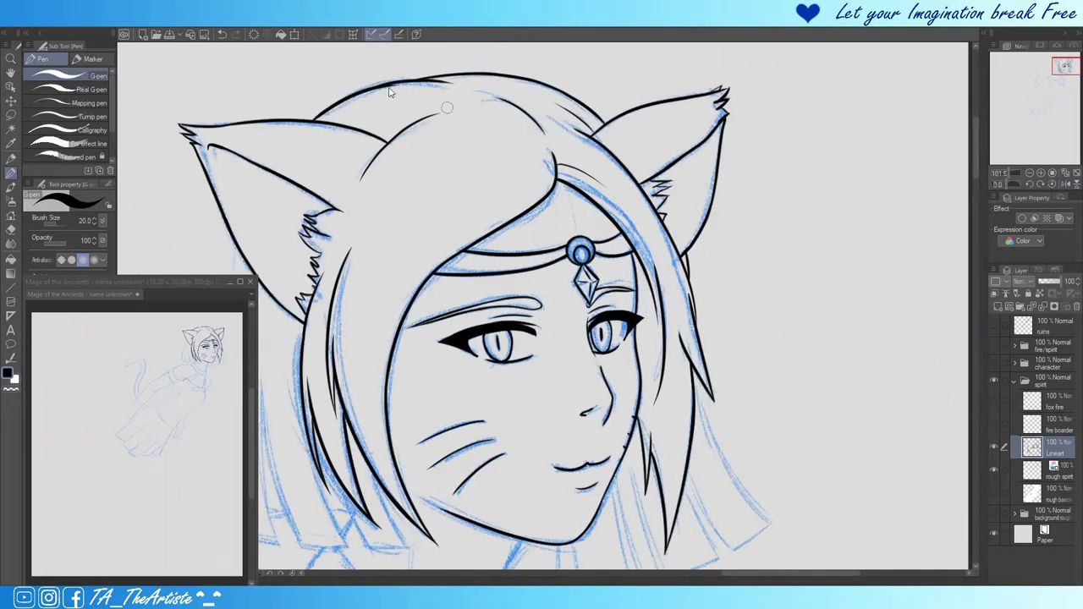
# Step: Ink the outer edge of the near-side bob from below the ear to the hair ends, plus the first strand division
pyautogui.scroll(-1, 479, 215)
pyautogui.scroll(2, 338, 364)
pyautogui.moveTo(521, 219); pyautogui.dragTo(469, 432)
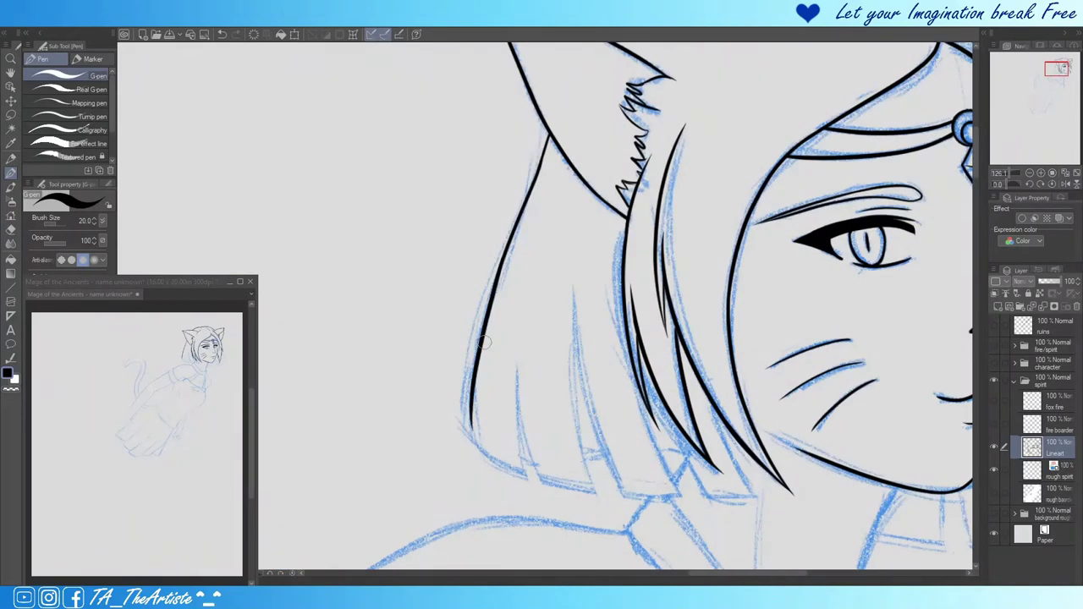
pyautogui.hotkey('ctrl', 'z')
pyautogui.moveTo(506, 271); pyautogui.dragTo(511, 466)
pyautogui.moveTo(513, 347); pyautogui.dragTo(535, 476)
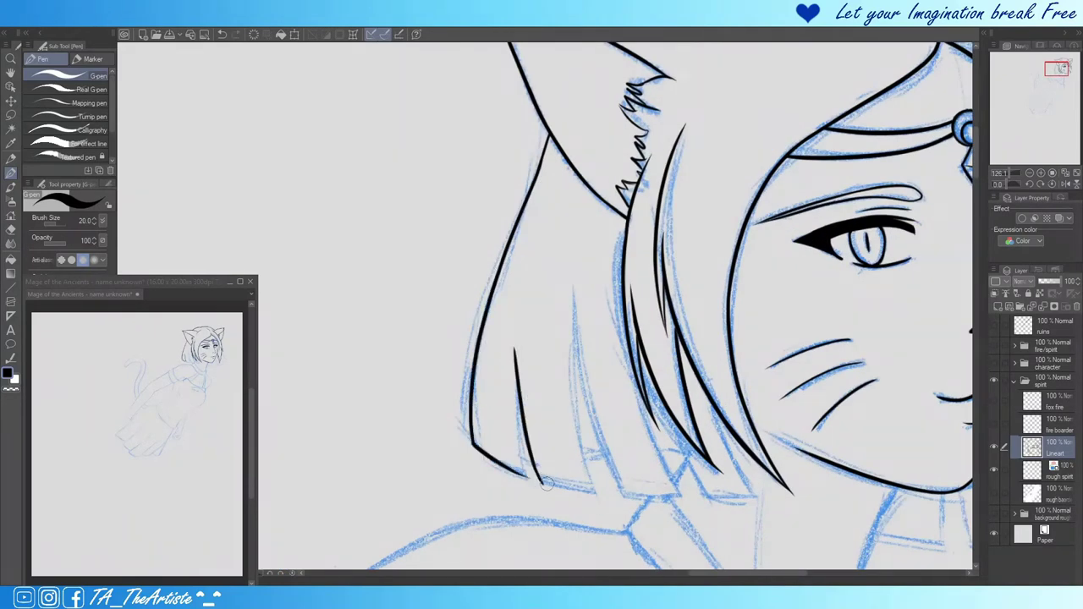
# Step: Ink the remaining strand divisions and blunt ends of the near-side bob, and clean up the overlaps beside the front locks
pyautogui.moveTo(584, 396)
pyautogui.mouseDown()
pyautogui.moveTo(607, 513)
pyautogui.moveTo(687, 495)
pyautogui.mouseUp()
pyautogui.moveTo(628, 360); pyautogui.dragTo(677, 496)
pyautogui.moveTo(572, 326); pyautogui.dragTo(602, 516)
pyautogui.hotkey('ctrl', 'z')
pyautogui.moveTo(513, 374); pyautogui.dragTo(530, 492)
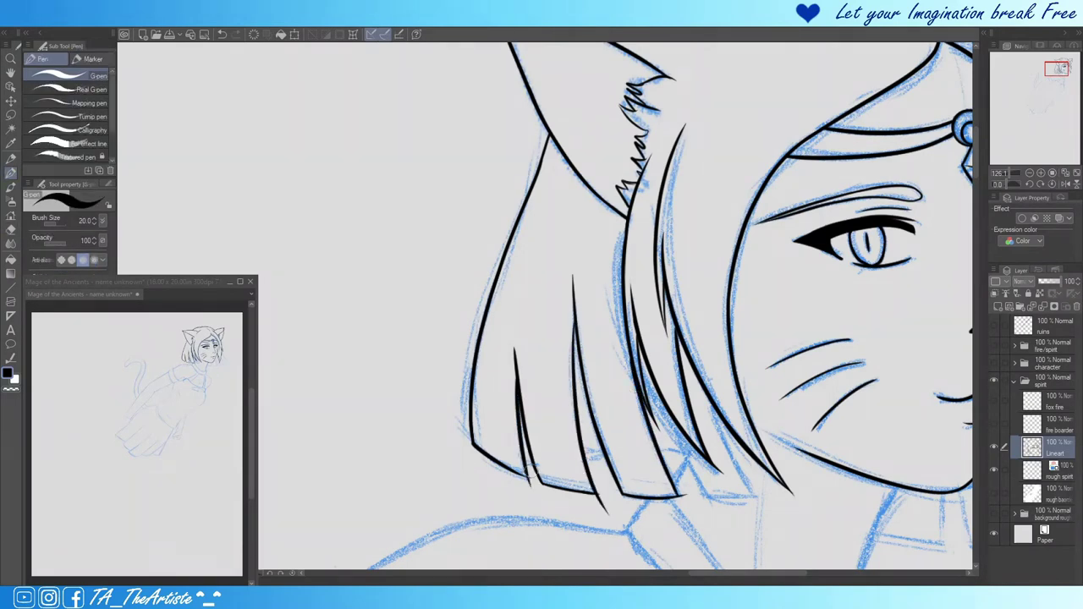
pyautogui.moveTo(636, 477); pyautogui.dragTo(553, 449)
pyautogui.moveTo(563, 342)
pyautogui.mouseDown()
pyautogui.moveTo(634, 474)
pyautogui.moveTo(681, 471)
pyautogui.mouseUp()
pyautogui.press('e')
pyautogui.press('p')
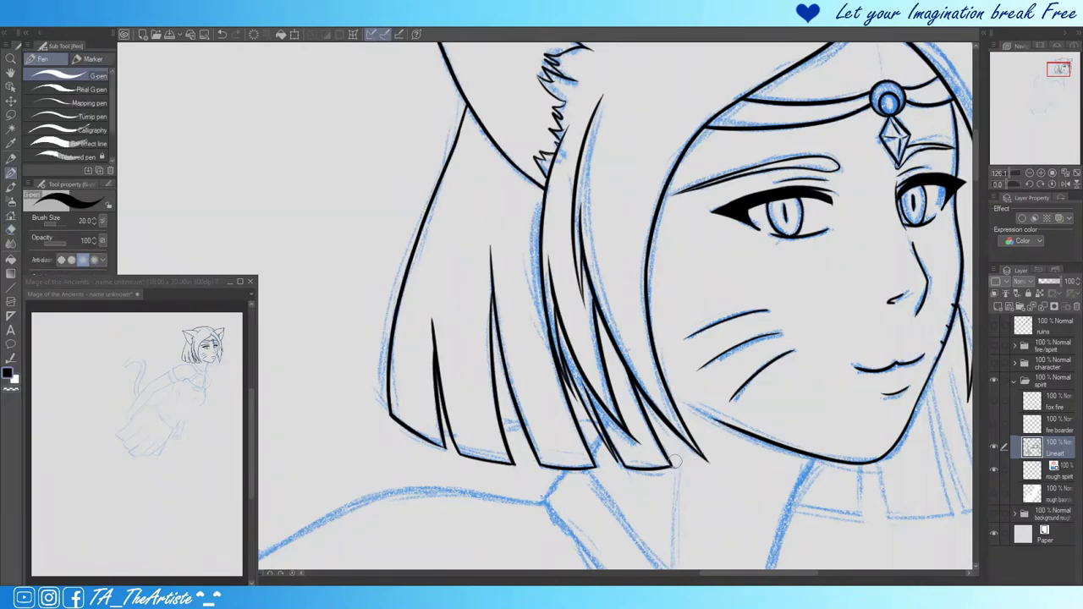
# Step: Ink the front neck line below the chin and the blunt hair ends visible behind the neck
pyautogui.scroll(-4, 632, 332)
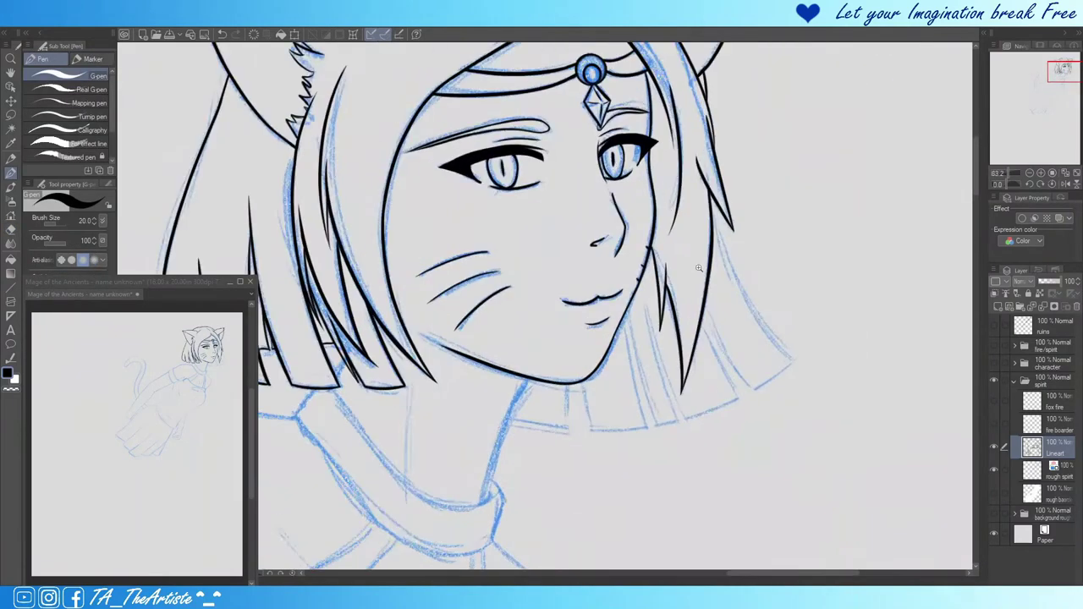
pyautogui.scroll(6, 632, 332)
pyautogui.moveTo(653, 289); pyautogui.dragTo(594, 466)
pyautogui.moveTo(630, 347); pyautogui.dragTo(709, 356)
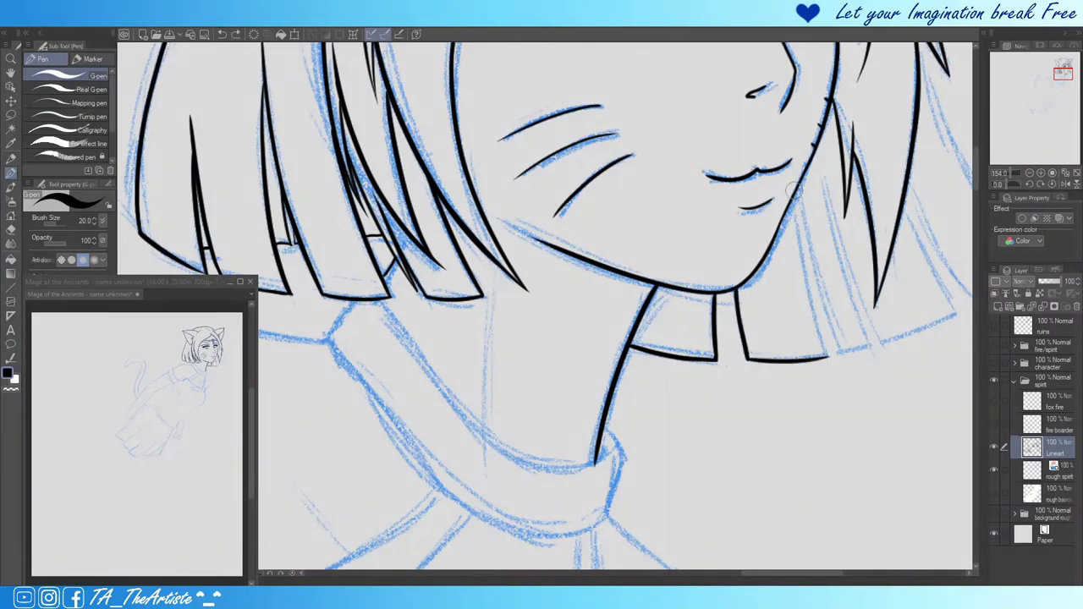
# Step: Ink the far-side back hair with thin strand divisions beside the jaw and a curved outer edge
pyautogui.moveTo(787, 182); pyautogui.dragTo(825, 368)
pyautogui.moveTo(792, 196); pyautogui.dragTo(839, 386)
pyautogui.moveTo(819, 165)
pyautogui.mouseDown()
pyautogui.moveTo(876, 370)
pyautogui.moveTo(892, 365)
pyautogui.mouseUp()
pyautogui.moveTo(847, 254); pyautogui.dragTo(738, 252)
pyautogui.moveTo(810, 53); pyautogui.dragTo(933, 260)
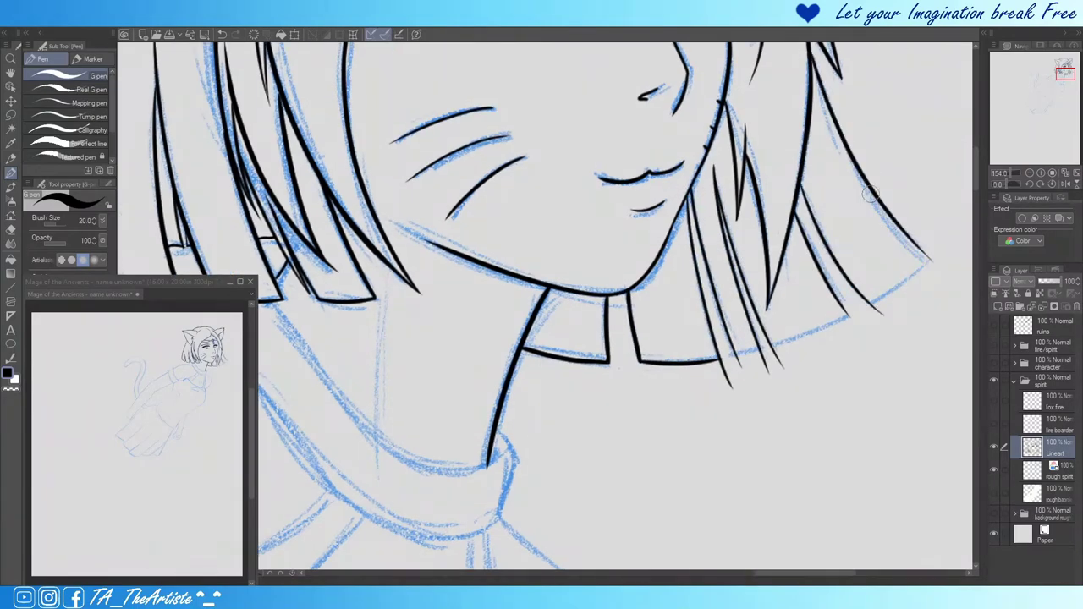
# Step: On a new layer, ink the far-side hair's bottom edge, erase the gaps and overshooting strand ends, and merge it into Lineart
pyautogui.hotkey('ctrl', 'shift', 'n')
pyautogui.press('h')
pyautogui.press('e')
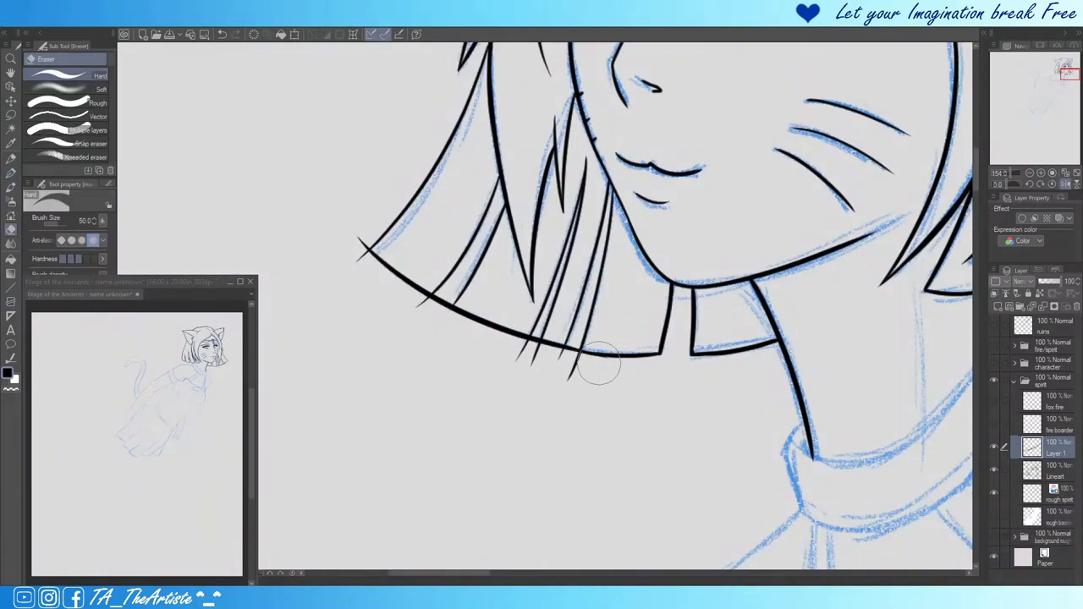
pyautogui.moveTo(554, 366); pyautogui.dragTo(419, 292)
pyautogui.hotkey('alt', '[')
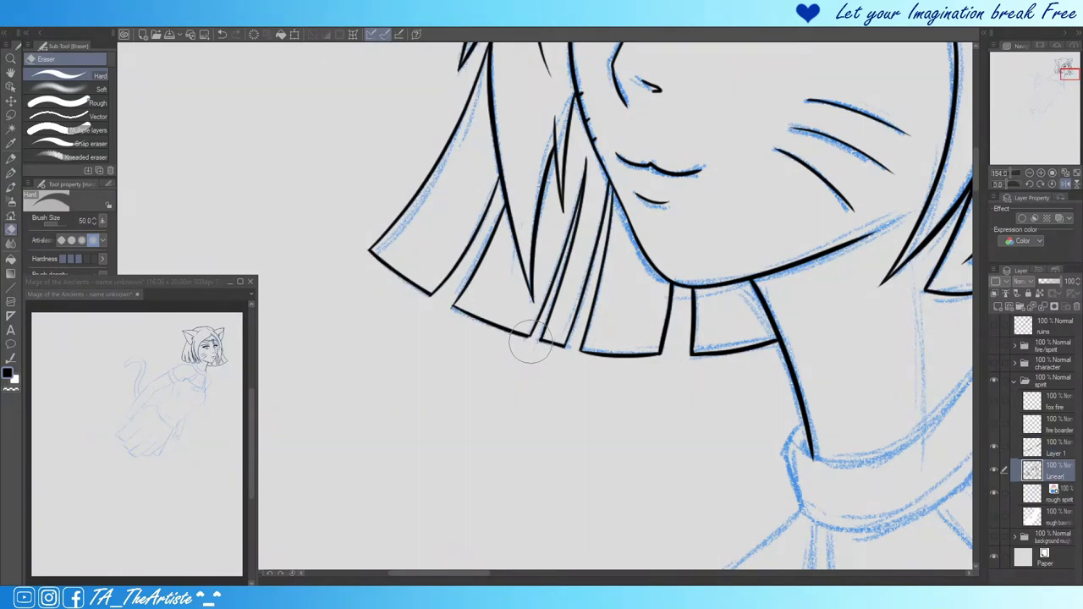
pyautogui.scroll(-3, 818, 270)
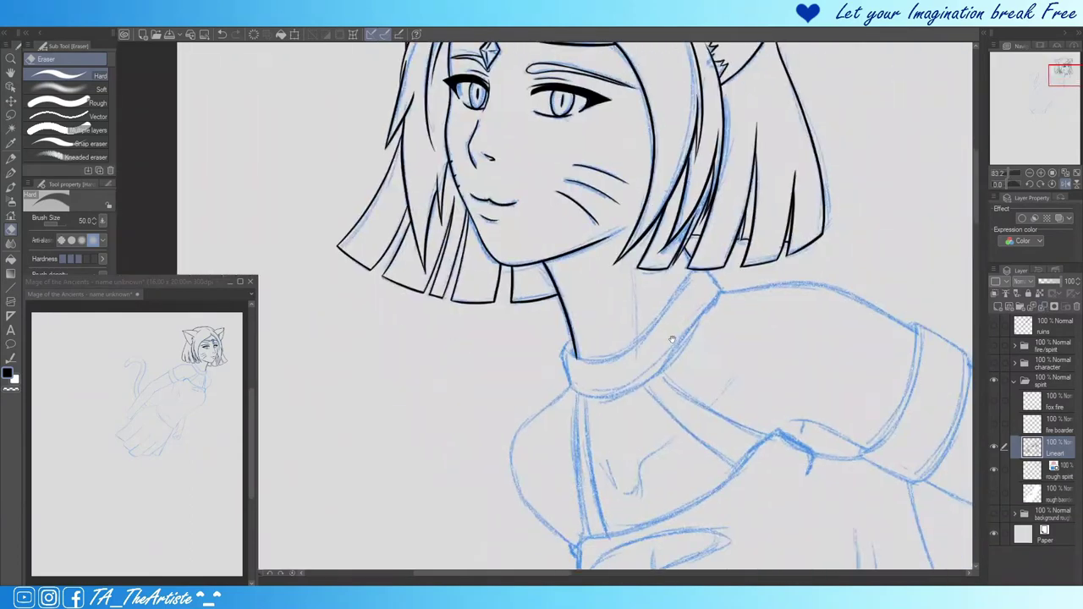
# Step: Shift the inked head line art slightly with a transform
pyautogui.press('p')
pyautogui.scroll(-2, 744, 332)
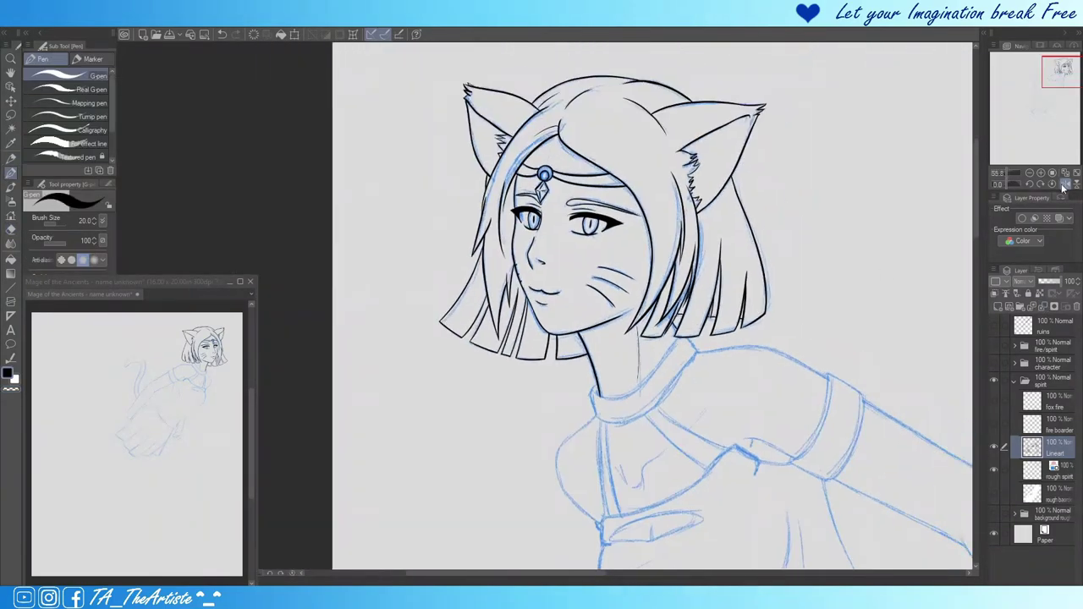
pyautogui.hotkey('ctrl', 't')
pyautogui.moveTo(610, 342); pyautogui.dragTo(604, 352)
pyautogui.press('Return')
# Step: On a new layer with Lineart hidden, ink the collar band around the neck
pyautogui.hotkey('ctrl', 'shift', 'n')
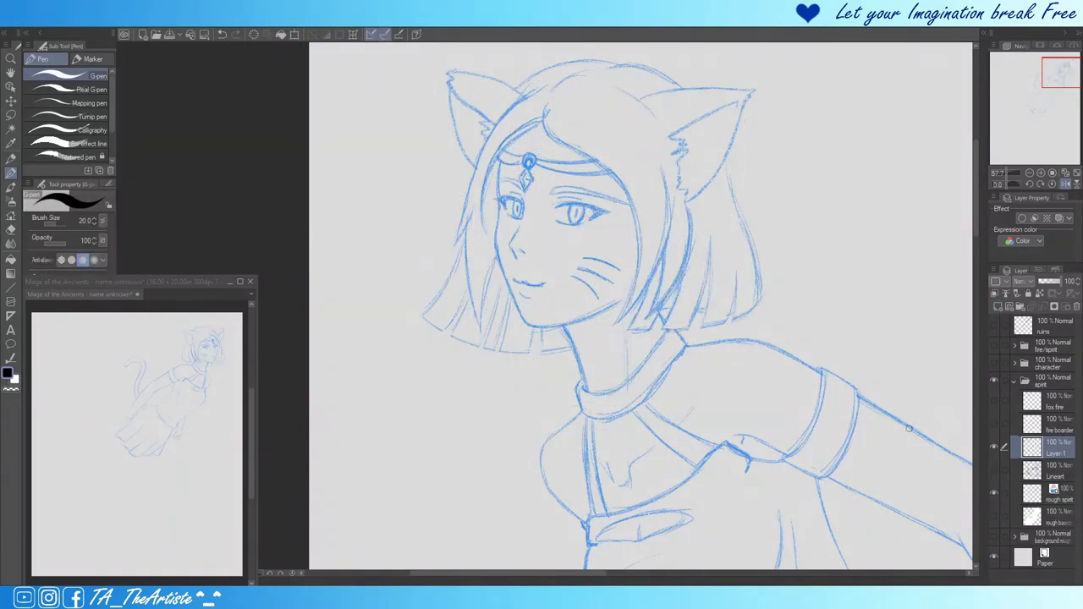
pyautogui.scroll(3, 541, 338)
pyautogui.moveTo(516, 296); pyautogui.dragTo(511, 371)
pyautogui.moveTo(547, 334); pyautogui.dragTo(698, 196)
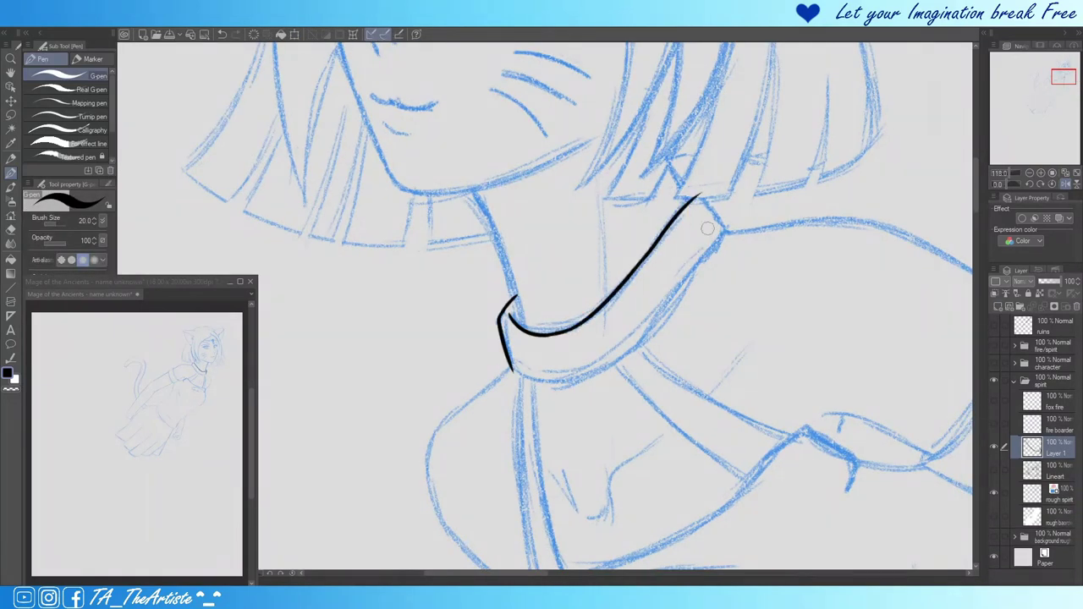
pyautogui.moveTo(717, 245); pyautogui.dragTo(511, 372)
# Step: Ink the outer chest contour from the front of the collar around to the top of the waistband
pyautogui.hotkey('ctrl', 'h')
pyautogui.scroll(-3, 542, 339)
pyautogui.moveTo(699, 263); pyautogui.dragTo(762, 312)
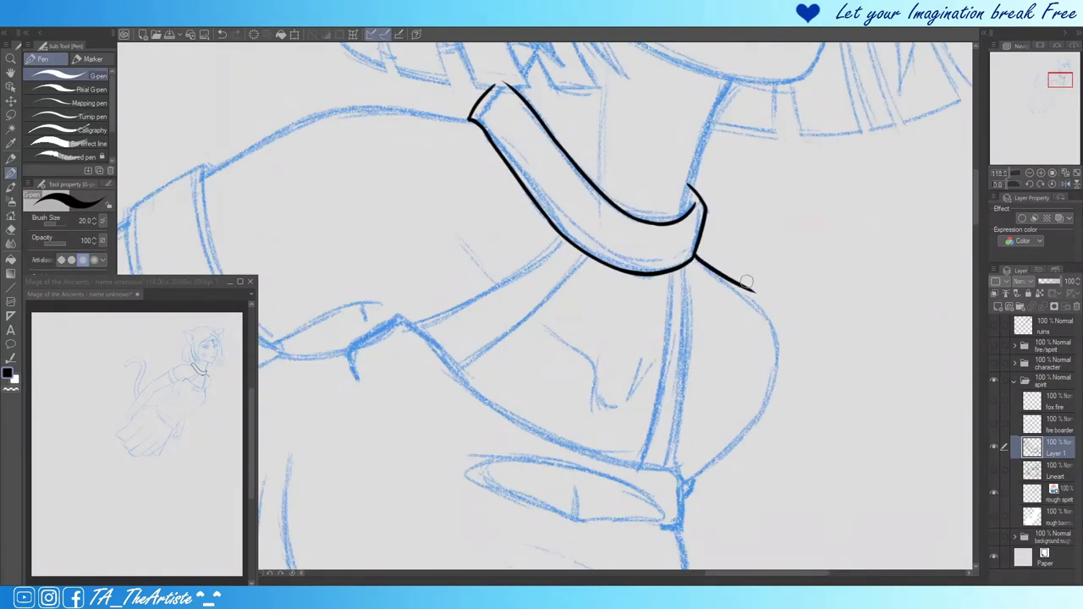
pyautogui.hotkey('ctrl', 'h')
pyautogui.moveTo(441, 269); pyautogui.dragTo(568, 235)
pyautogui.moveTo(453, 279); pyautogui.dragTo(489, 412)
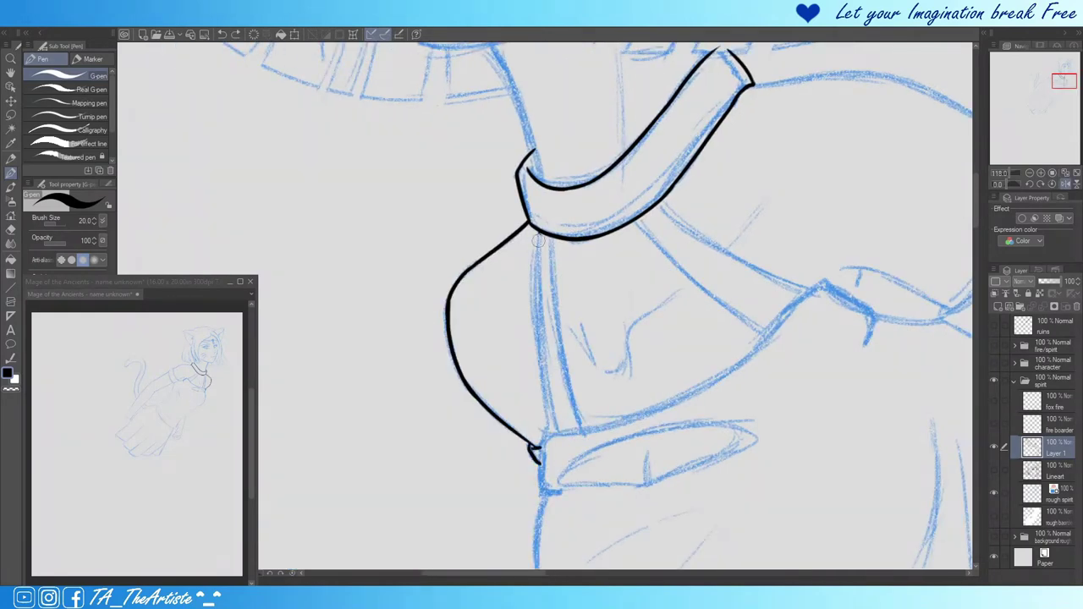
# Step: Ink the two pairs of seam lines running from the collar across the chest
pyautogui.moveTo(538, 240); pyautogui.dragTo(556, 444)
pyautogui.moveTo(552, 237); pyautogui.dragTo(593, 452)
pyautogui.moveTo(634, 221); pyautogui.dragTo(787, 347)
pyautogui.moveTo(659, 206); pyautogui.dragTo(845, 300)
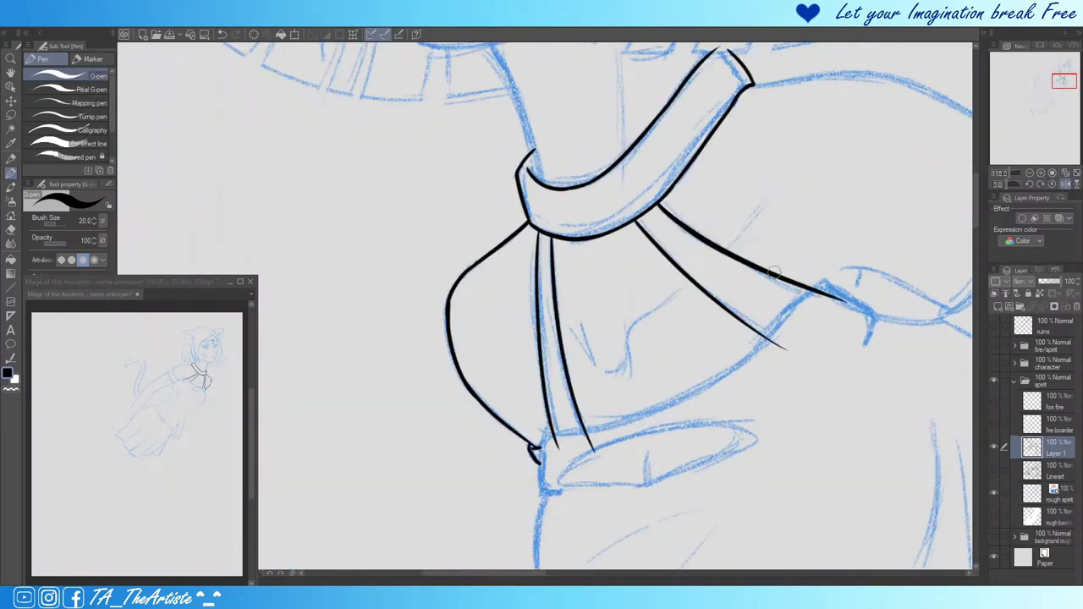
# Step: Ink the shoulder contour from the collar down the upper arm, the lower sleeve line and the small armpit crease
pyautogui.scroll(-3, 774, 272)
pyautogui.scroll(5, 633, 162)
pyautogui.moveTo(584, 171); pyautogui.dragTo(668, 143)
pyautogui.scroll(1, 669, 144)
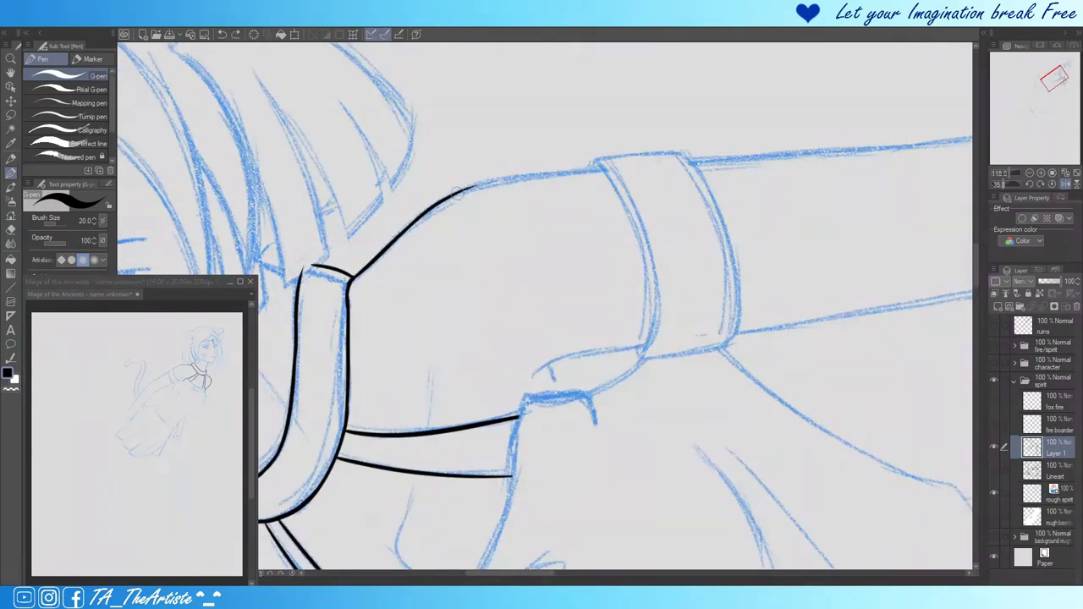
pyautogui.hotkey('ctrl', 'z')
pyautogui.moveTo(457, 193); pyautogui.dragTo(779, 158)
pyautogui.moveTo(531, 372); pyautogui.dragTo(556, 362)
# Step: Erase the arm lines crossing the sleeve band and ink the band's outline around the upper arm
pyautogui.press('e')
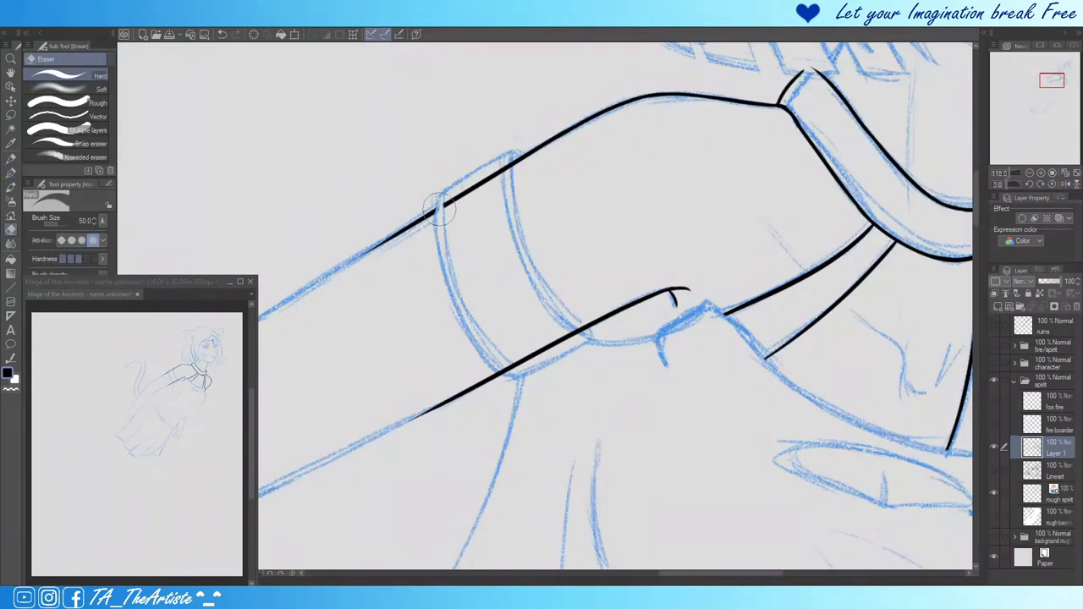
pyautogui.press('p')
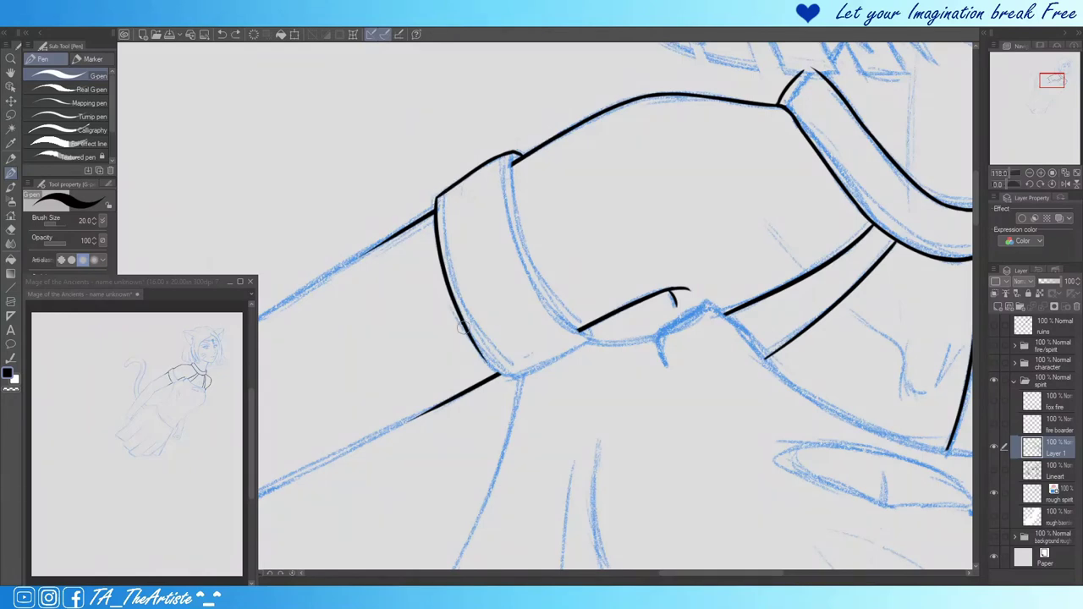
pyautogui.moveTo(510, 158)
pyautogui.mouseDown()
pyautogui.moveTo(520, 235)
pyautogui.moveTo(590, 339)
pyautogui.mouseUp()
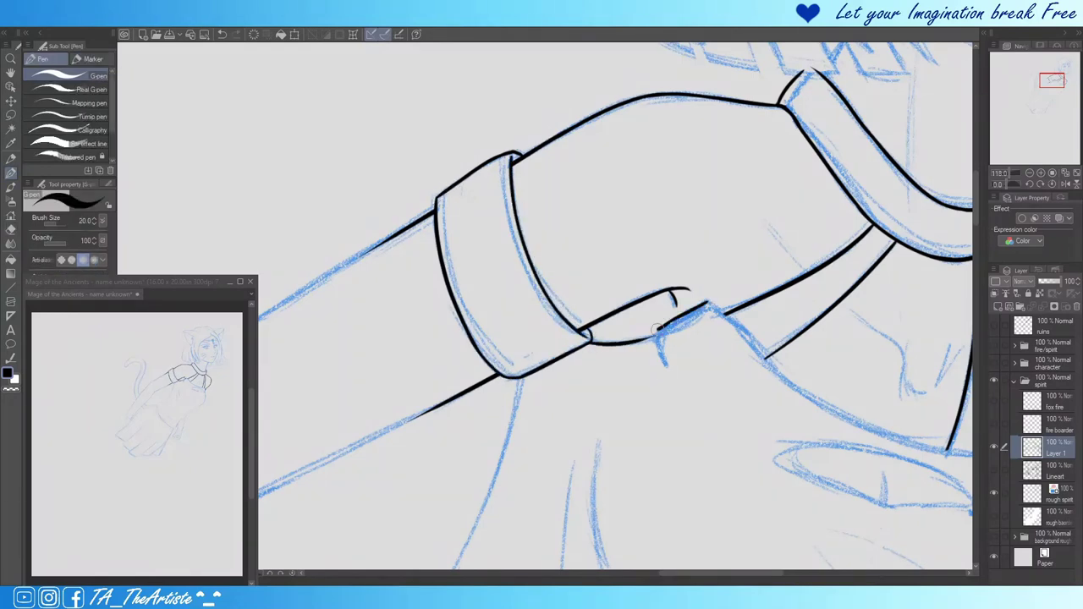
# Step: Ink the top edge of the bodice from the armpit to the front corner, with the small chest folds above it
pyautogui.scroll(-3, 743, 335)
pyautogui.scroll(4, 743, 335)
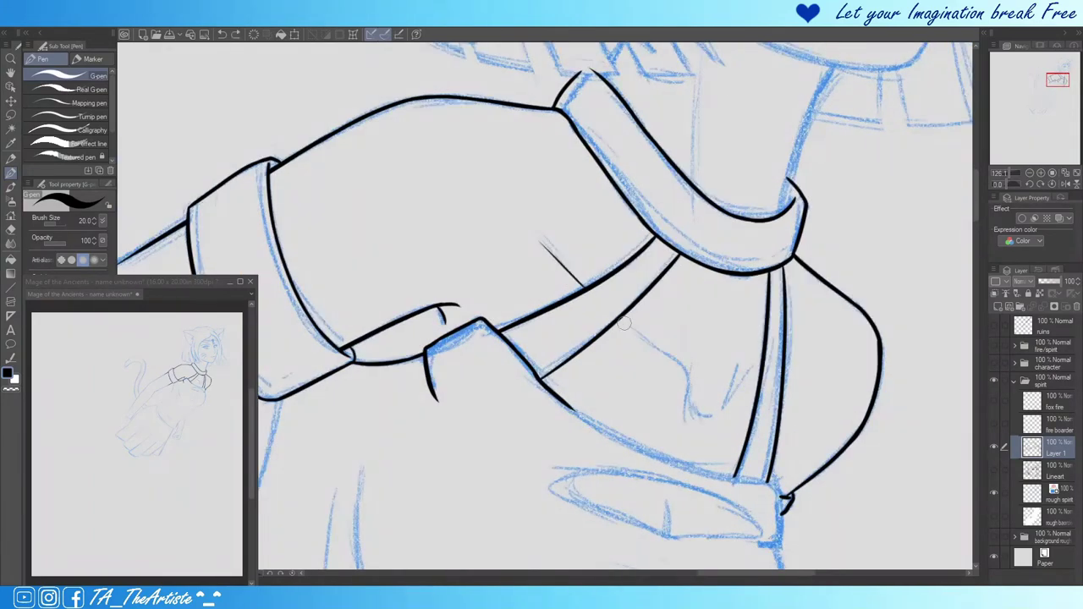
pyautogui.scroll(-1, 745, 349)
pyautogui.moveTo(540, 282); pyautogui.dragTo(720, 351)
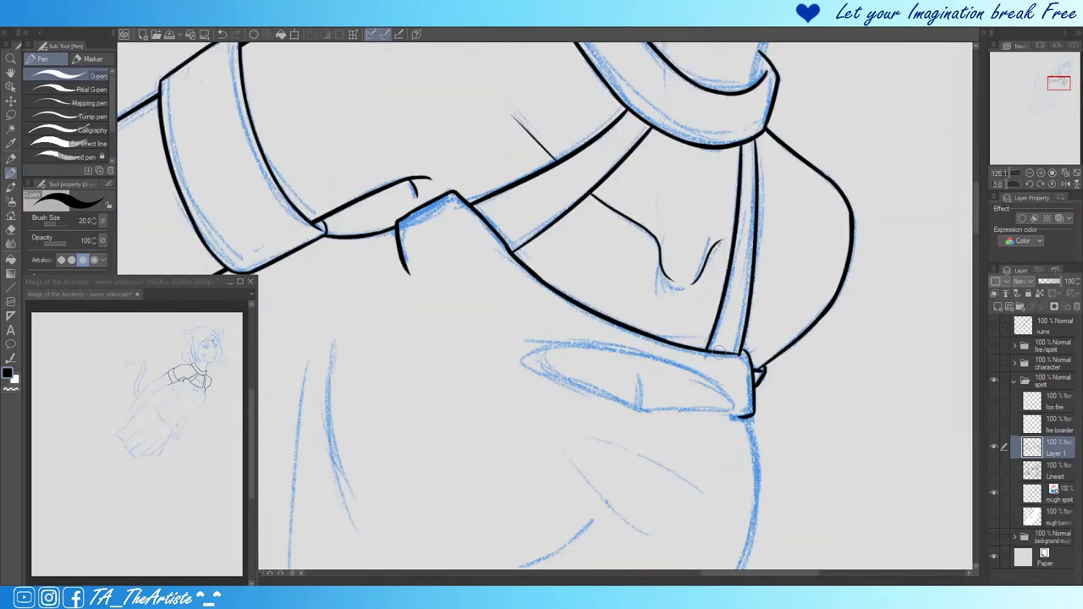
# Step: Ink the almond-shaped cutout below the bodice's top edge and the two short fold lines beneath it
pyautogui.moveTo(640, 377); pyautogui.dragTo(638, 413)
pyautogui.press('h')
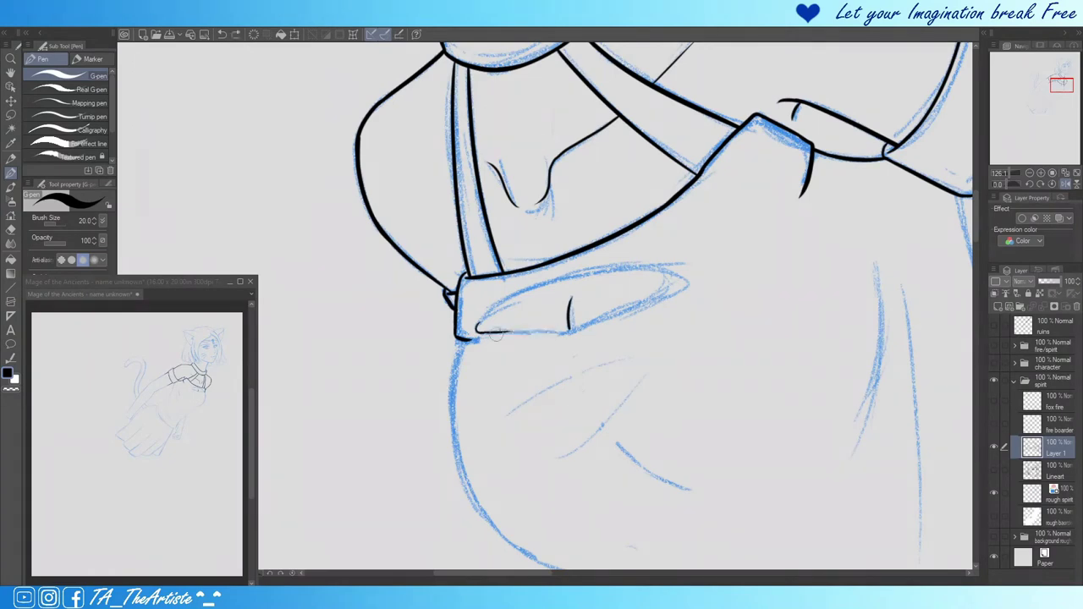
pyautogui.press('h')
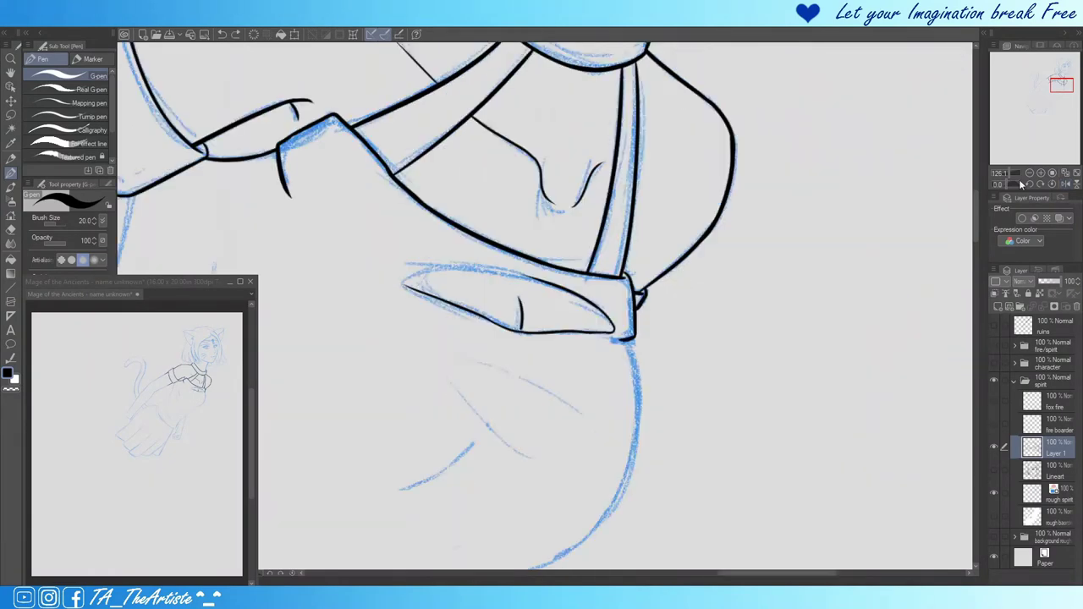
pyautogui.press('h')
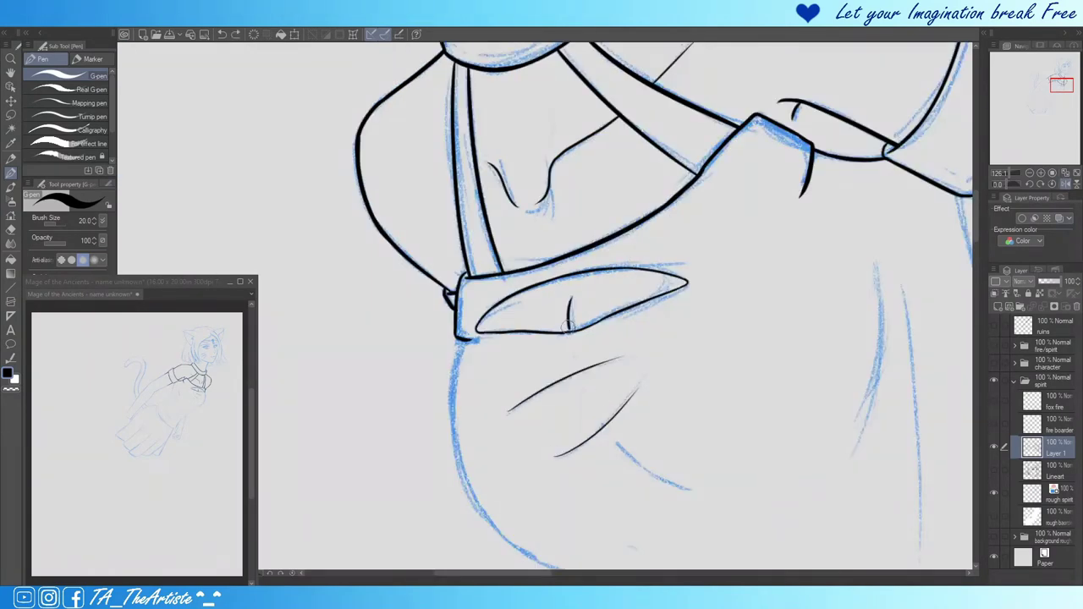
# Step: Ink the rounded front contour of the bodice below the cutout and the crease lines beside it
pyautogui.moveTo(642, 457); pyautogui.dragTo(591, 325)
pyautogui.hotkey('ctrl', 'z')
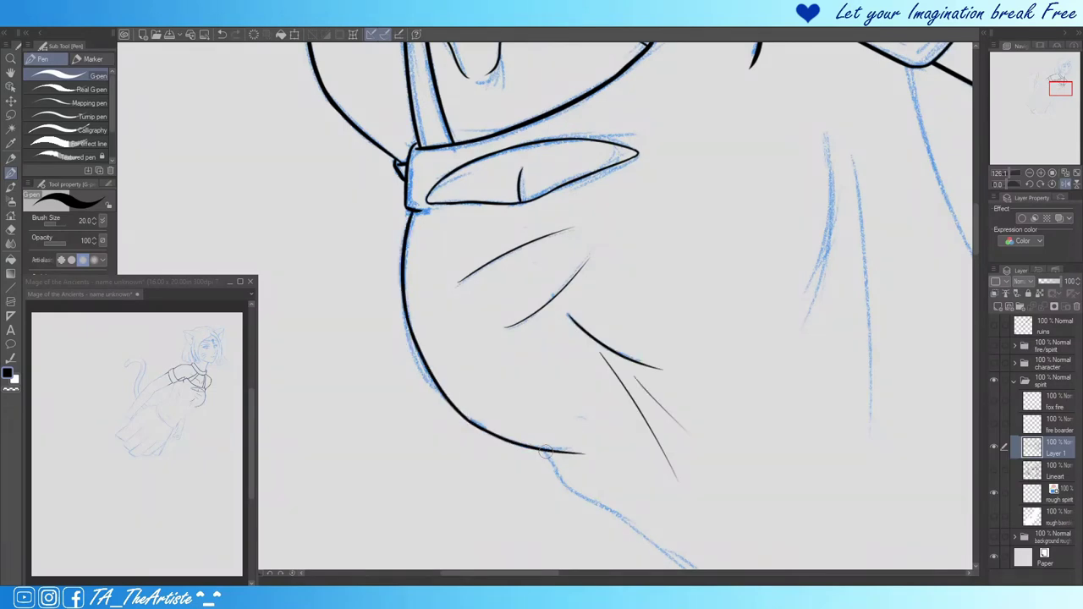
# Step: Ink the bodice's back contour from the sleeve band down around the hip drape, with two long side folds
pyautogui.scroll(-3, 546, 452)
pyautogui.scroll(2, 618, 268)
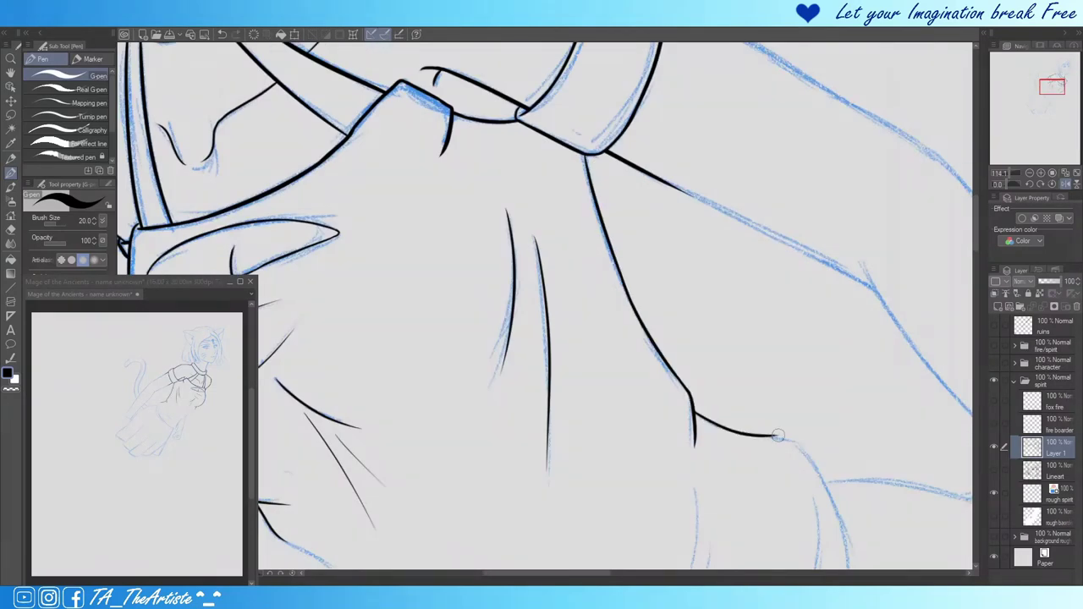
pyautogui.press('h')
pyautogui.moveTo(778, 435); pyautogui.dragTo(494, 313)
pyautogui.moveTo(451, 383); pyautogui.dragTo(400, 257)
# Step: Ink the pair of curved folds inside the hip drape, redrawing the longer one
pyautogui.moveTo(556, 237); pyautogui.dragTo(641, 459)
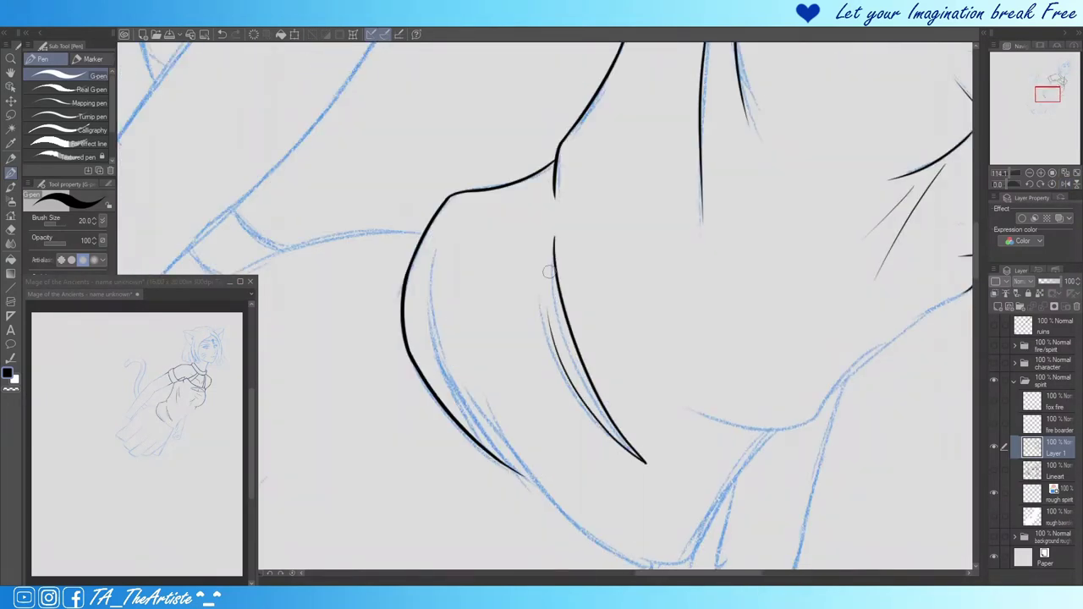
pyautogui.hotkey('ctrl', 'z')
pyautogui.moveTo(553, 234); pyautogui.dragTo(637, 460)
pyautogui.press('h')
pyautogui.moveTo(682, 237); pyautogui.dragTo(692, 234)
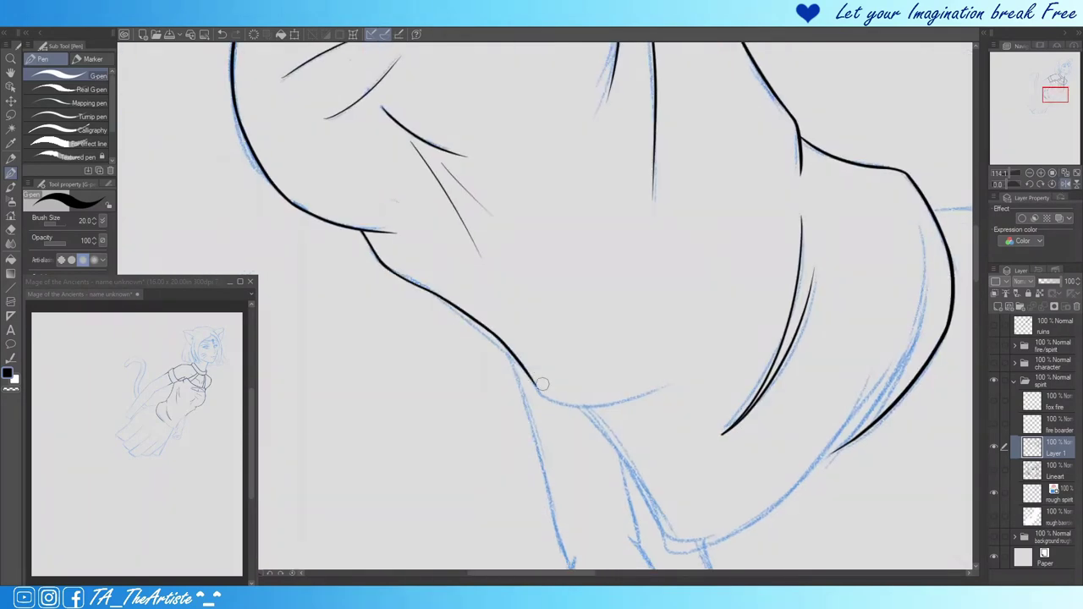
# Step: Ink the lower front edge and bottom hem of the tunic, adding the fold lines along the hip drape
pyautogui.moveTo(627, 430); pyautogui.dragTo(607, 348)
pyautogui.moveTo(557, 326); pyautogui.dragTo(673, 471)
pyautogui.press('h')
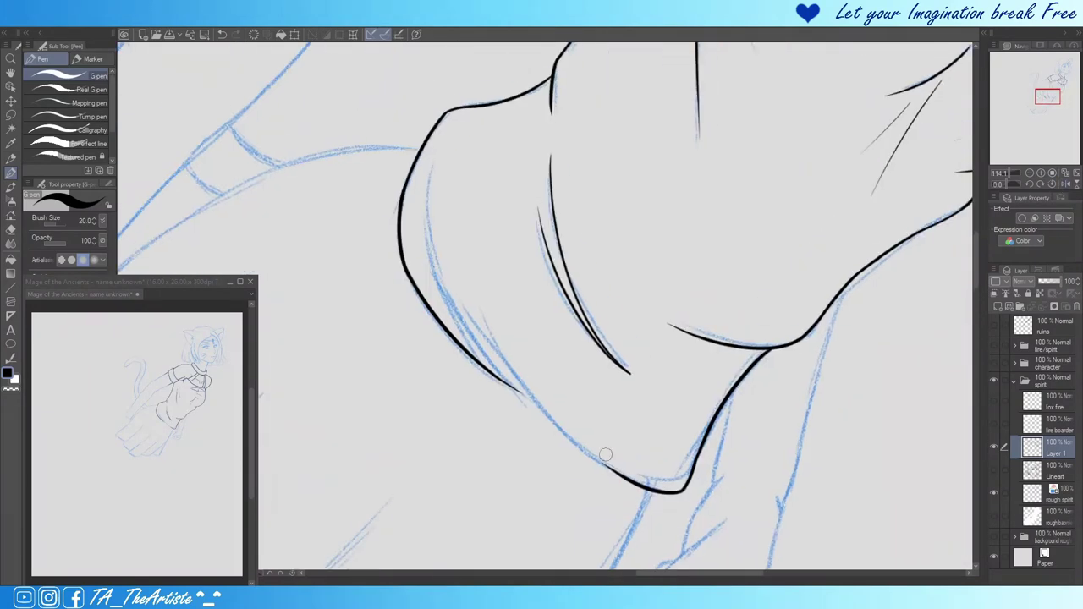
pyautogui.moveTo(518, 393); pyautogui.dragTo(418, 85)
pyautogui.hotkey('ctrl', 'z')
pyautogui.moveTo(449, 191)
pyautogui.mouseDown()
pyautogui.moveTo(518, 378)
pyautogui.moveTo(593, 508)
pyautogui.moveTo(542, 355)
pyautogui.mouseUp()
# Step: Ink both contours of the rear arm from the sleeve band to the wrist and the skirt's back edge beside it
pyautogui.moveTo(352, 224)
pyautogui.mouseDown()
pyautogui.moveTo(592, 174)
pyautogui.moveTo(767, 157)
pyautogui.mouseUp()
pyautogui.moveTo(711, 297); pyautogui.dragTo(512, 360)
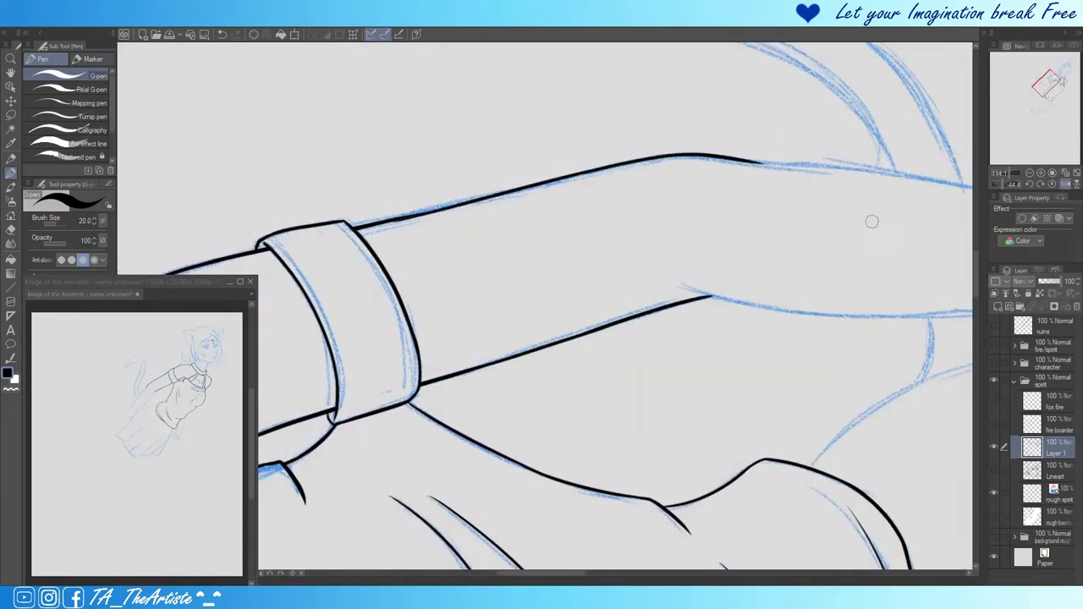
pyautogui.moveTo(872, 222); pyautogui.dragTo(518, 181)
pyautogui.moveTo(724, 410); pyautogui.dragTo(592, 254)
pyautogui.moveTo(427, 378); pyautogui.dragTo(599, 237)
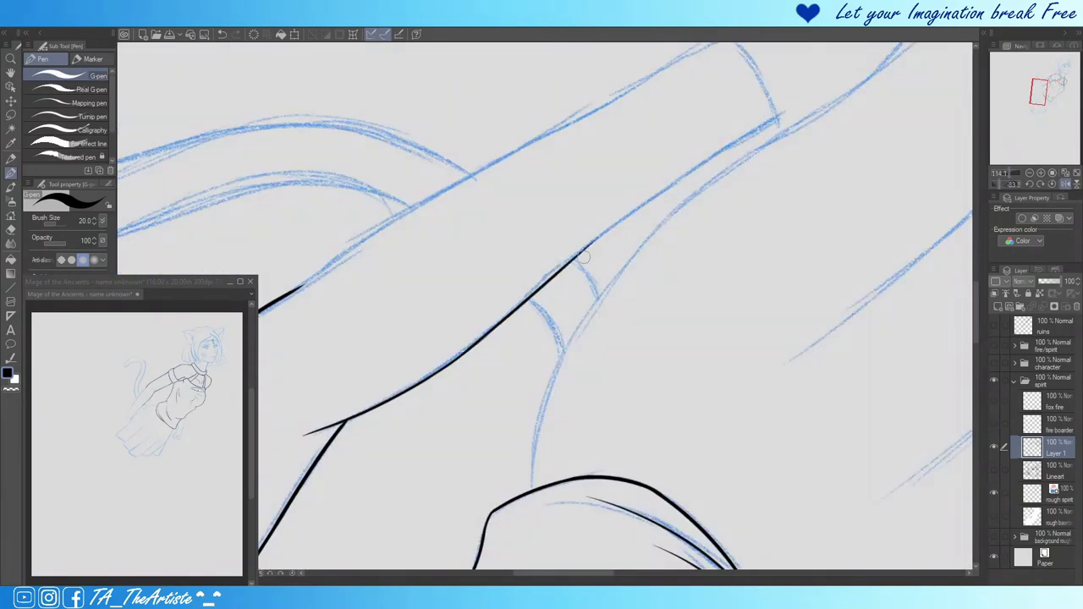
pyautogui.moveTo(543, 284); pyautogui.dragTo(805, 107)
pyautogui.moveTo(806, 107)
pyautogui.mouseDown()
pyautogui.moveTo(580, 201)
pyautogui.moveTo(863, 47)
pyautogui.moveTo(774, 106)
pyautogui.mouseUp()
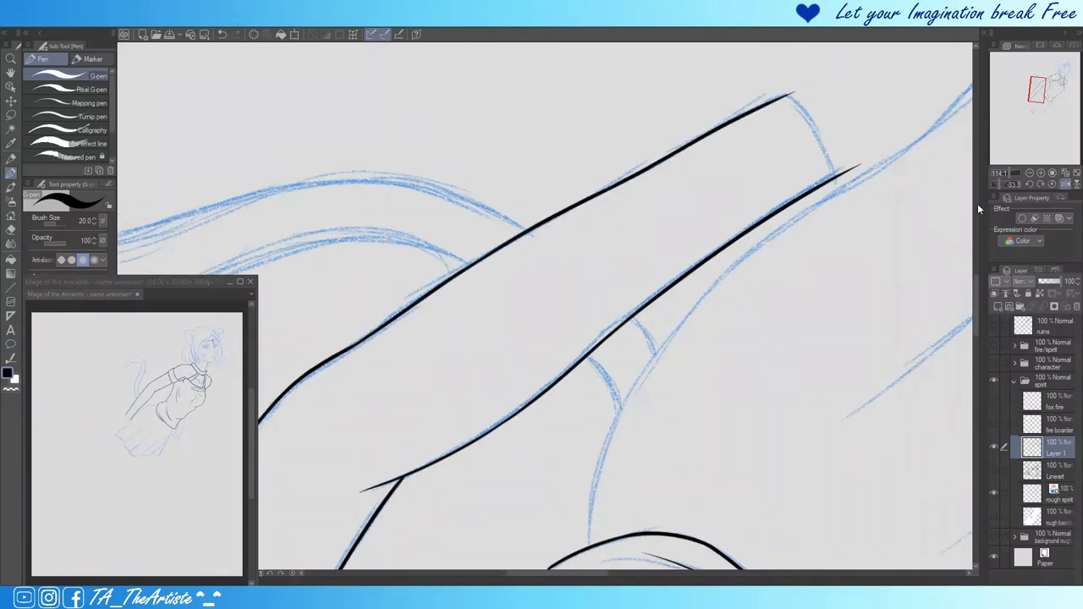
pyautogui.moveTo(701, 324); pyautogui.dragTo(584, 550)
# Step: Ink both contours of the front forearm from the tunic hem down to the wrist
pyautogui.moveTo(880, 161)
pyautogui.mouseDown()
pyautogui.moveTo(674, 344)
pyautogui.moveTo(773, 256)
pyautogui.moveTo(508, 211)
pyautogui.mouseUp()
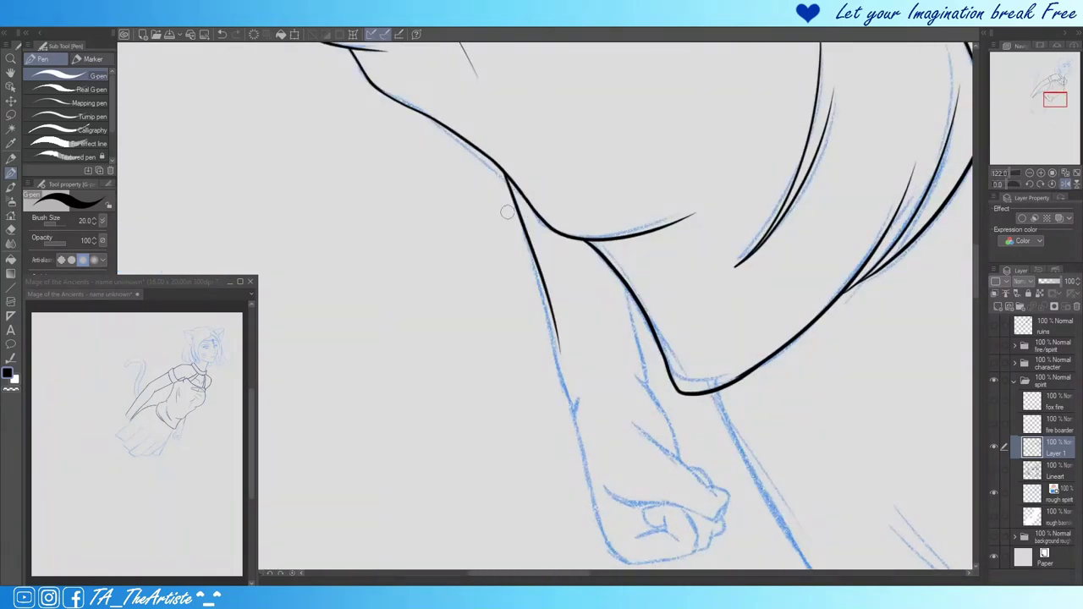
pyautogui.moveTo(575, 414); pyautogui.dragTo(620, 230)
pyautogui.moveTo(619, 230); pyautogui.dragTo(460, 369)
pyautogui.hotkey('ctrl', 'z')
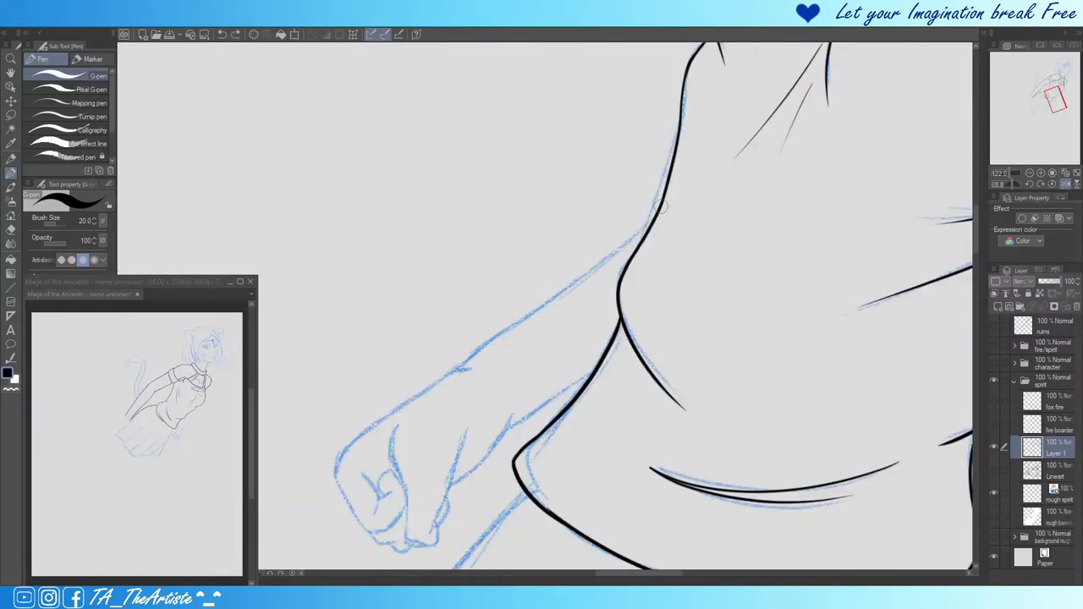
pyautogui.moveTo(667, 203); pyautogui.dragTo(461, 369)
pyautogui.moveTo(620, 323); pyautogui.dragTo(508, 423)
# Step: With the canvas rotation reset, ink the wrist, the clenched fist and its finger details
pyautogui.click(1054, 184)
pyautogui.moveTo(495, 254); pyautogui.dragTo(506, 318)
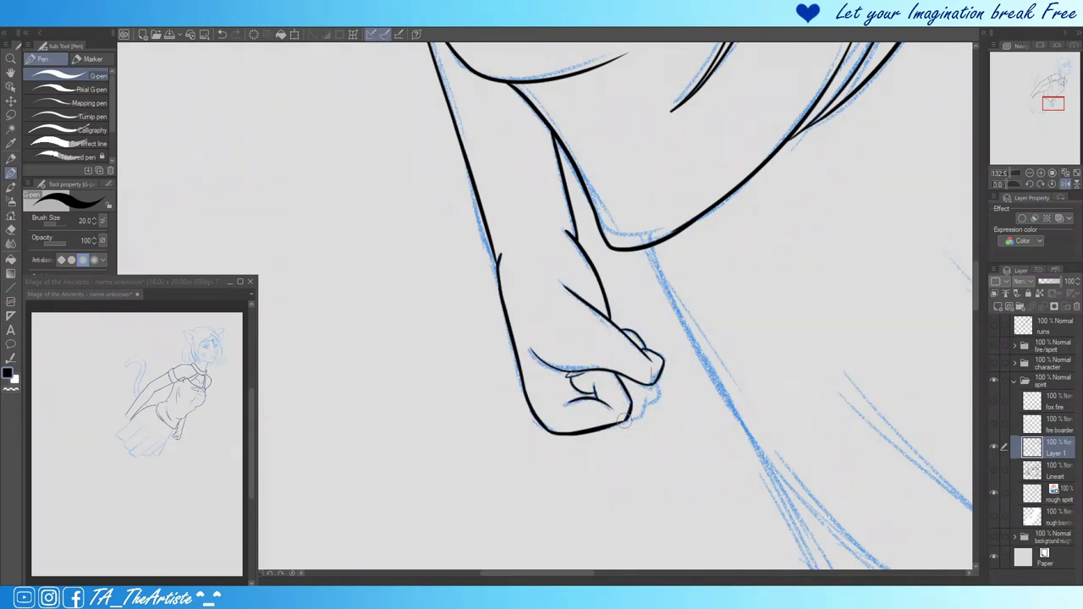
pyautogui.hotkey('ctrl', 'z')
# Step: Ink the skirt's front contour from the tunic hem and the long pleat lines running down the skirt
pyautogui.moveTo(655, 256); pyautogui.dragTo(804, 507)
pyautogui.scroll(-3, 804, 508)
pyautogui.moveTo(478, 343); pyautogui.dragTo(660, 483)
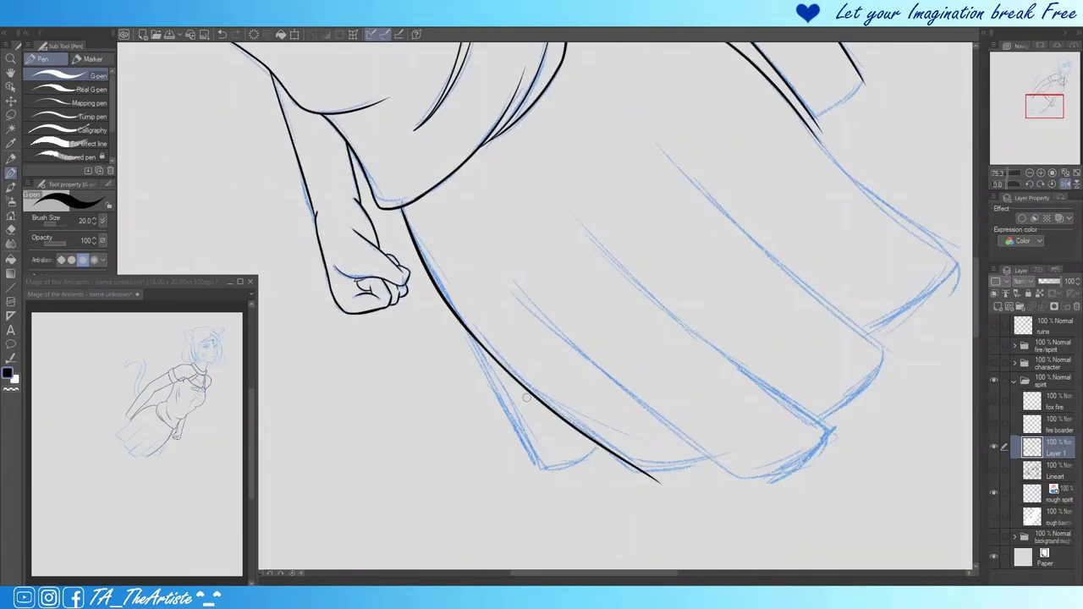
pyautogui.press('-')
pyautogui.moveTo(463, 423); pyautogui.dragTo(628, 180)
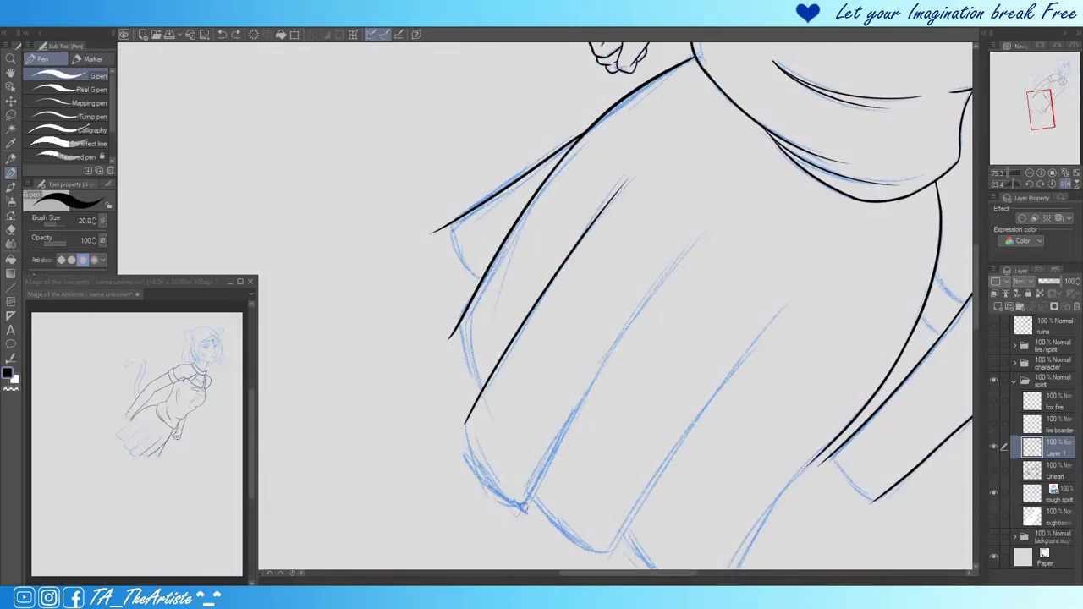
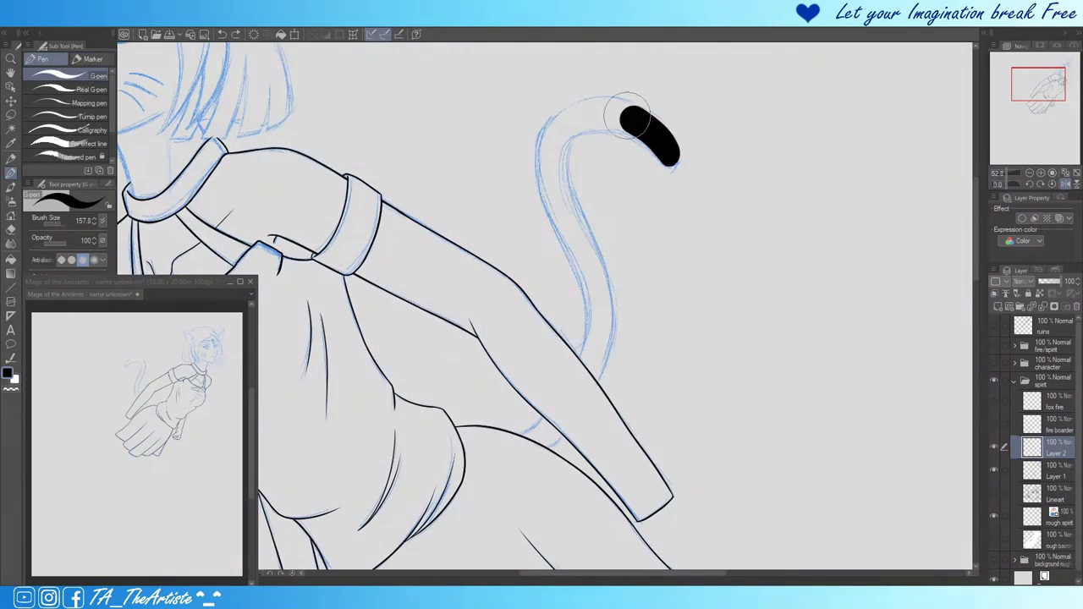
# Step: Draw the curled tail as one thick stroke on Layer 2, reduce it to an outline and transform it to fit the sketch
pyautogui.moveTo(643, 110)
pyautogui.mouseDown()
pyautogui.moveTo(497, 422)
pyautogui.moveTo(529, 450)
pyautogui.mouseUp()
pyautogui.moveTo(677, 161); pyautogui.dragTo(491, 453)
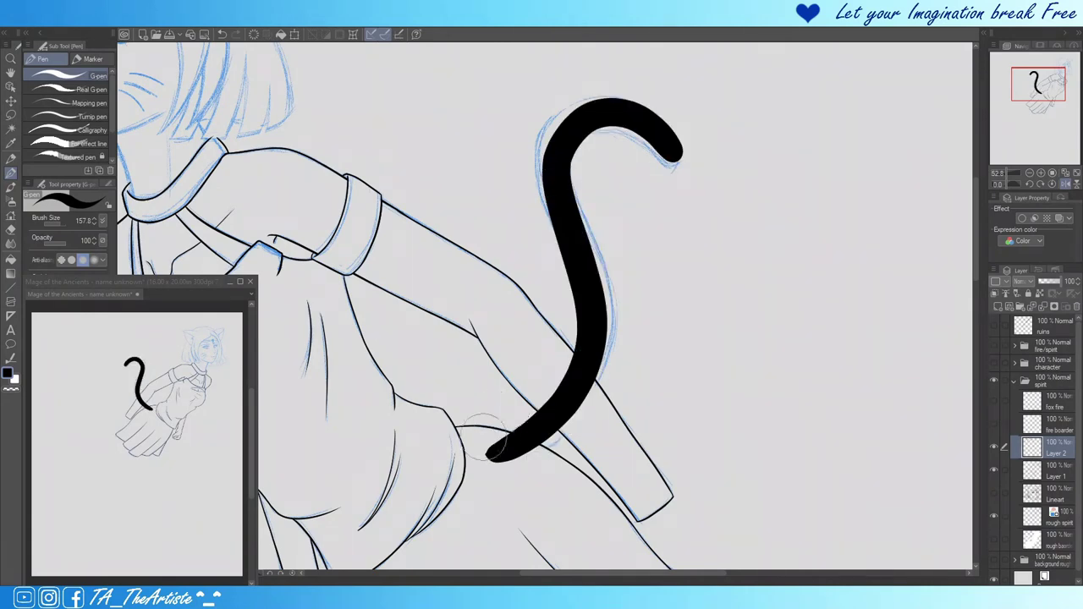
pyautogui.hotkey('ctrl', 't')
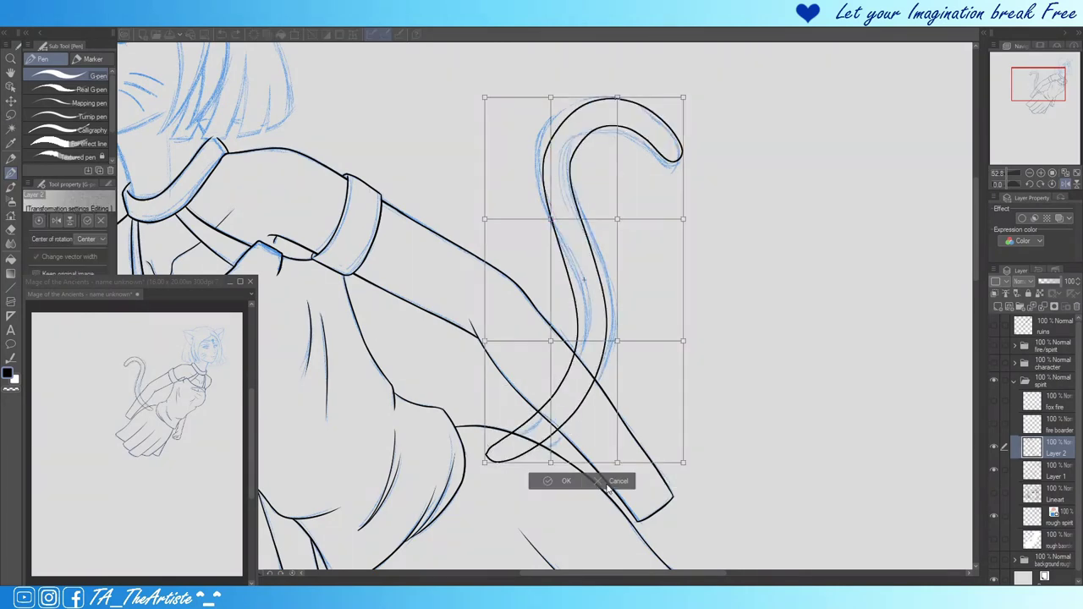
pyautogui.moveTo(687, 85); pyautogui.dragTo(698, 82)
pyautogui.press('Return')
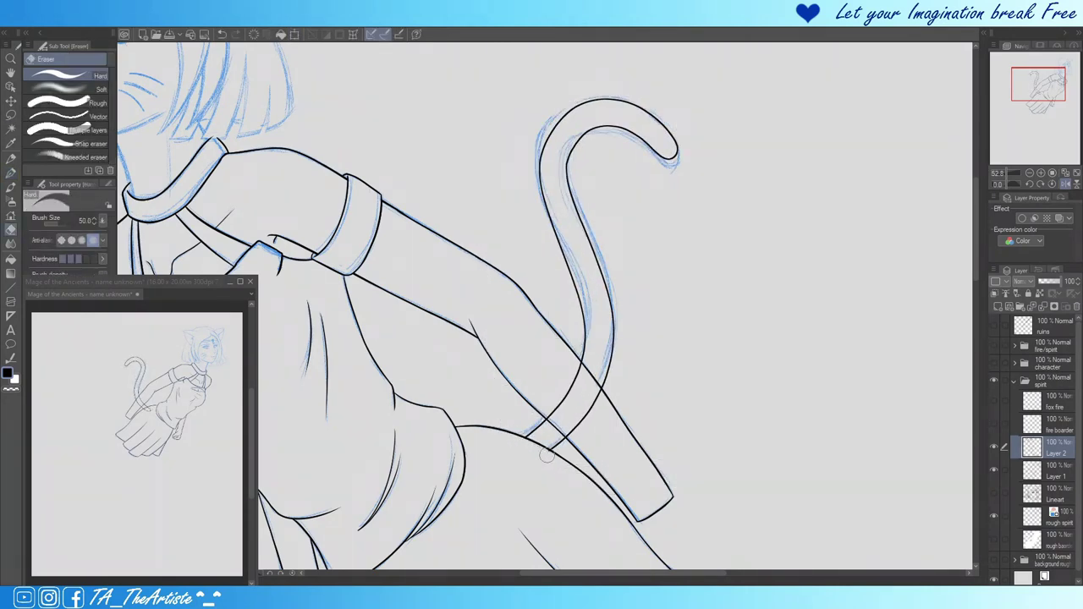
# Step: Erase the tail lines over the arm and the rounded tip, and ink small fur tufts at the tail's end
pyautogui.scroll(5, 522, 252)
pyautogui.press('h')
pyautogui.press('e')
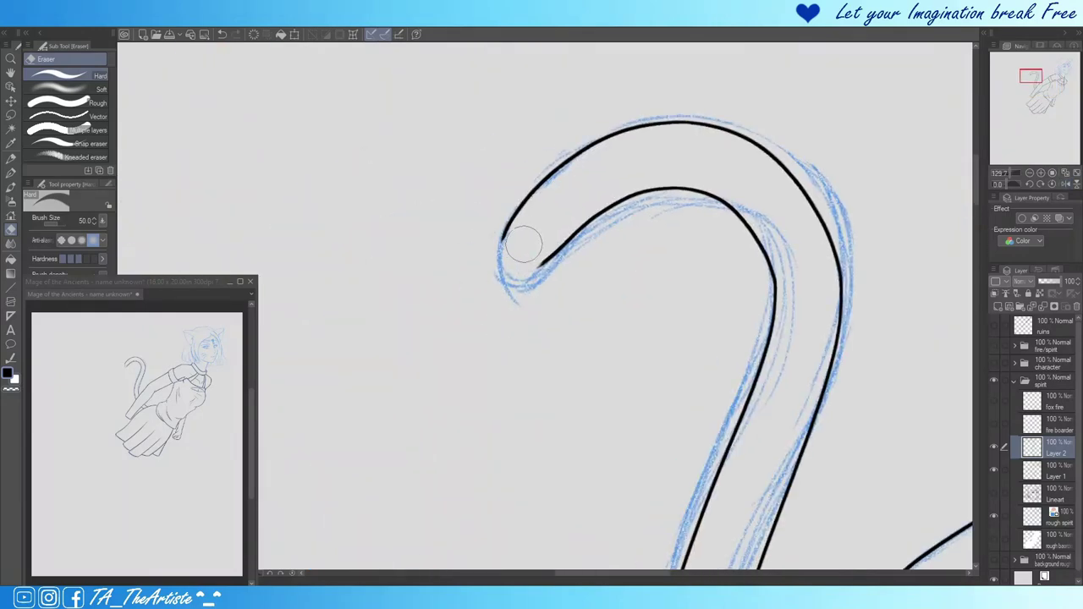
pyautogui.press('p')
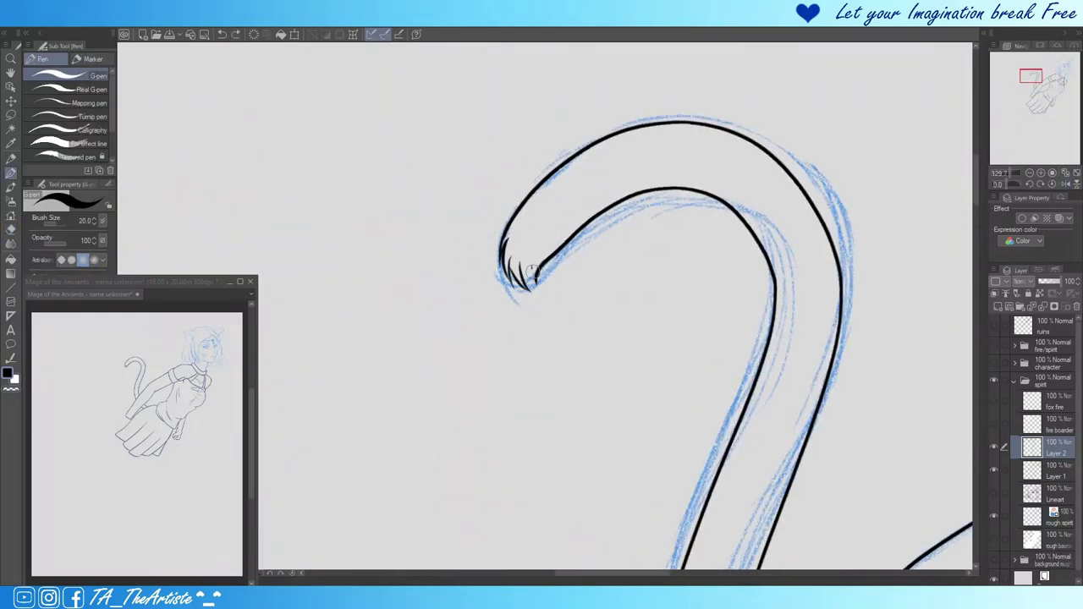
# Step: Show the Lineart layer with the inked head and hide the rough spirit sketch
pyautogui.hotkey('ctrl', '0')
pyautogui.click(995, 473)
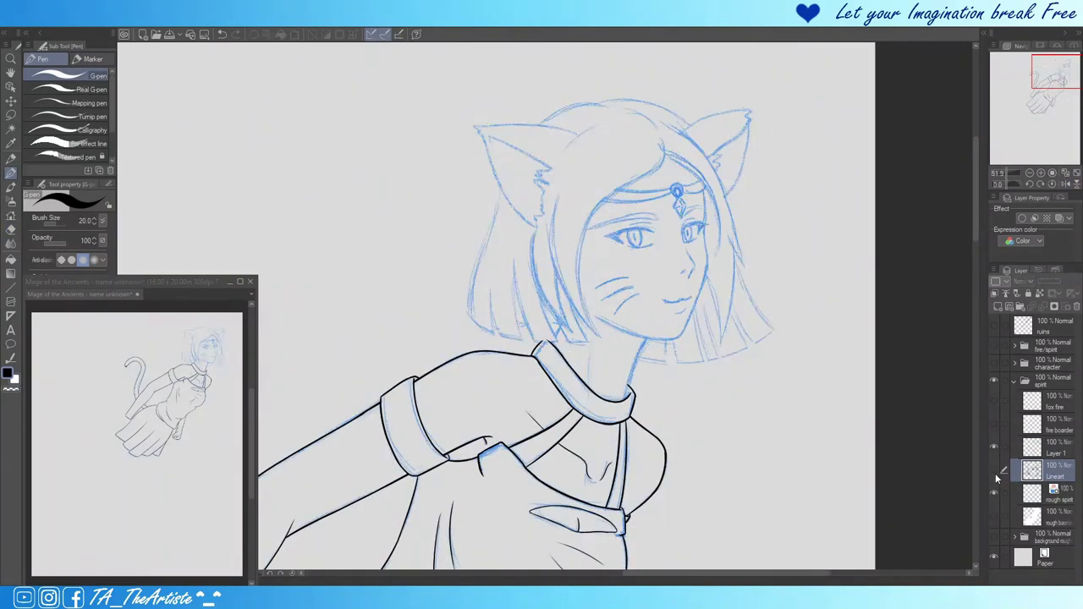
pyautogui.click(994, 471)
pyautogui.click(995, 492)
pyautogui.scroll(2, 592, 241)
pyautogui.scroll(1, 592, 241)
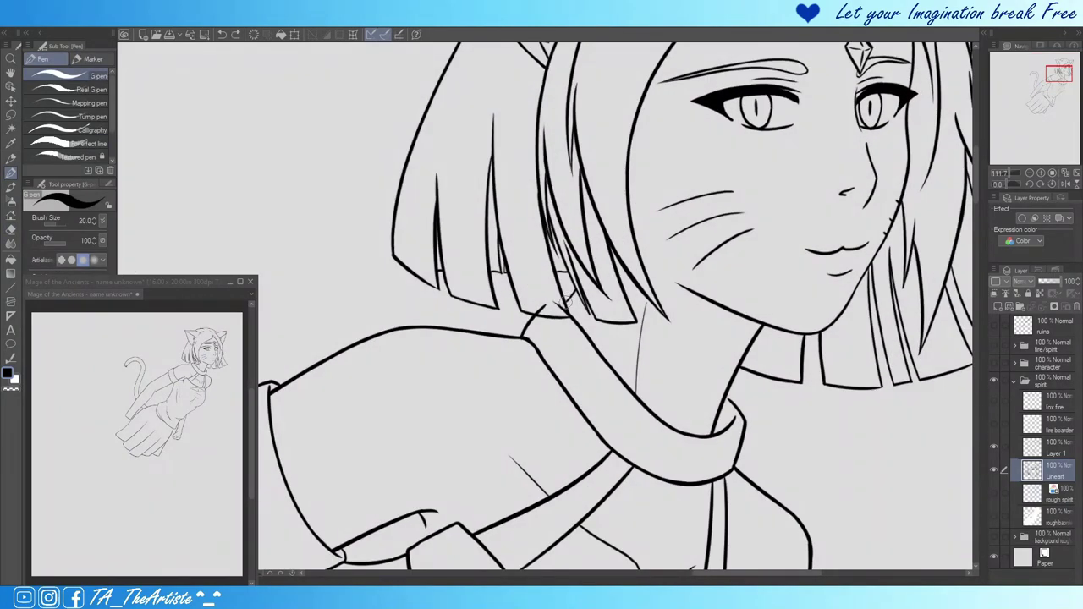
# Step: Erase the collar lines overlapping the hair on Layer 1 and toggle the Lineart layer's visibility to check the join
pyautogui.scroll(-3, 565, 294)
pyautogui.hotkey('alt', ']')
pyautogui.press('e')
pyautogui.scroll(2, 463, 268)
pyautogui.scroll(-2, 463, 267)
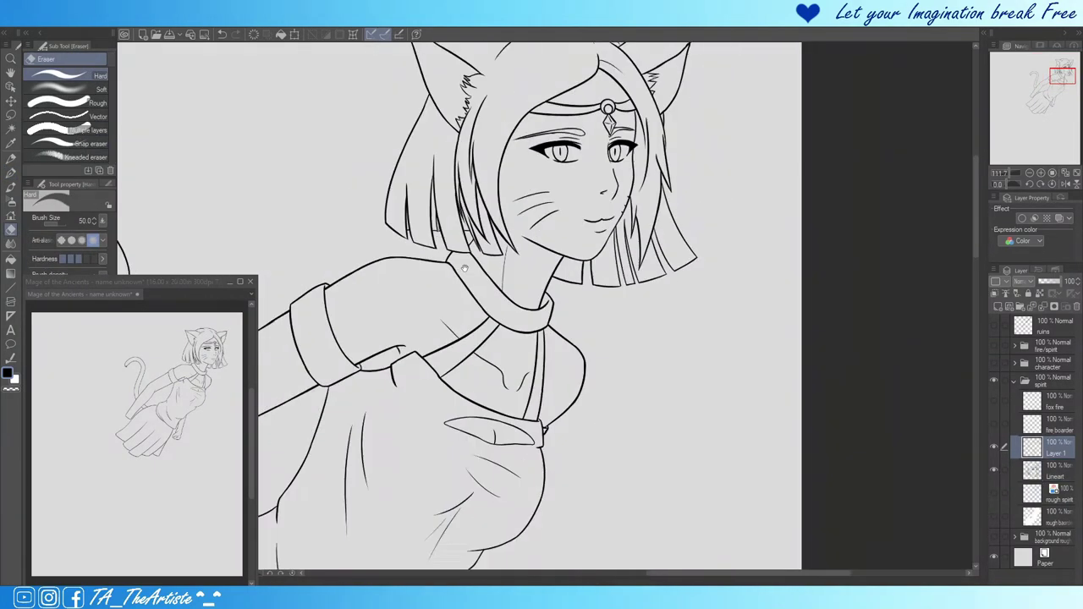
pyautogui.scroll(-2, 463, 268)
pyautogui.click(992, 471)
pyautogui.click(992, 470)
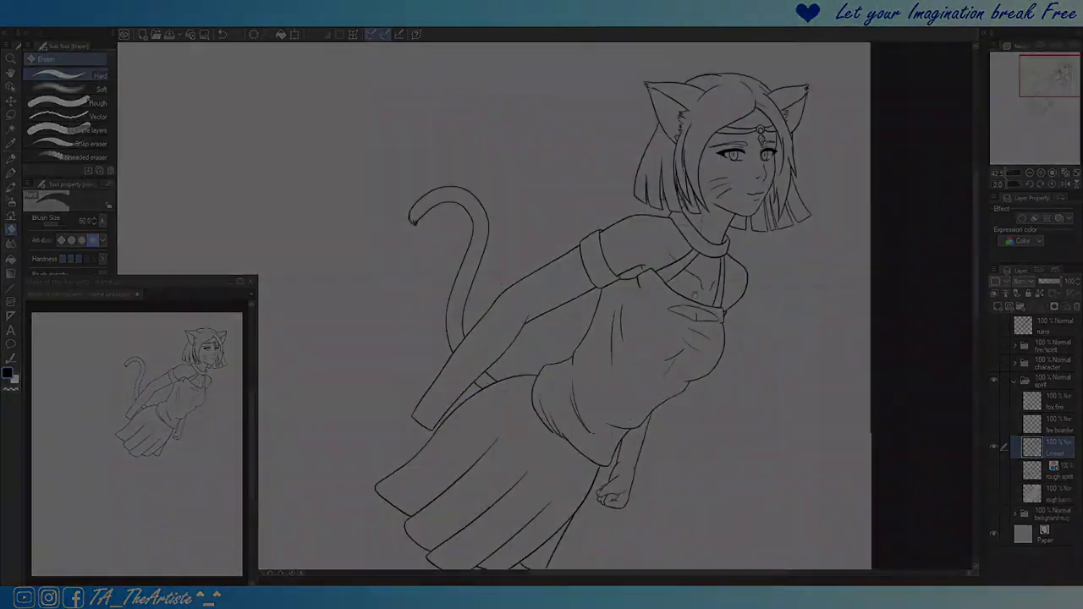